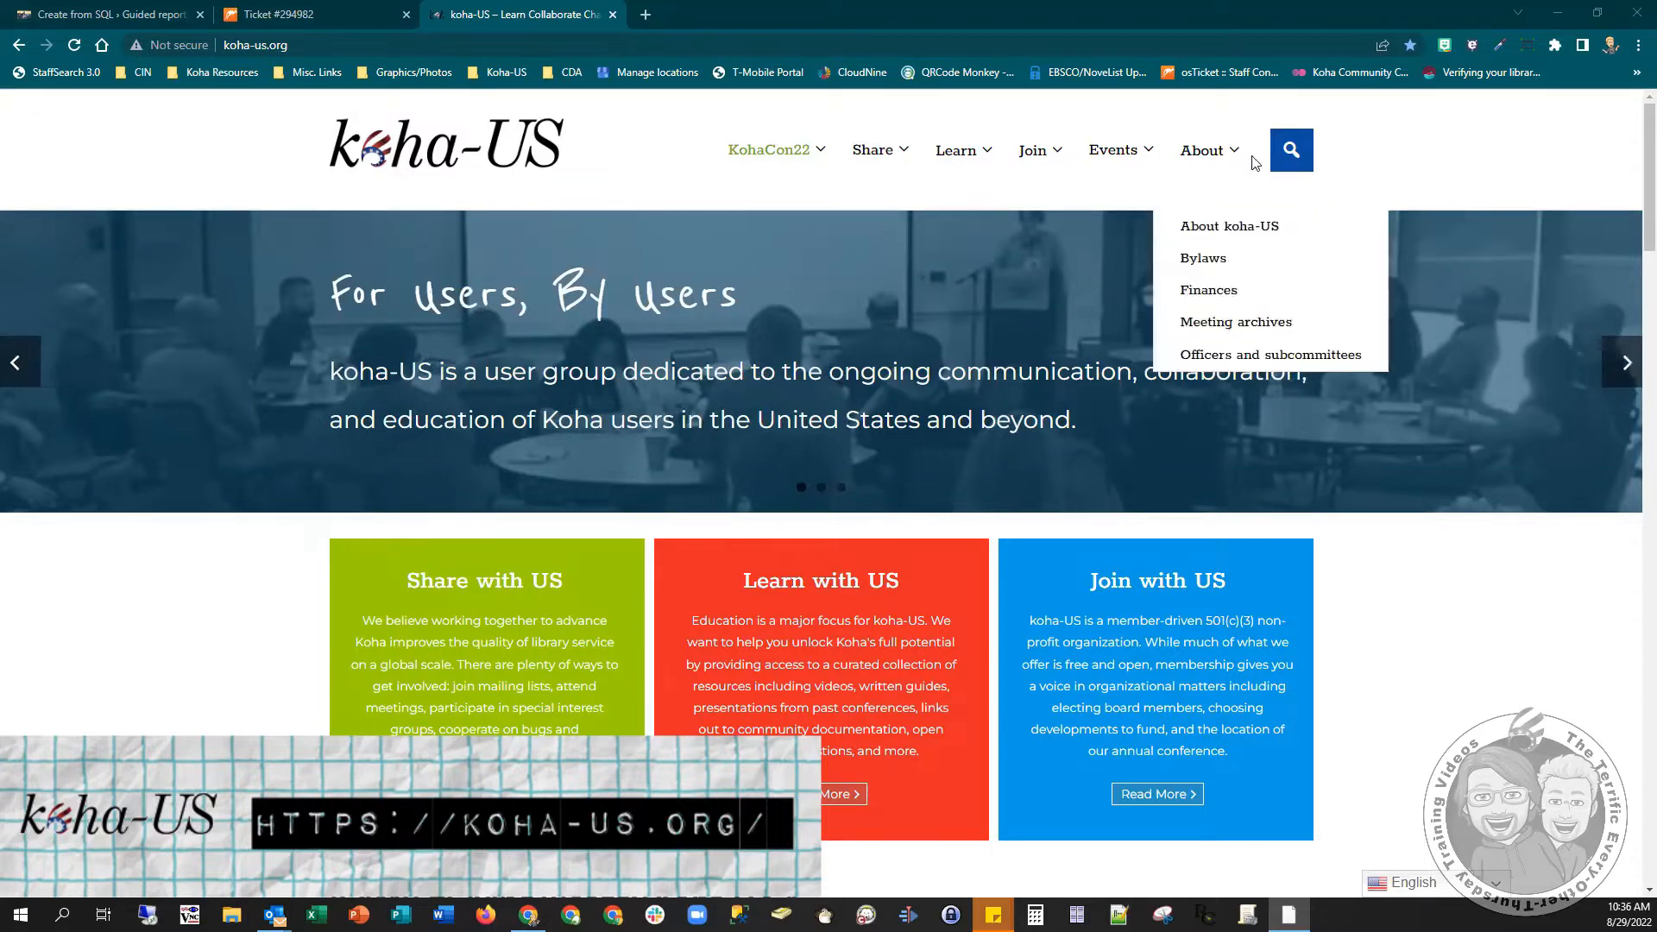
# - Open the Learn section of the koha-US site and look through its Koha modules and additional resources
pyautogui.click(957, 153)
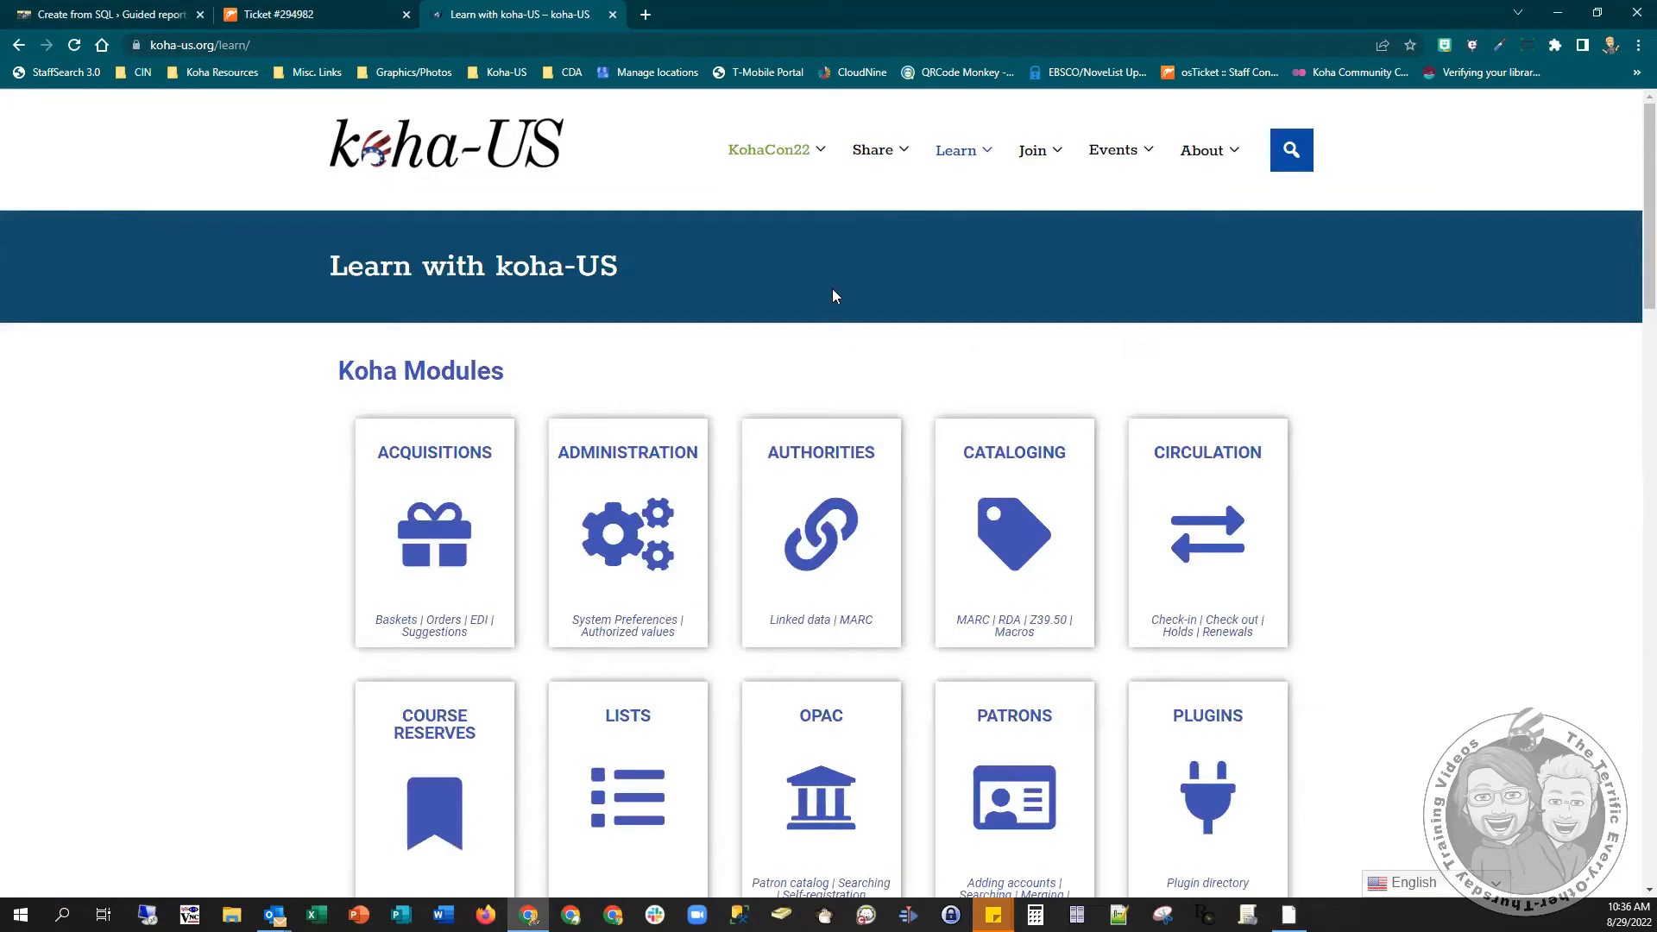
pyautogui.scroll(-15, 826, 294)
pyautogui.scroll(-6, 819, 296)
pyautogui.scroll(5, 820, 296)
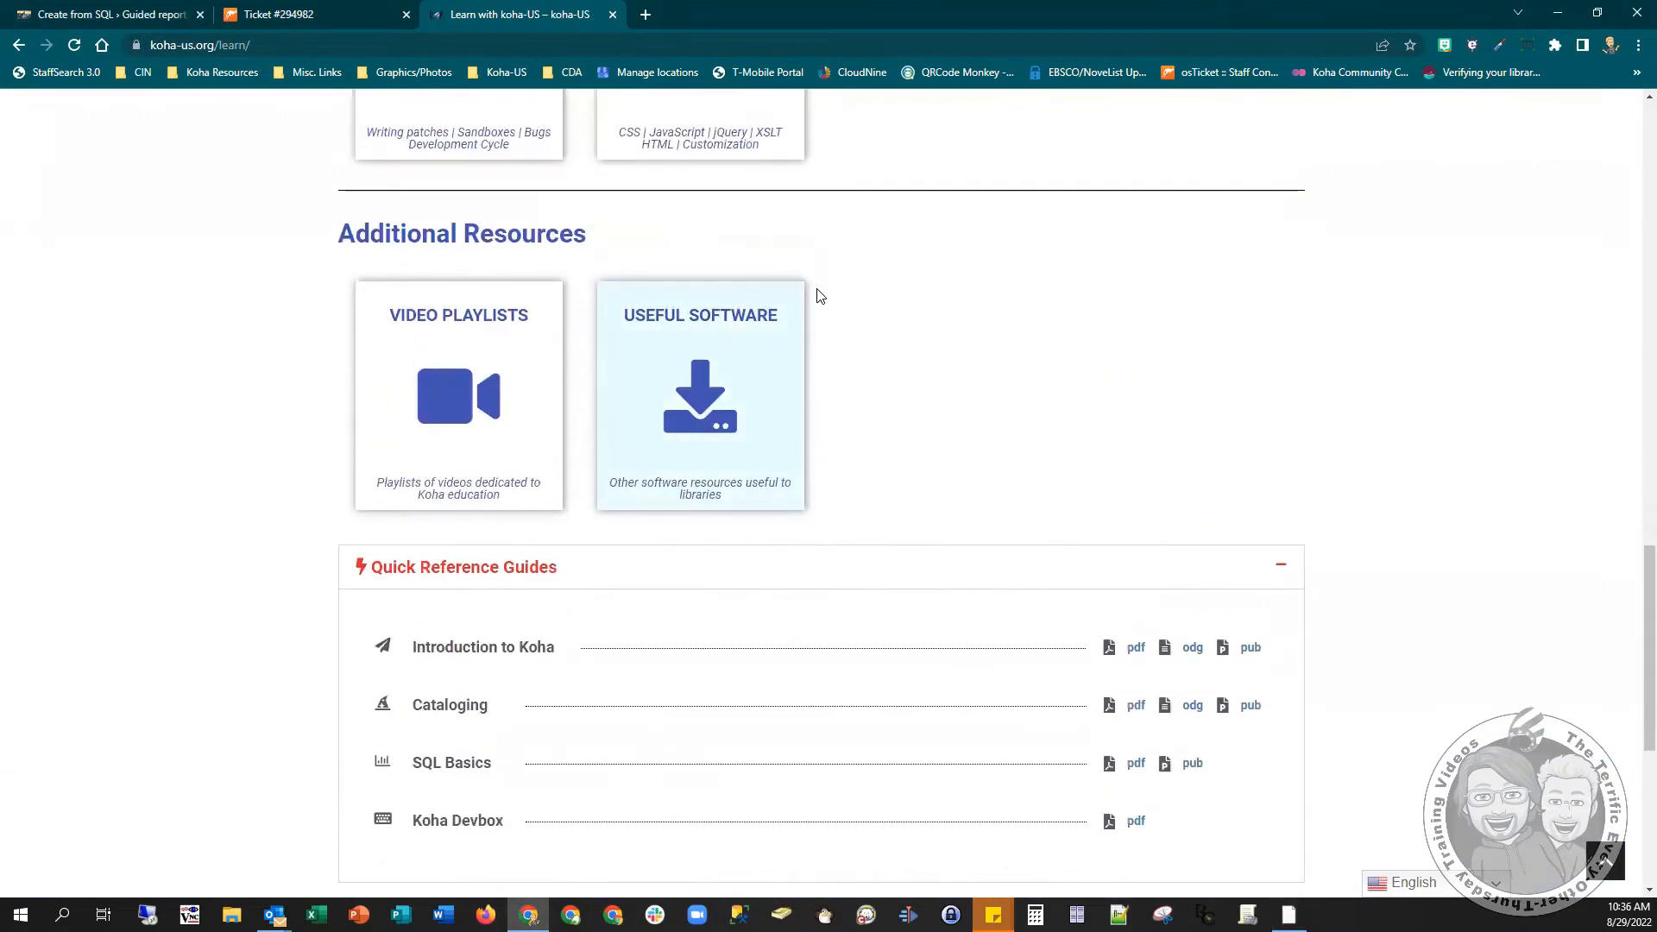
# - Open the Video Playlists resource and look over the training video series offered there
pyautogui.click(438, 372)
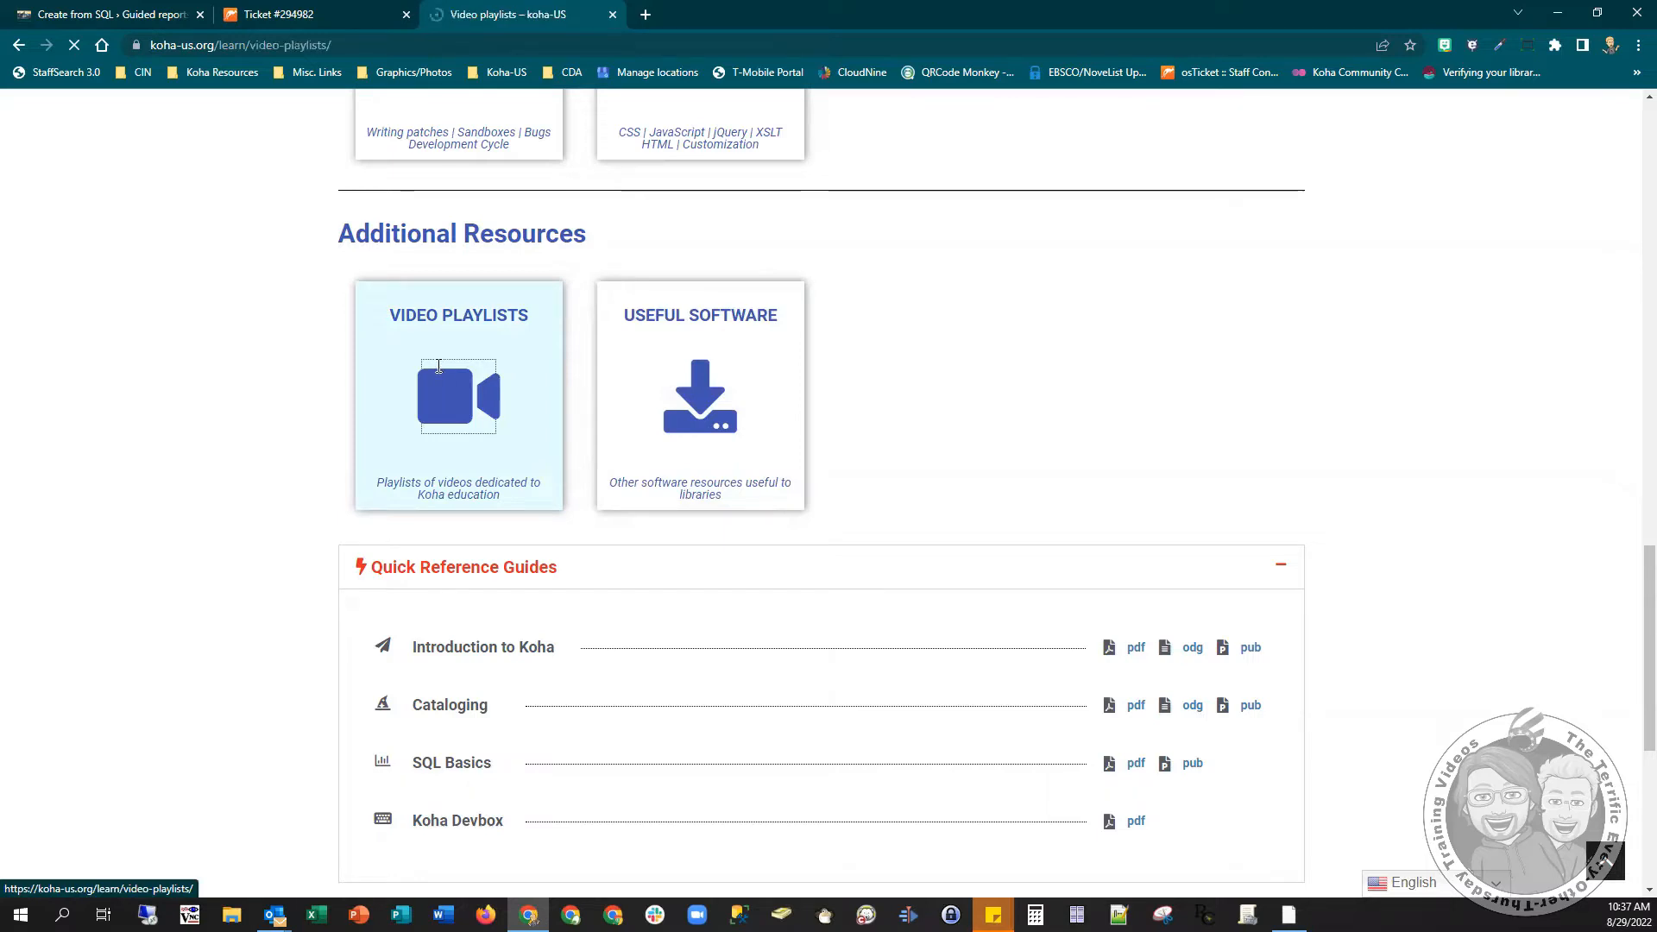
pyautogui.scroll(-5, 690, 437)
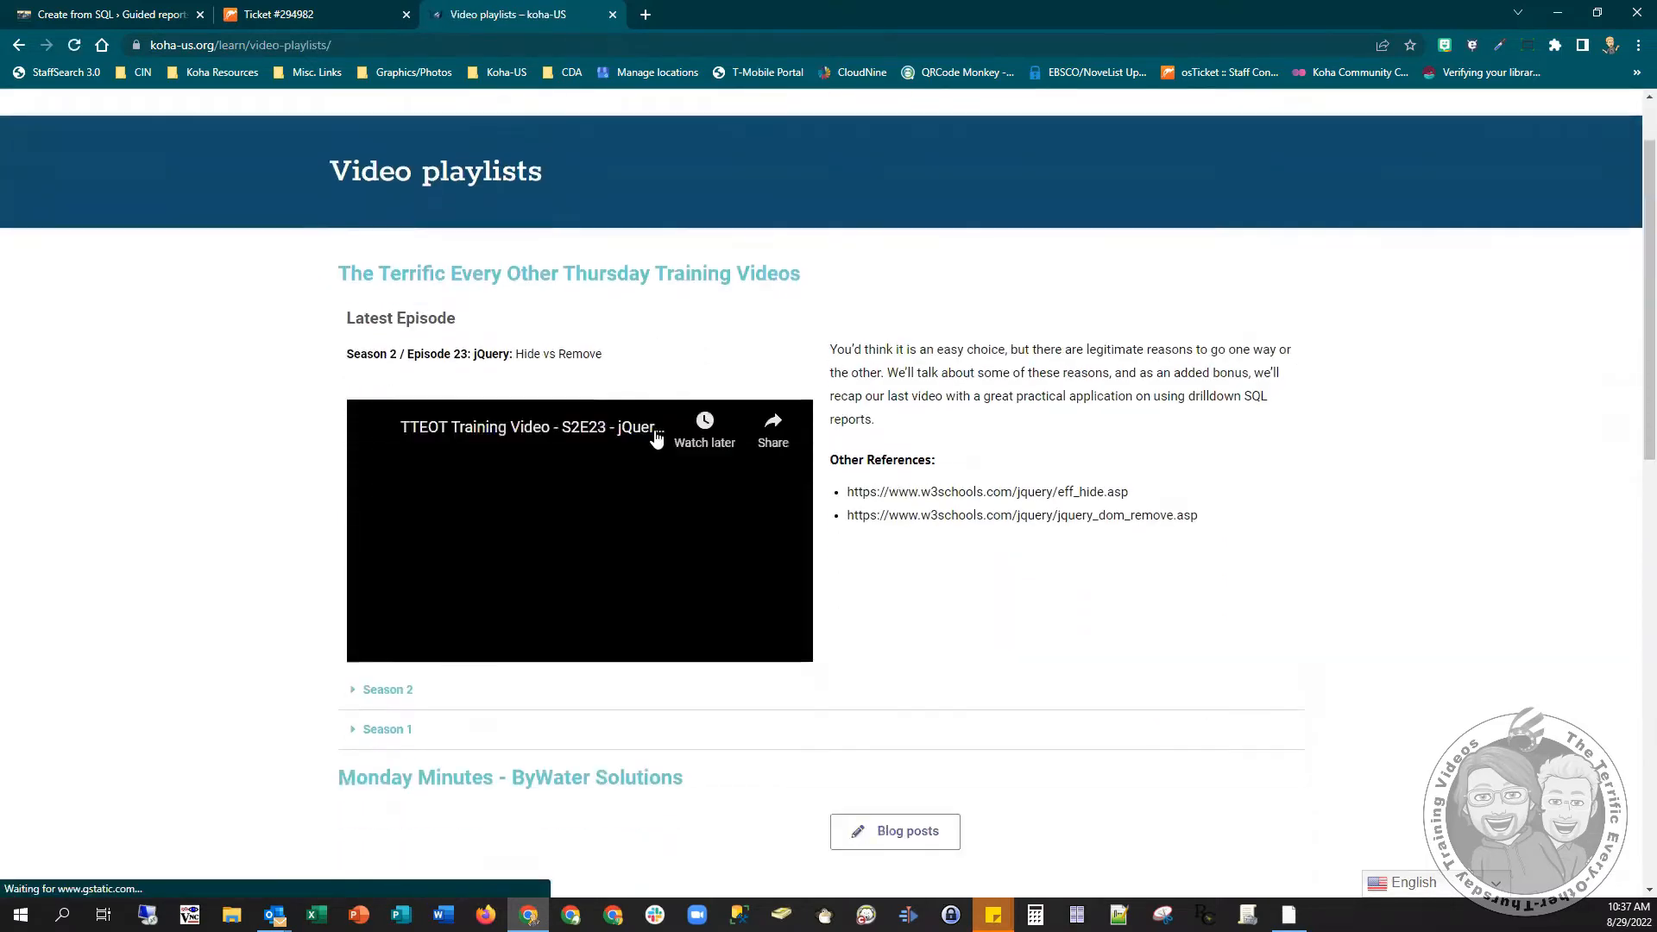
pyautogui.scroll(-3, 634, 443)
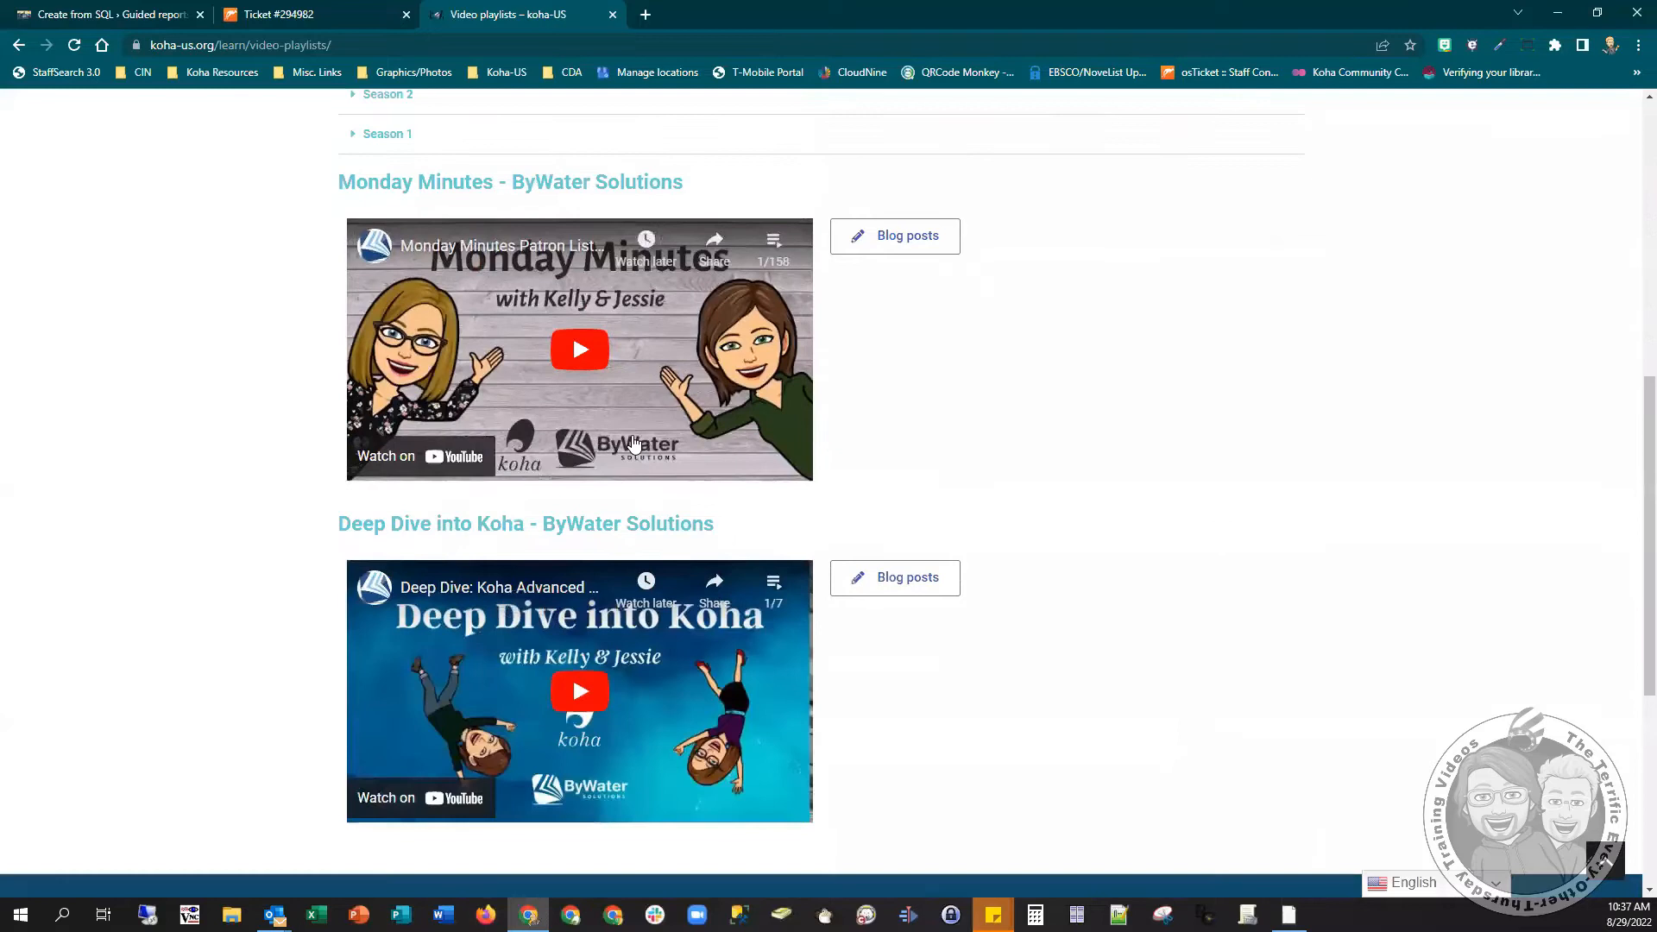
pyautogui.scroll(4, 634, 444)
pyautogui.scroll(3, 634, 444)
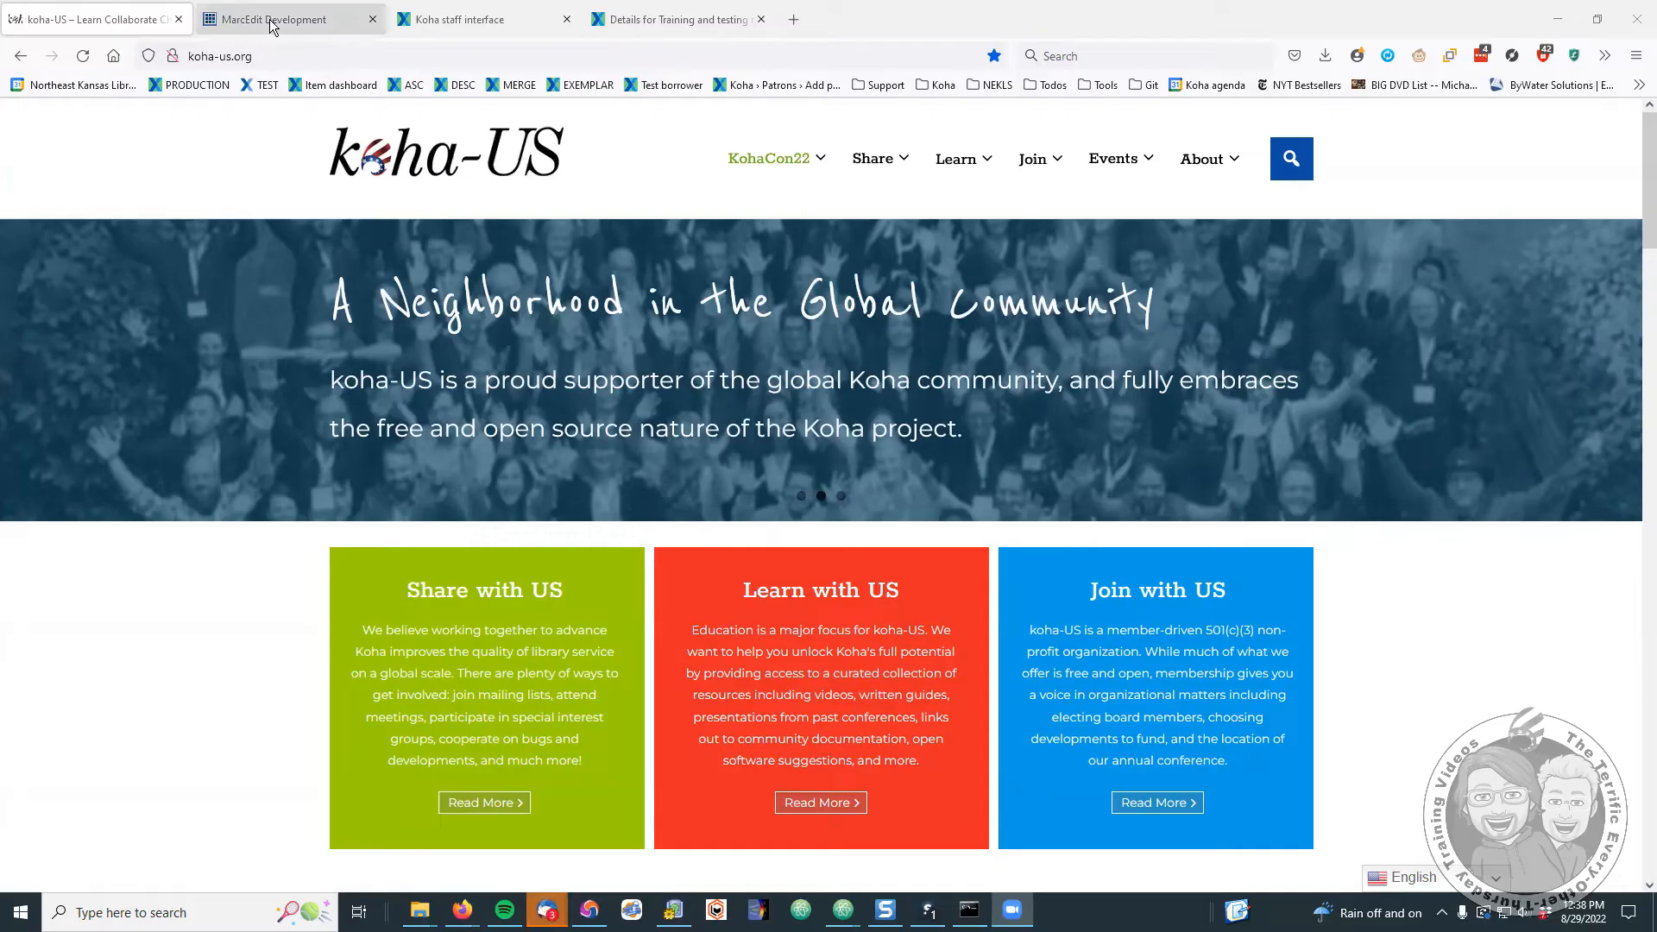
# - Switch to the MarcEdit Development site and point out its web address
pyautogui.click(276, 19)
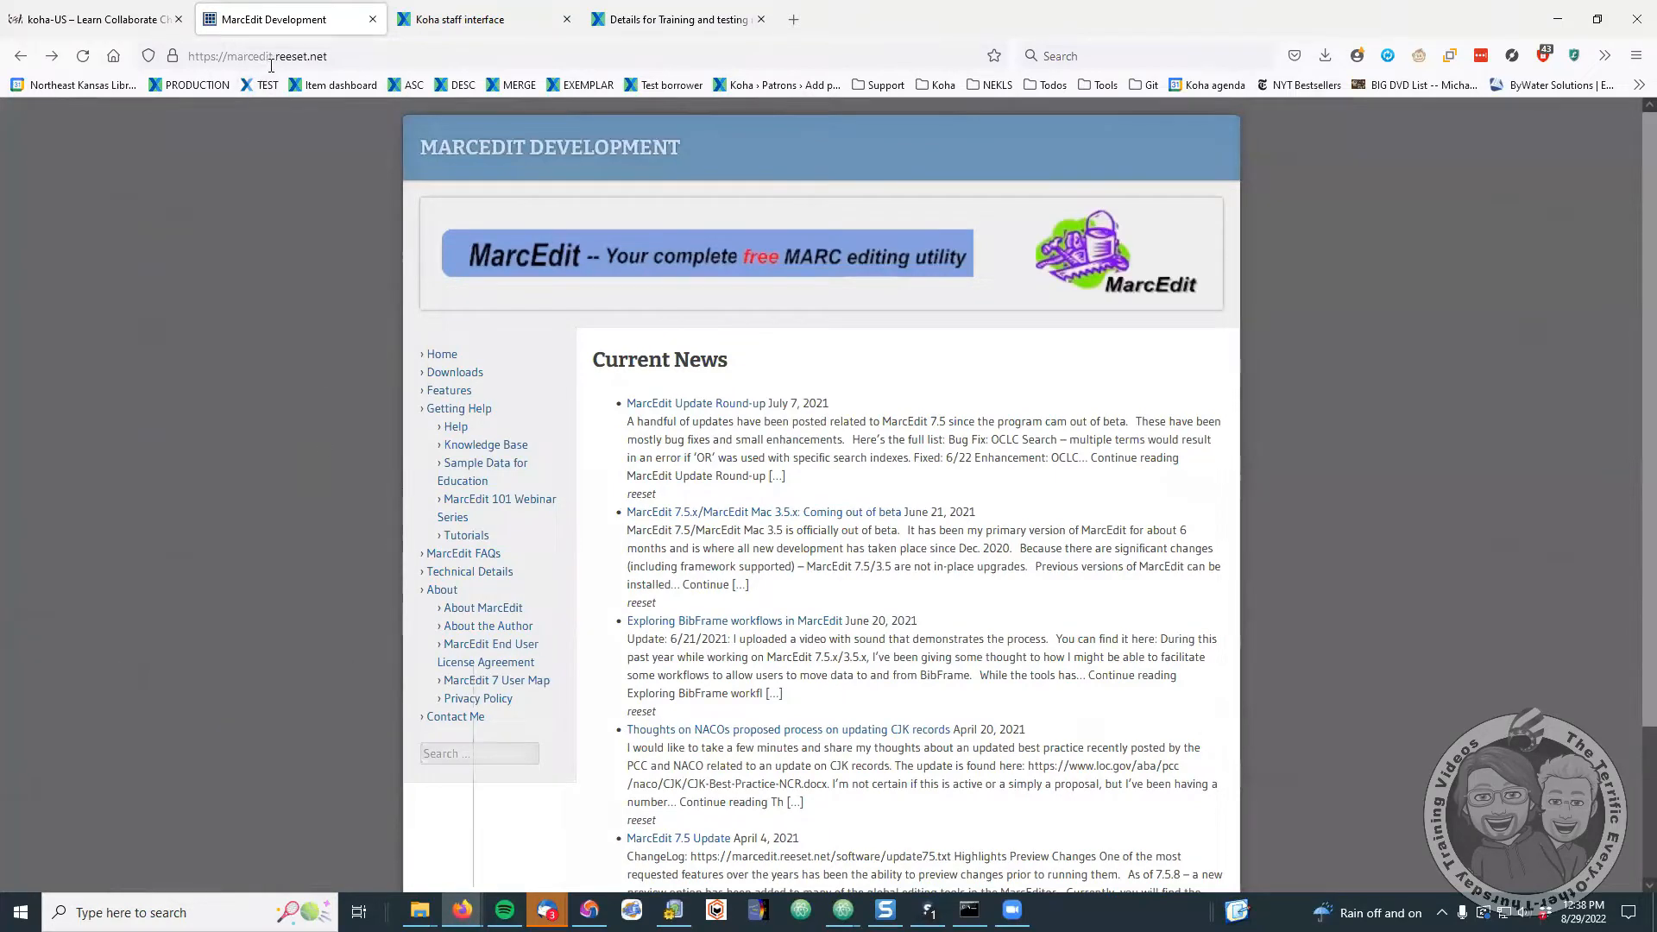
pyautogui.click(360, 57)
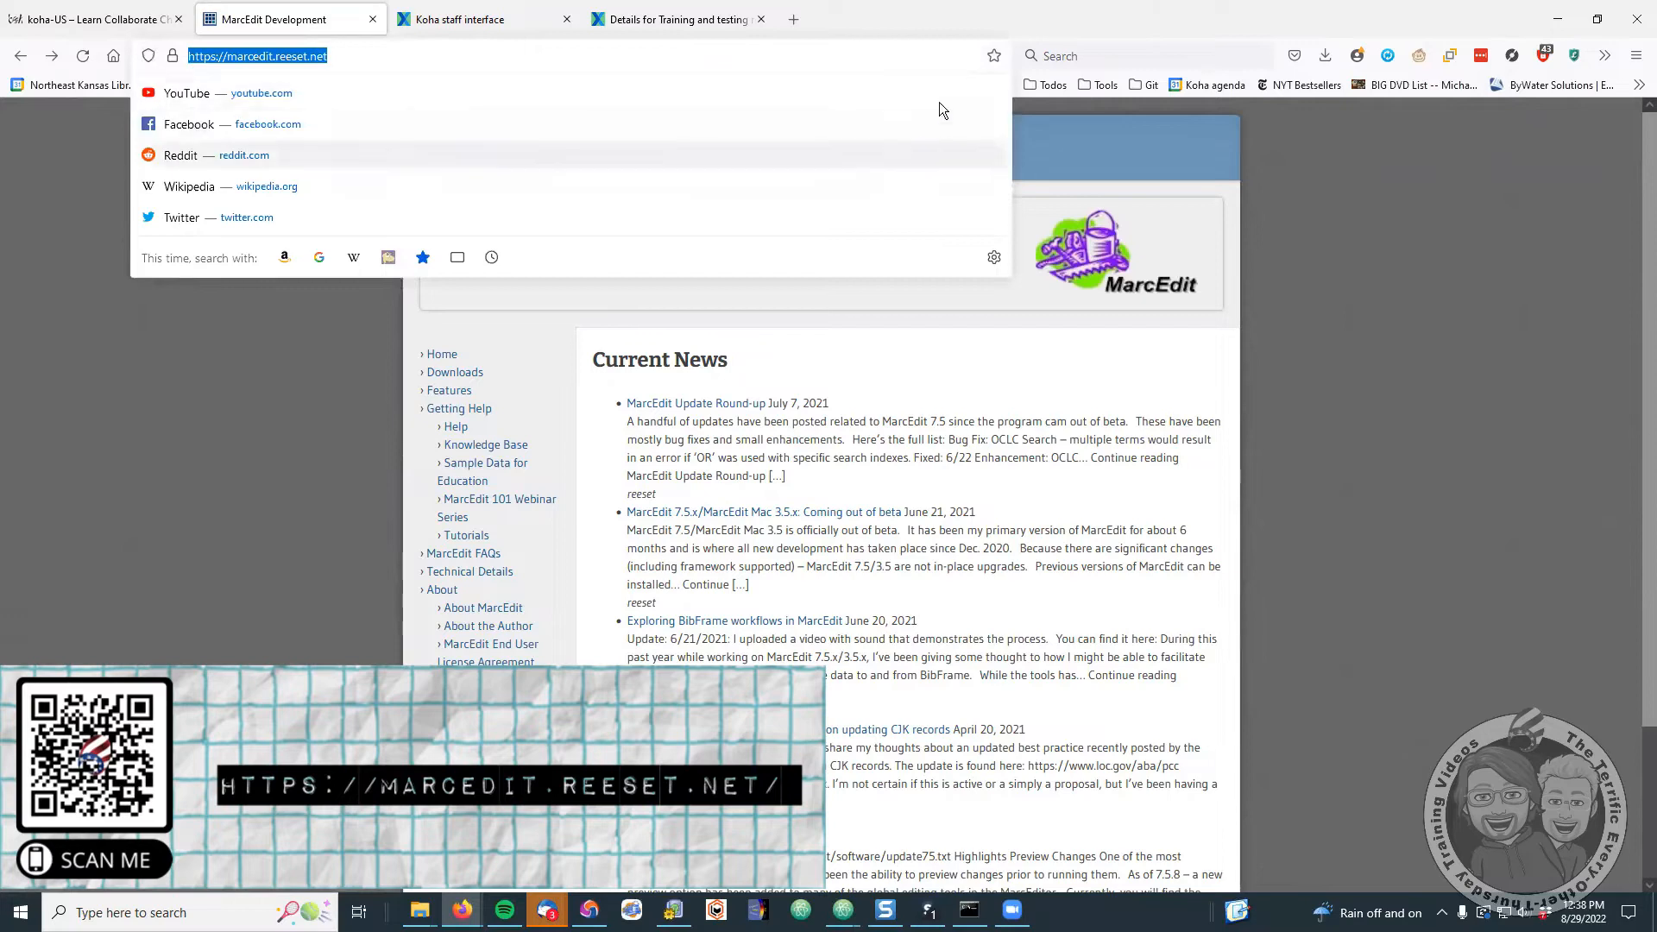
pyautogui.click(874, 56)
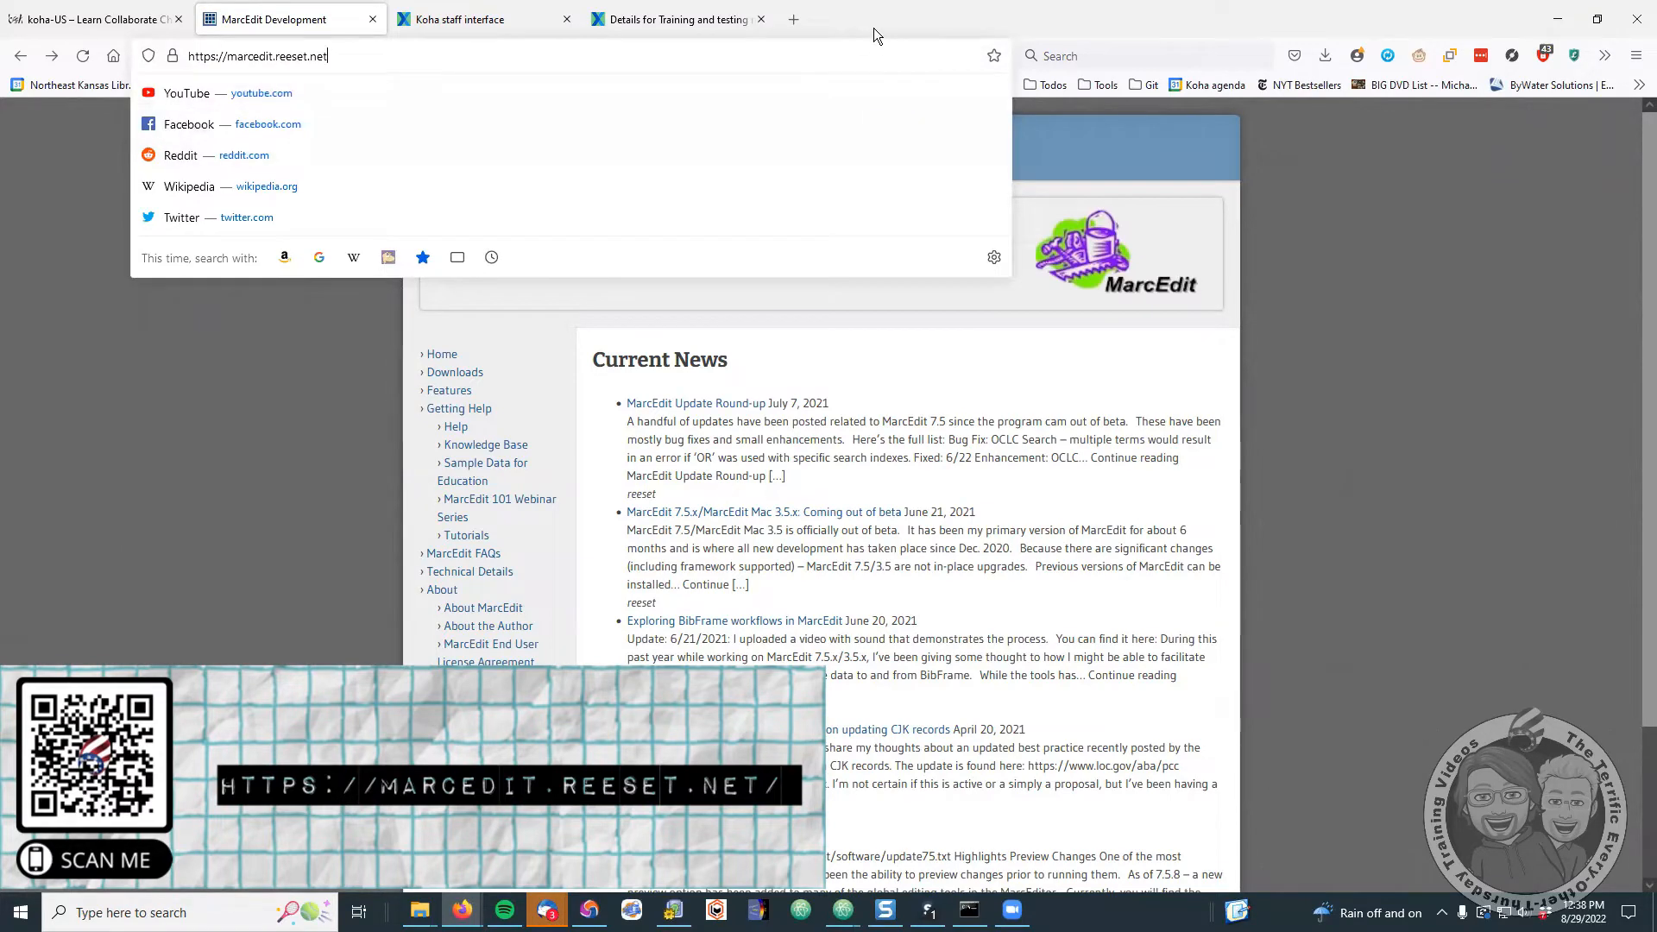
pyautogui.press('Escape')
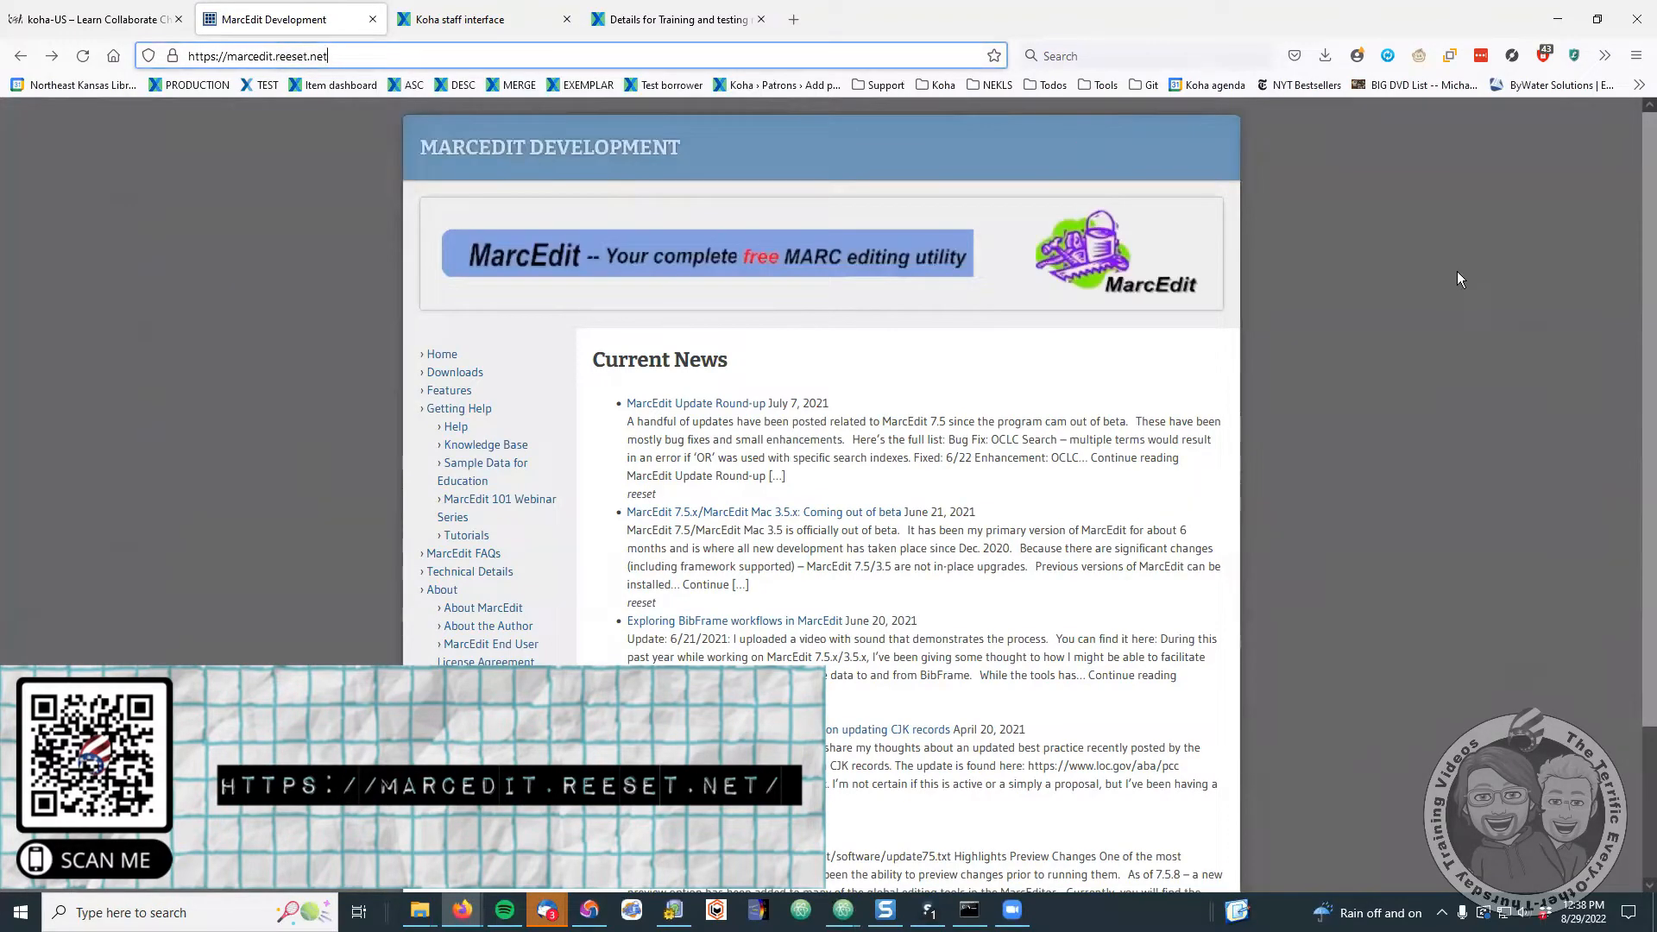
# - Open the MarcEdit site's Downloads page and look through the current and past versions available
pyautogui.click(450, 375)
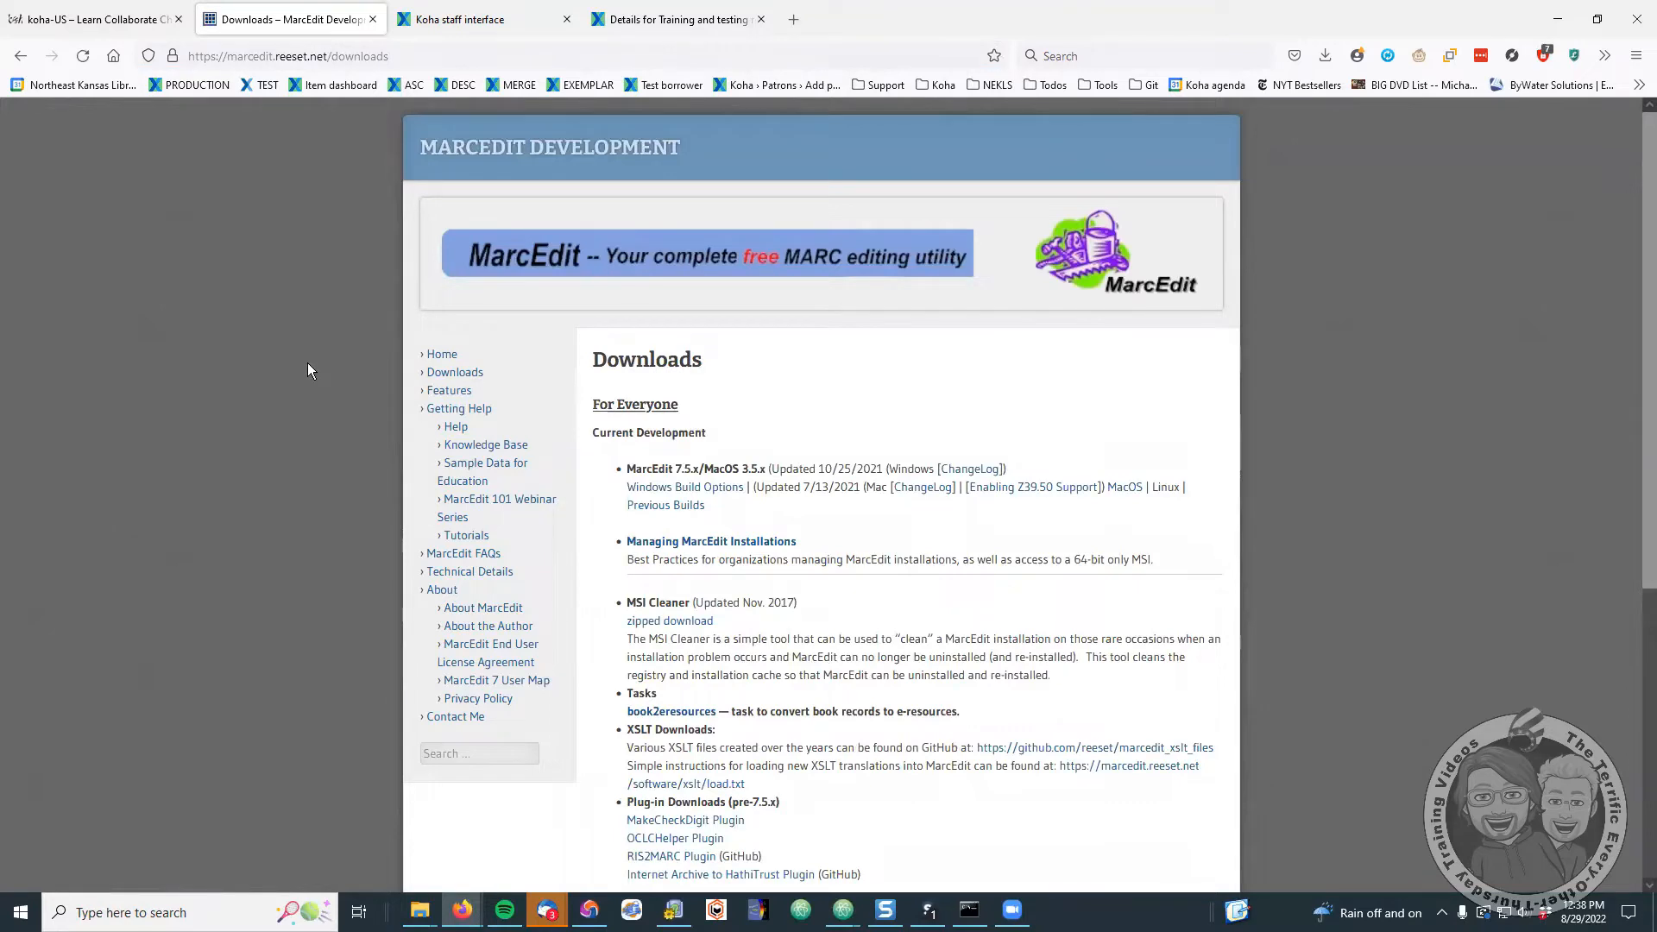
pyautogui.click(439, 373)
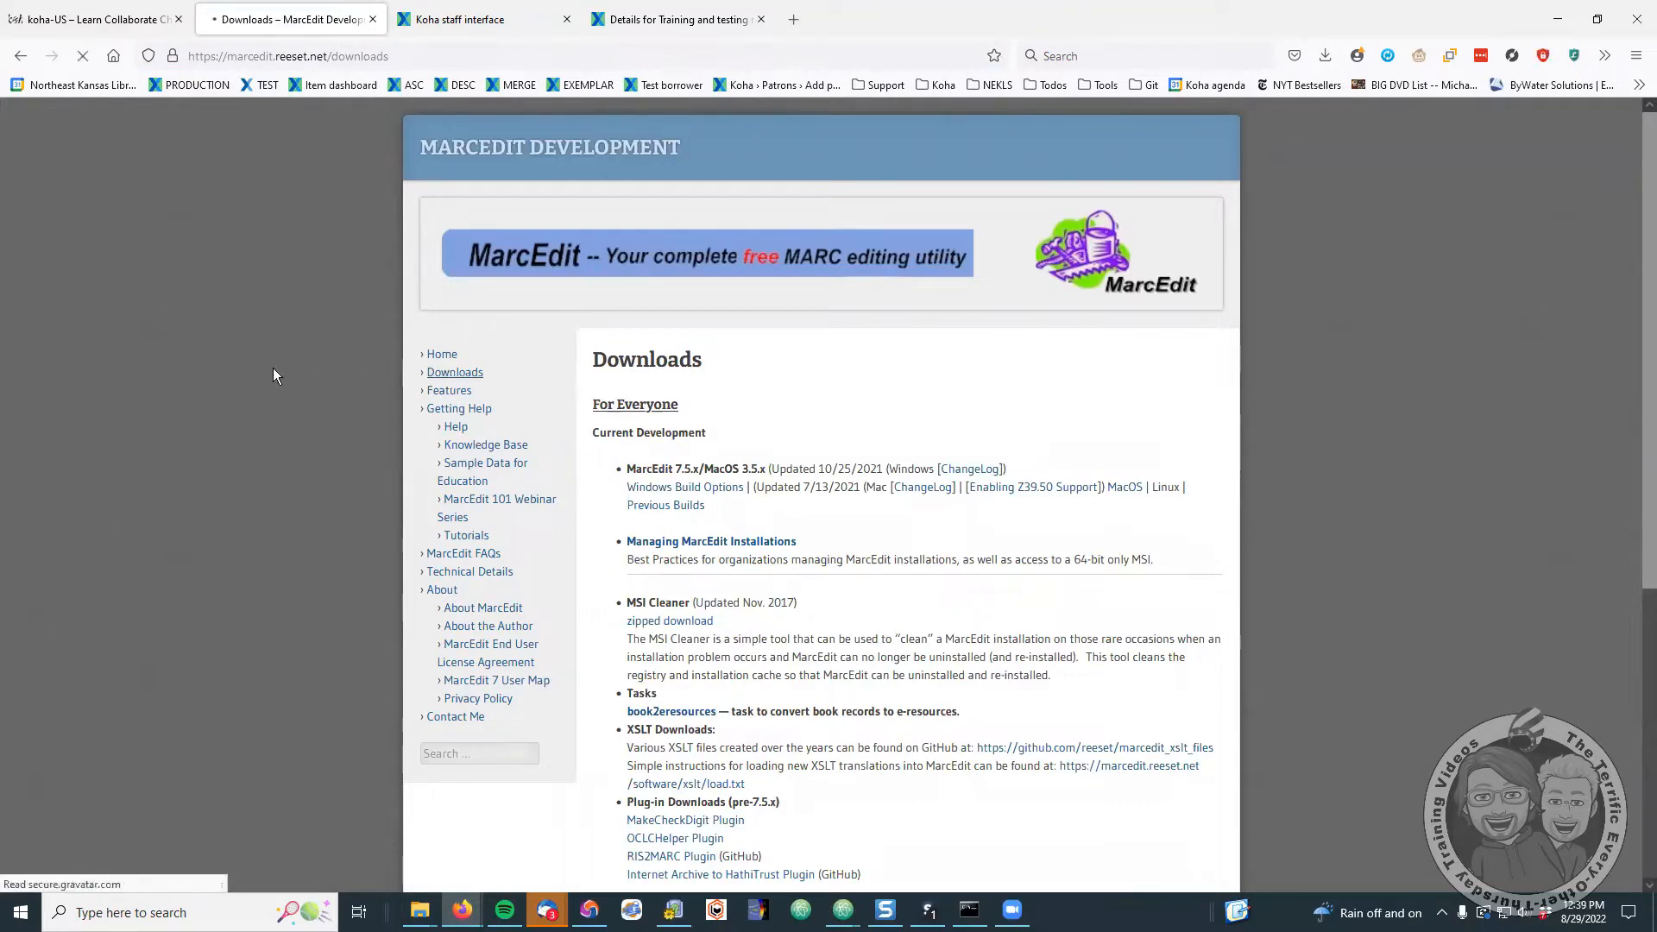
pyautogui.scroll(-3, 264, 375)
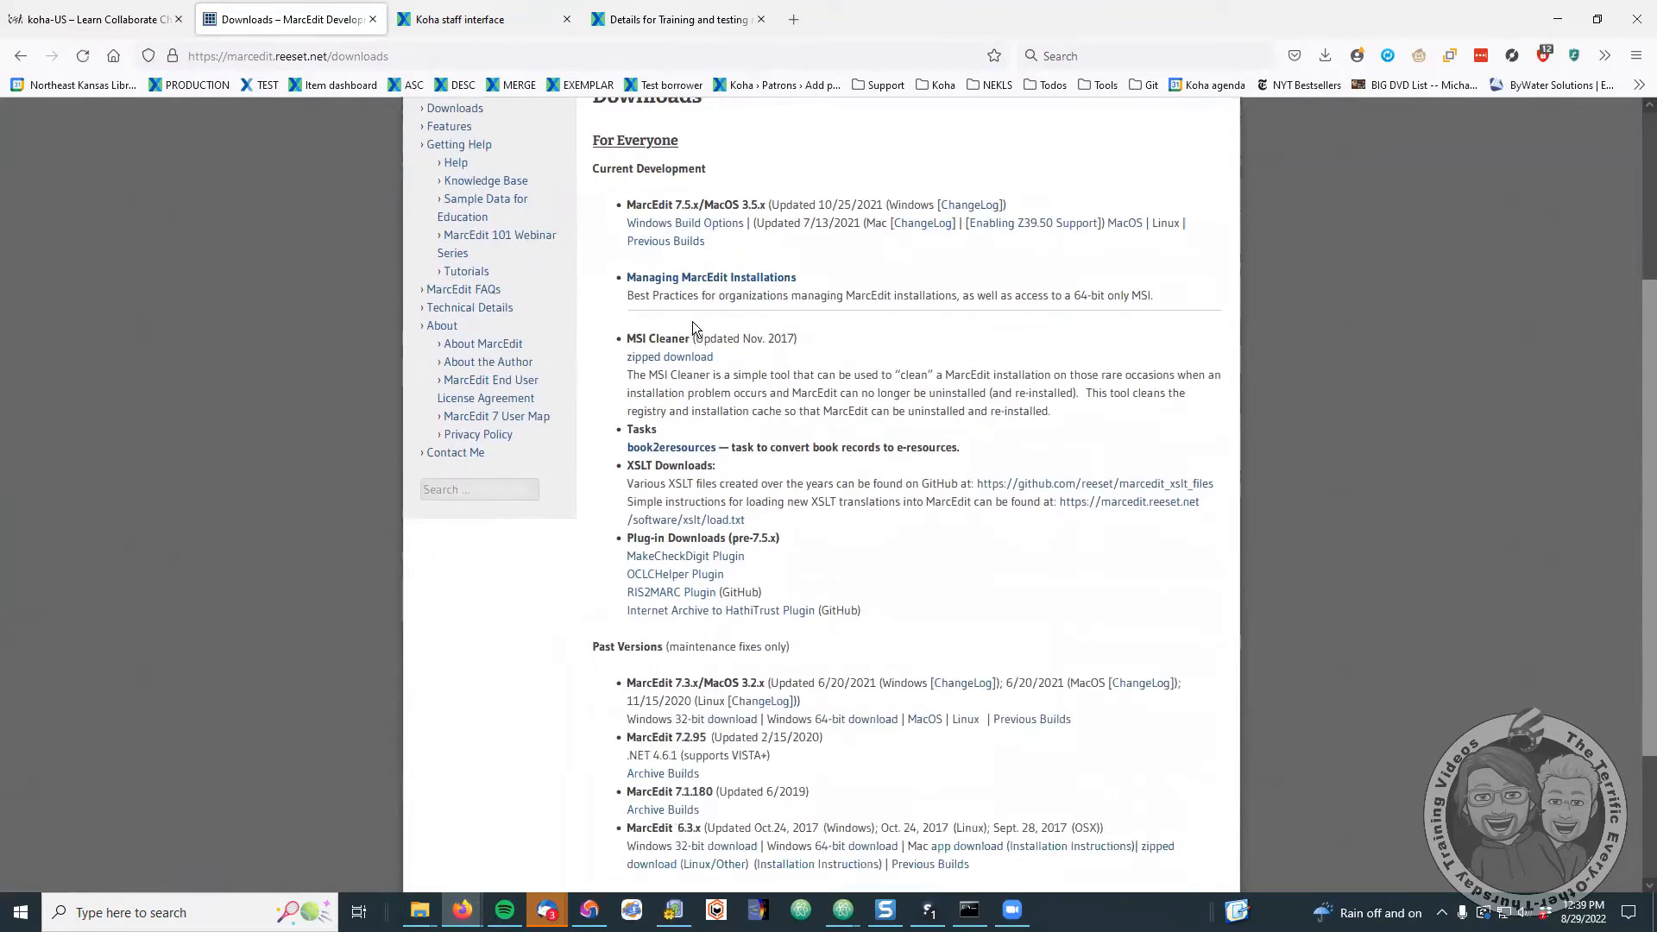
pyautogui.scroll(-2, 592, 363)
pyautogui.scroll(5, 587, 384)
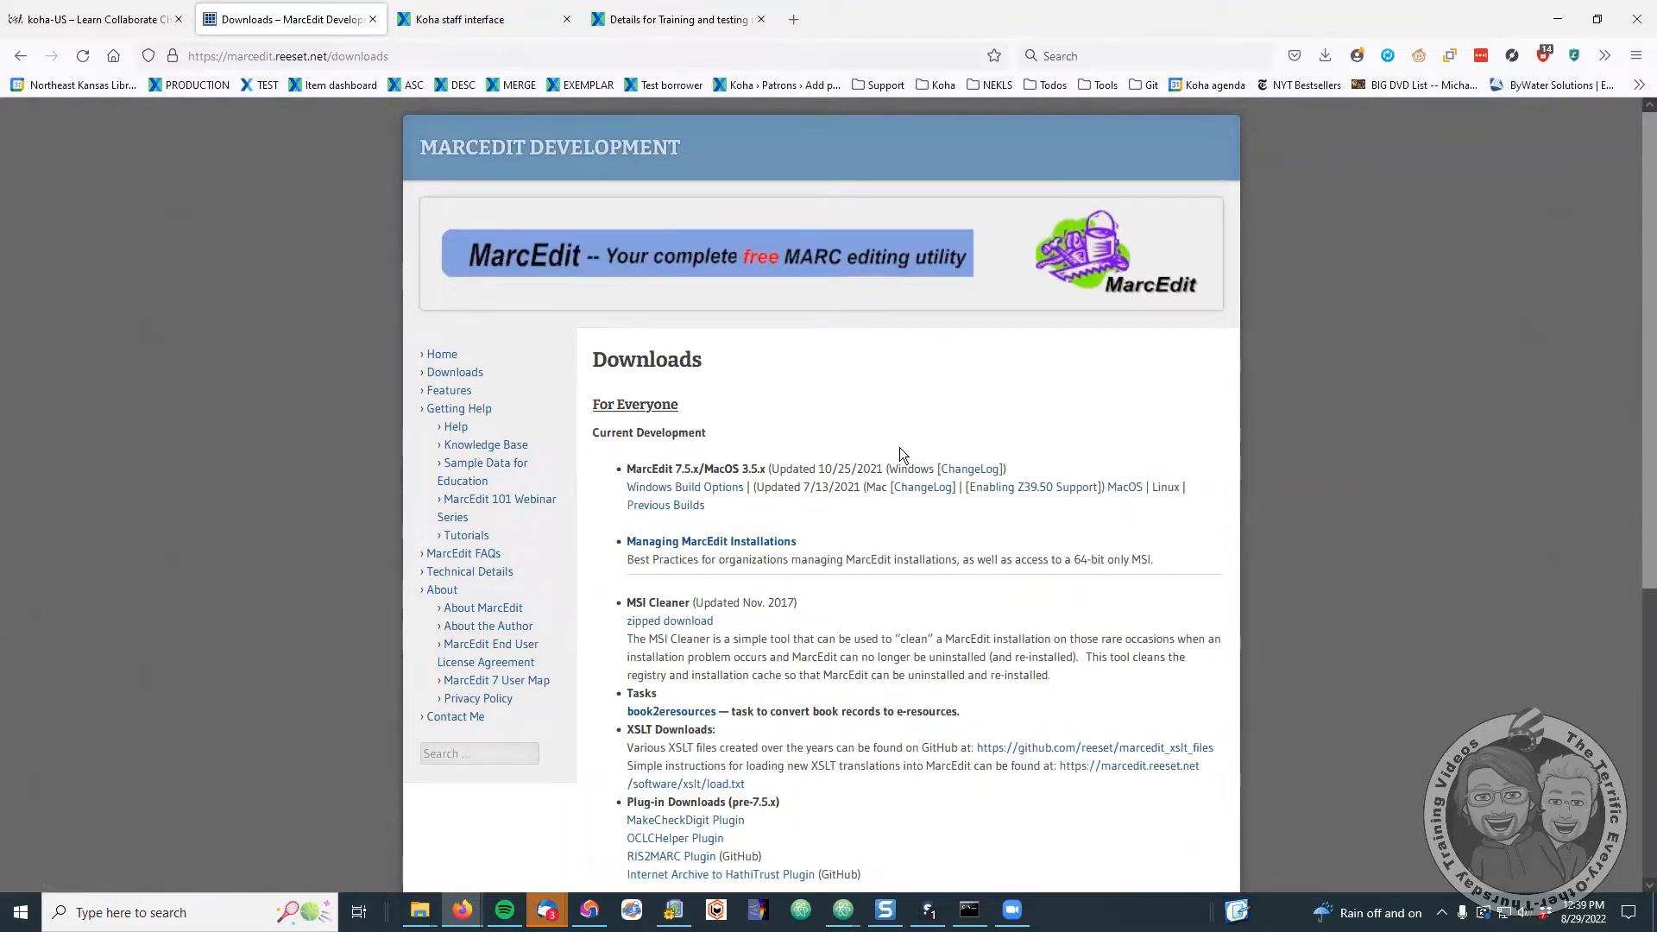
# - Switch to the MarcEdit program and open its MarcEditor
pyautogui.click(631, 910)
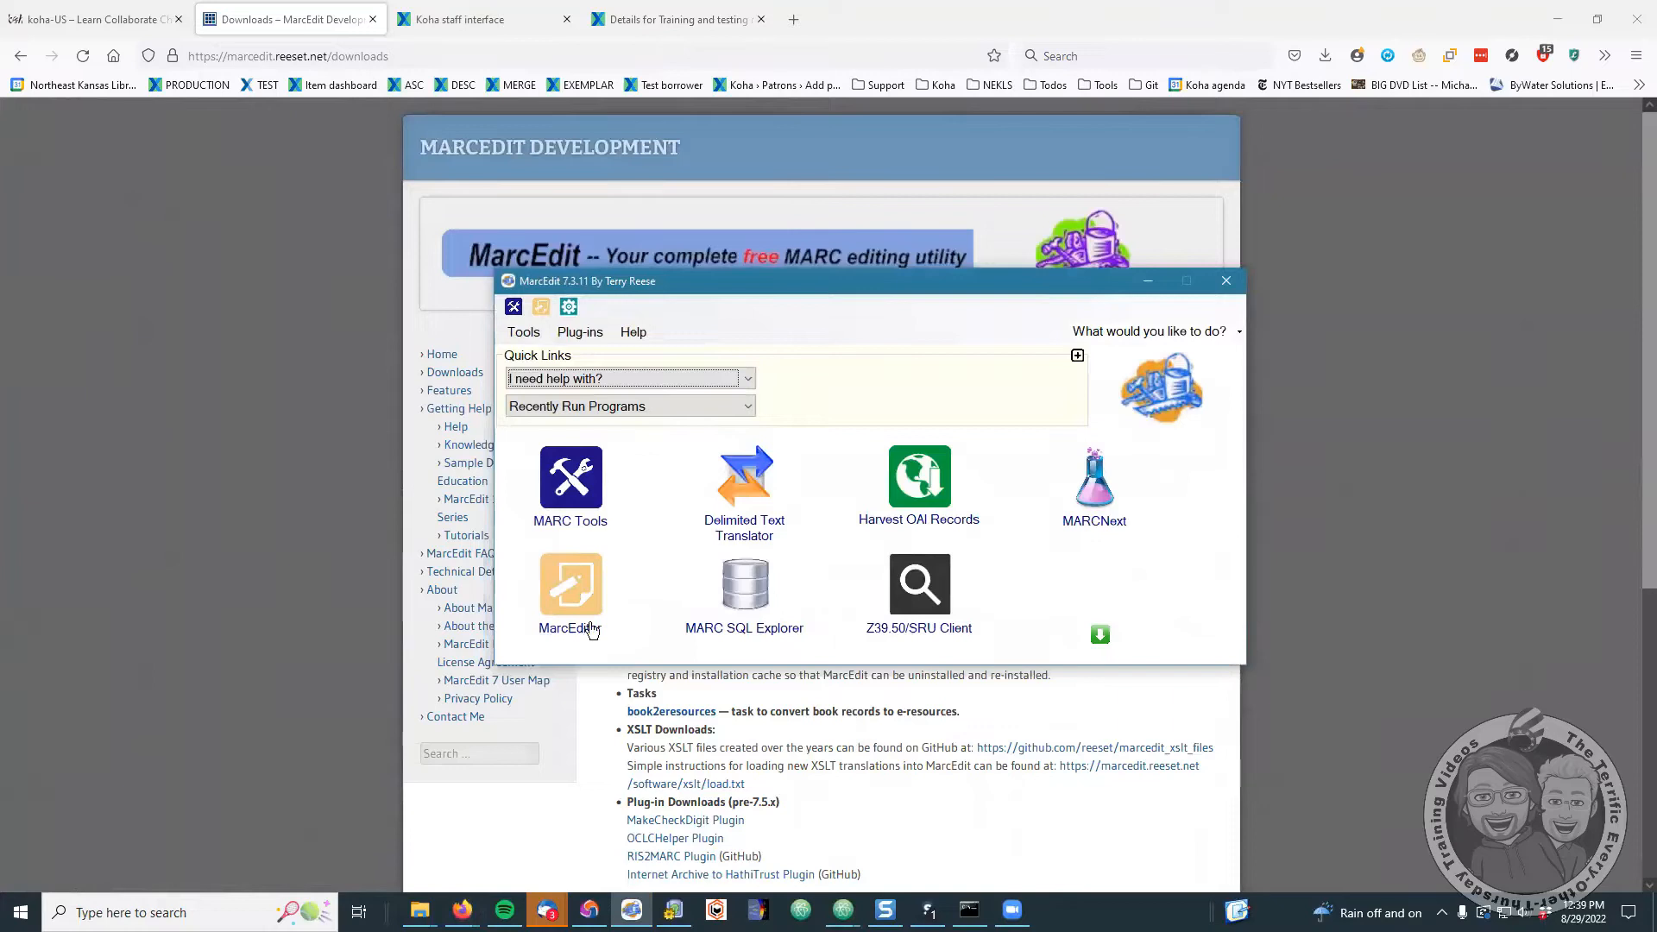
pyautogui.click(584, 632)
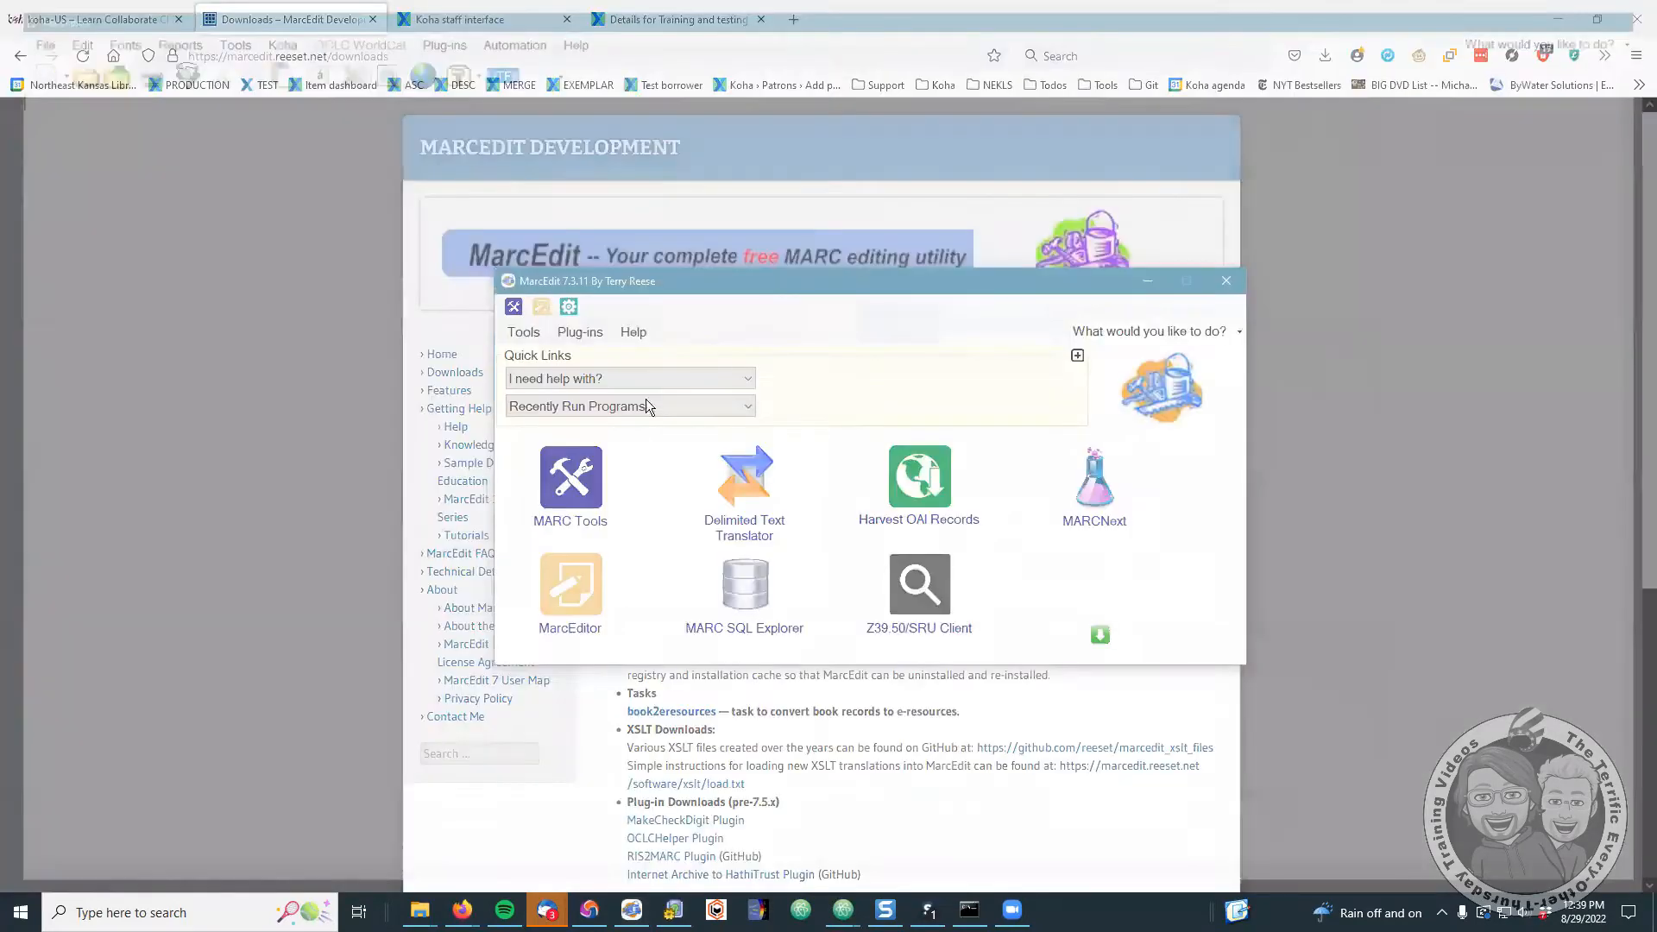
pyautogui.click(1635, 9)
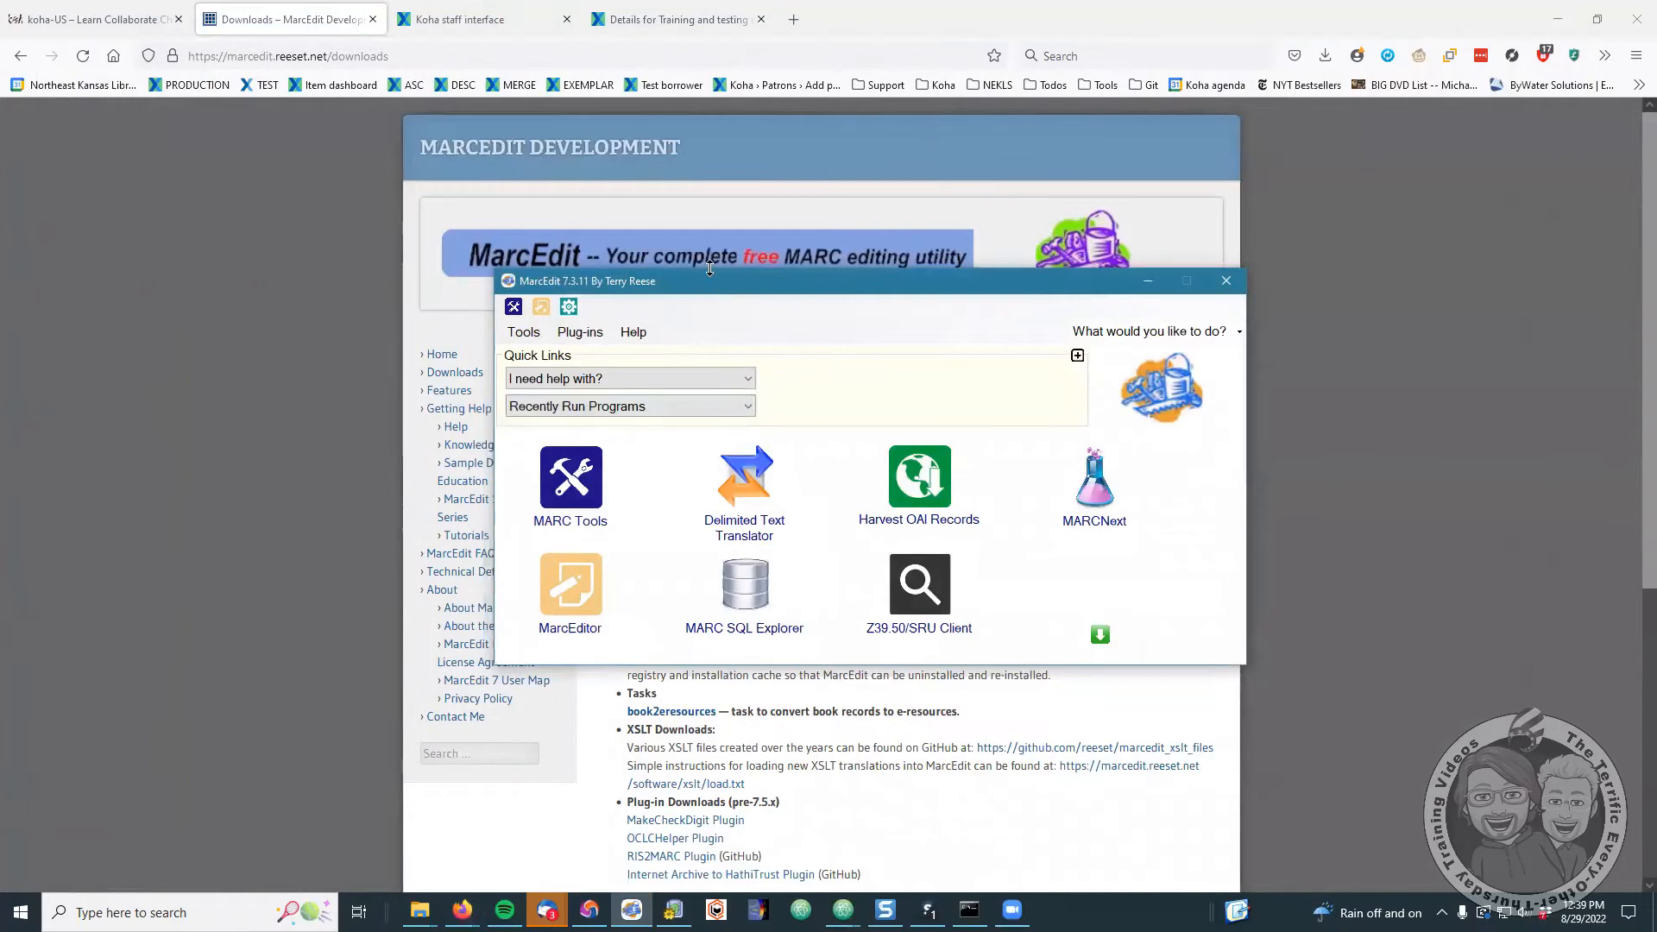
pyautogui.moveTo(638, 285); pyautogui.dragTo(639, 181)
pyautogui.click(568, 578)
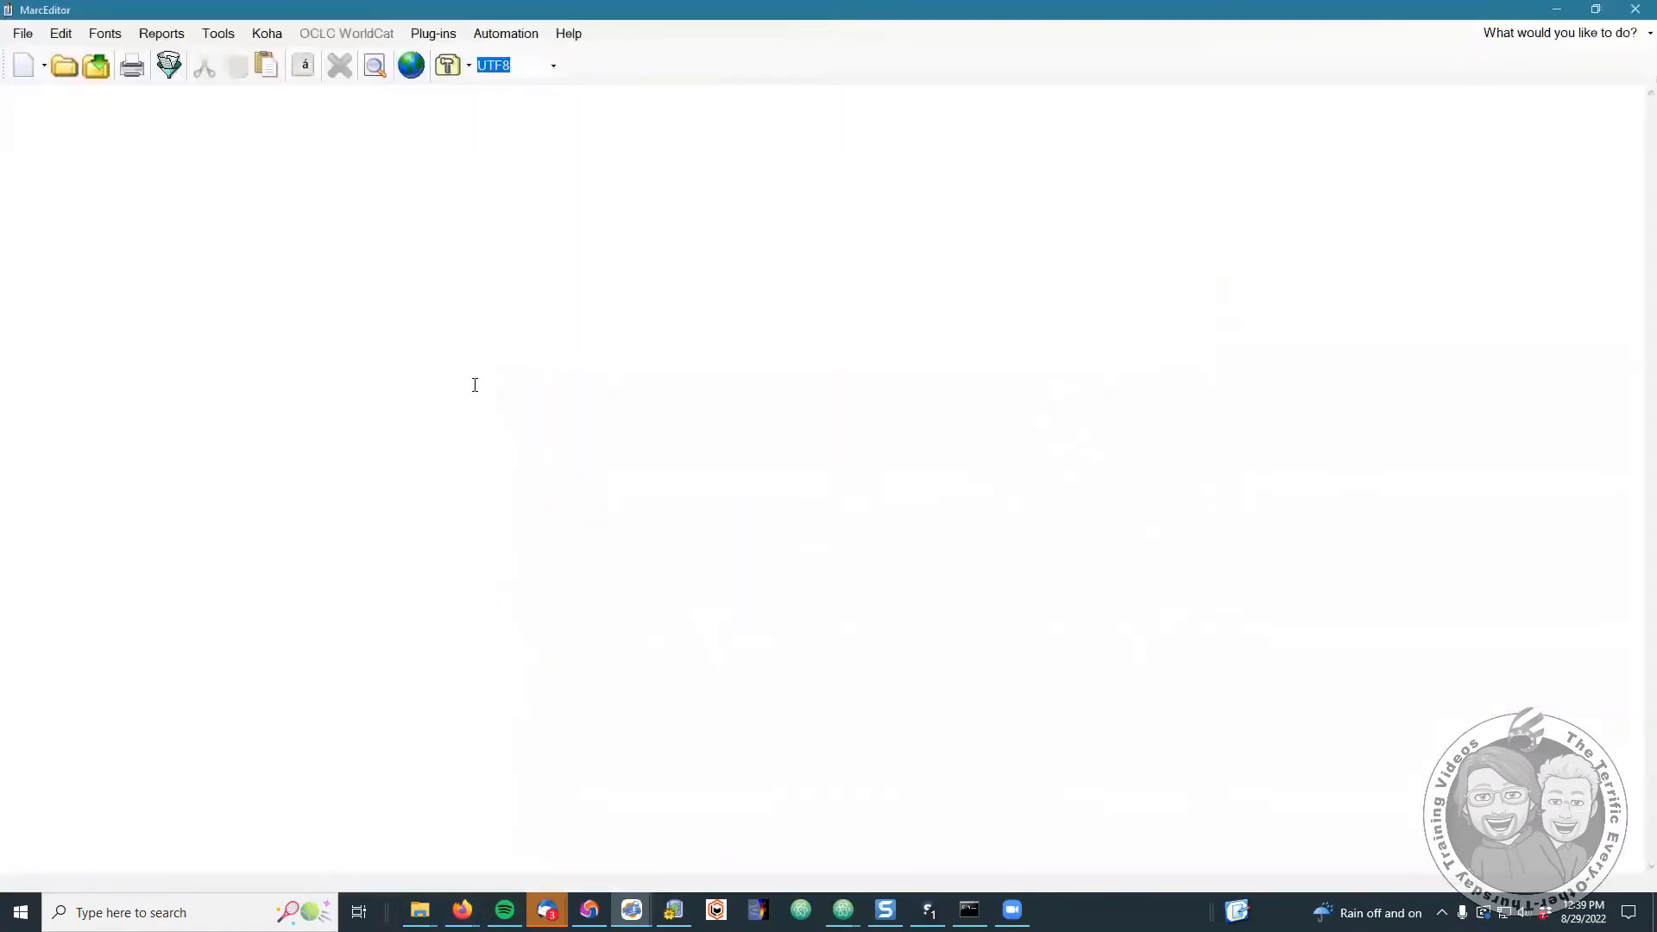
# - Search the Next Search Catalog through the Koha integration for the title "Eye of the needle"
pyautogui.click(264, 31)
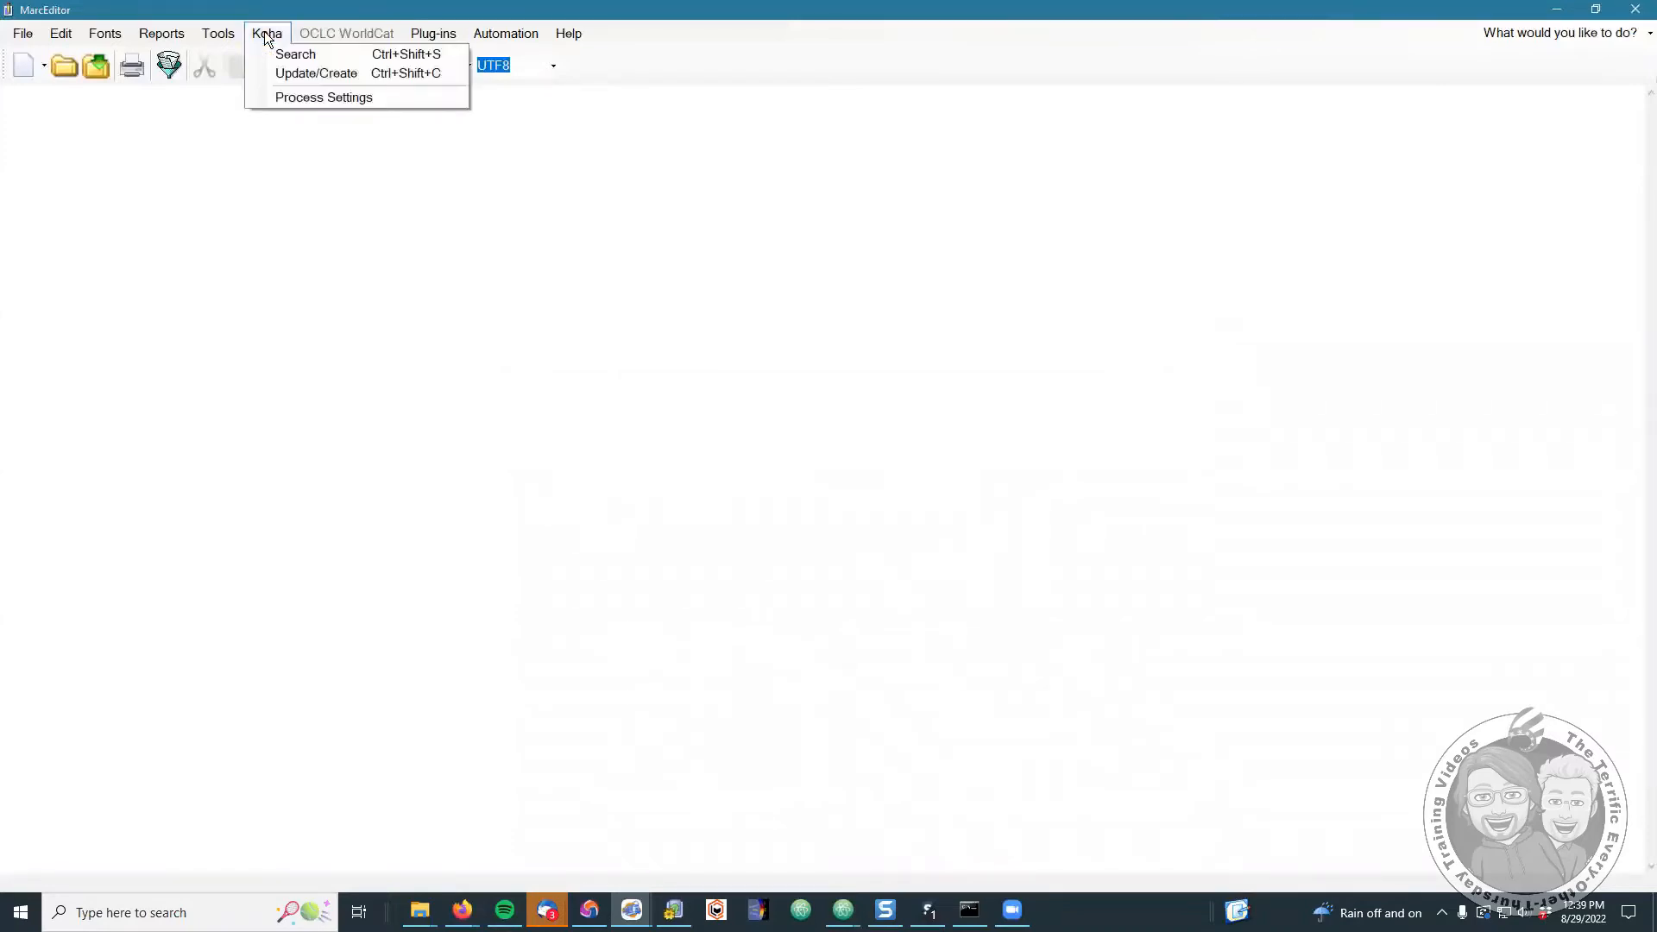
pyautogui.click(288, 53)
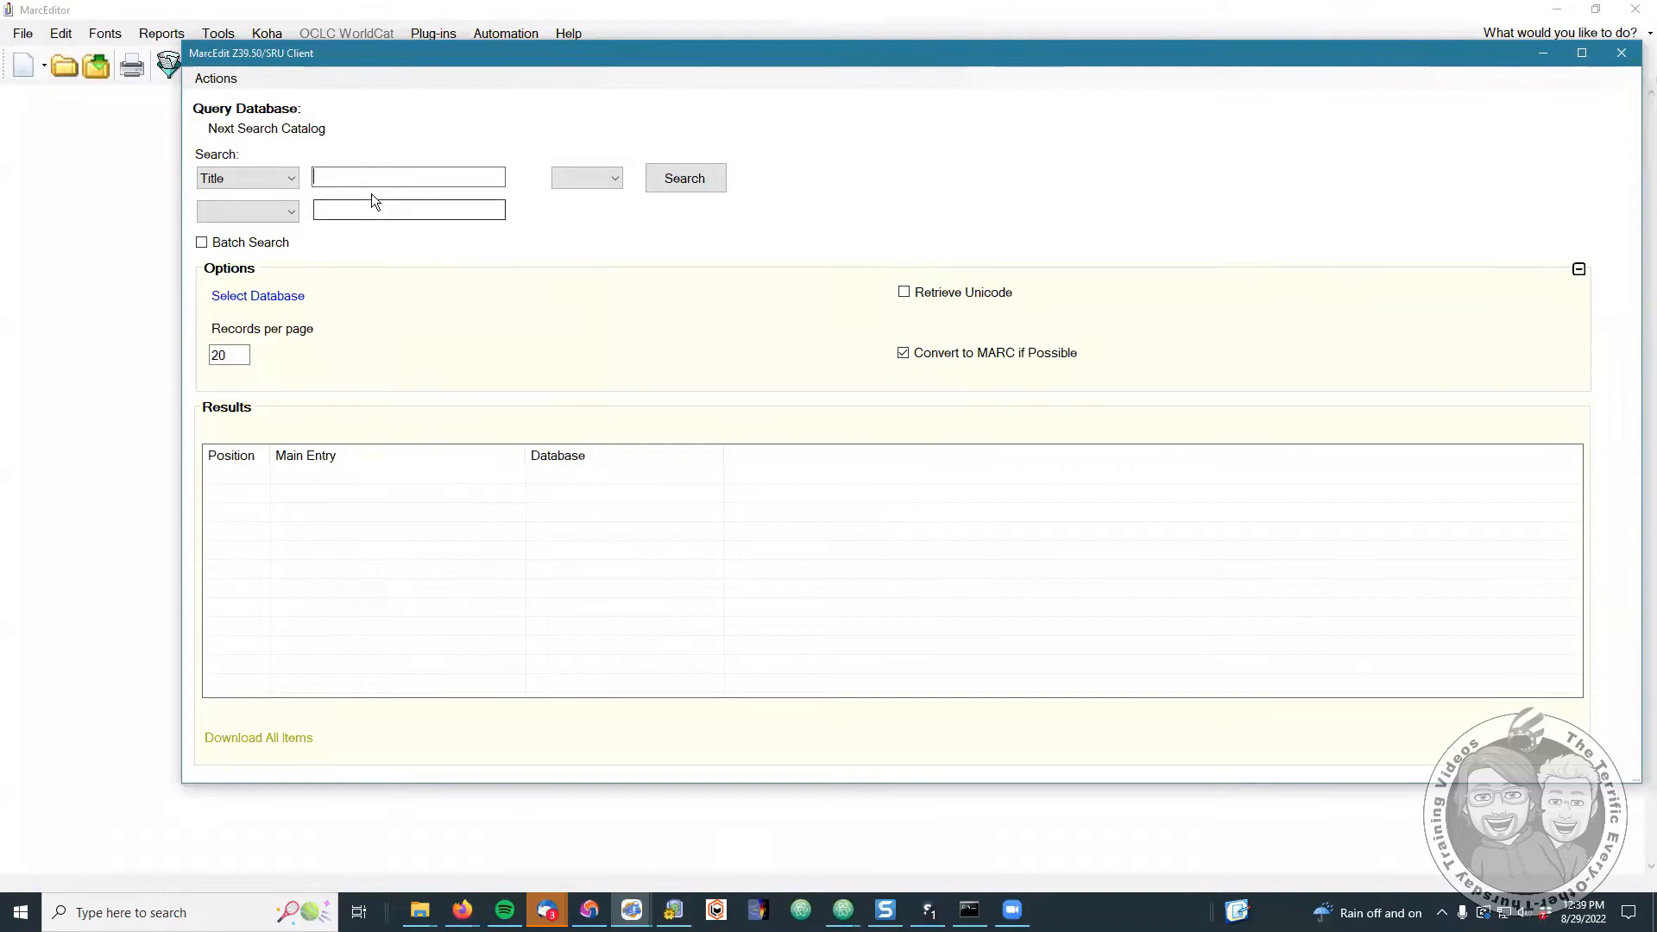
pyautogui.write('Eye of the needle')
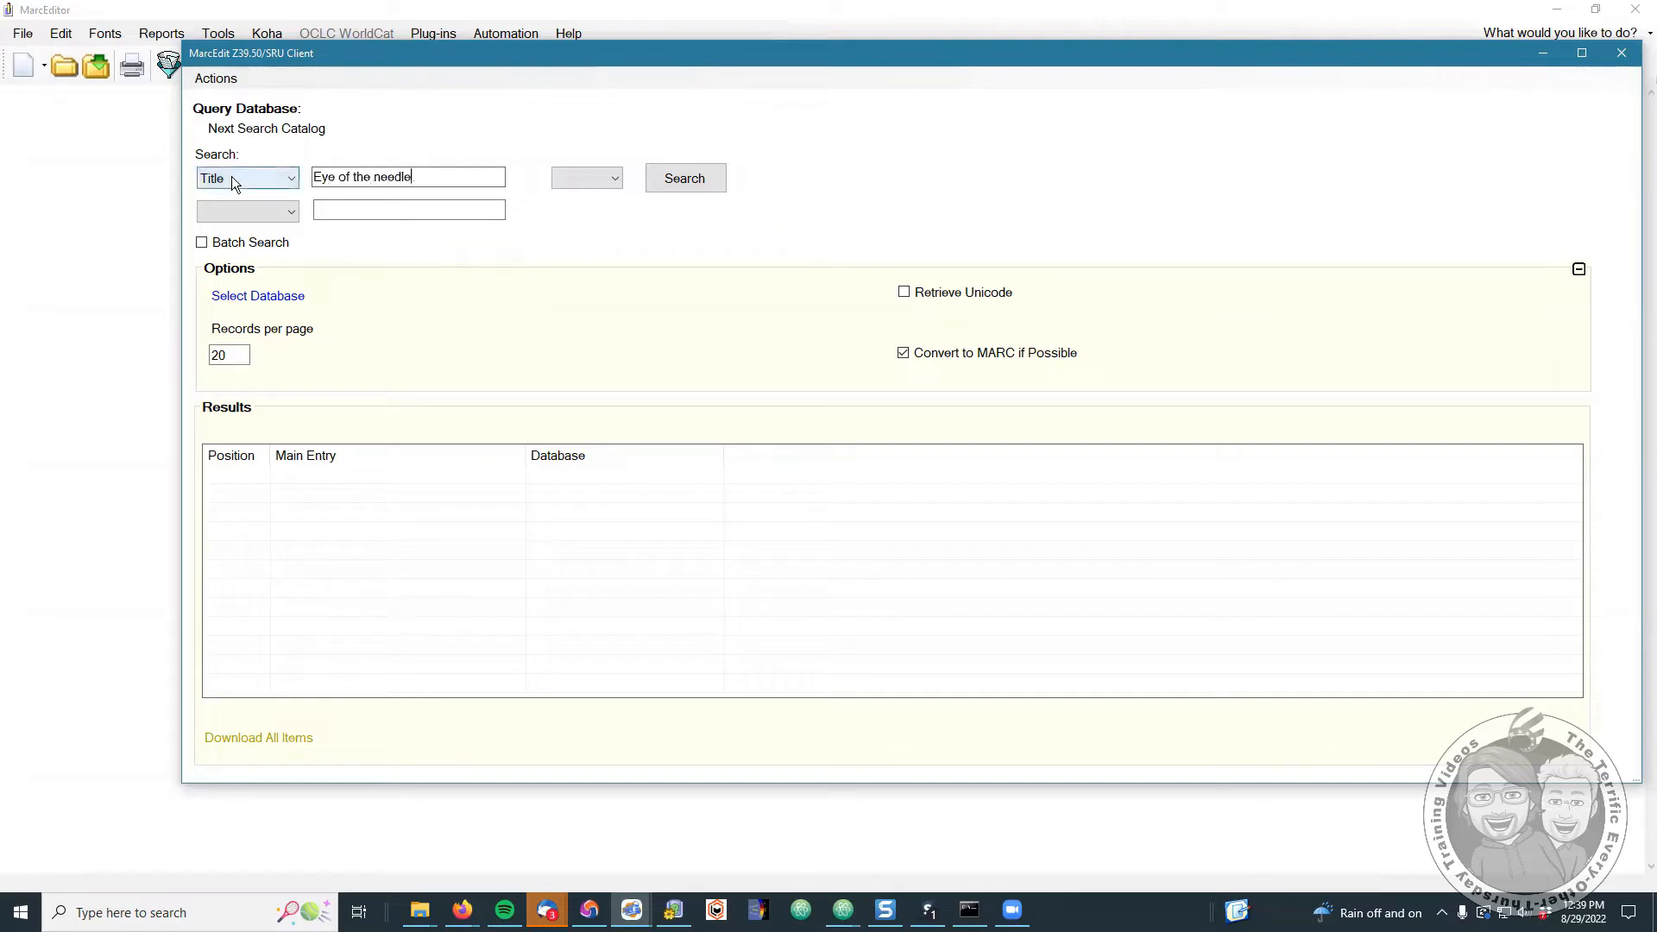
pyautogui.click(684, 178)
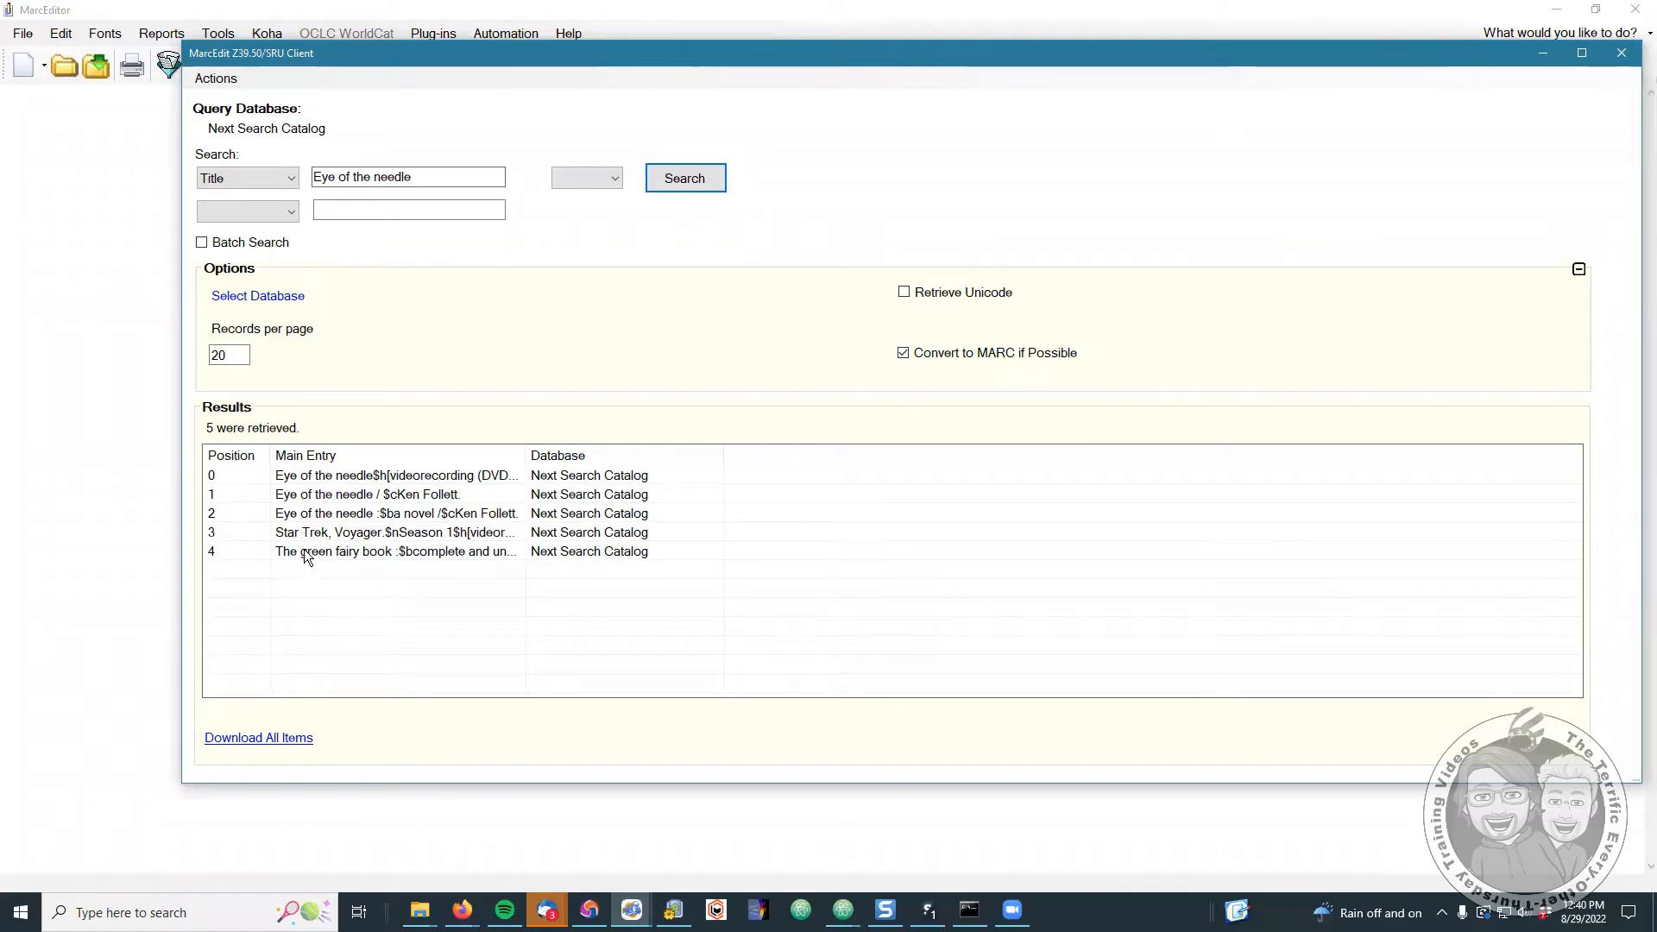
# - Download all the retrieved records into the MarcEditor and close the Z39.50/SRU client
pyautogui.click(285, 739)
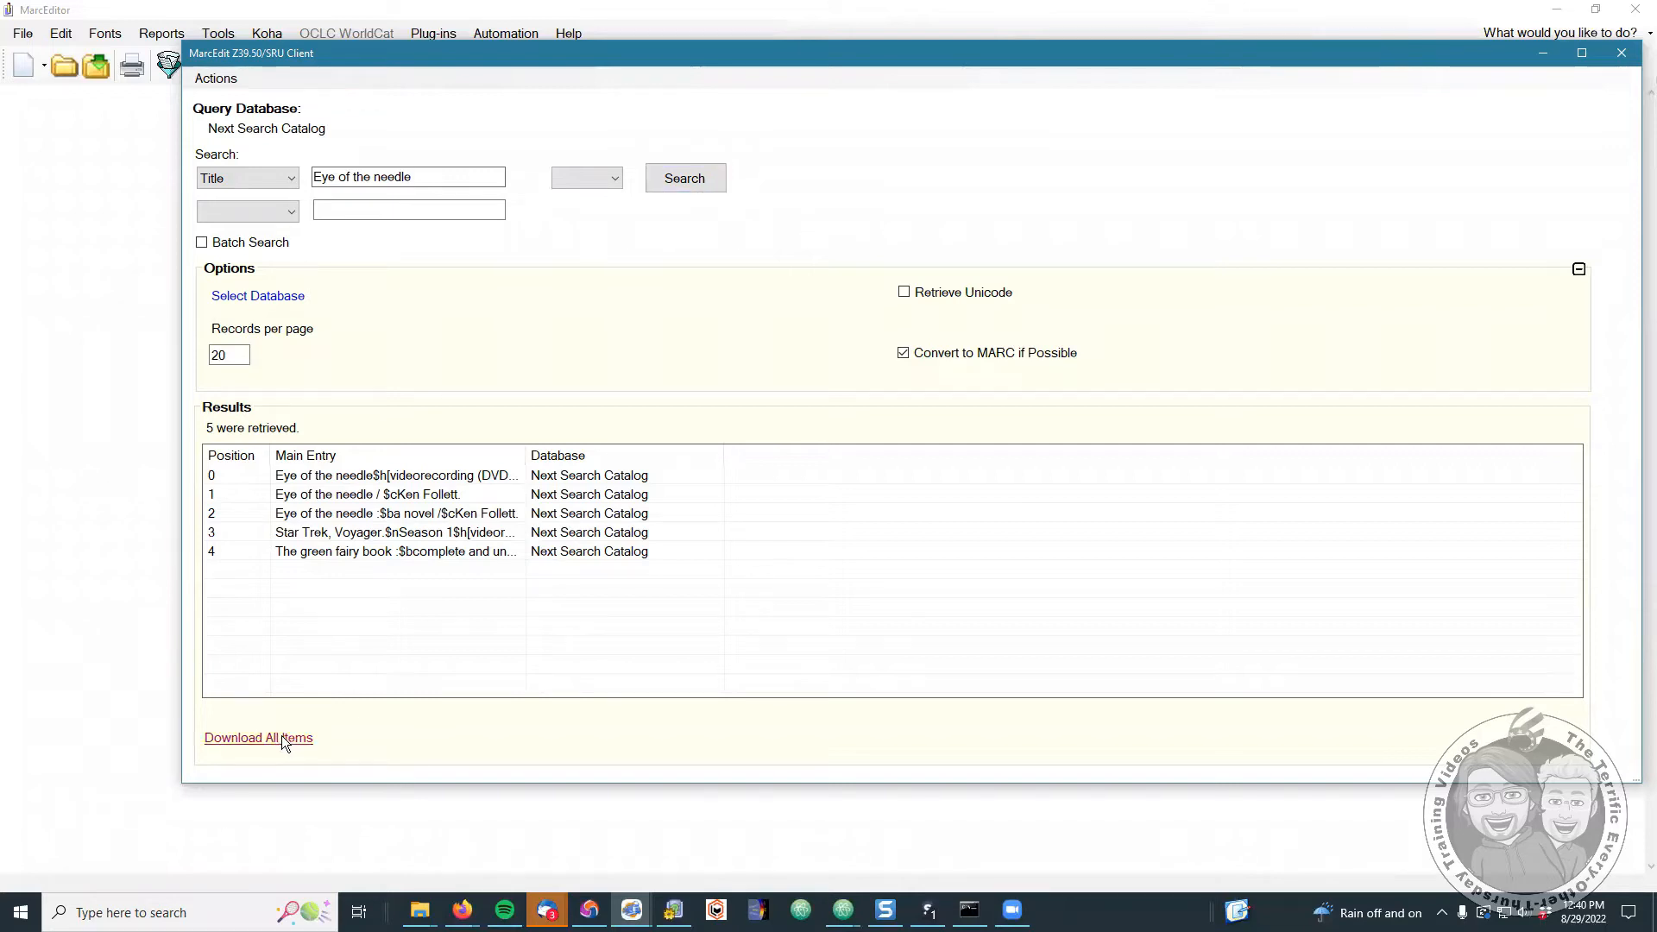
pyautogui.click(878, 509)
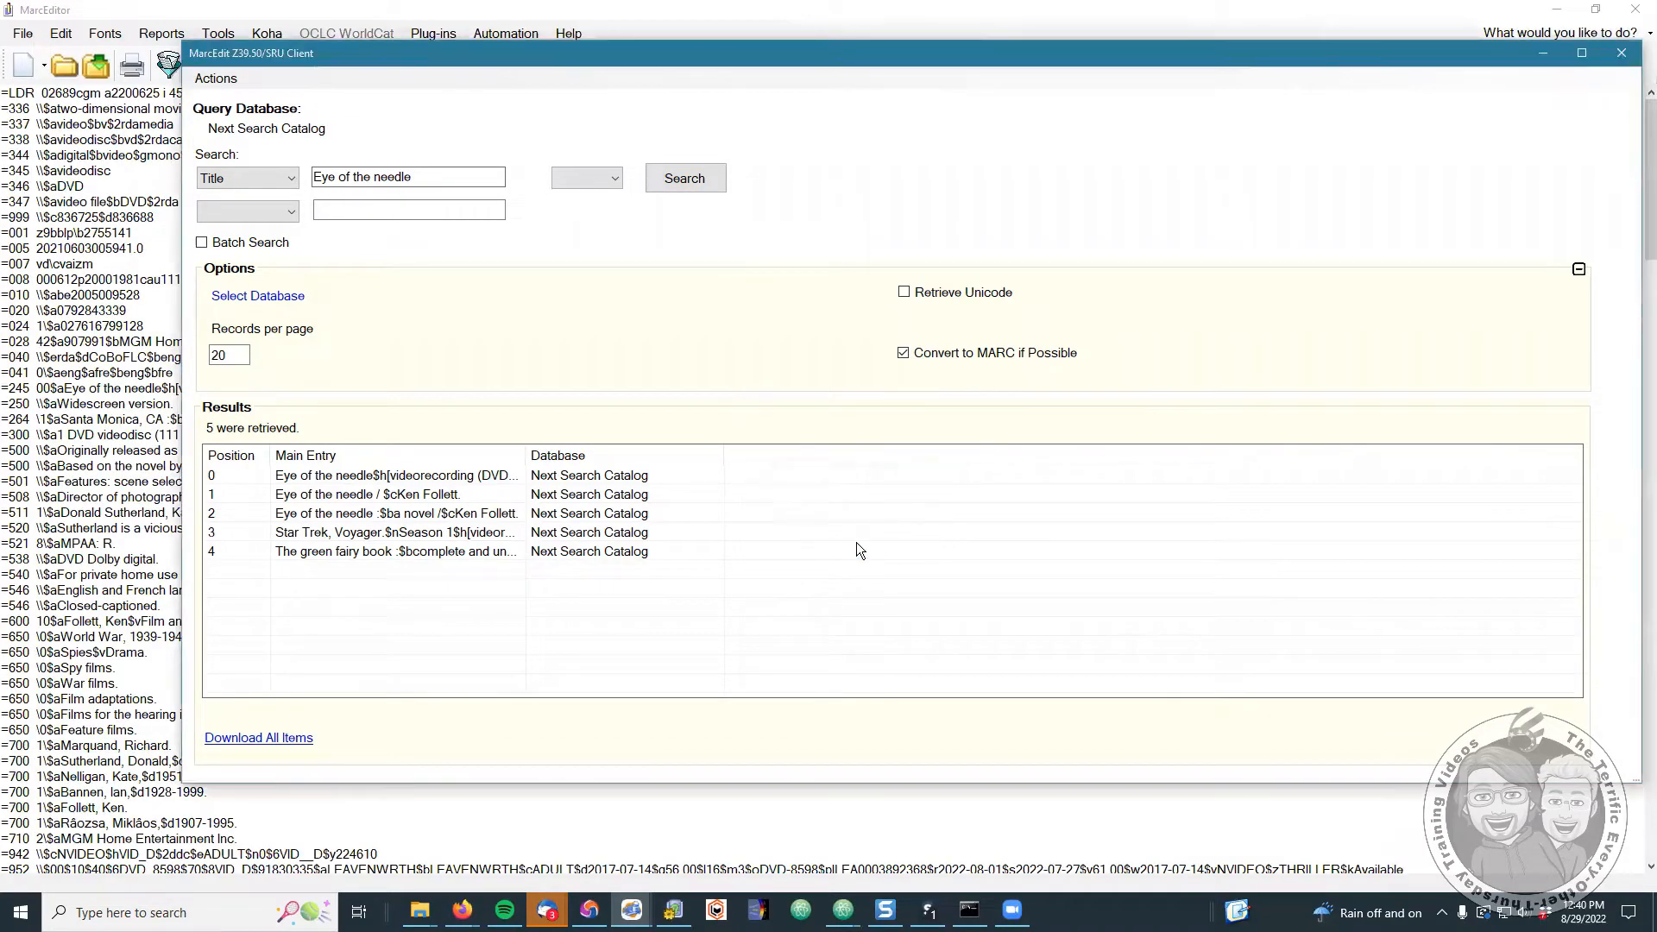
pyautogui.click(1622, 54)
# - Delete the Star Trek, Voyager and The green fairy book records from the end of the file
pyautogui.scroll(-8, 281, 304)
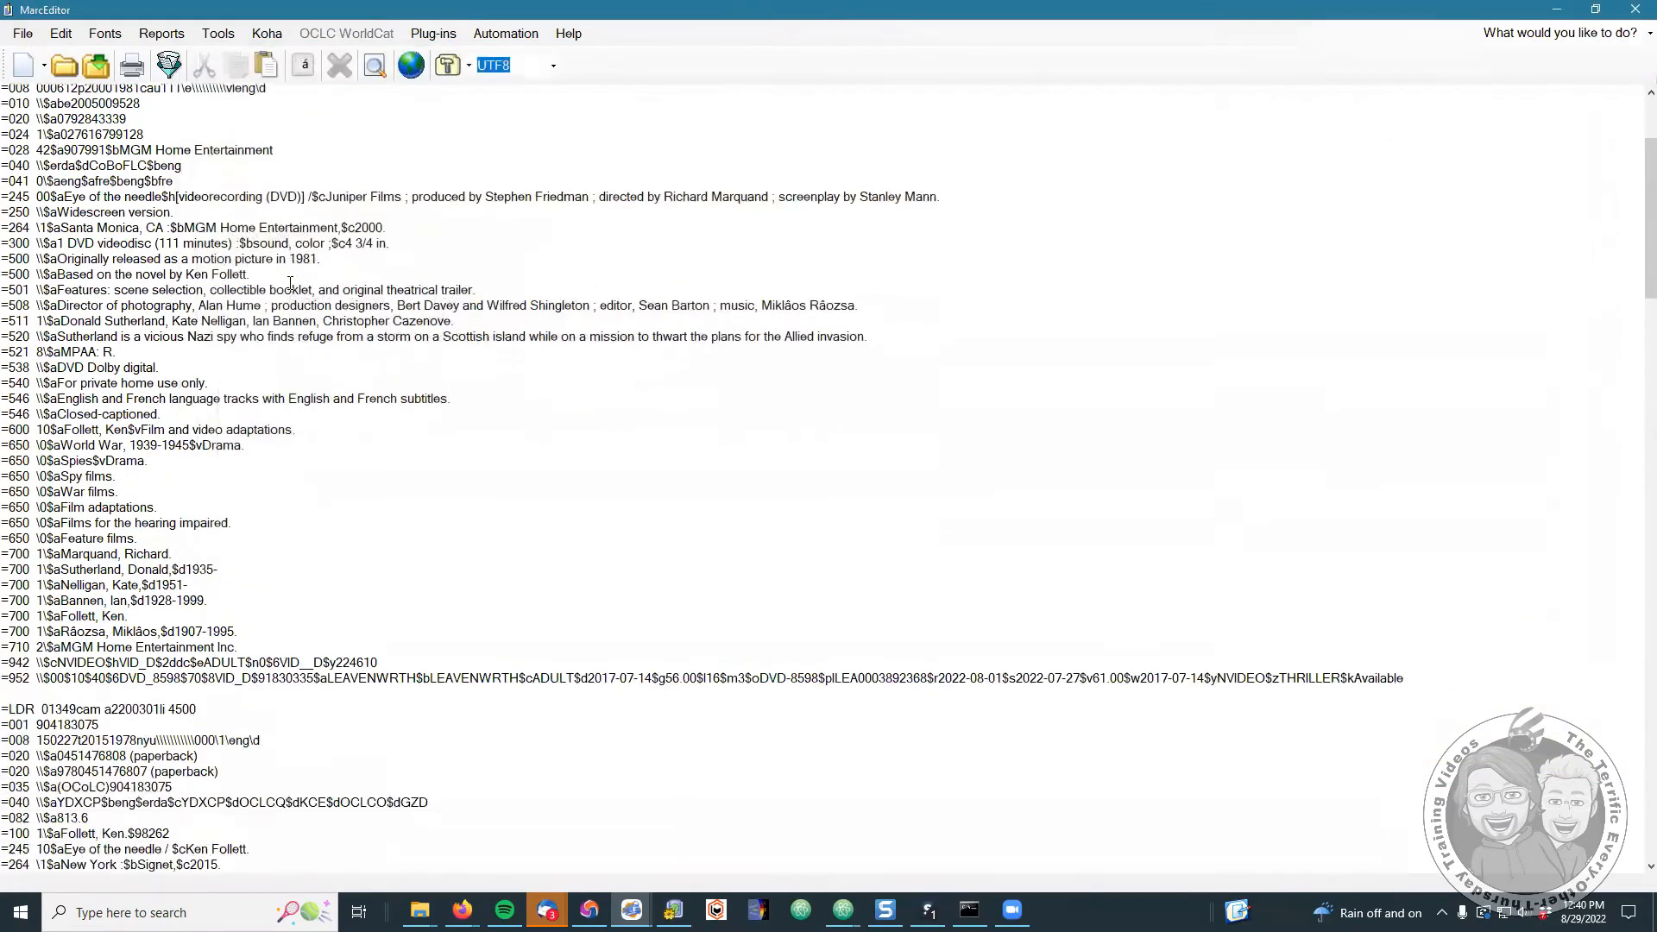
pyautogui.scroll(-20, 281, 304)
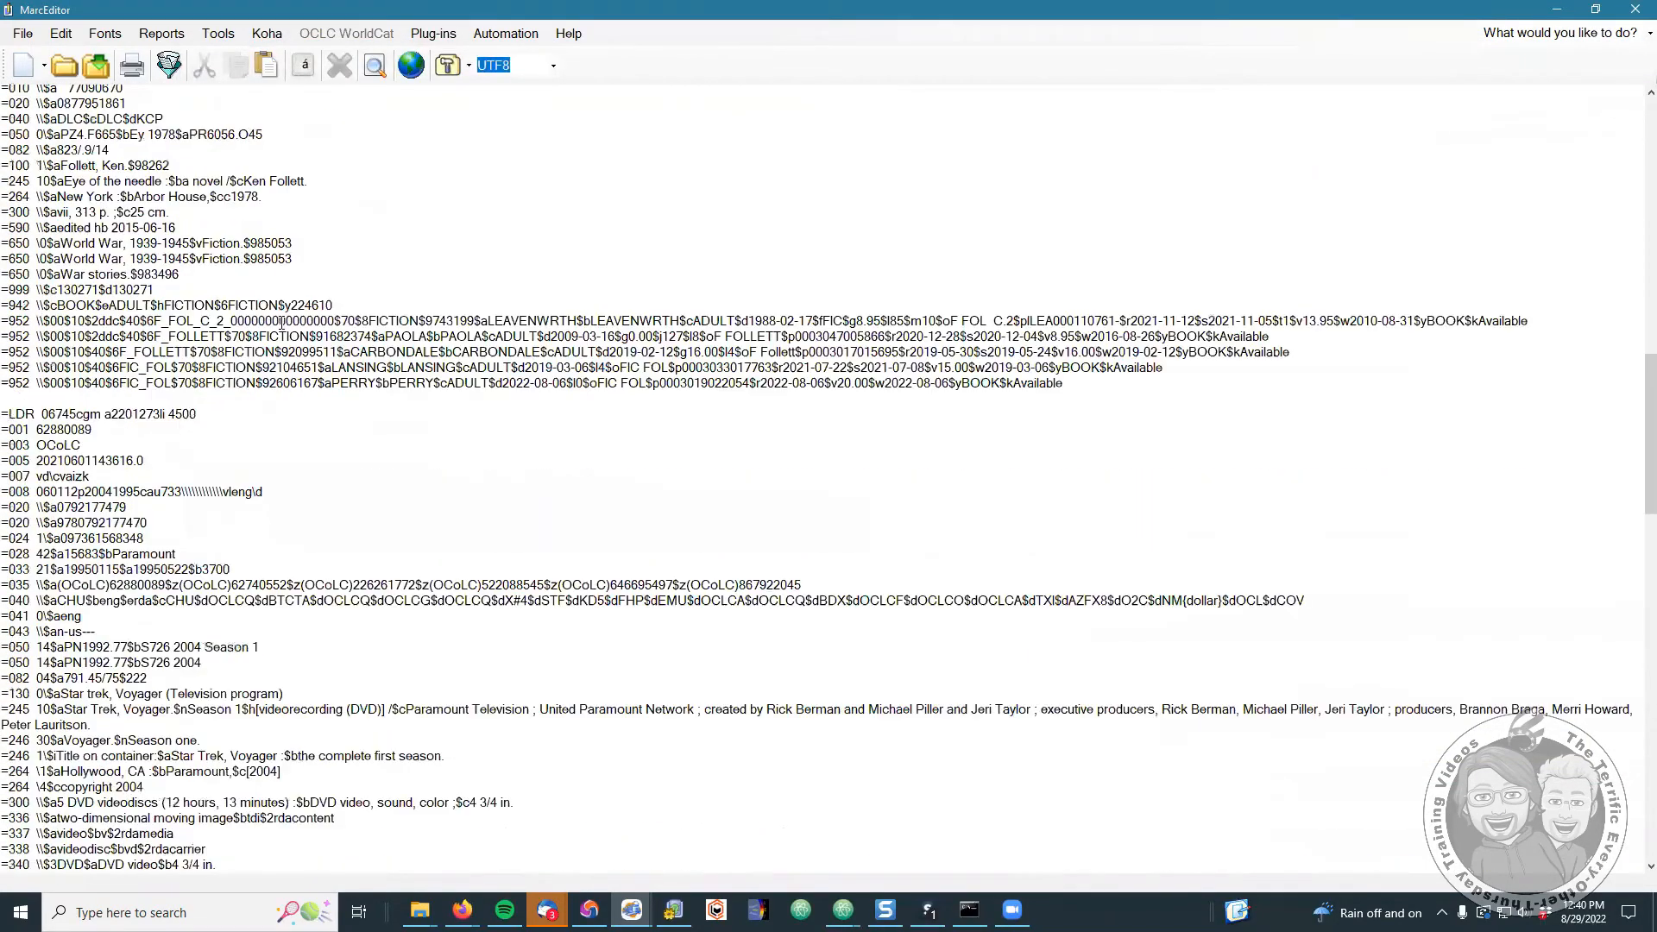
pyautogui.scroll(-16, 284, 321)
pyautogui.scroll(-18, 284, 323)
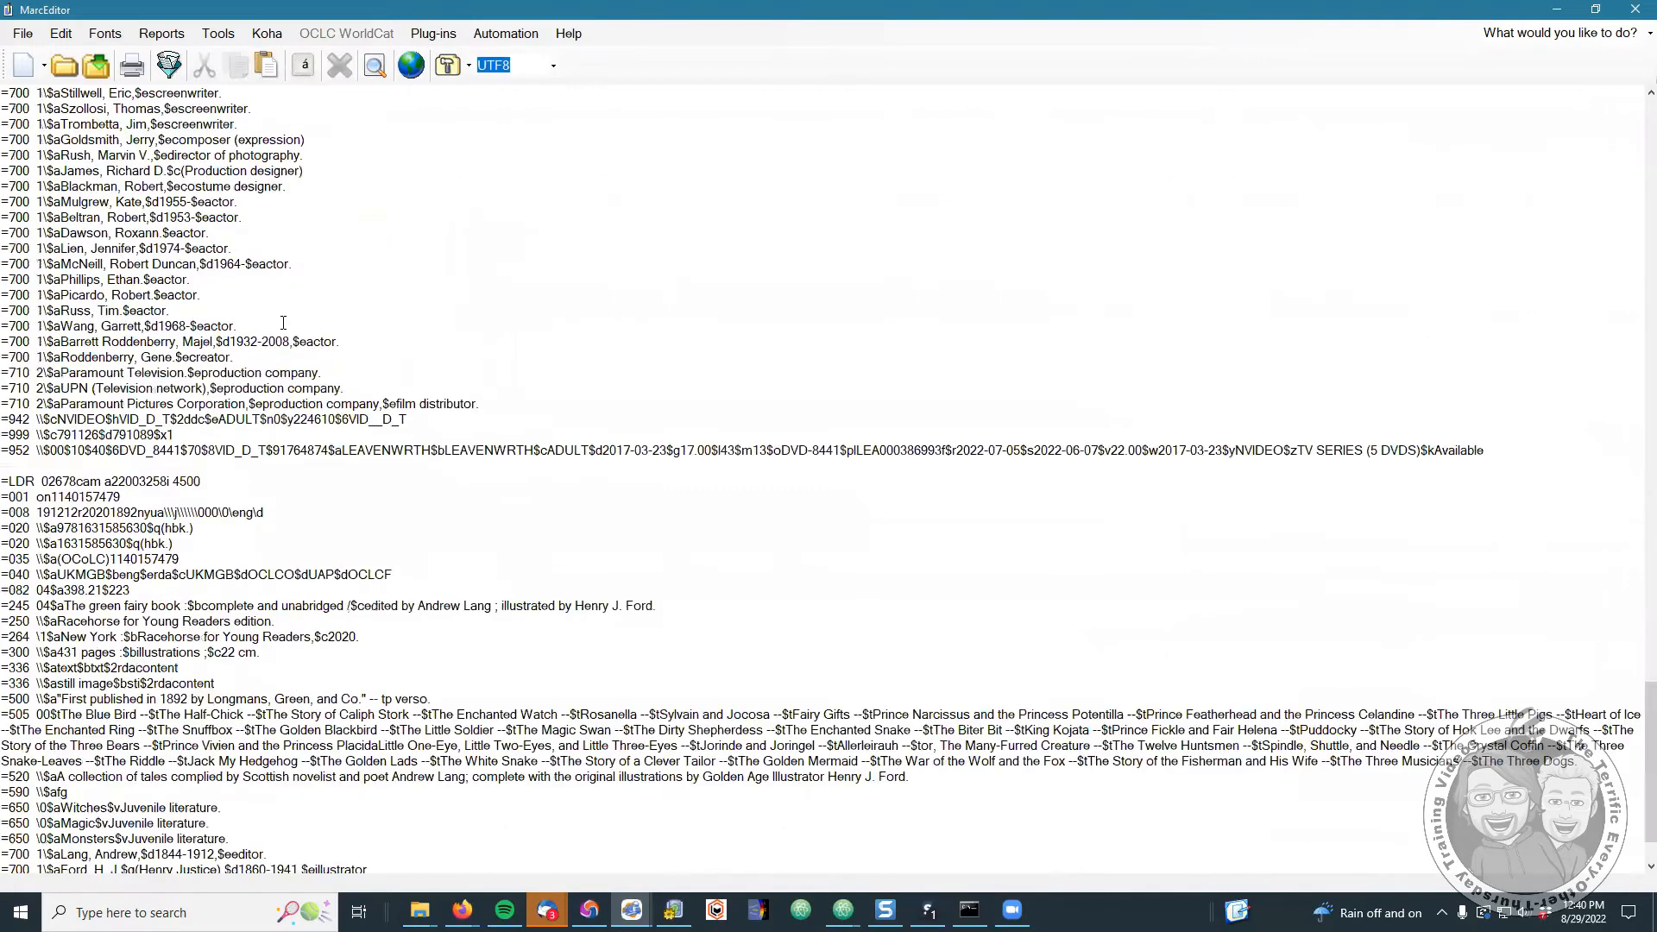
pyautogui.scroll(-2, 587, 699)
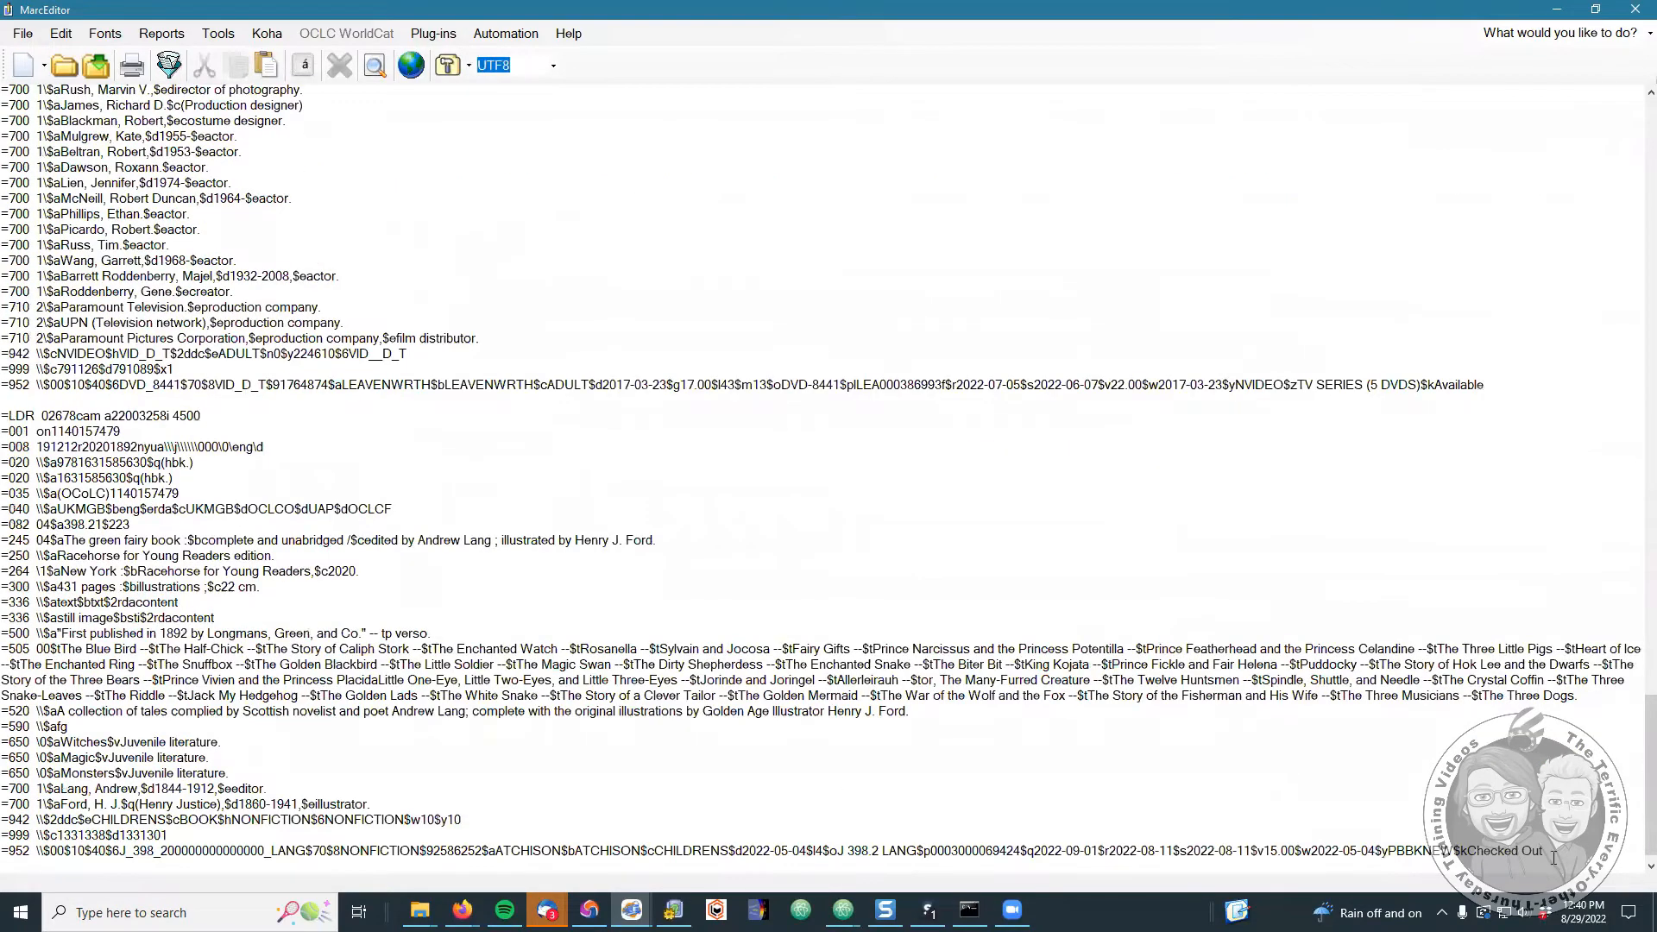
pyautogui.moveTo(1551, 852); pyautogui.dragTo(557, 419)
pyautogui.scroll(2, 558, 449)
pyautogui.scroll(15, 557, 448)
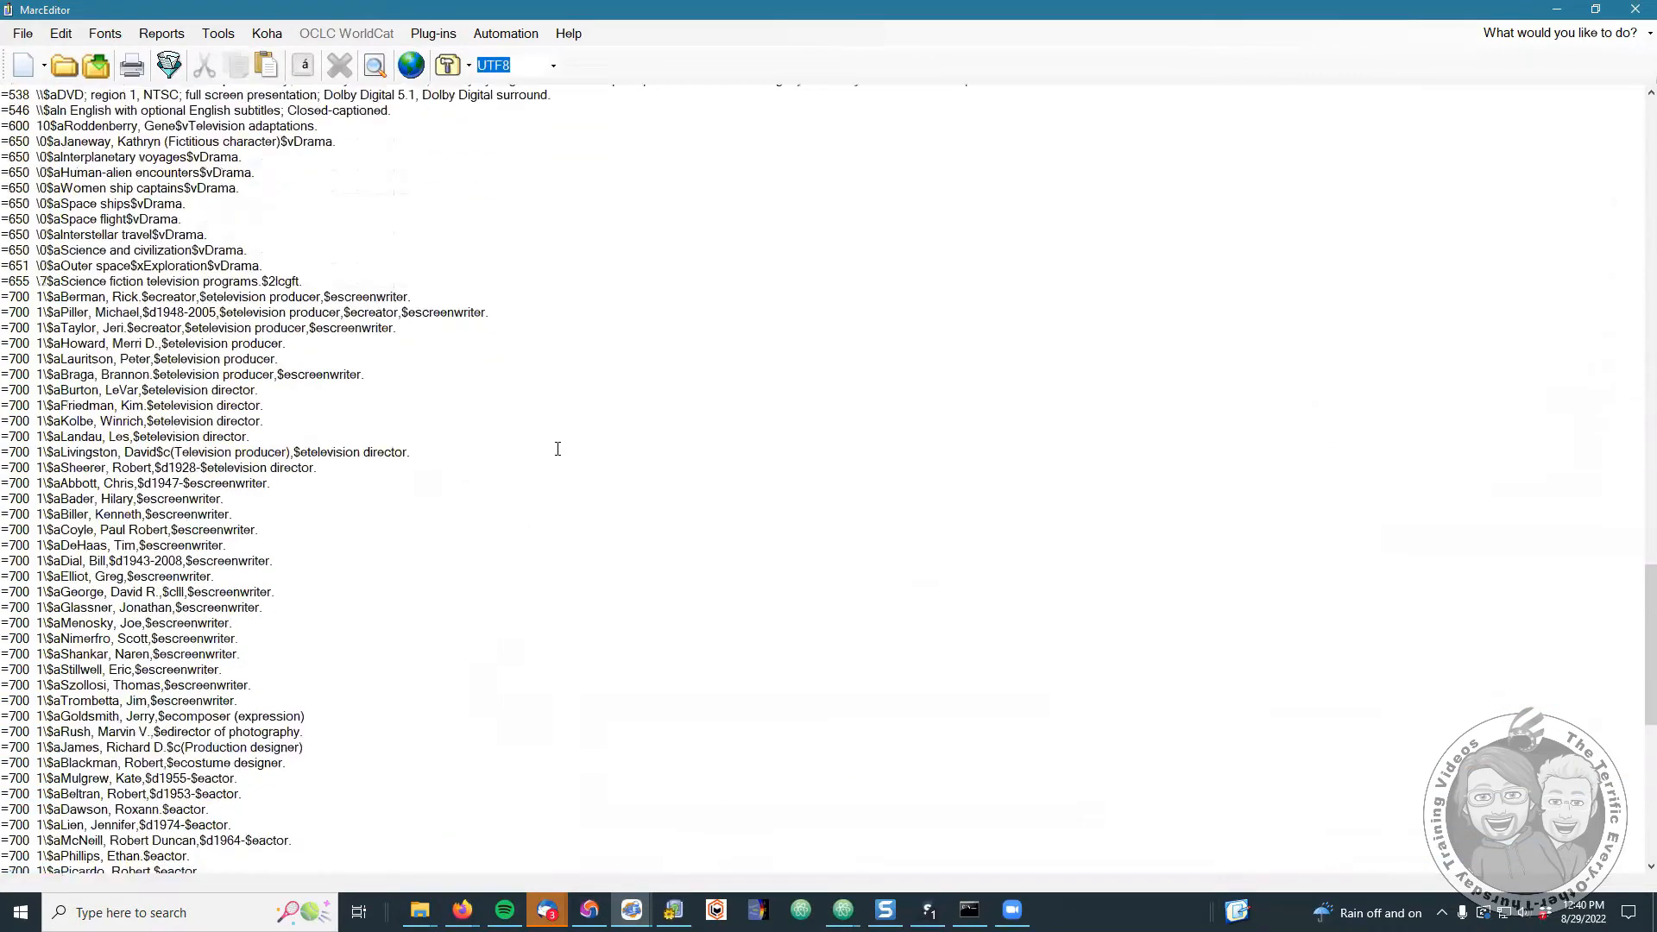
pyautogui.scroll(9, 557, 449)
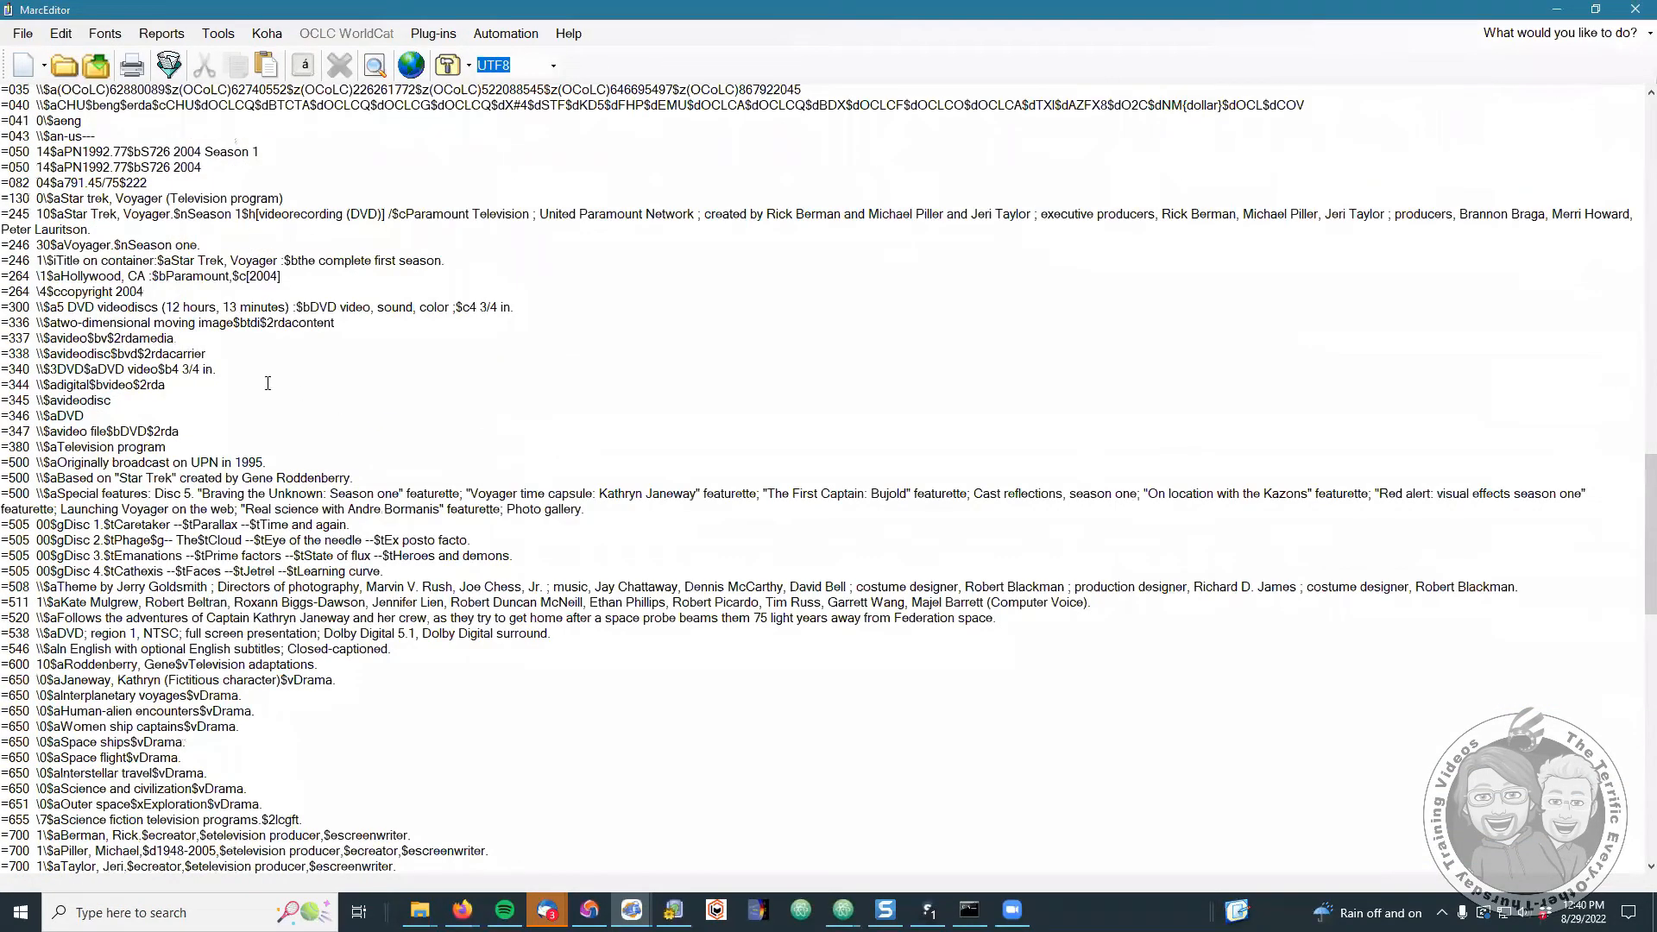
pyautogui.scroll(9, 268, 383)
pyautogui.moveTo(193, 355); pyautogui.dragTo(12, 333)
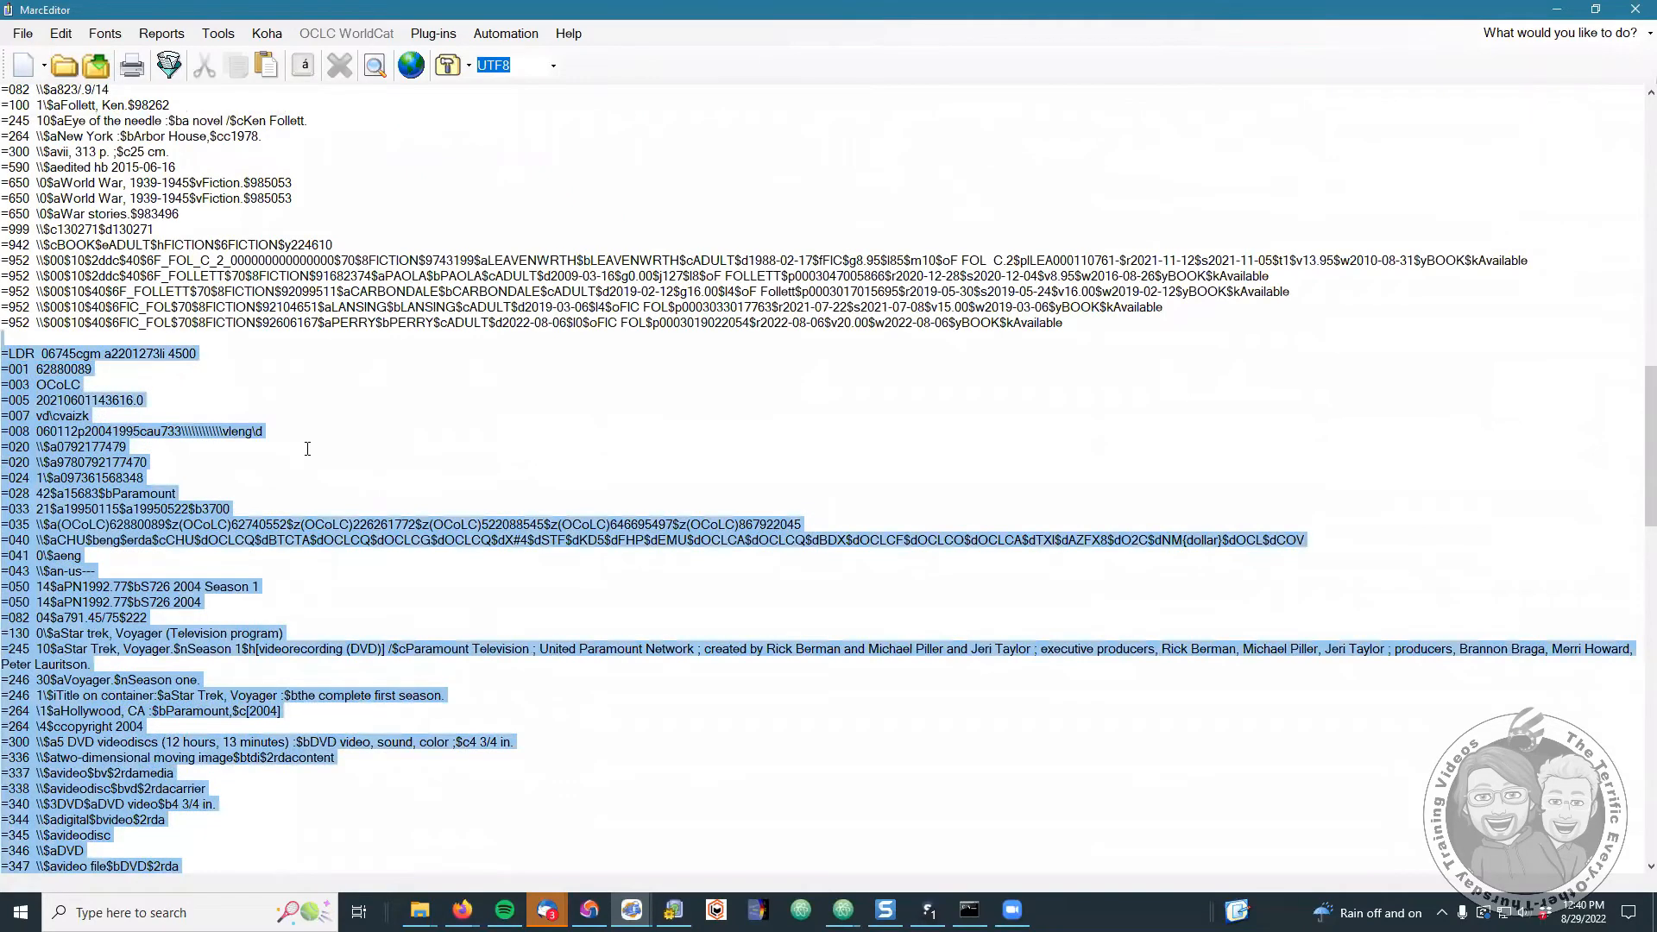
pyautogui.press('Delete')
# - Review the remaining Eye of the needle records, checking the DVD and book entries
pyautogui.scroll(15, 649, 628)
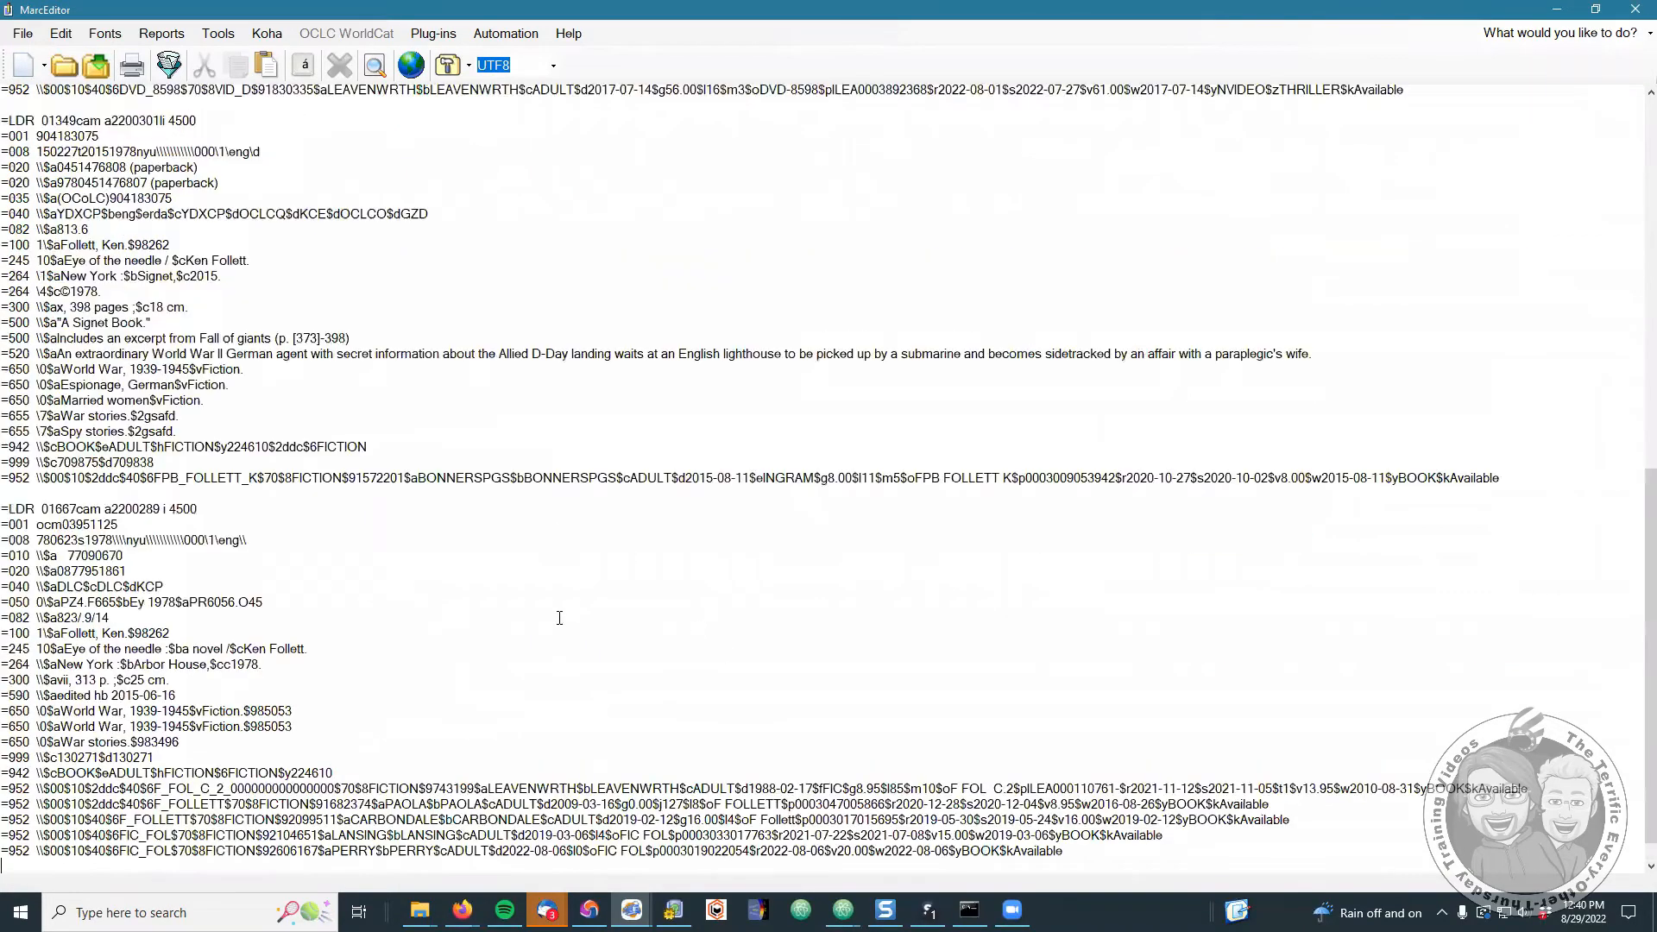
pyautogui.scroll(-15, 471, 579)
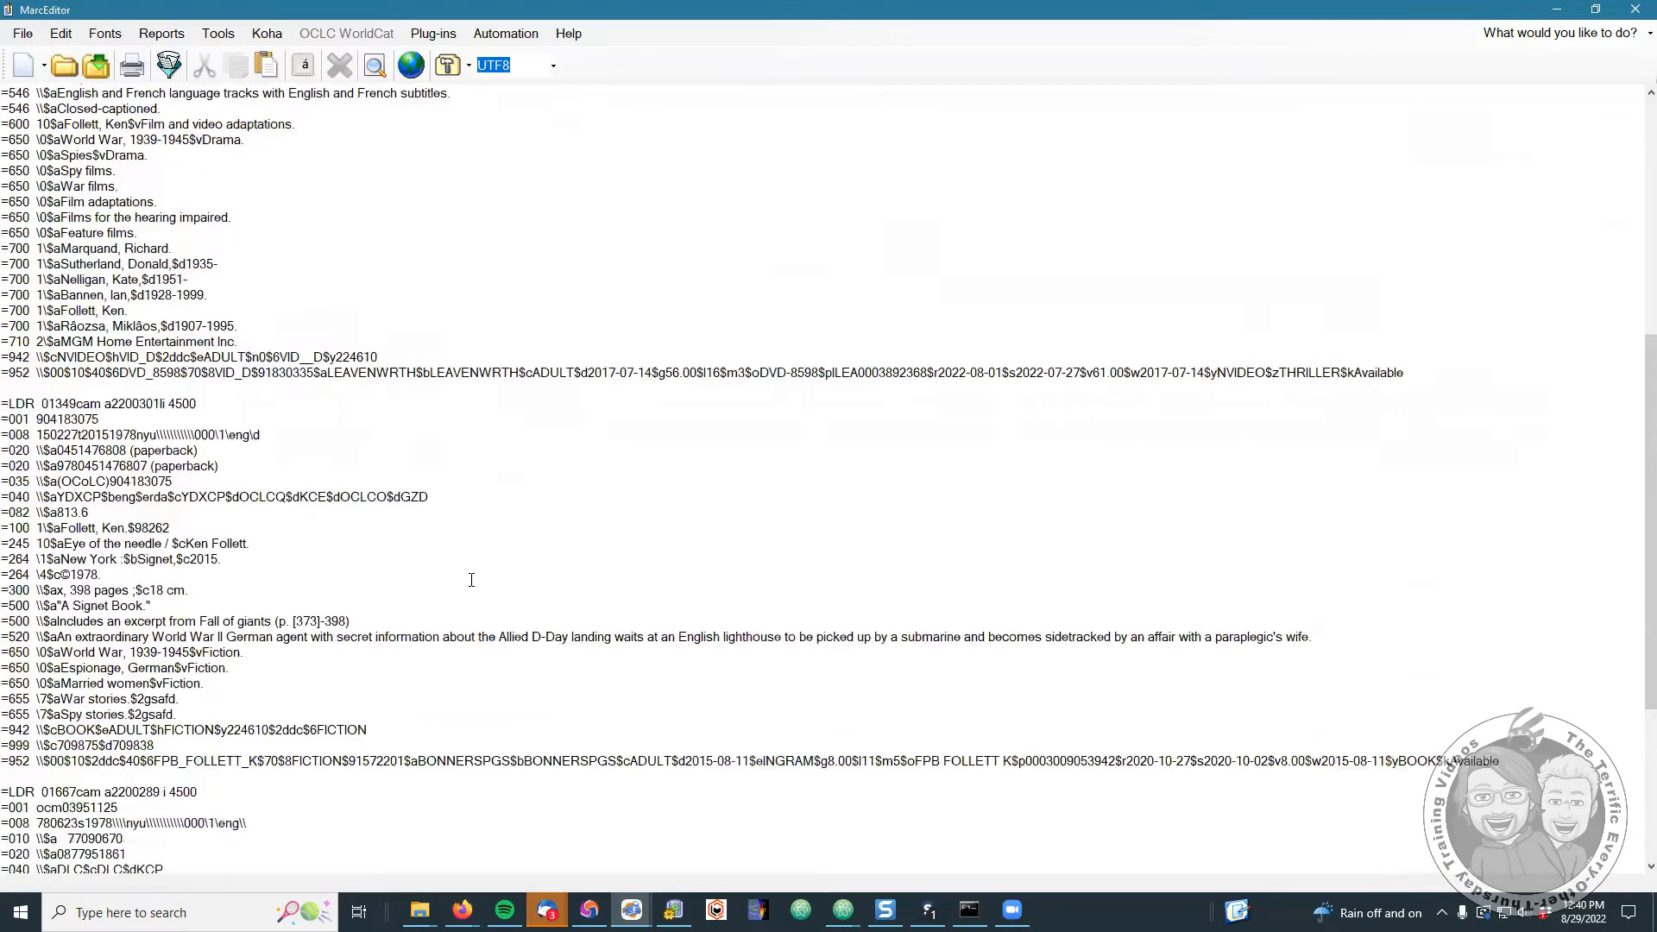
pyautogui.scroll(15, 542, 596)
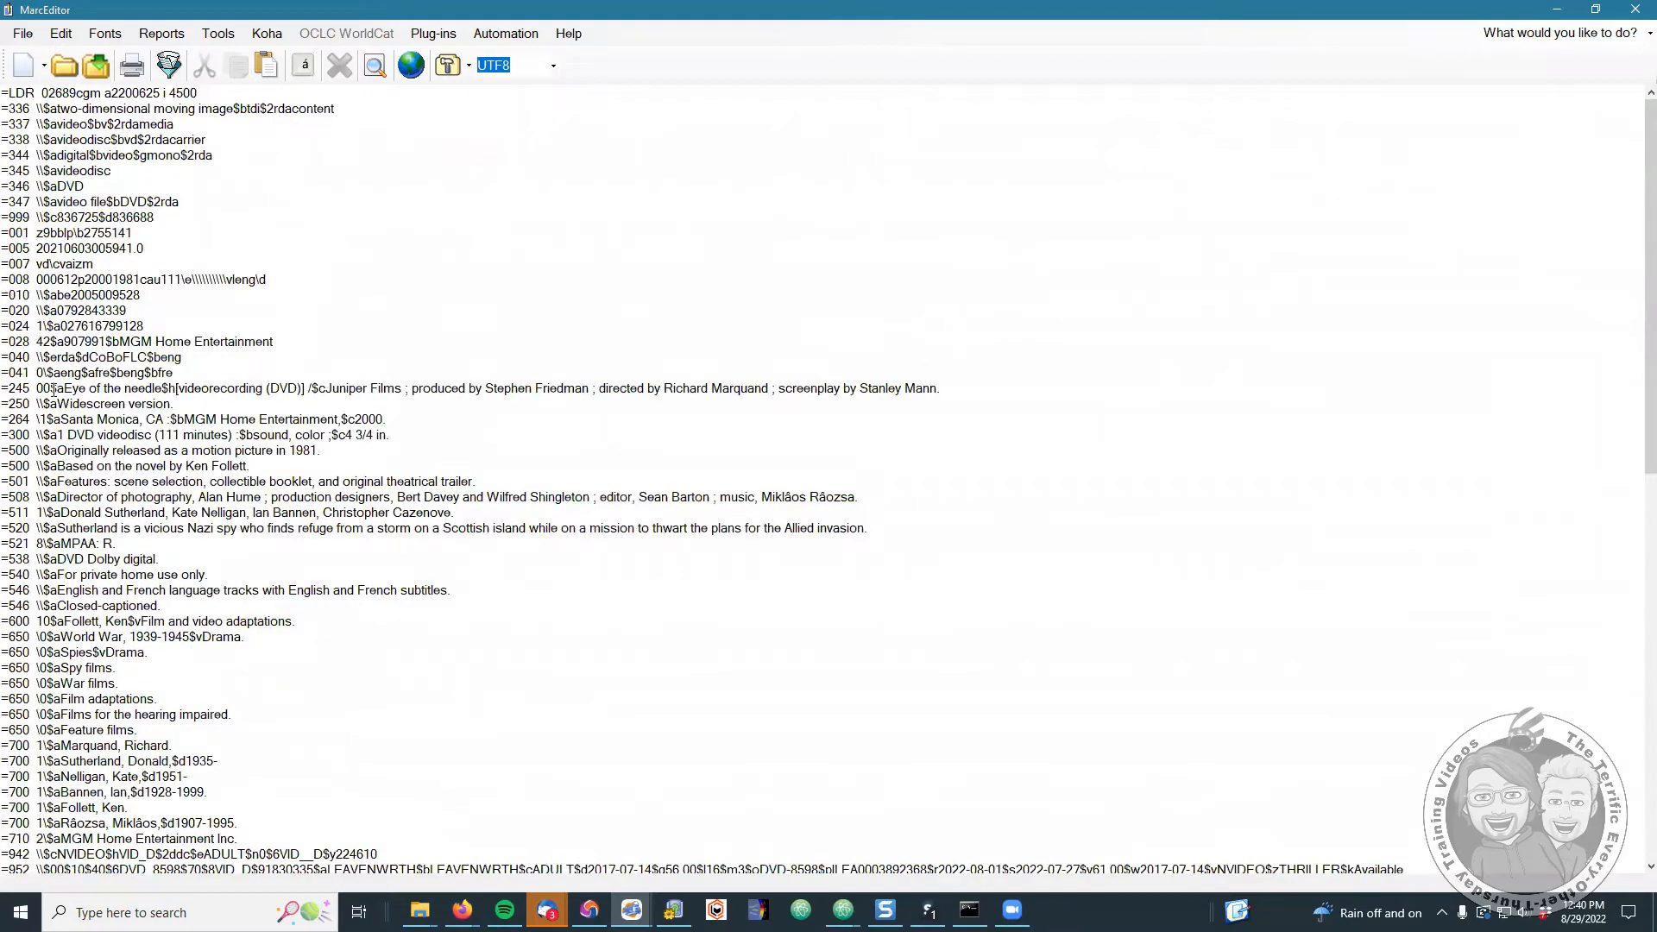
pyautogui.scroll(-13, 123, 472)
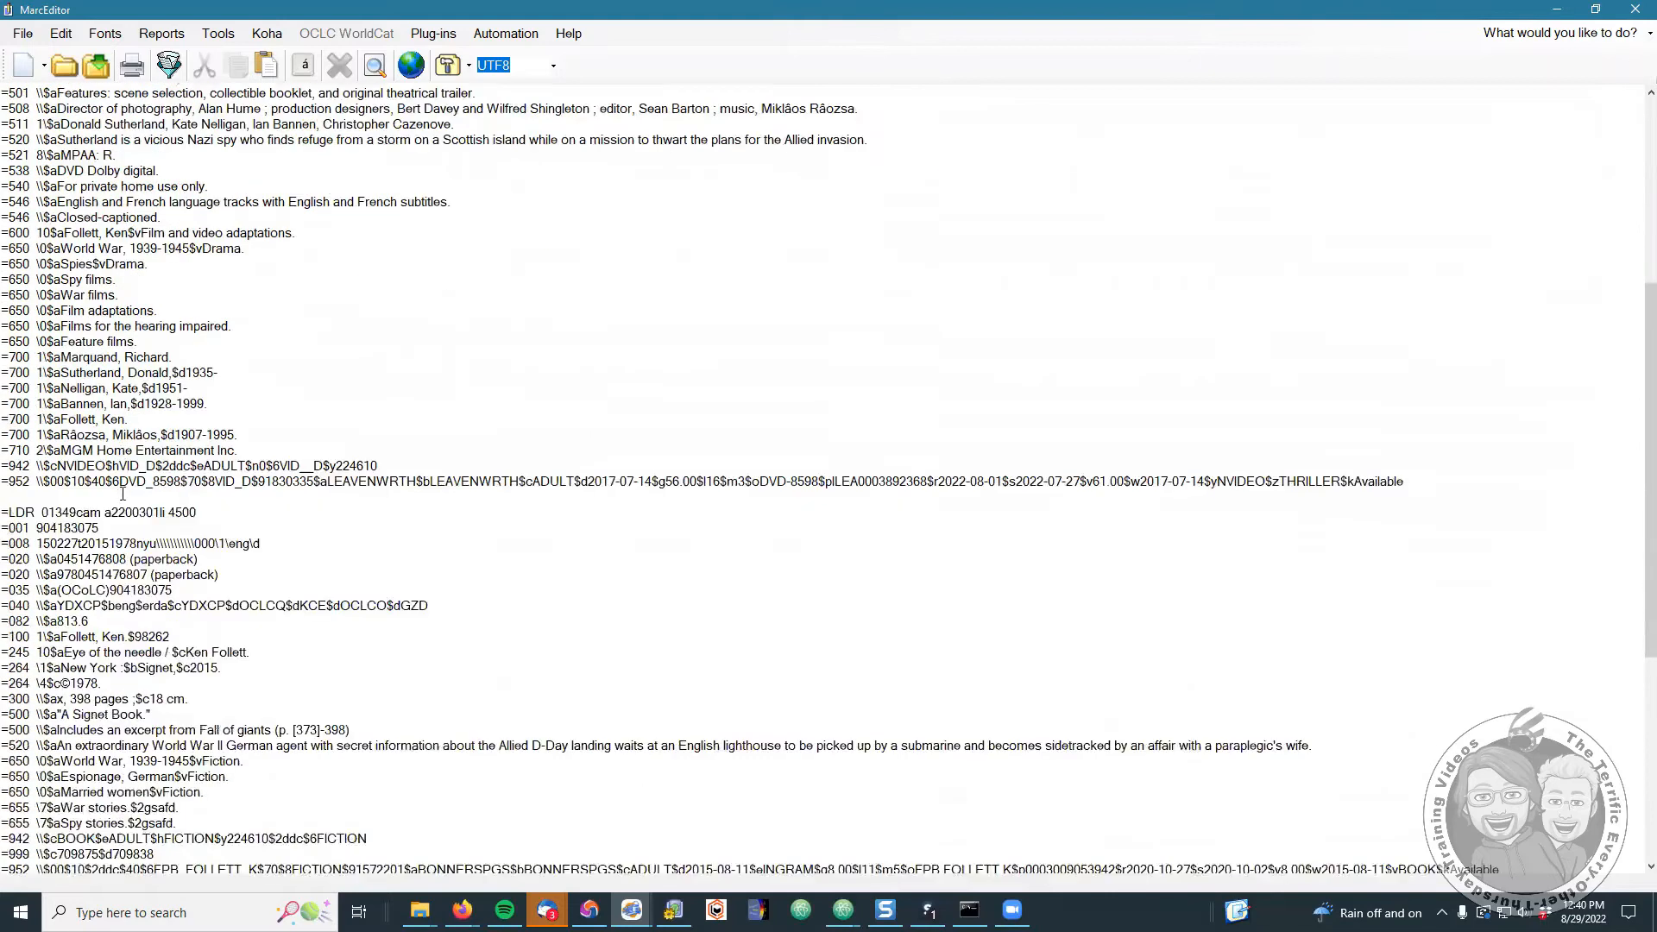
# - Enter field 650 with the field data $aWorld War in the Add/Delete Field utility and close it without applying
pyautogui.scroll(-4, 274, 531)
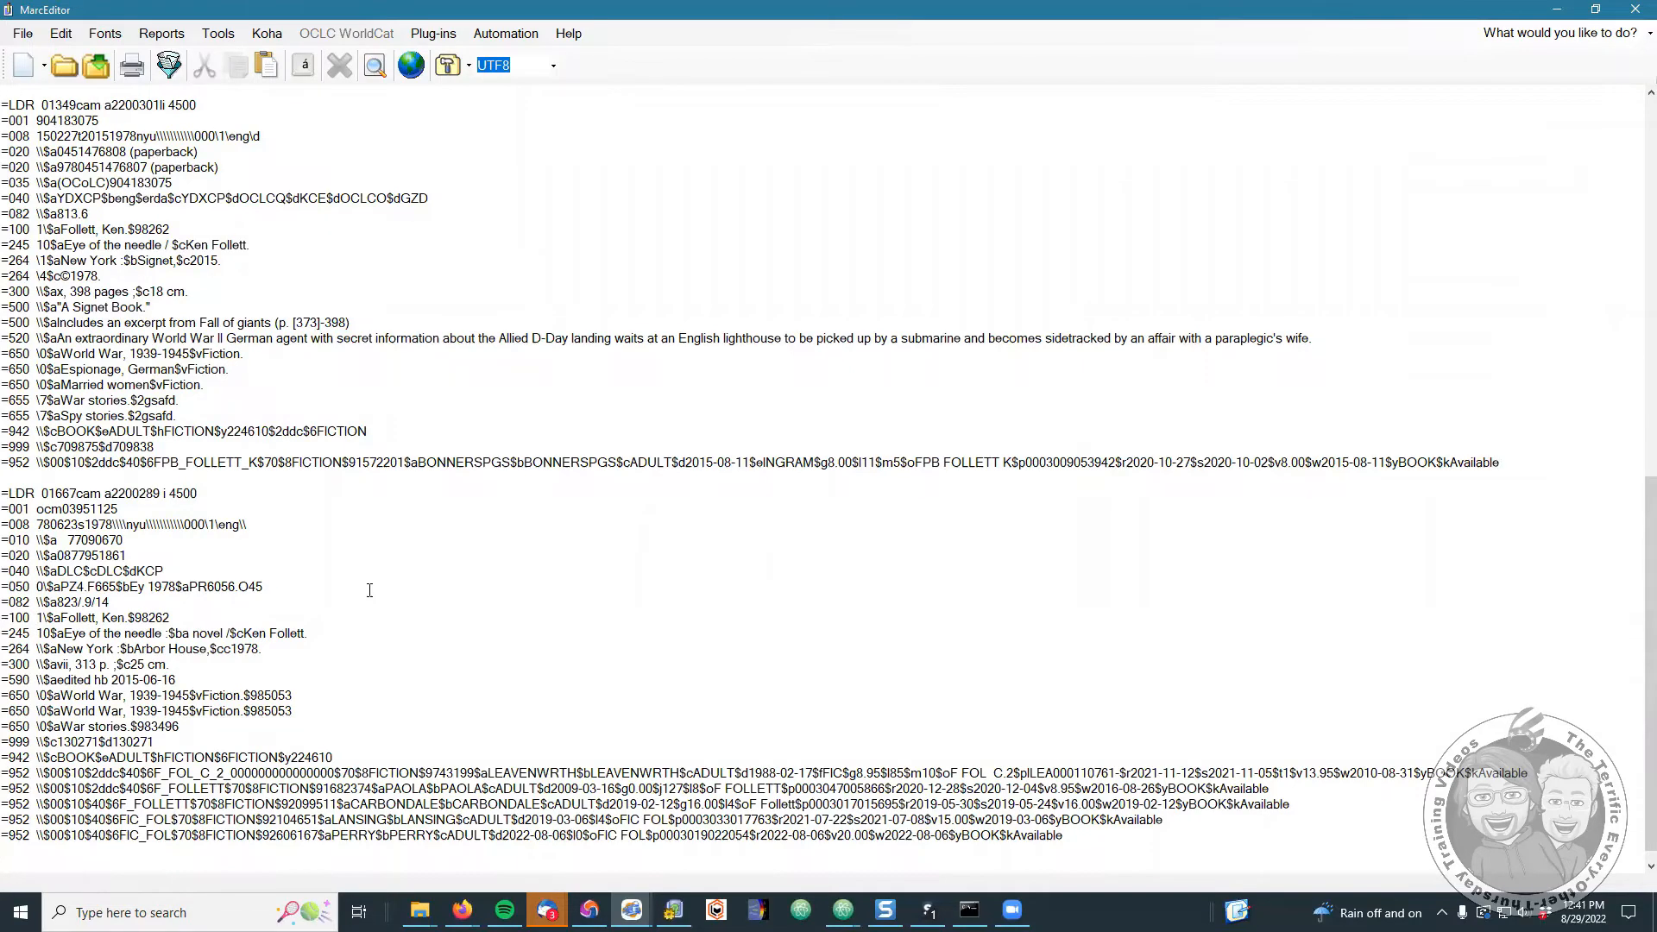
pyautogui.scroll(18, 431, 566)
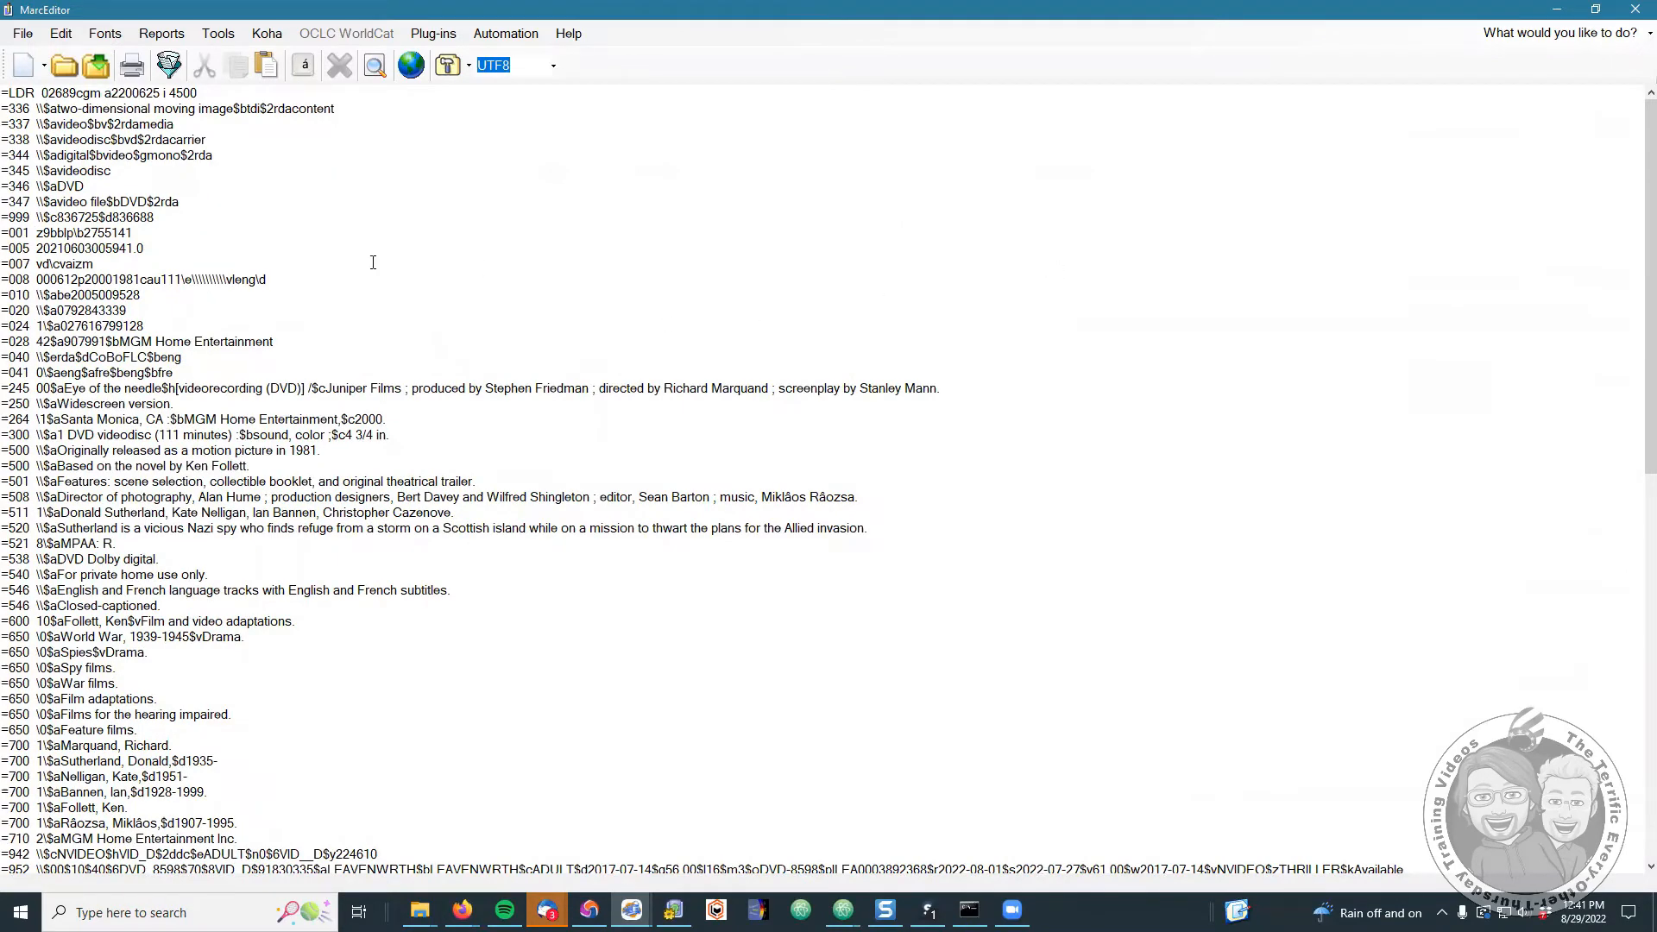
pyautogui.click(220, 36)
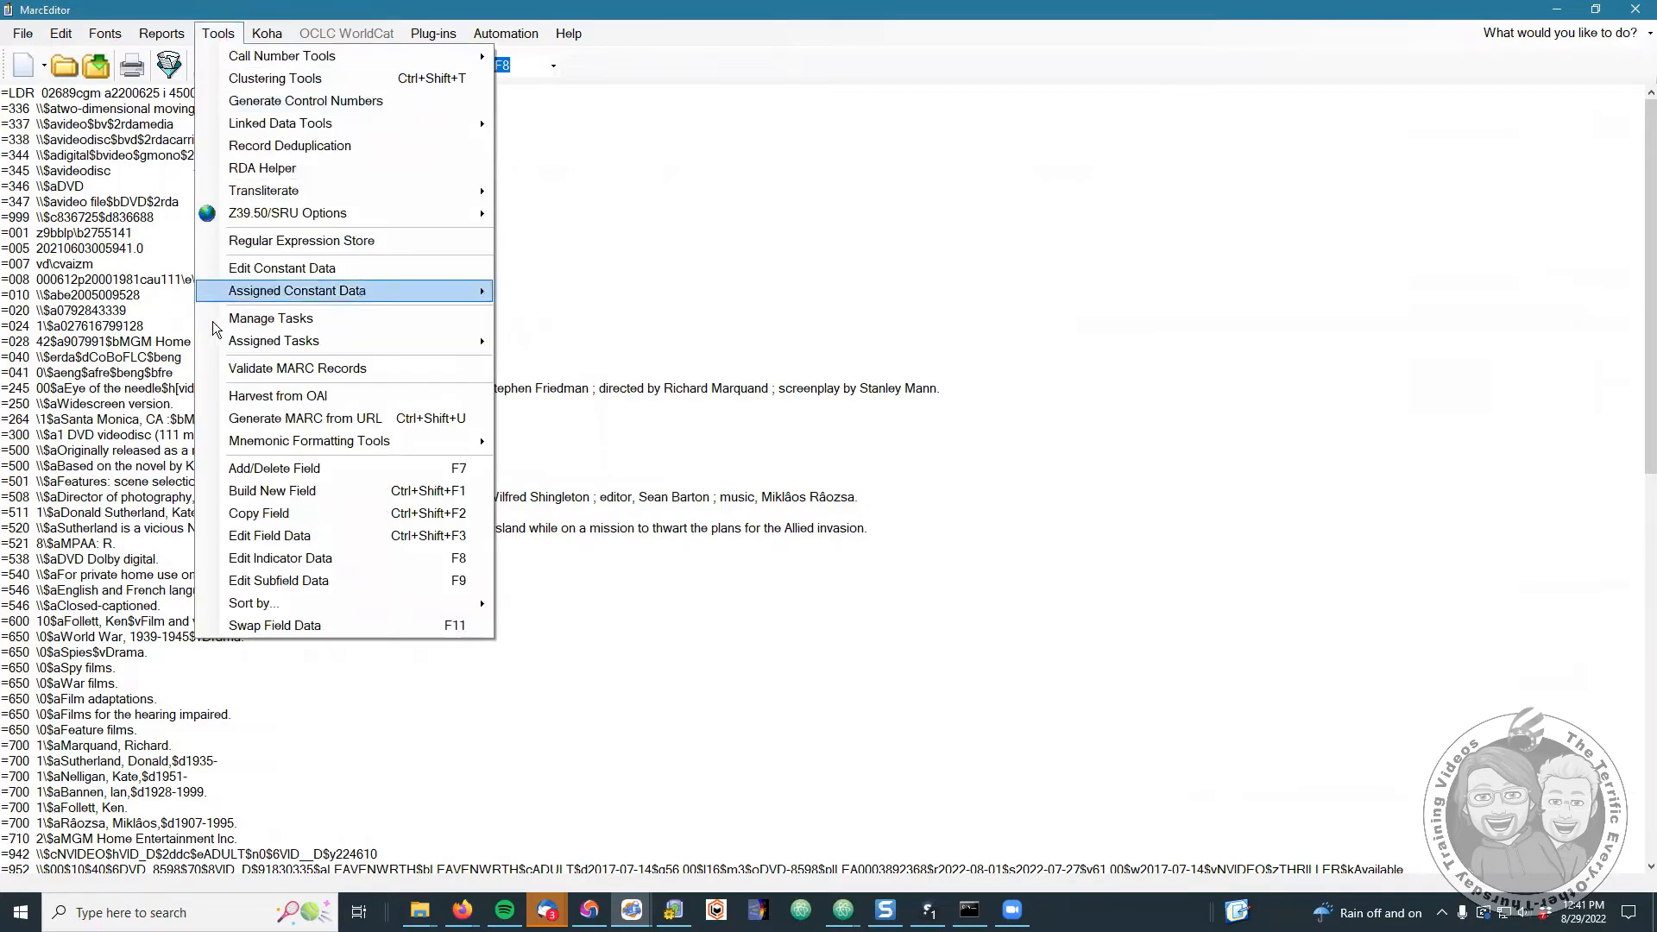
pyautogui.click(267, 469)
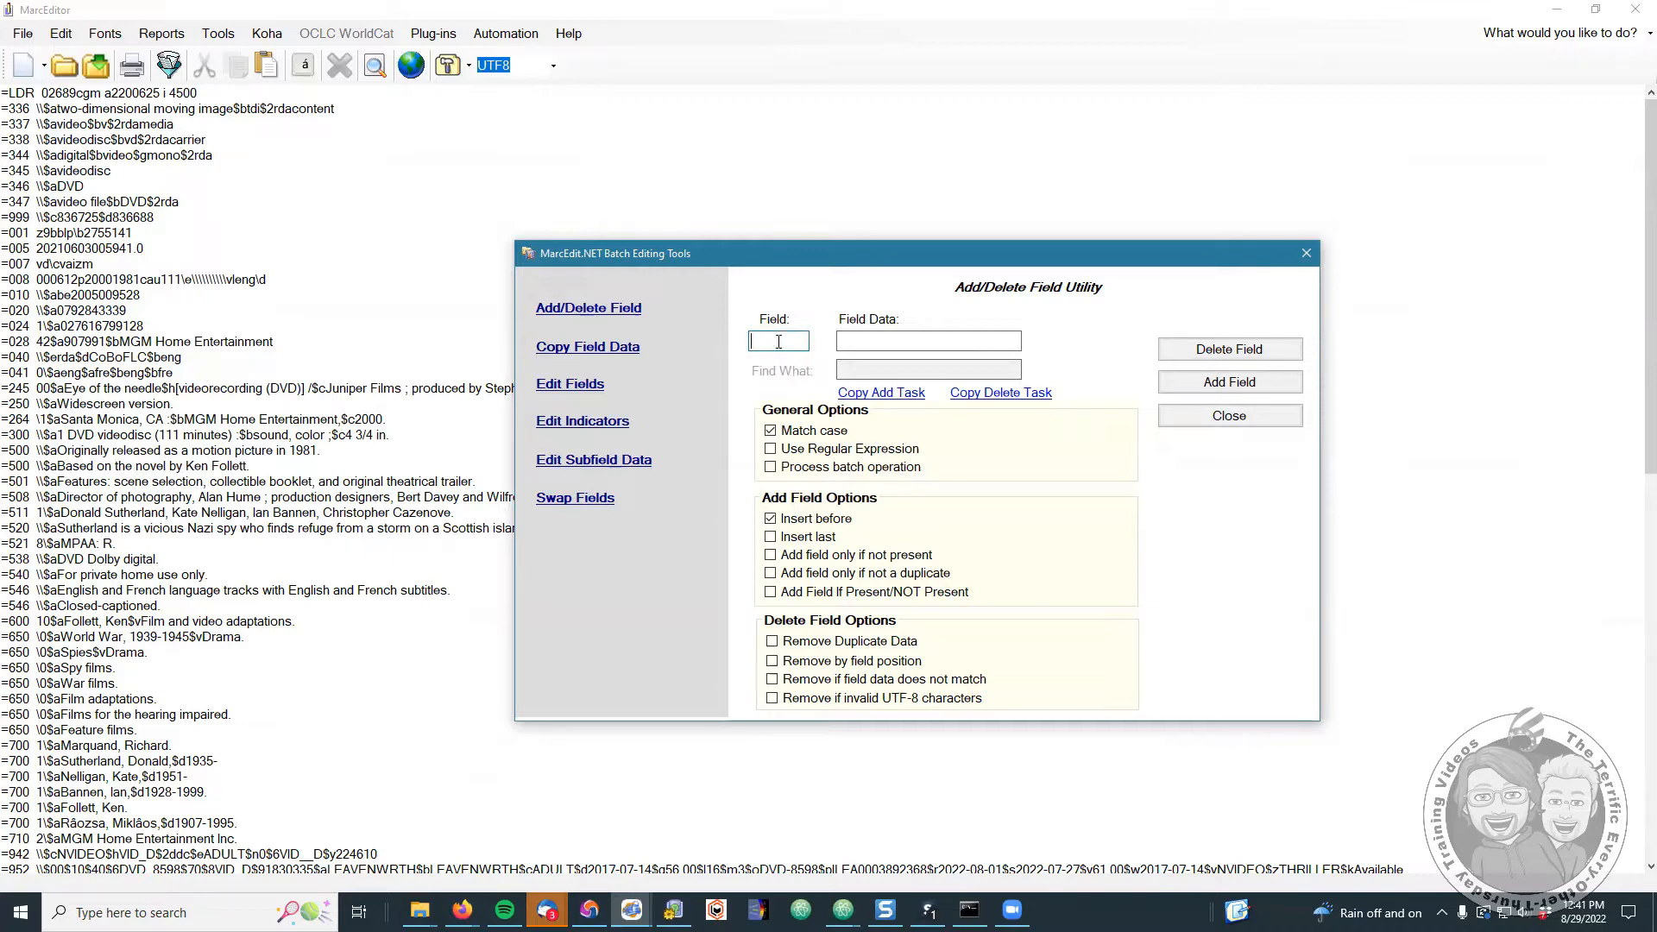
pyautogui.write('650')
pyautogui.write('$a')
pyautogui.write('W')
pyautogui.write('orld W')
pyautogui.write('ar')
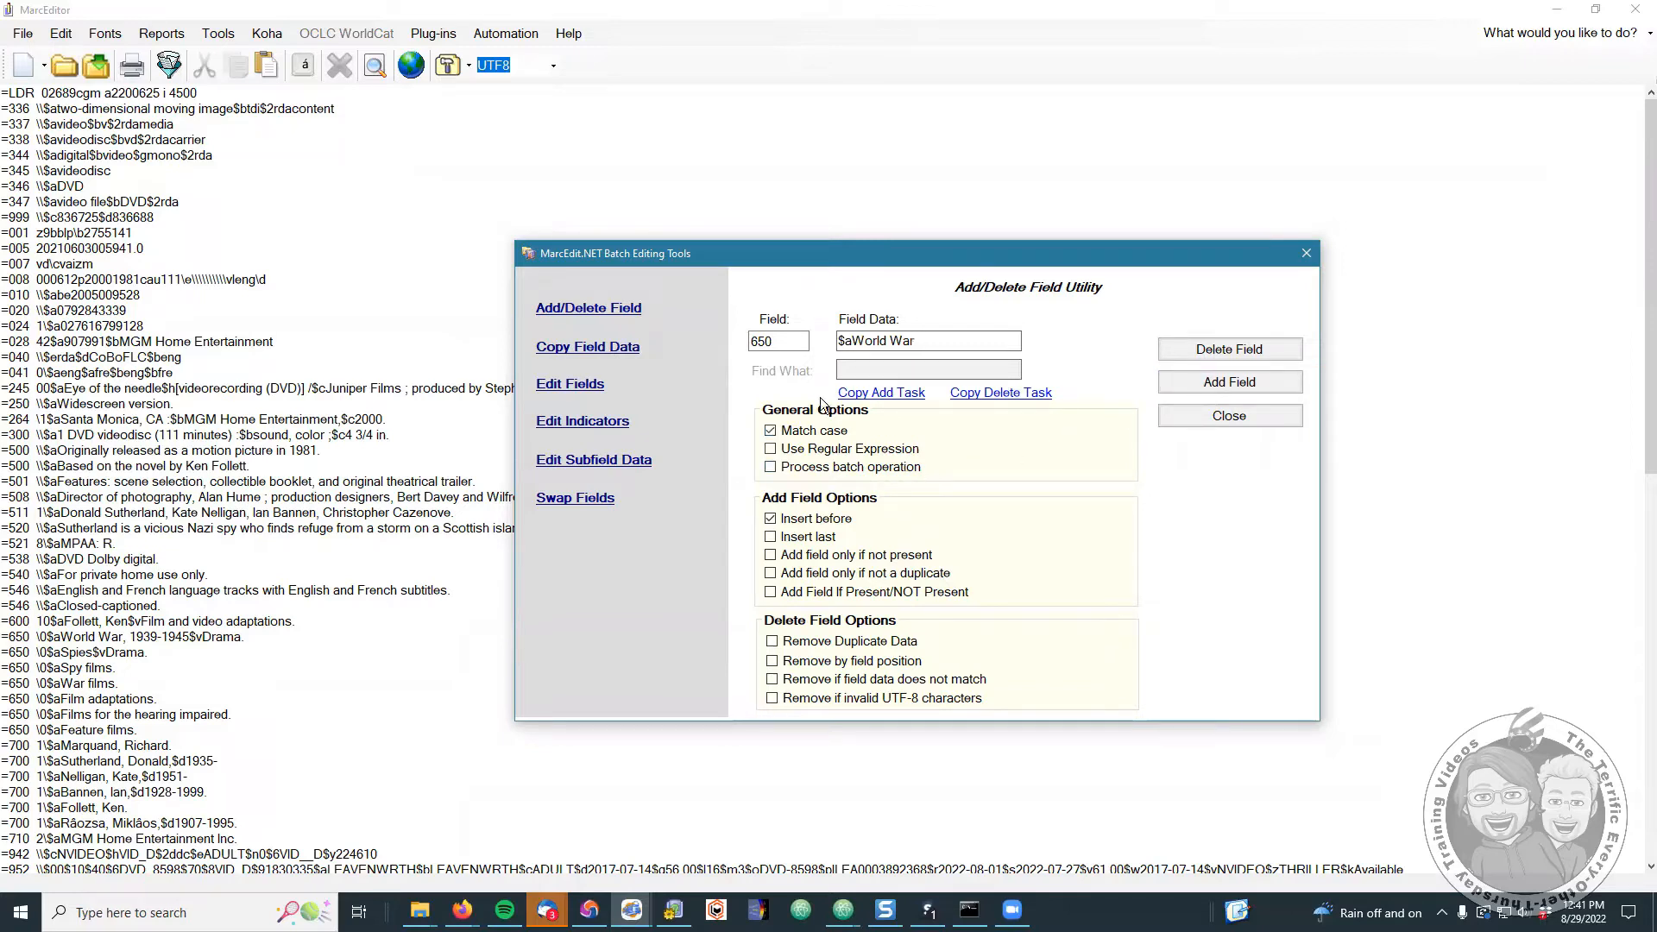
pyautogui.click(1205, 417)
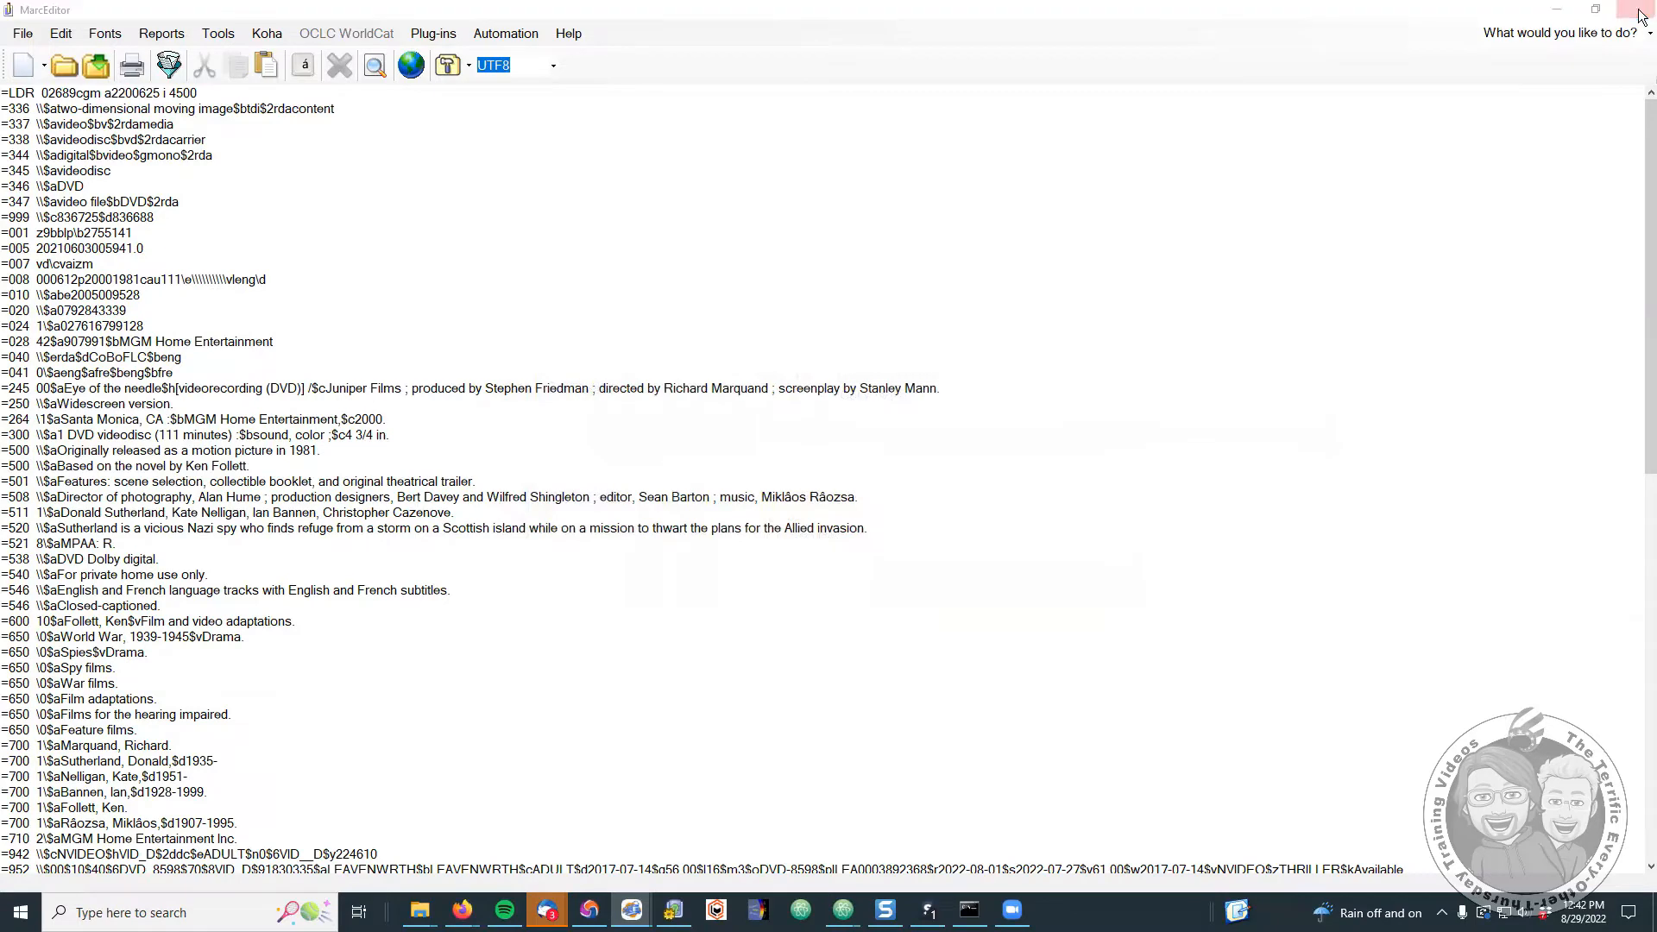
# - Close the MarcEditor without saving the changes and open the production Koha staff interface in a new browser tab
pyautogui.click(1639, 15)
pyautogui.click(873, 507)
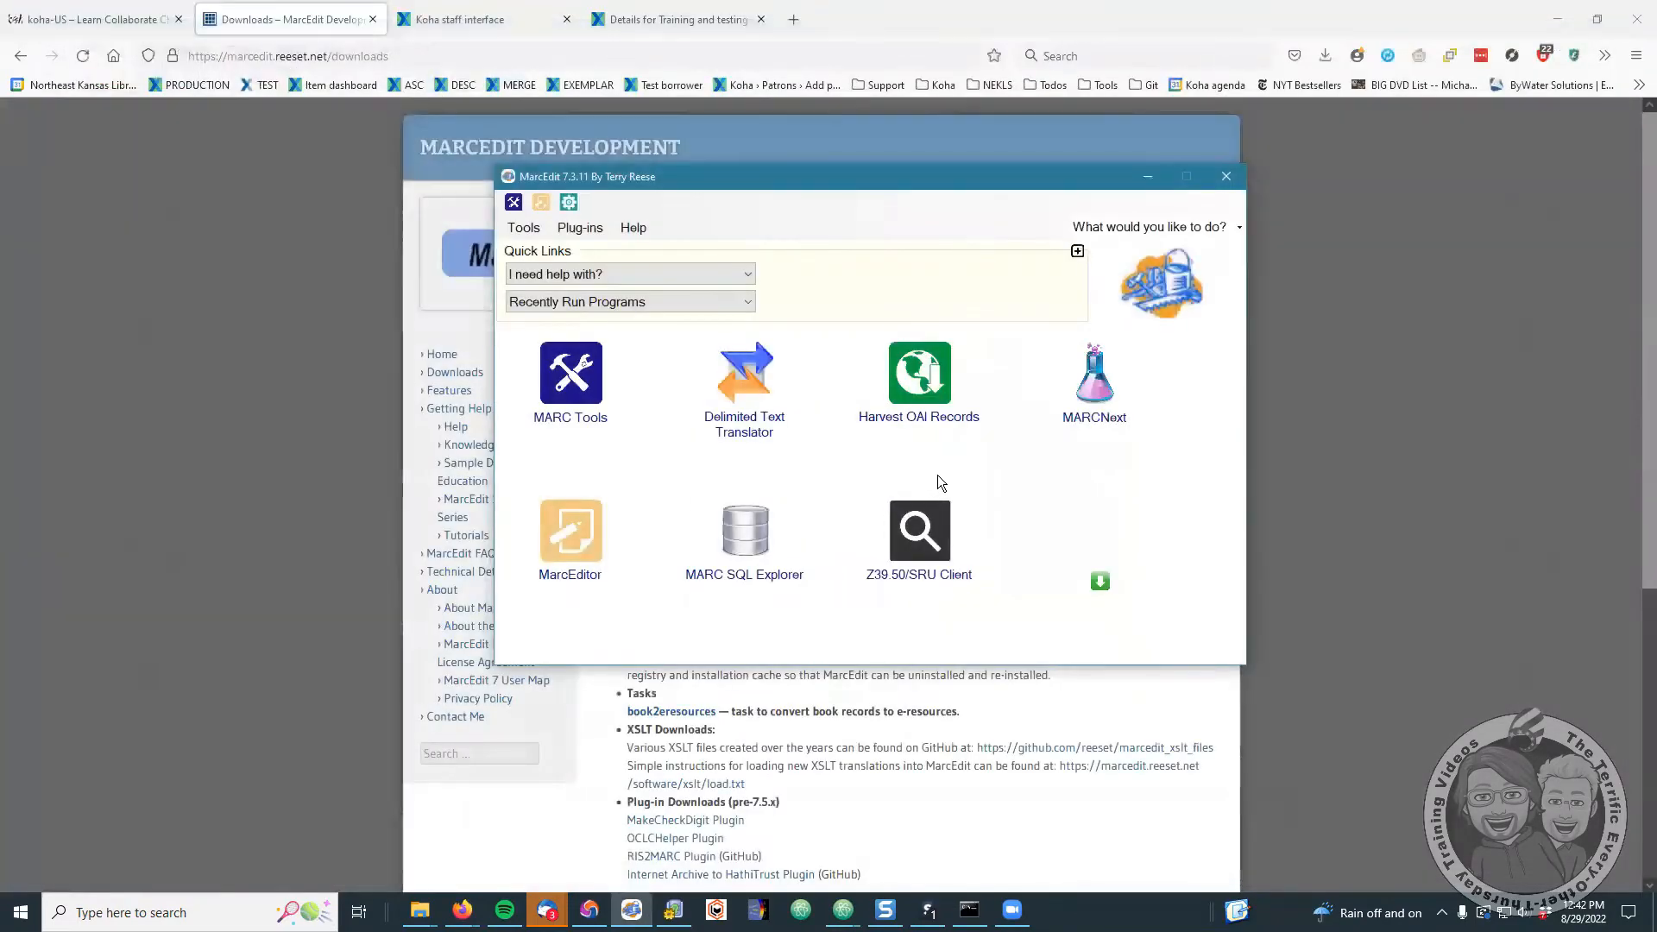
pyautogui.click(793, 21)
pyautogui.click(207, 86)
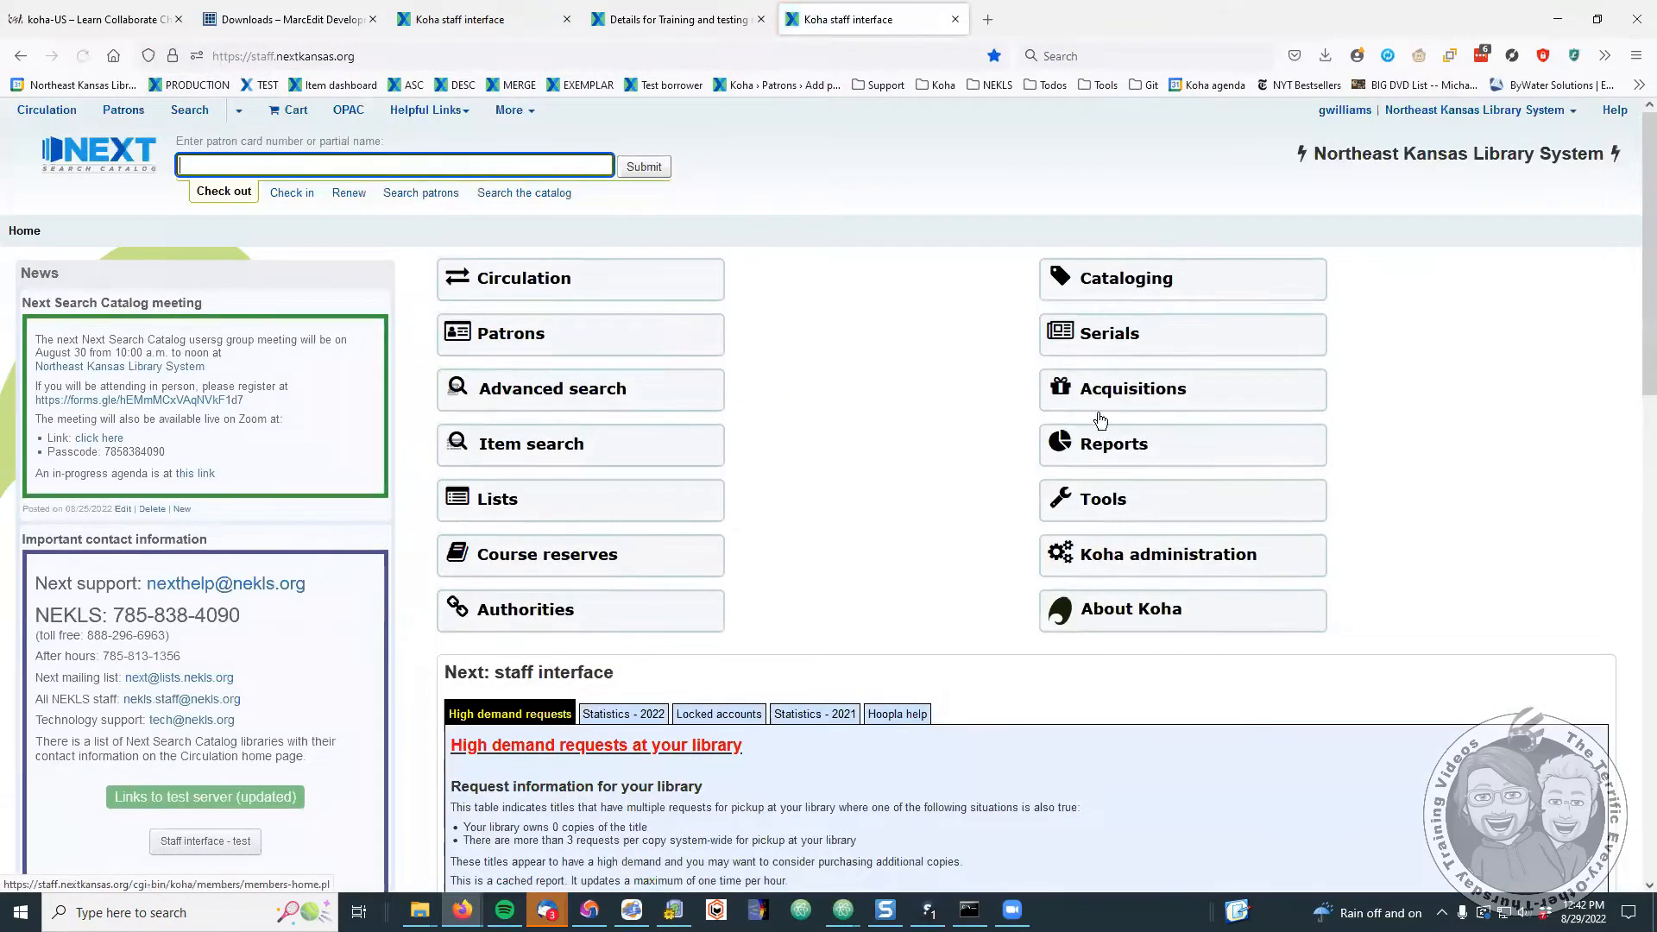
# - From the saved reports with keyword ZBRQ, download the "GHW - videogames without links" results as CSV and open reportresults.csv in Excel
pyautogui.click(1108, 459)
pyautogui.click(388, 295)
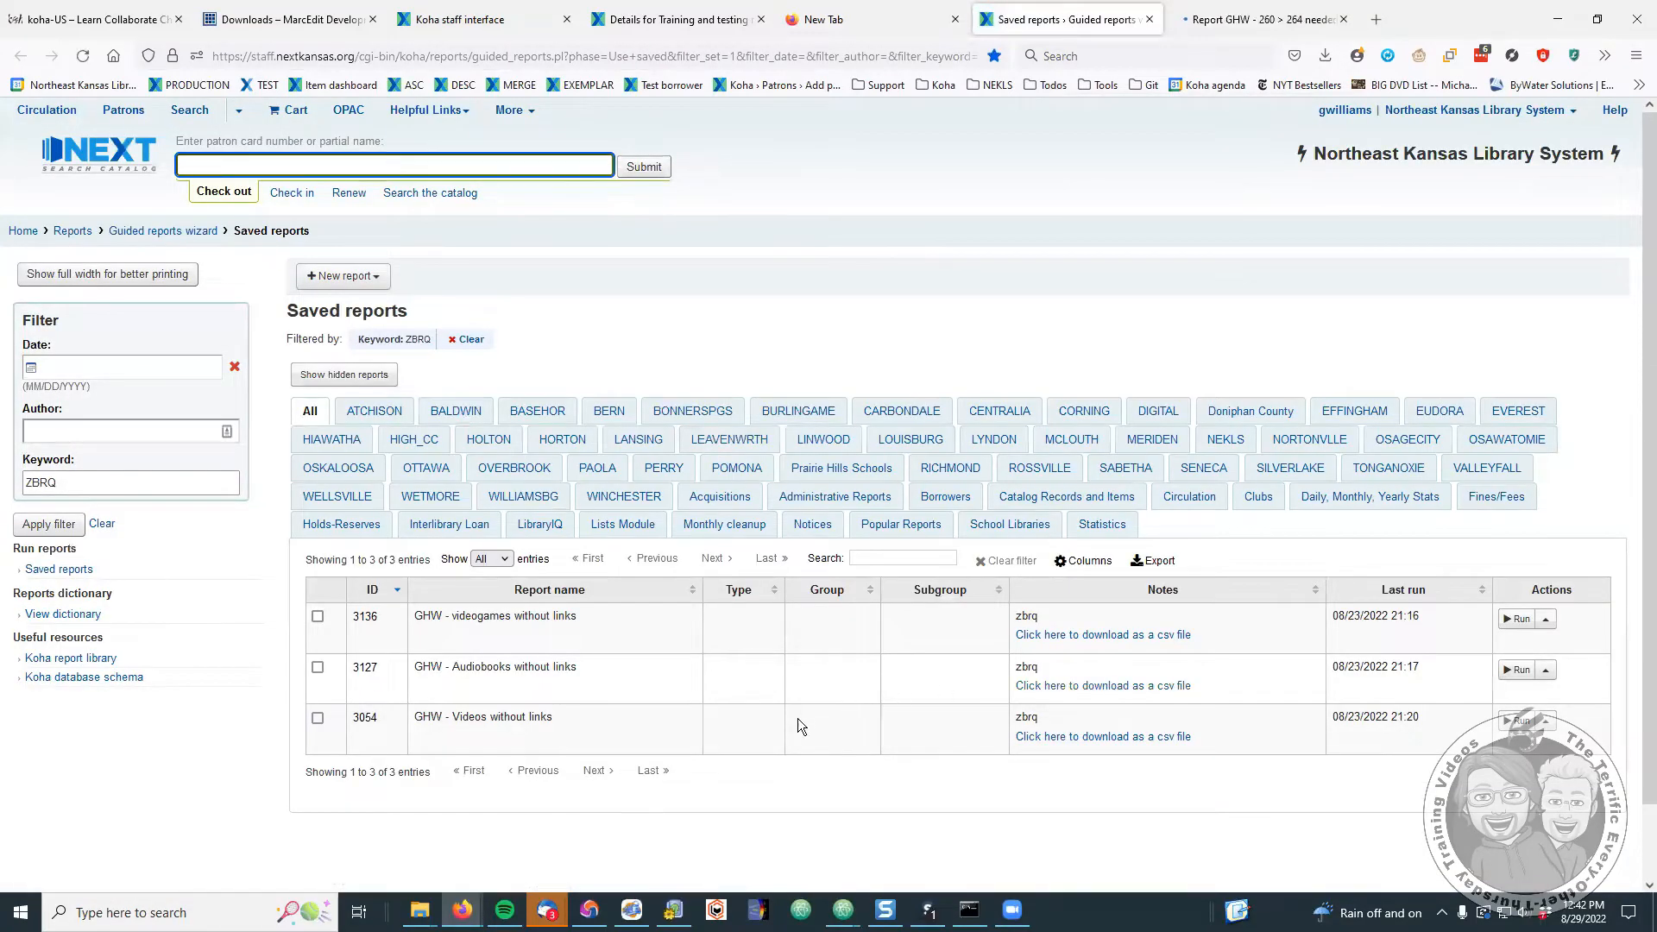
pyautogui.scroll(-2, 797, 717)
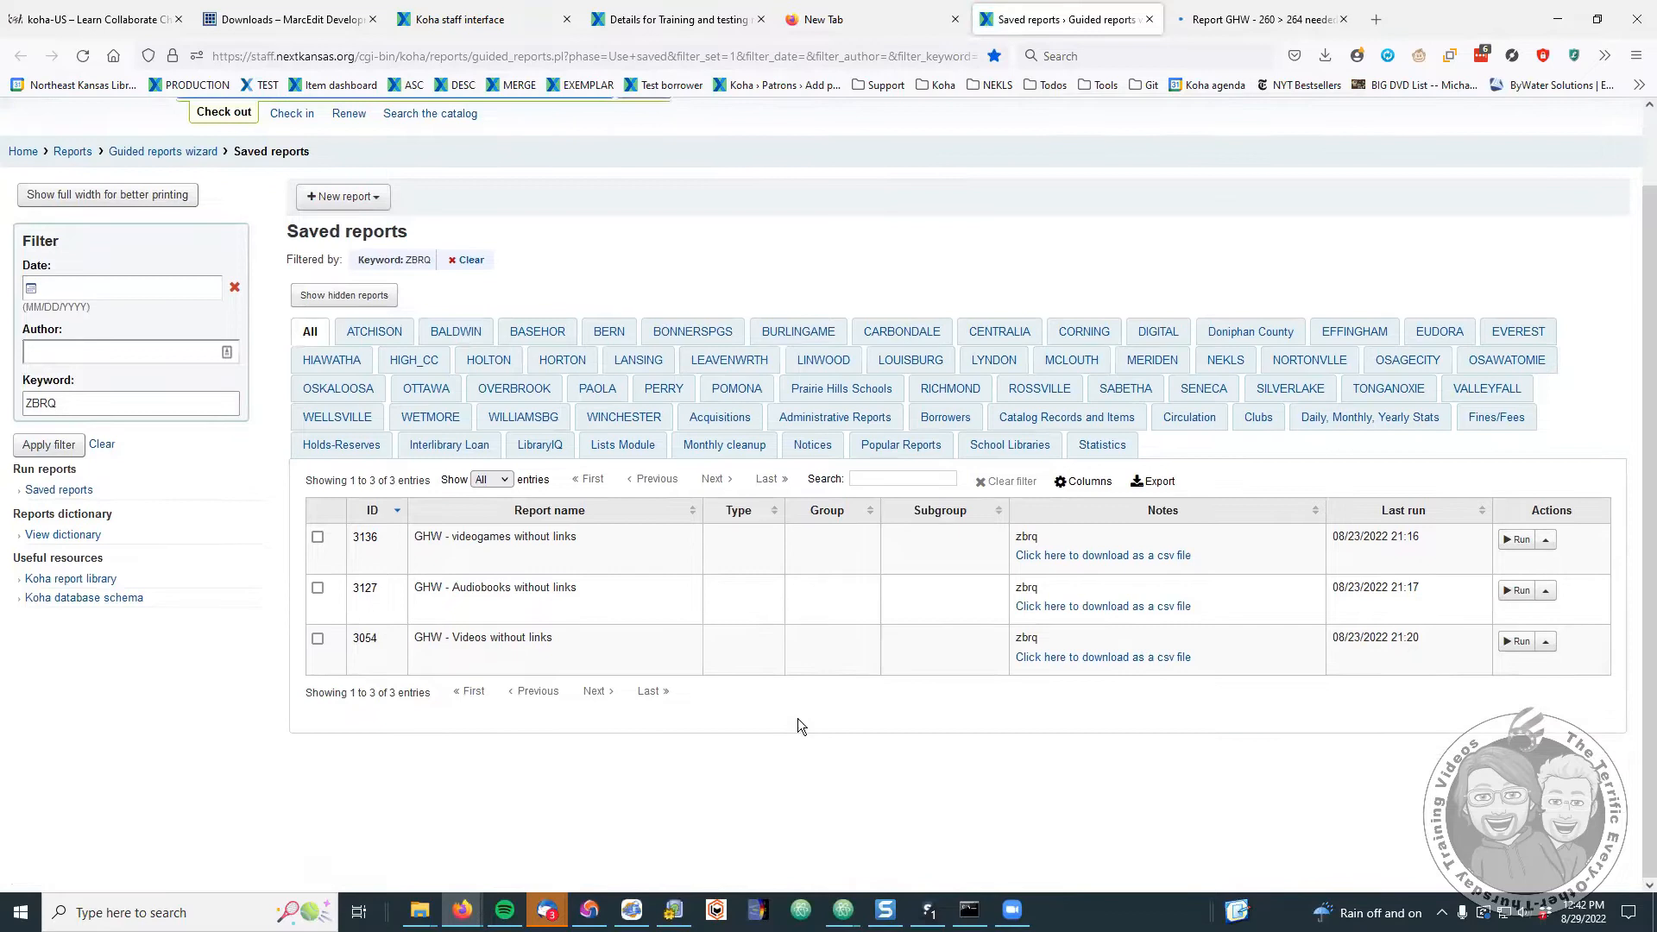
pyautogui.click(1035, 560)
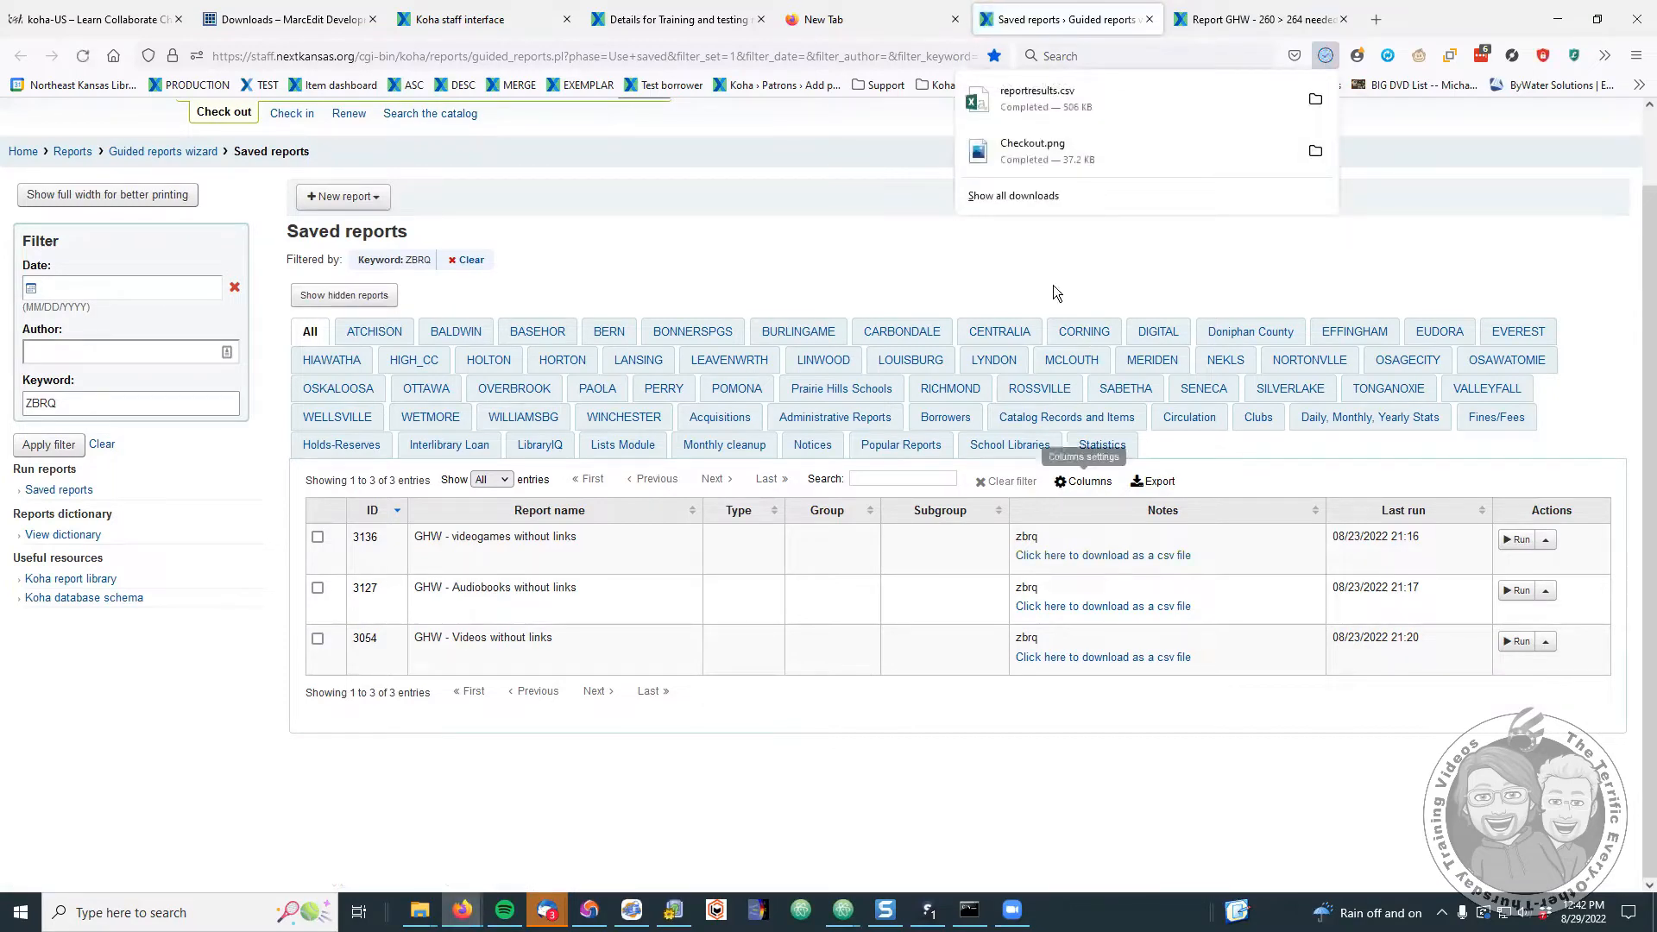
pyautogui.click(1038, 111)
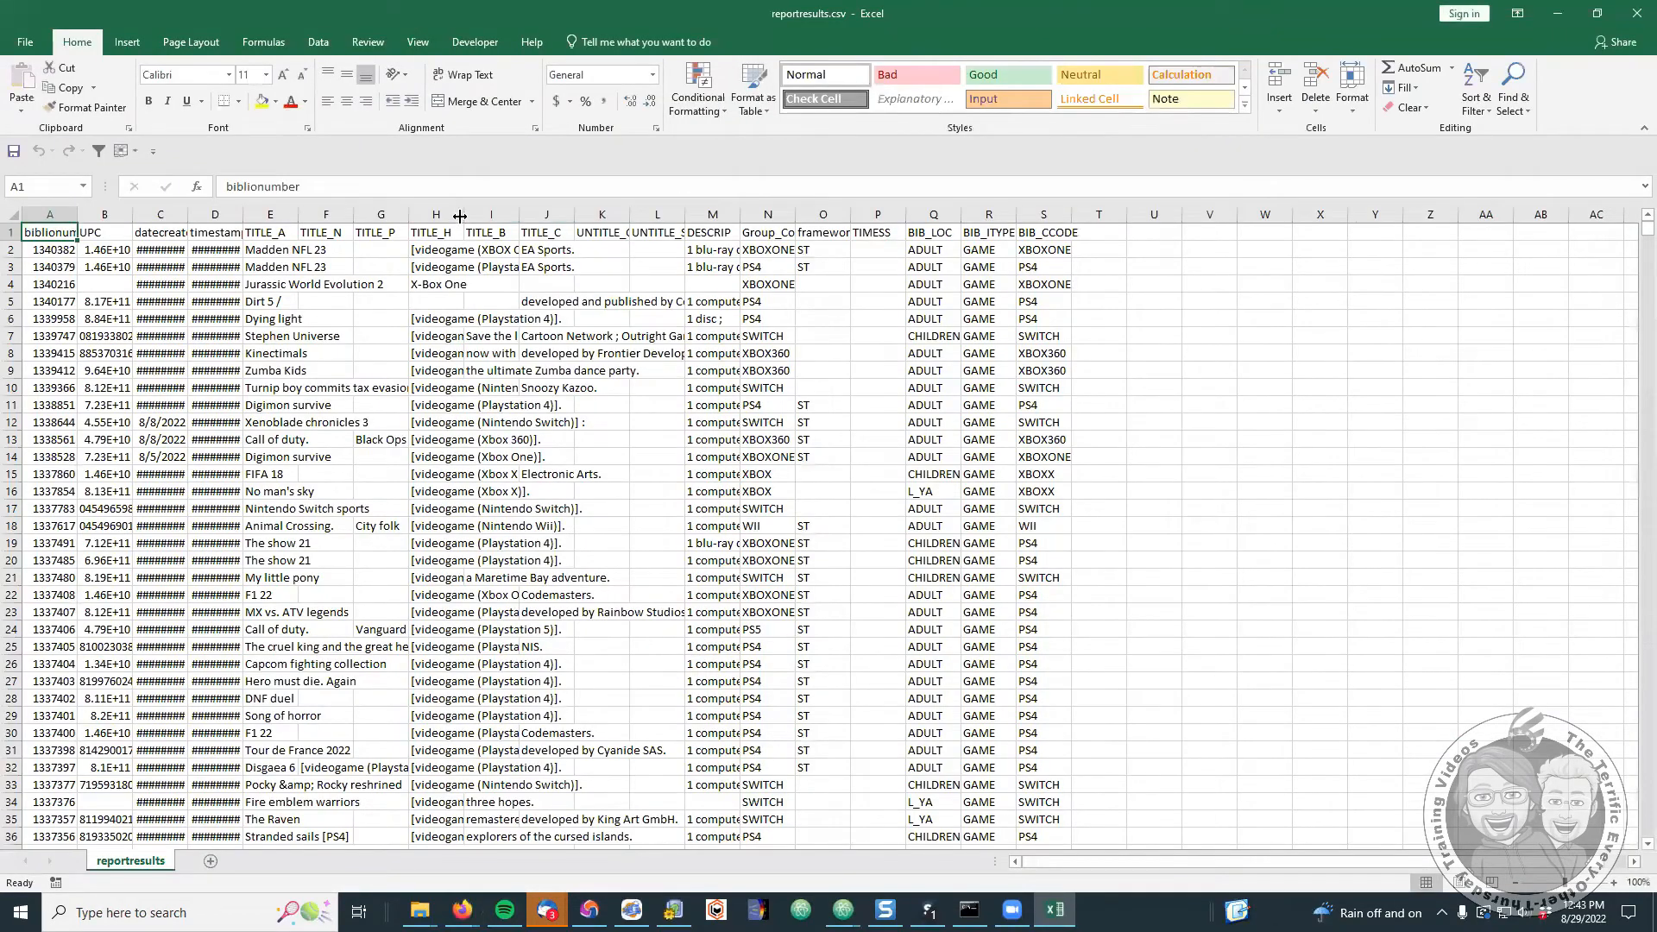
# - Widen the TITLE_H column and copy the biblionumber of the Dirt 5 PS4 record in row 5
pyautogui.moveTo(460, 216); pyautogui.dragTo(673, 216)
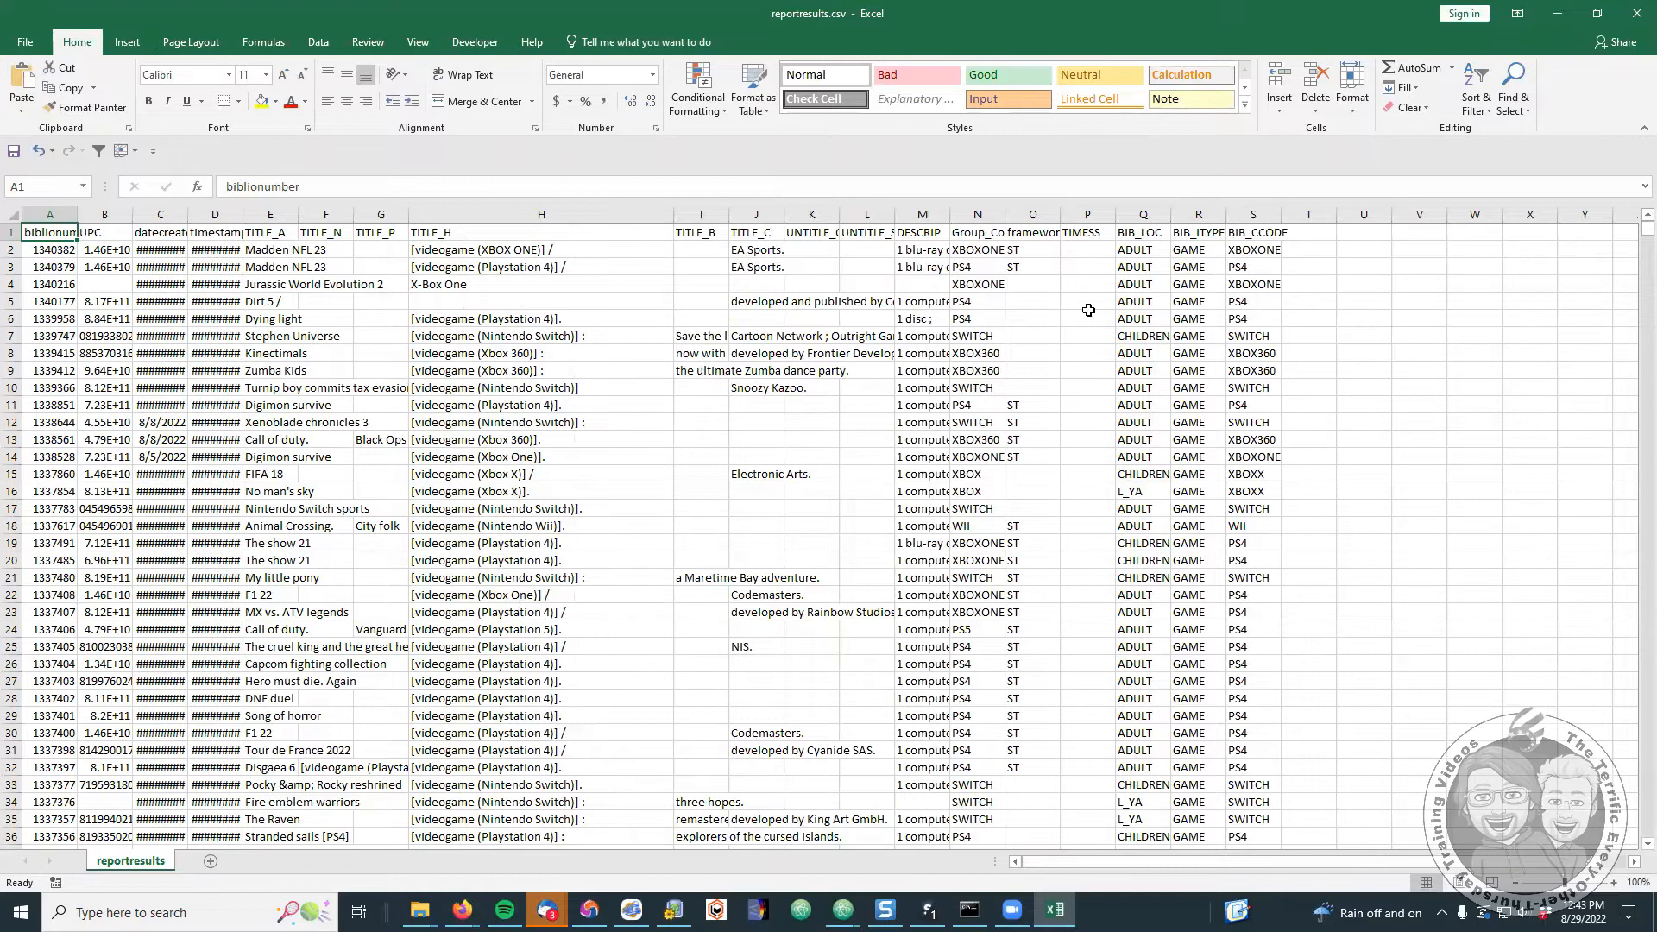
pyautogui.click(984, 301)
pyautogui.click(975, 266)
pyautogui.click(973, 300)
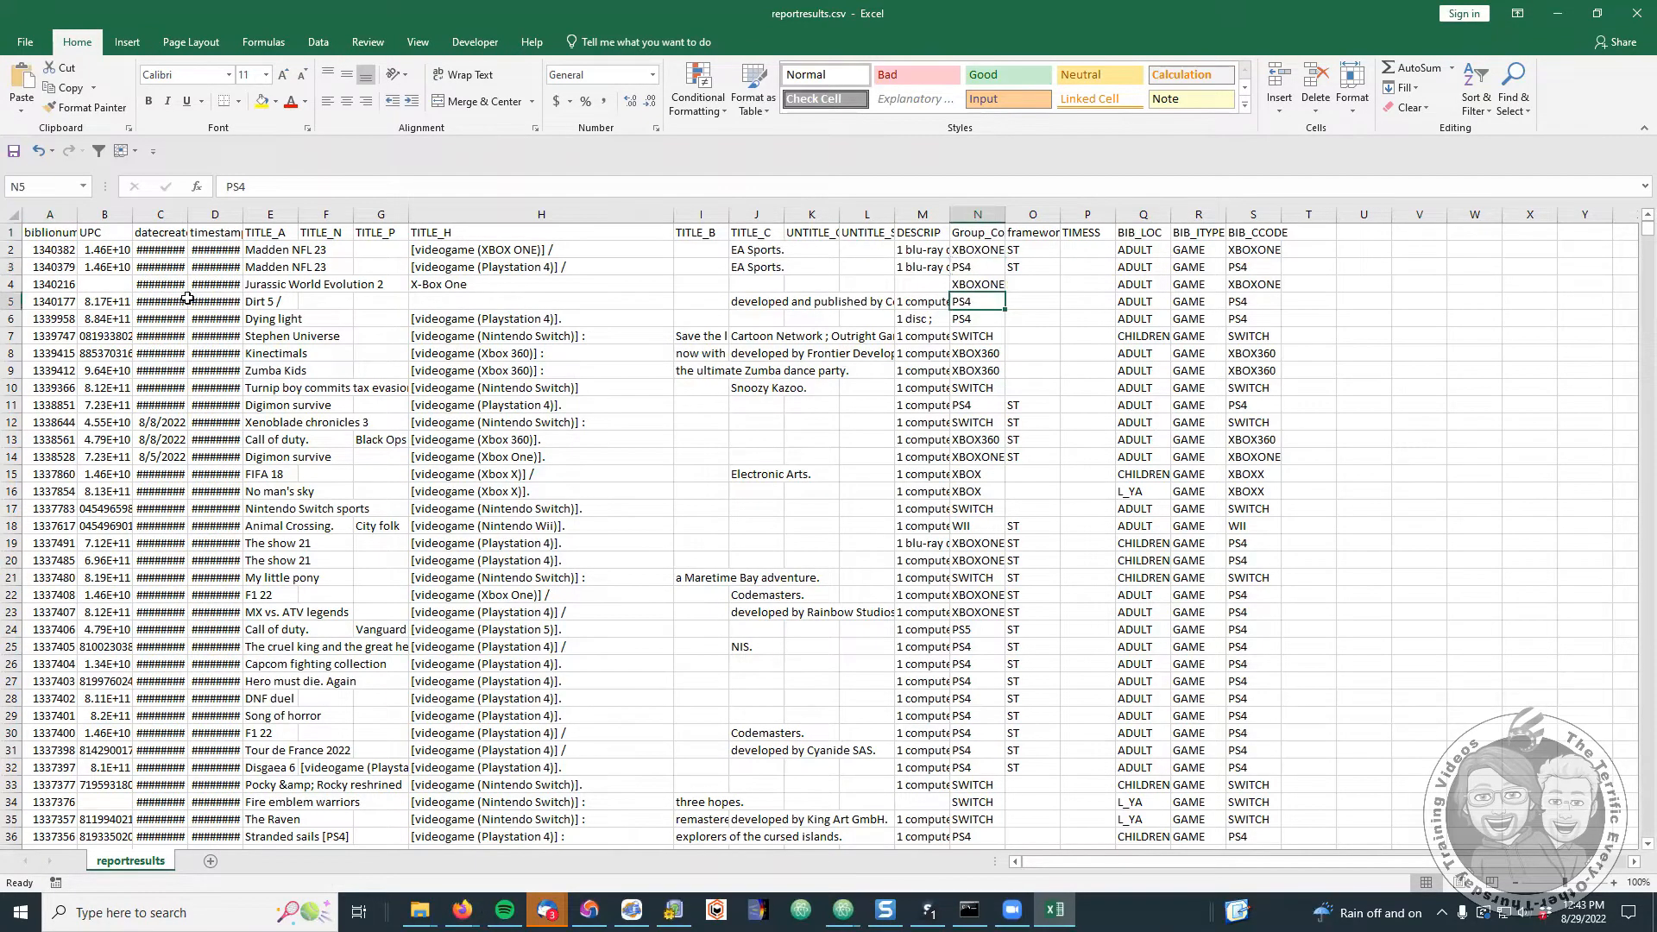
pyautogui.click(61, 301)
pyautogui.hotkey('ctrl', 'c')
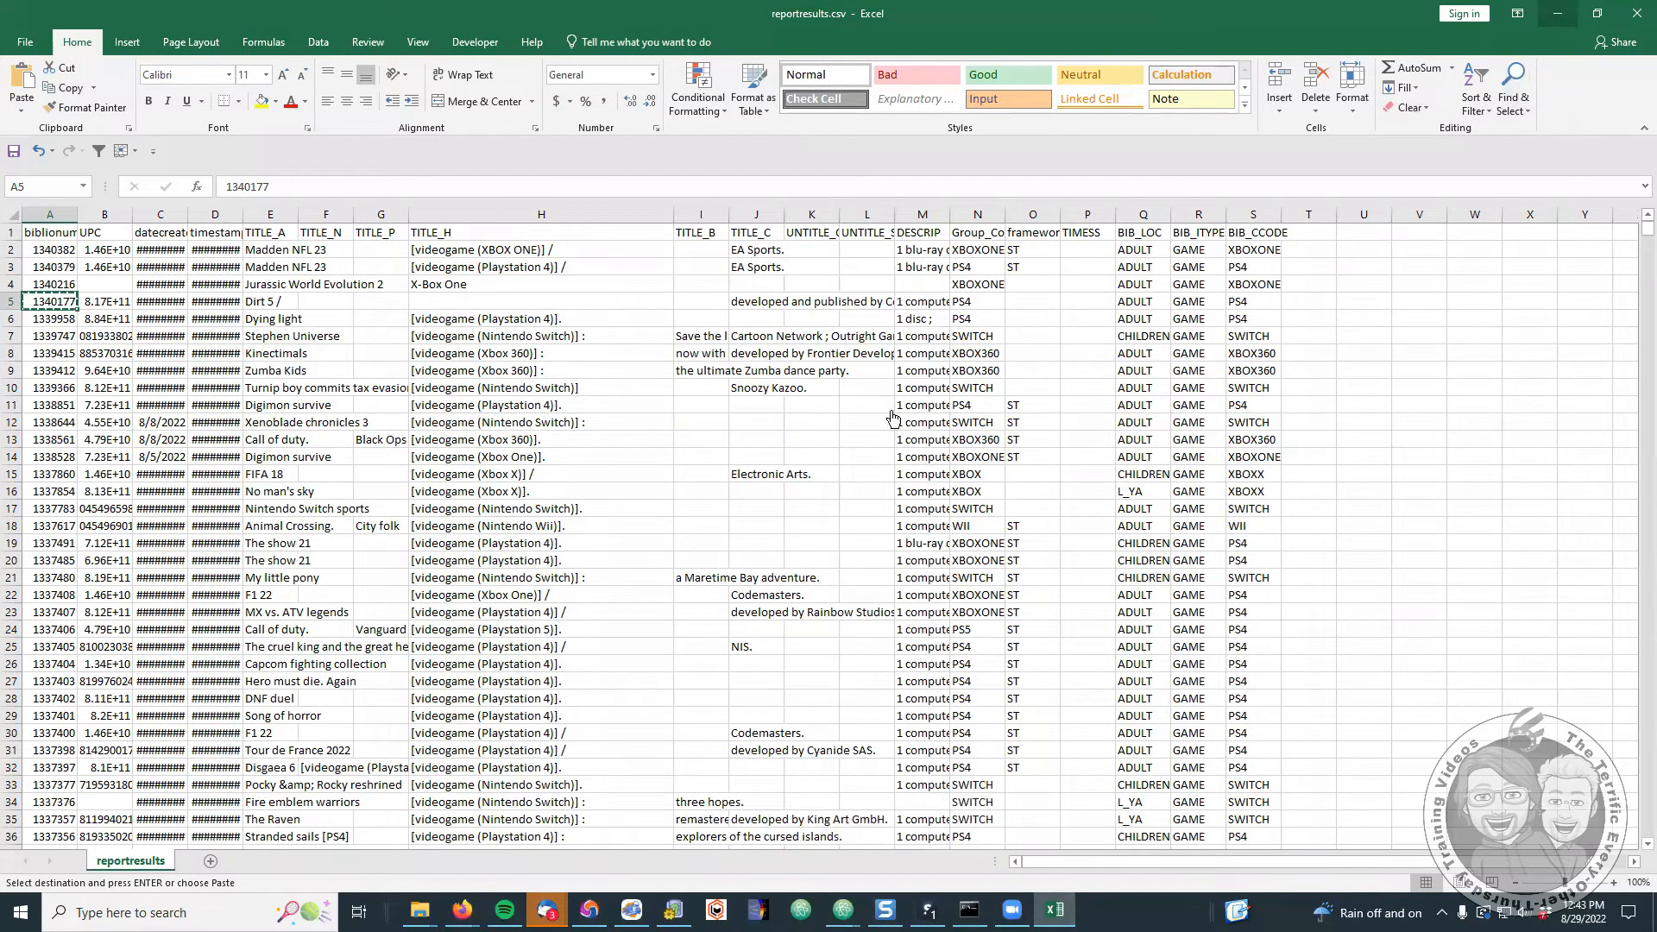
# - Switch from Excel to MarcEdit, start the MarcEditor and open its Z39.50/SRU client
pyautogui.click(1557, 18)
pyautogui.click(631, 909)
pyautogui.click(570, 543)
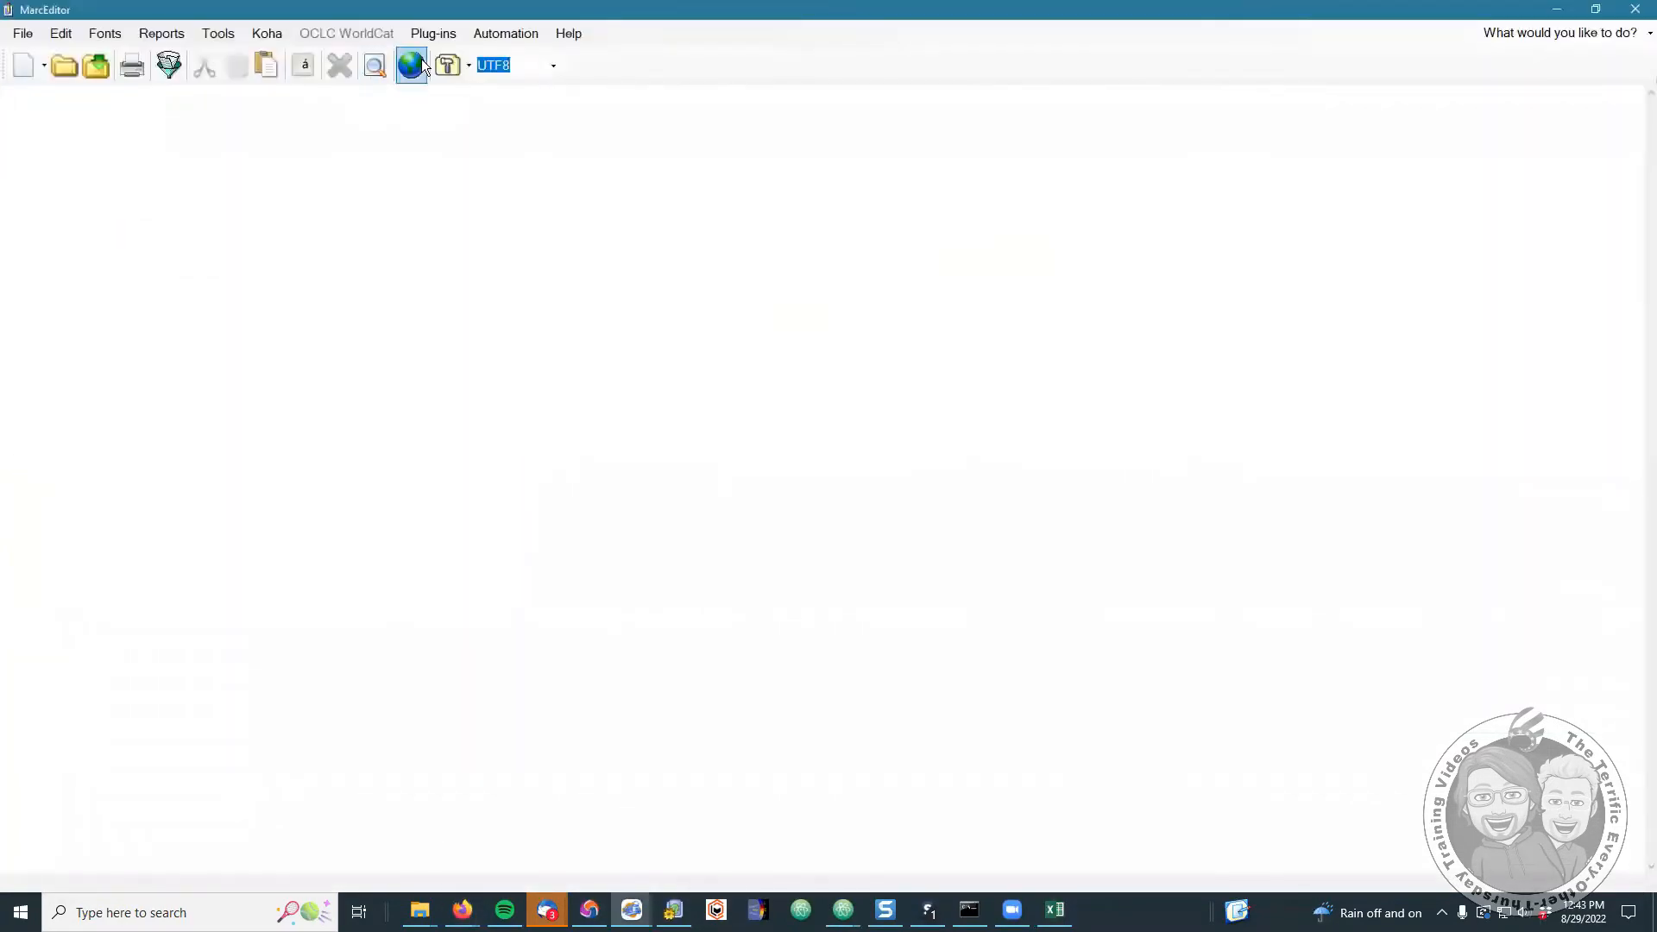
pyautogui.click(419, 64)
# - Set the query to Record Number 1340177 and try to run the search
pyautogui.click(249, 177)
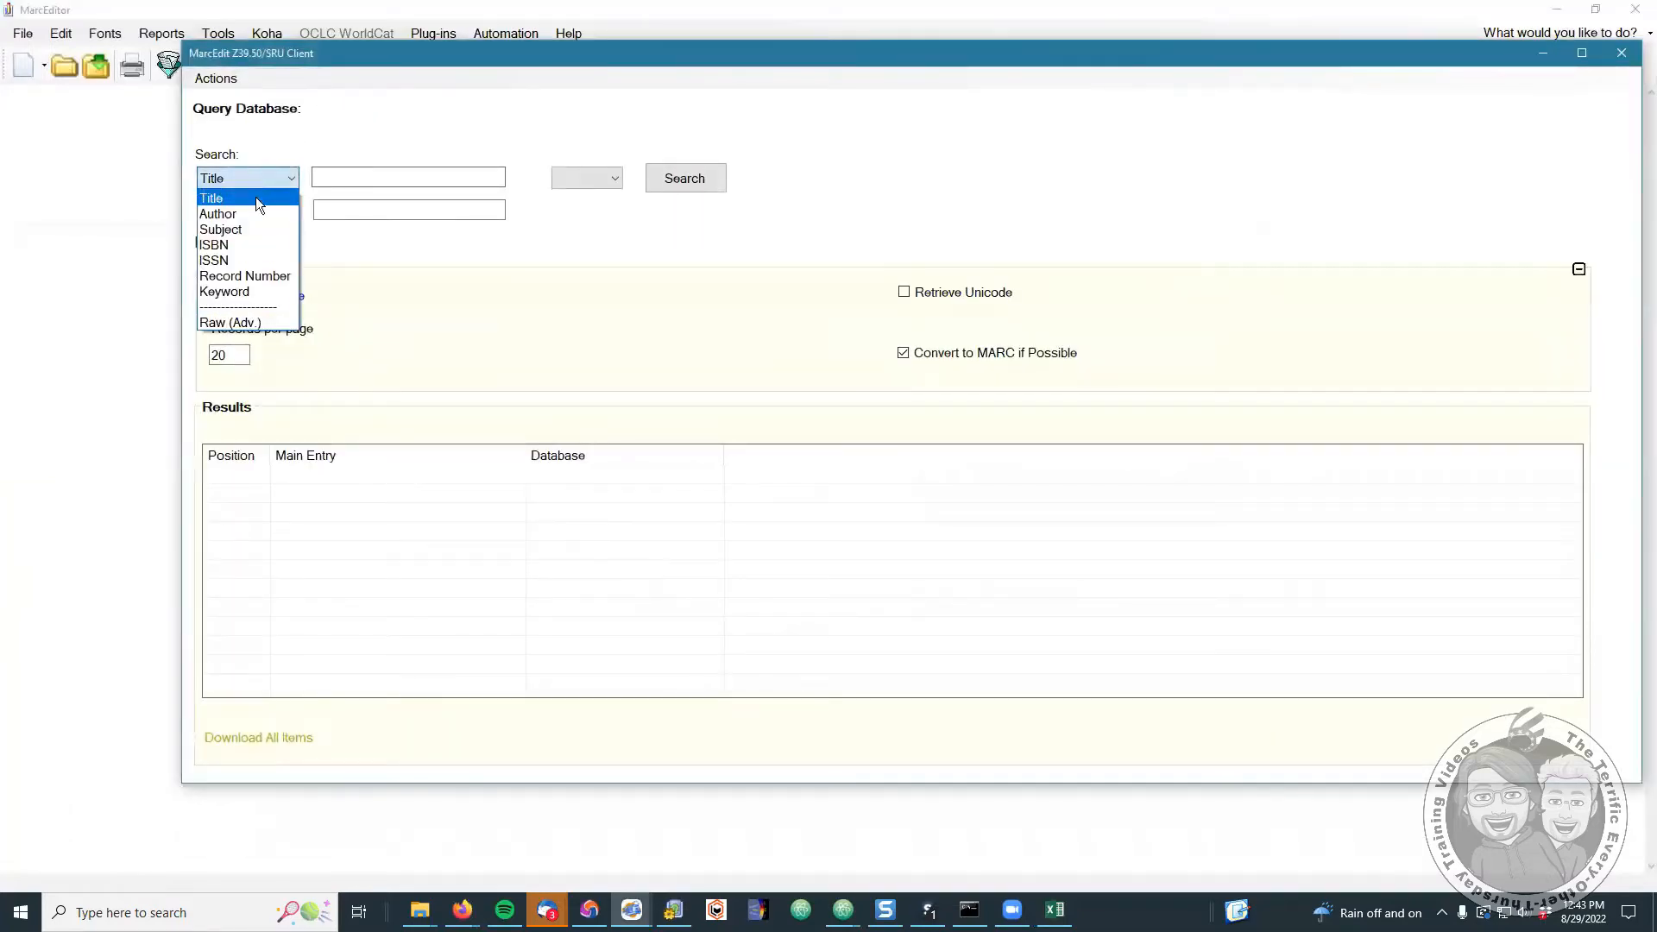
pyautogui.click(259, 267)
pyautogui.click(353, 178)
pyautogui.write('1340177')
pyautogui.click(691, 177)
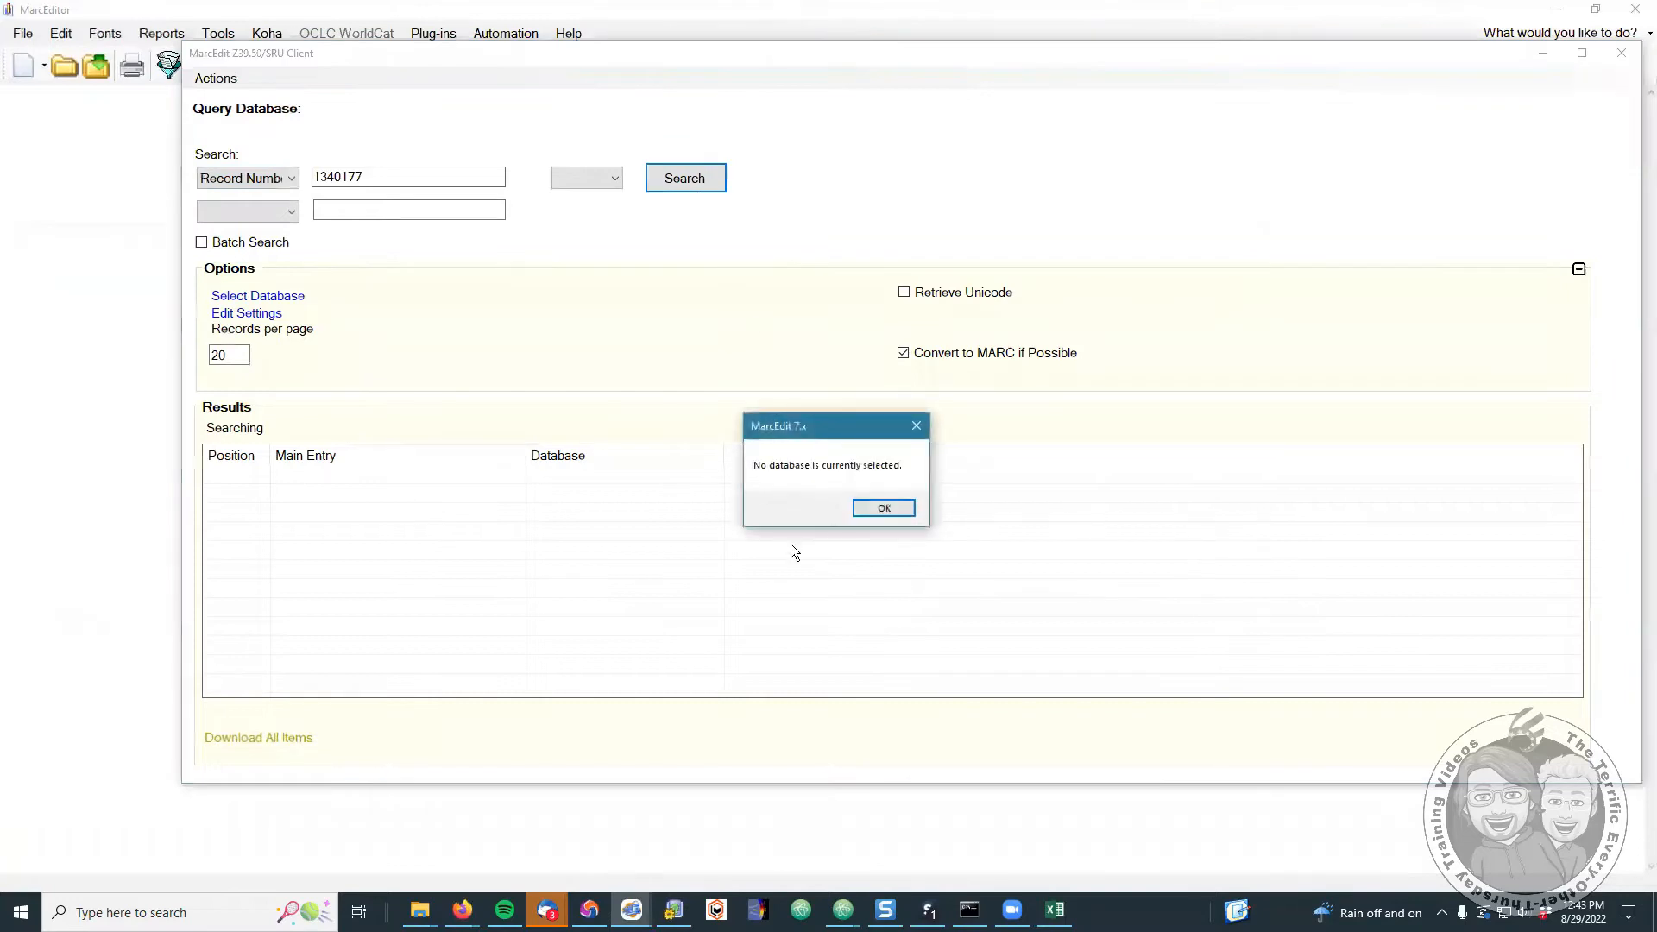
pyautogui.click(882, 508)
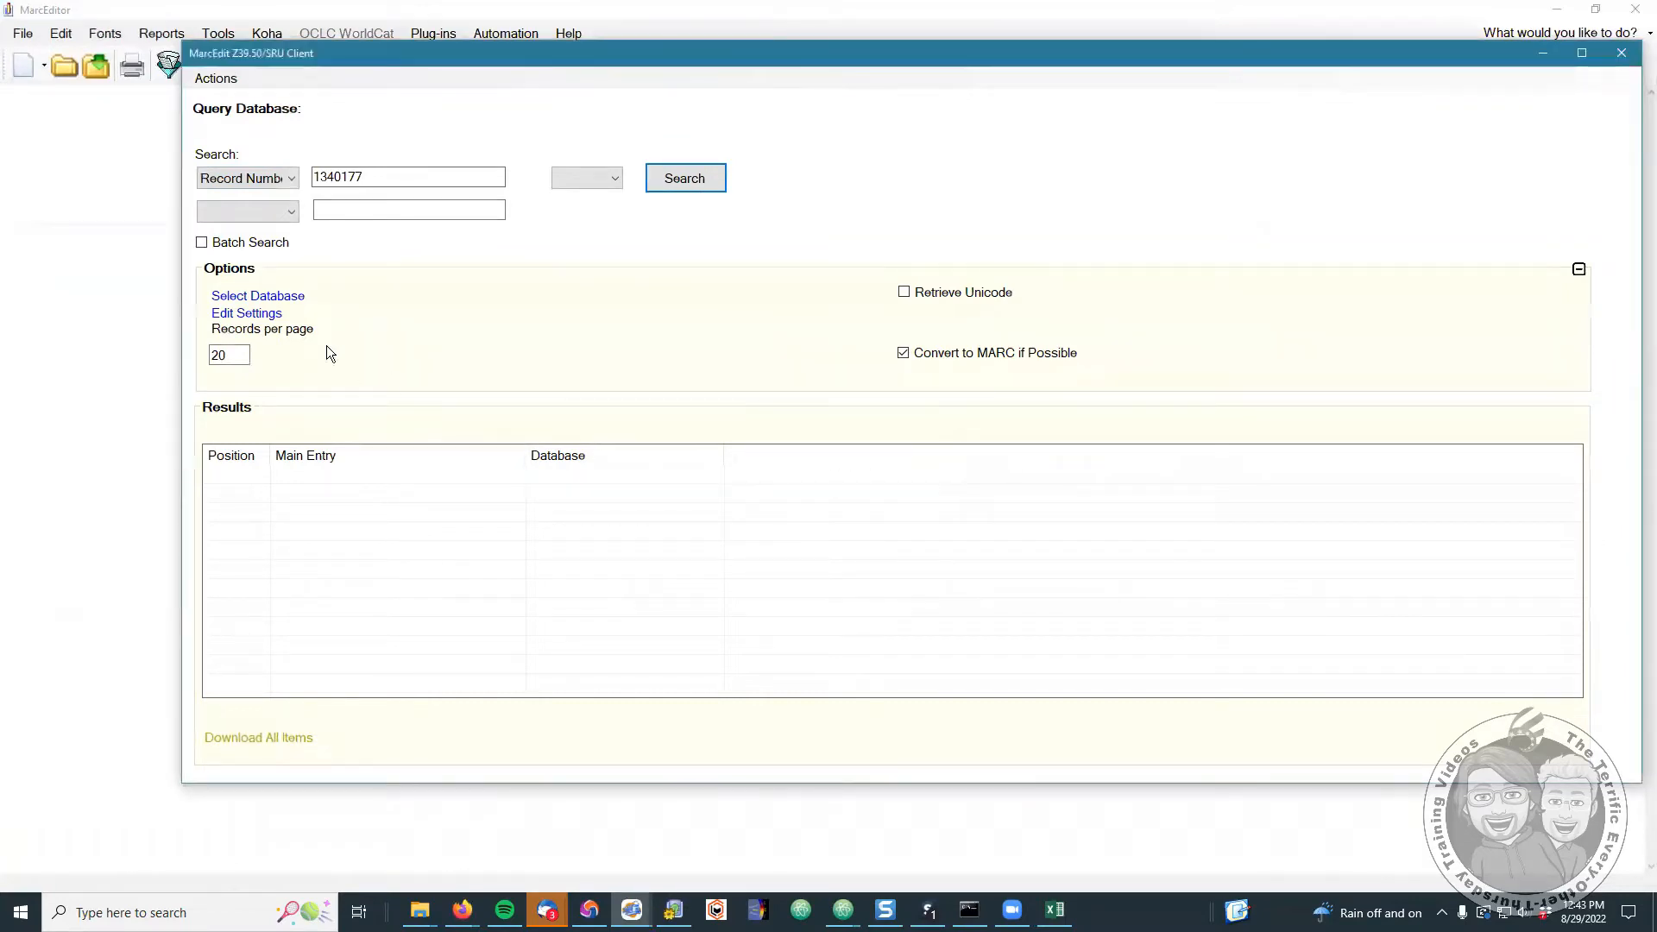
# - Select the Next Search Catalog database and run the record number search on it
pyautogui.click(297, 295)
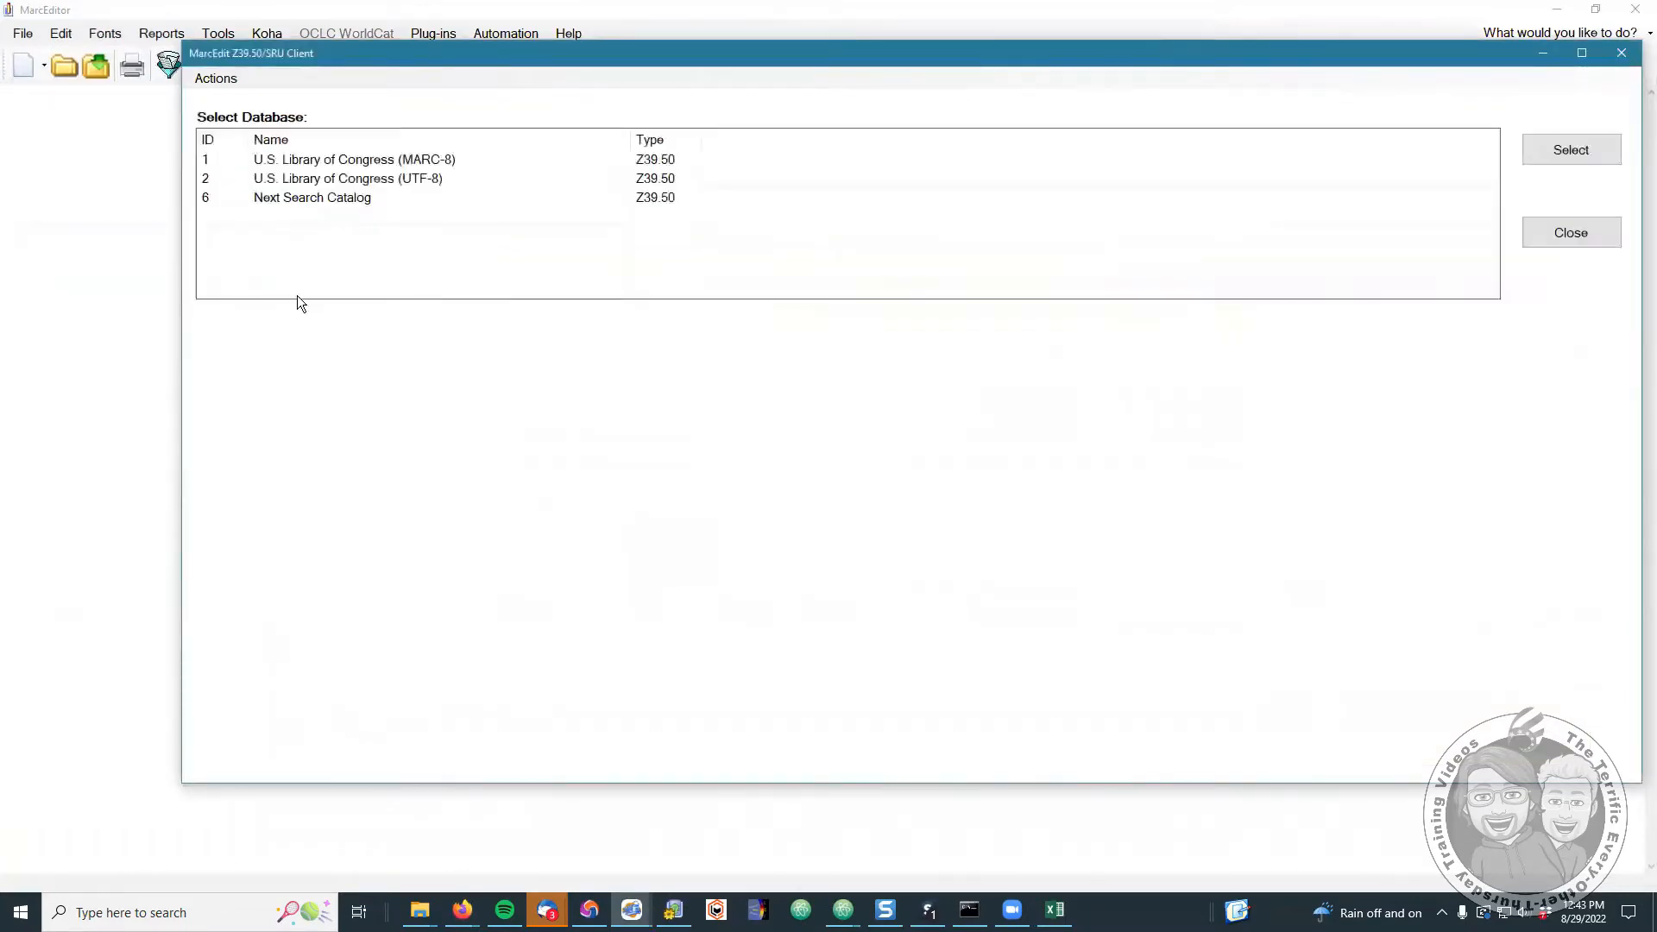
pyautogui.doubleClick(320, 200)
pyautogui.click(682, 176)
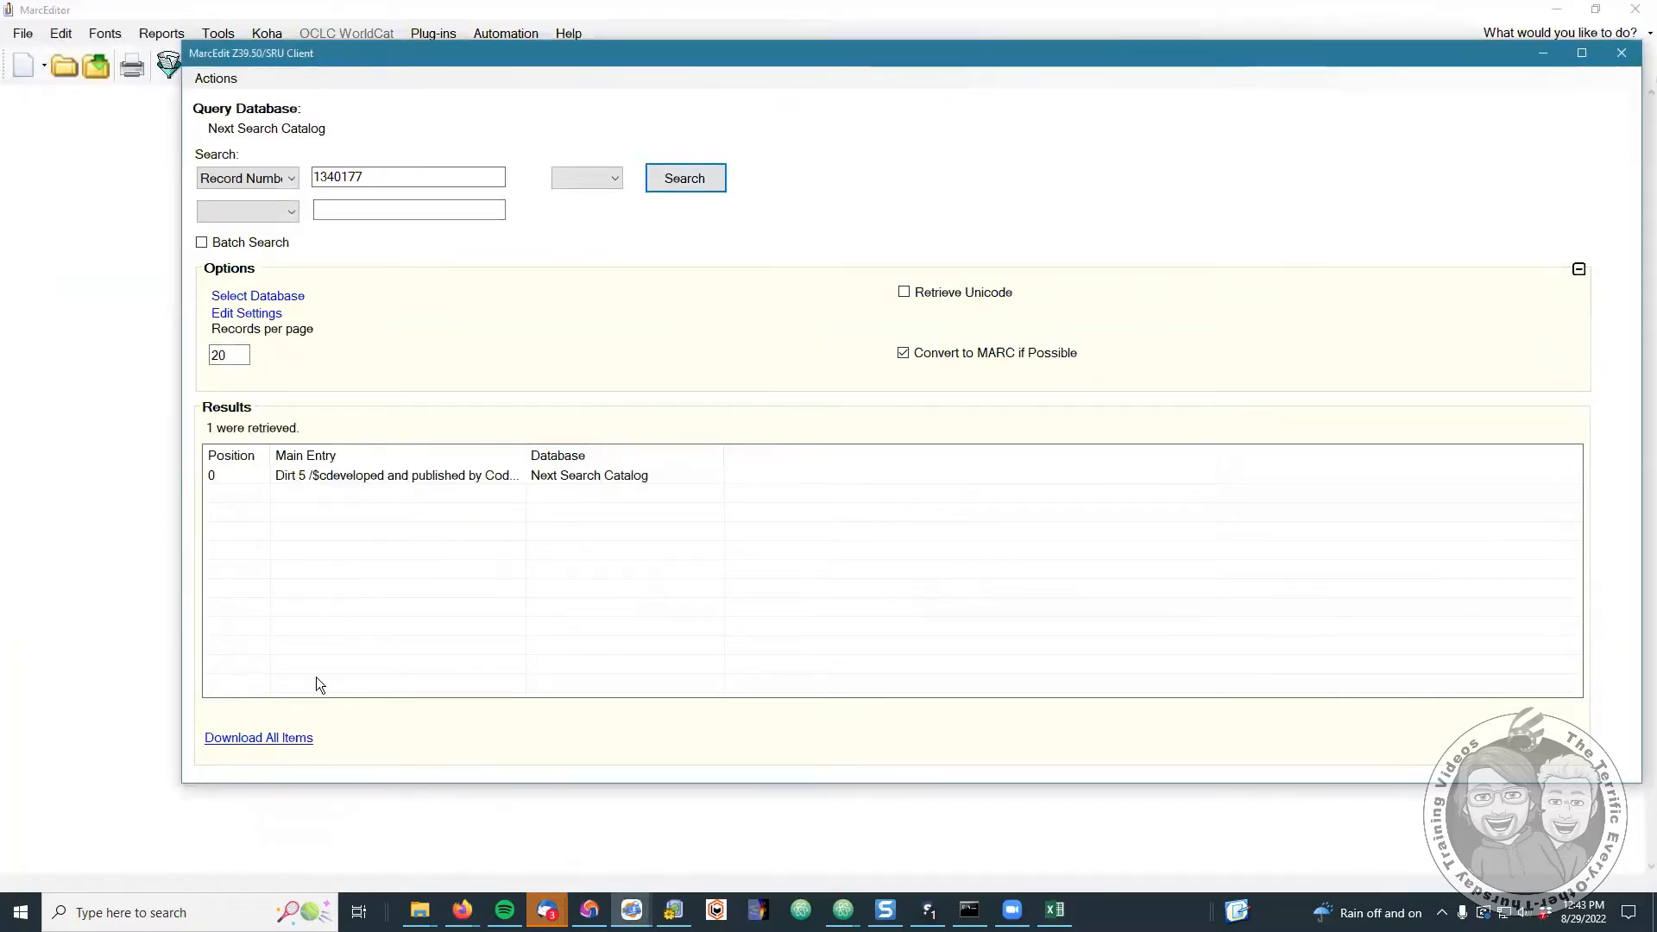
# - Download the retrieved Dirt 5 record into the MarcEditor and close the Z39.50/SRU client
pyautogui.click(281, 739)
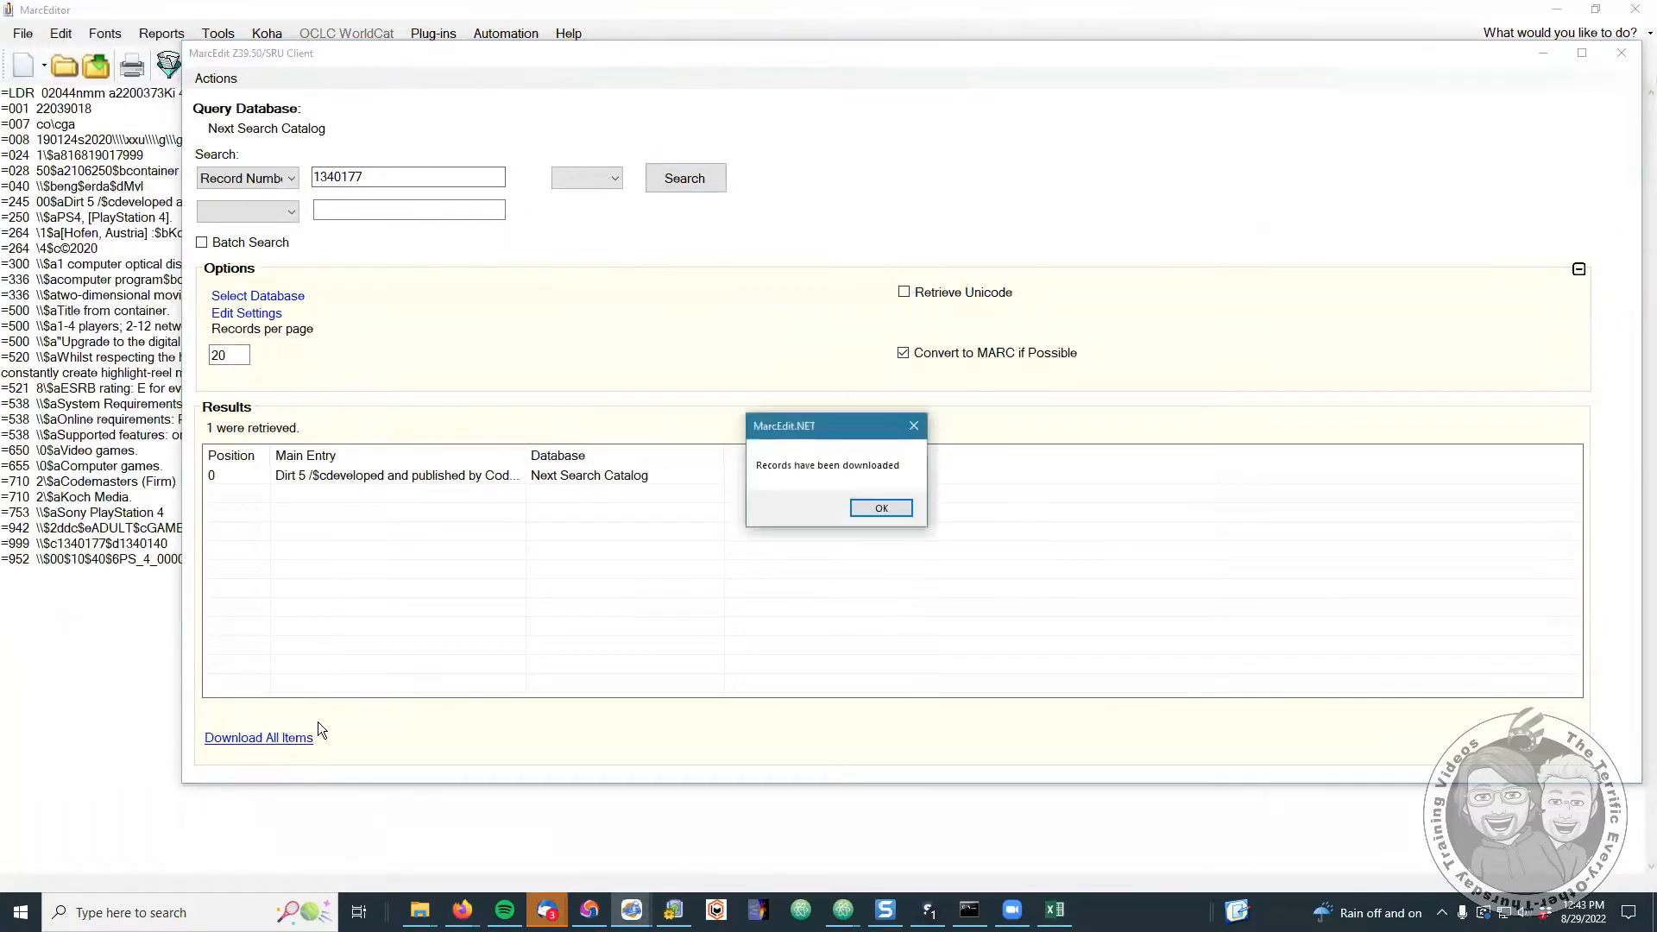
pyautogui.click(857, 514)
pyautogui.click(1621, 53)
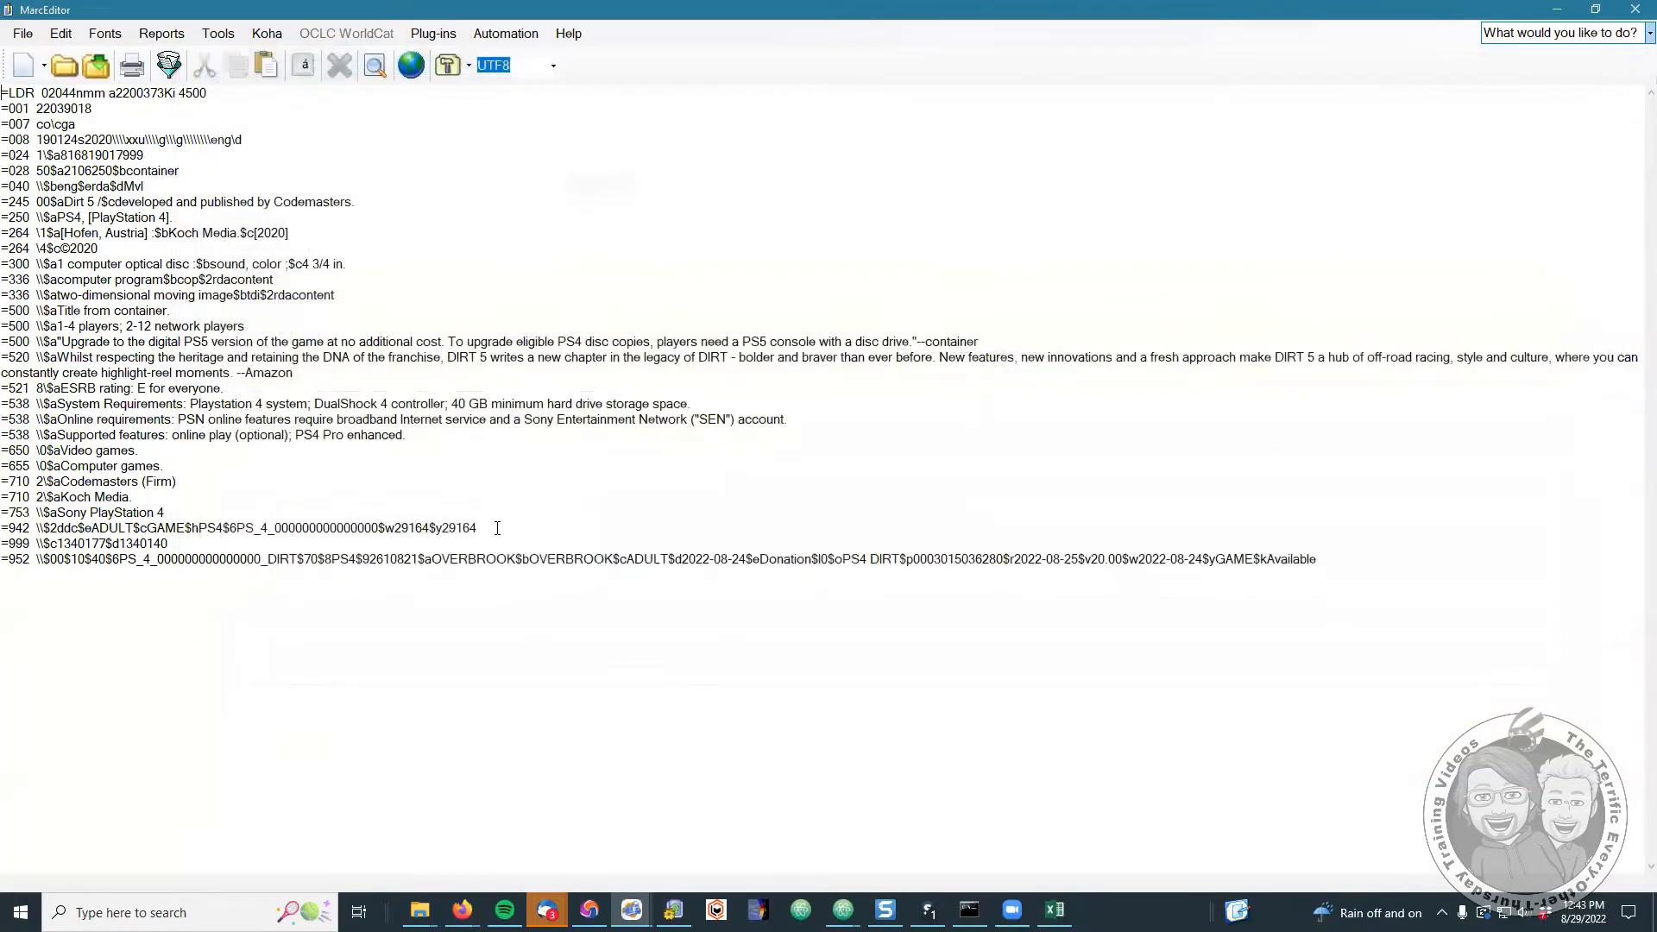
# - Look over the currently available assigned tasks, including those in the Hoopla group, without running any
pyautogui.click(219, 33)
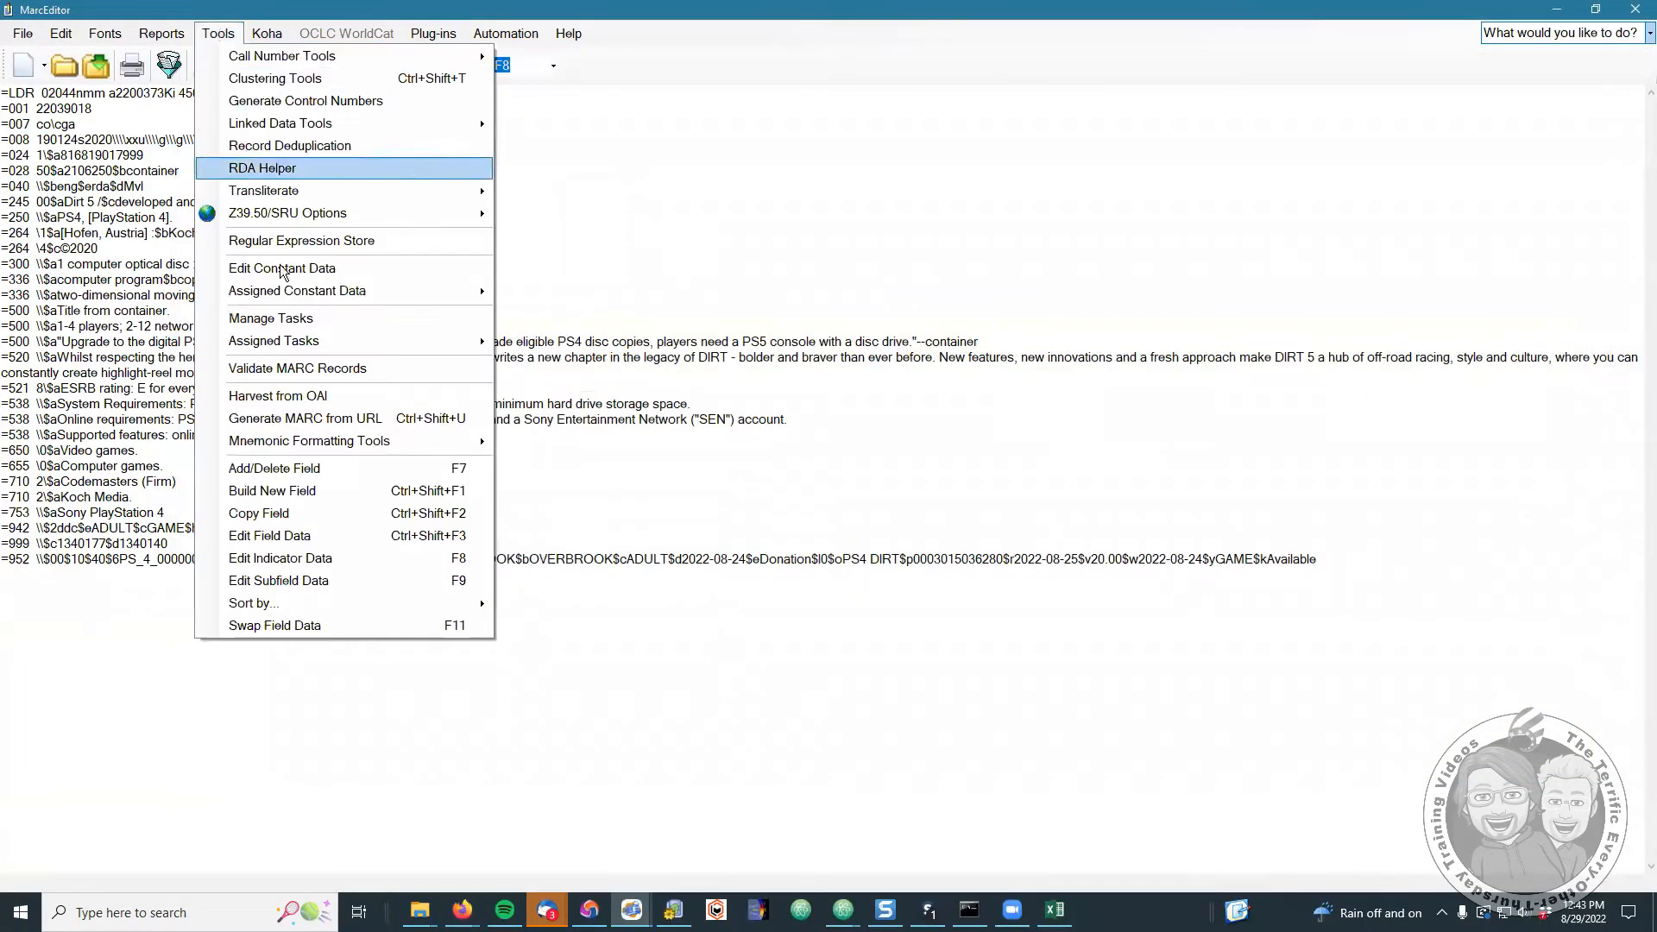
pyautogui.moveTo(349, 343)
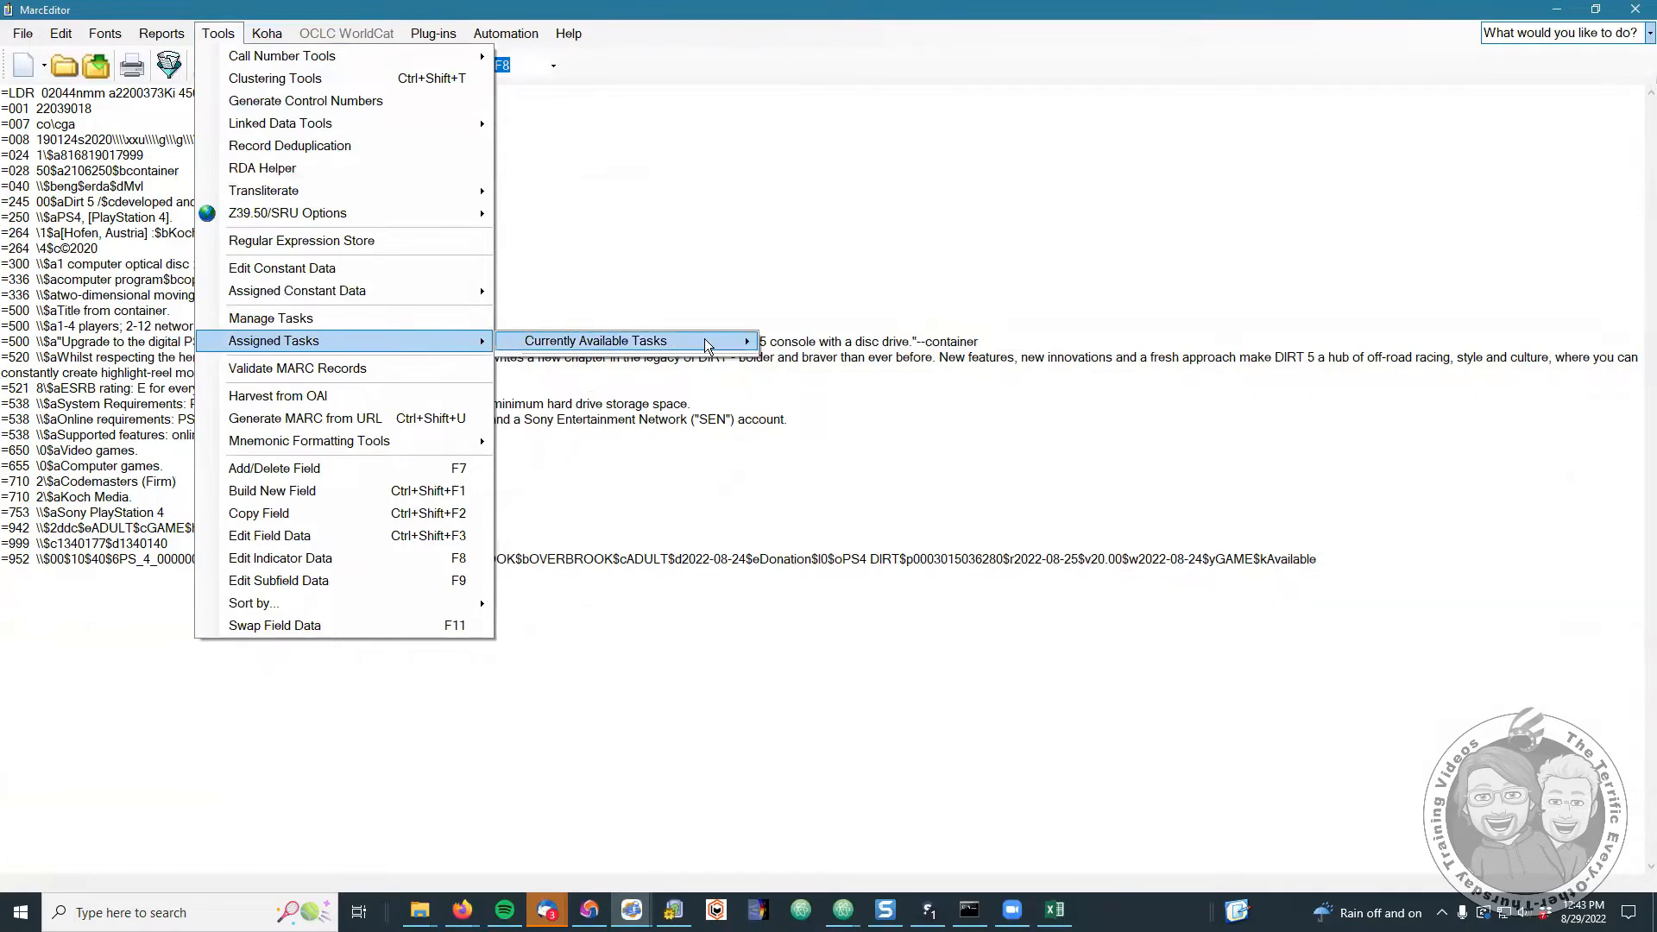
pyautogui.moveTo(706, 342)
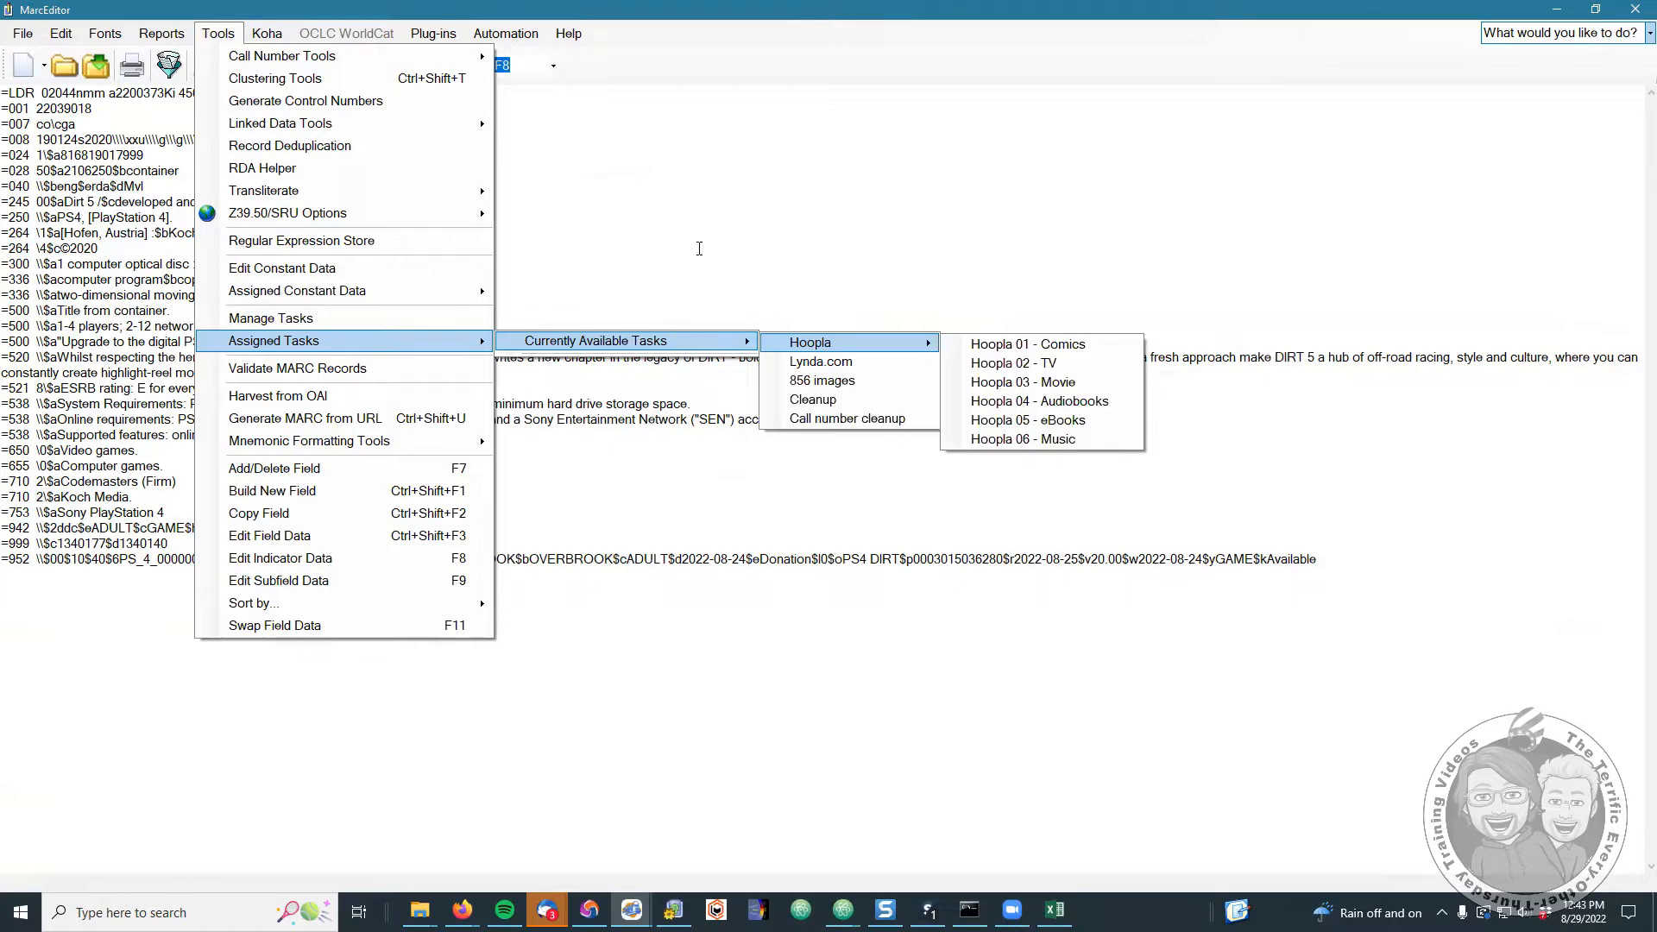
pyautogui.click(744, 188)
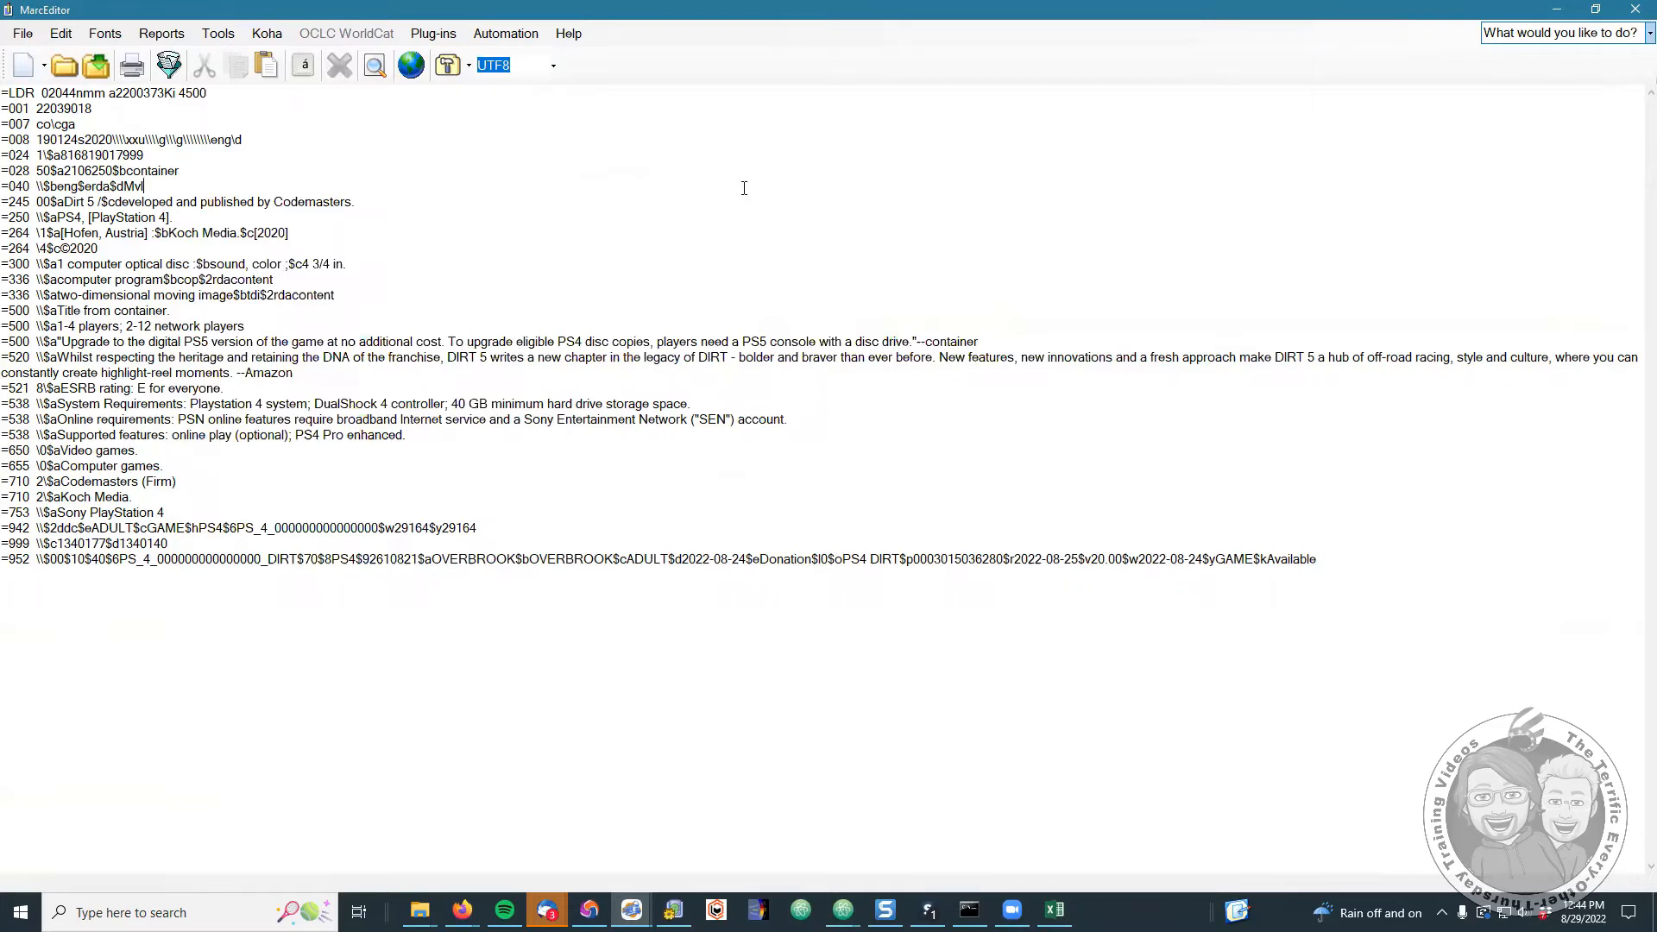
# - Close the MarcEditor without saving, switch to reportresults.csv in Excel and copy the biblionumbers in cells A2:A25
pyautogui.click(1638, 11)
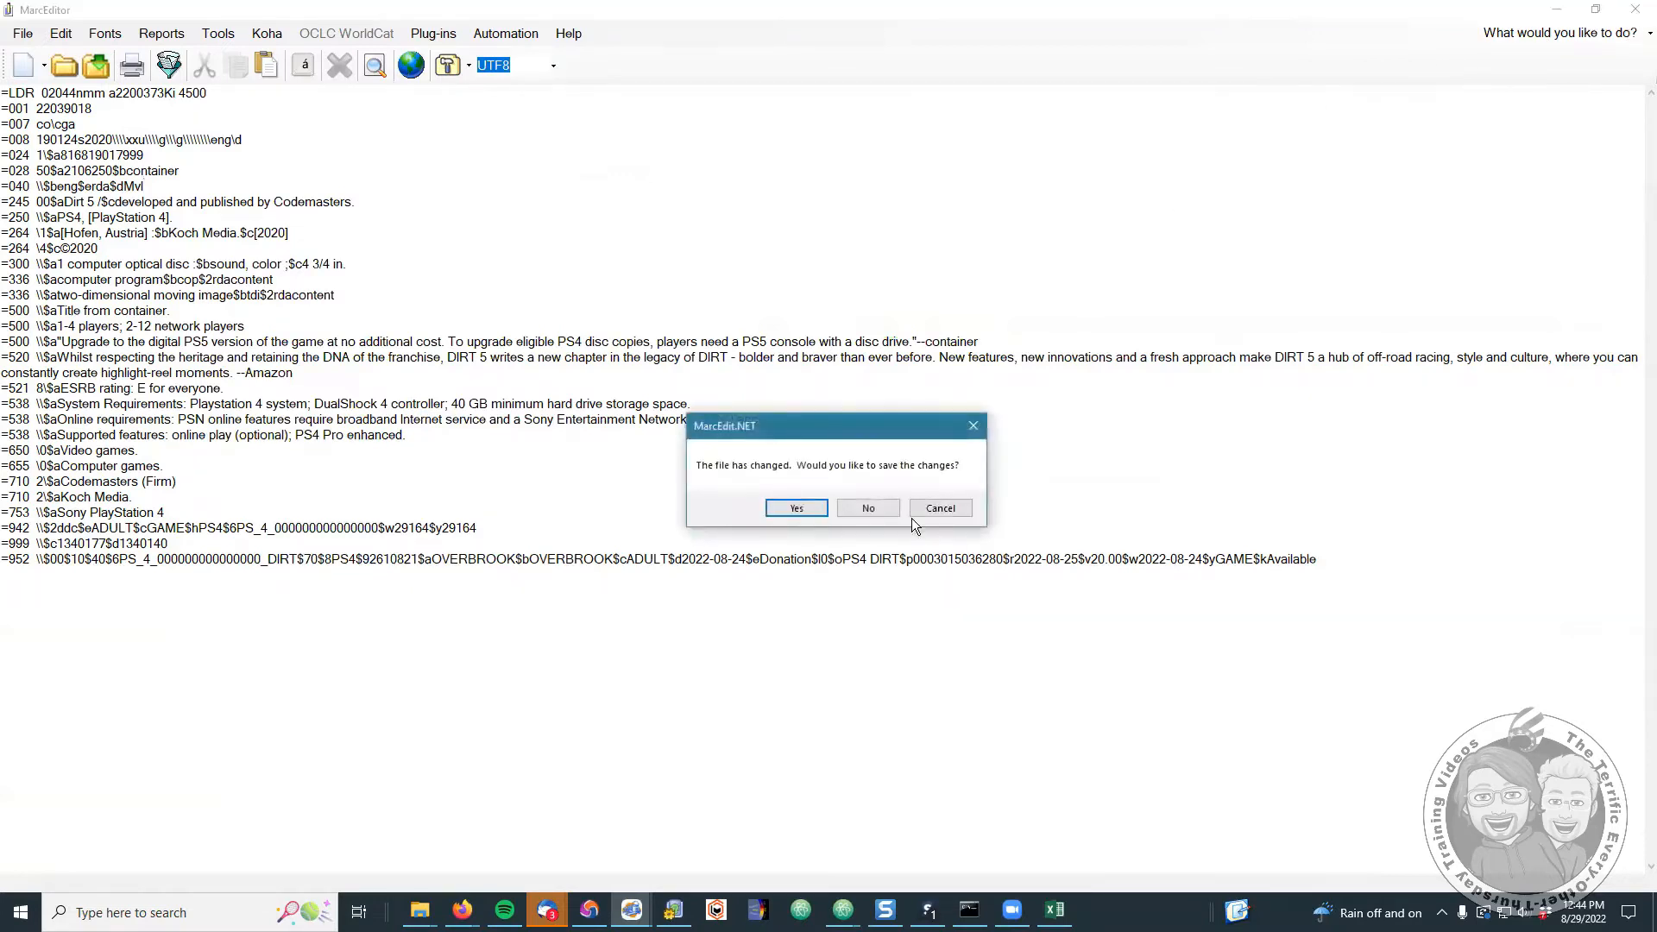
pyautogui.click(879, 513)
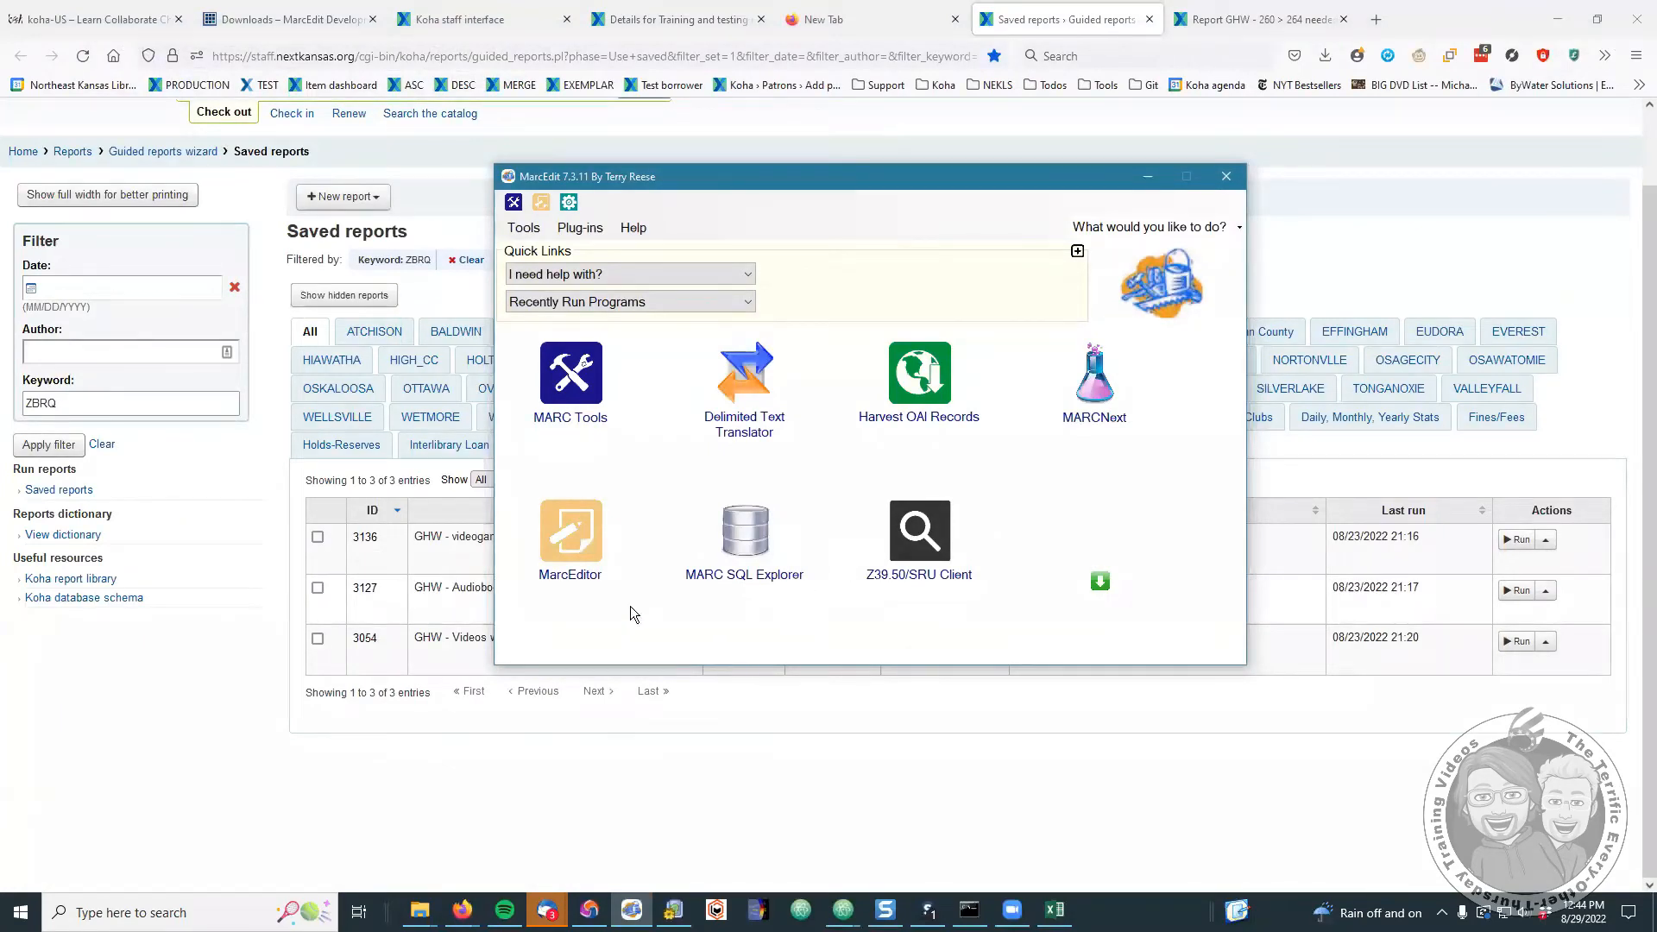
pyautogui.click(1077, 763)
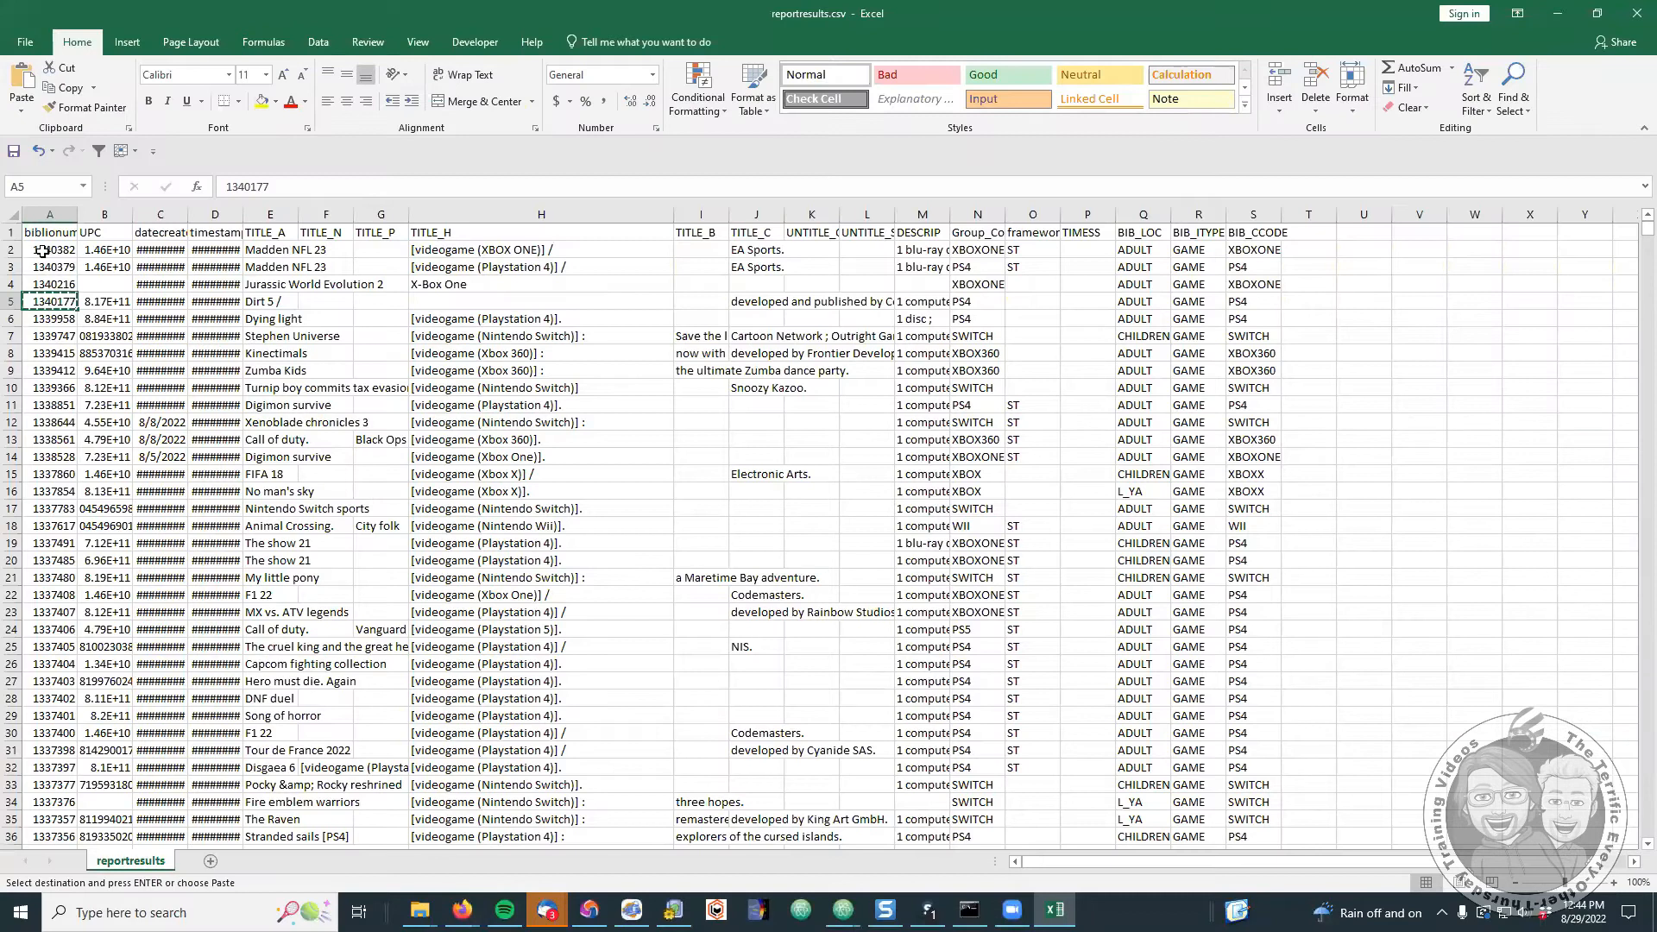
pyautogui.moveTo(50, 249); pyautogui.dragTo(74, 649)
pyautogui.hotkey('ctrl', 'c')
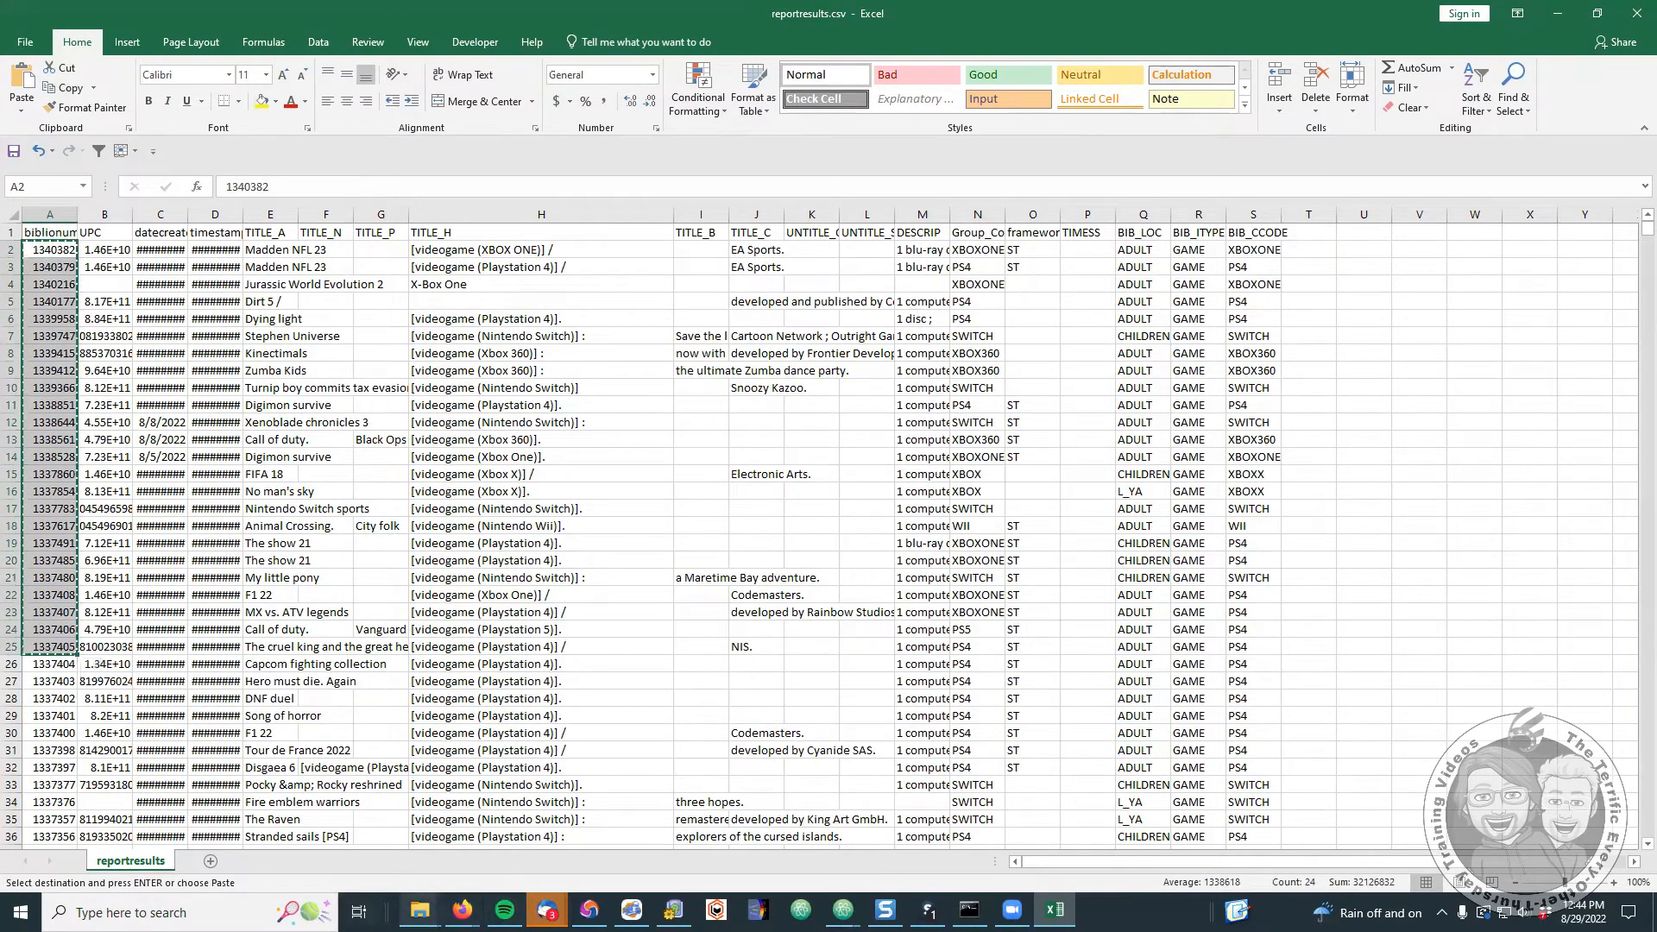
# - Launch Notepad through the Windows search and minimize the Excel window
pyautogui.moveTo(420, 911)
pyautogui.click(234, 839)
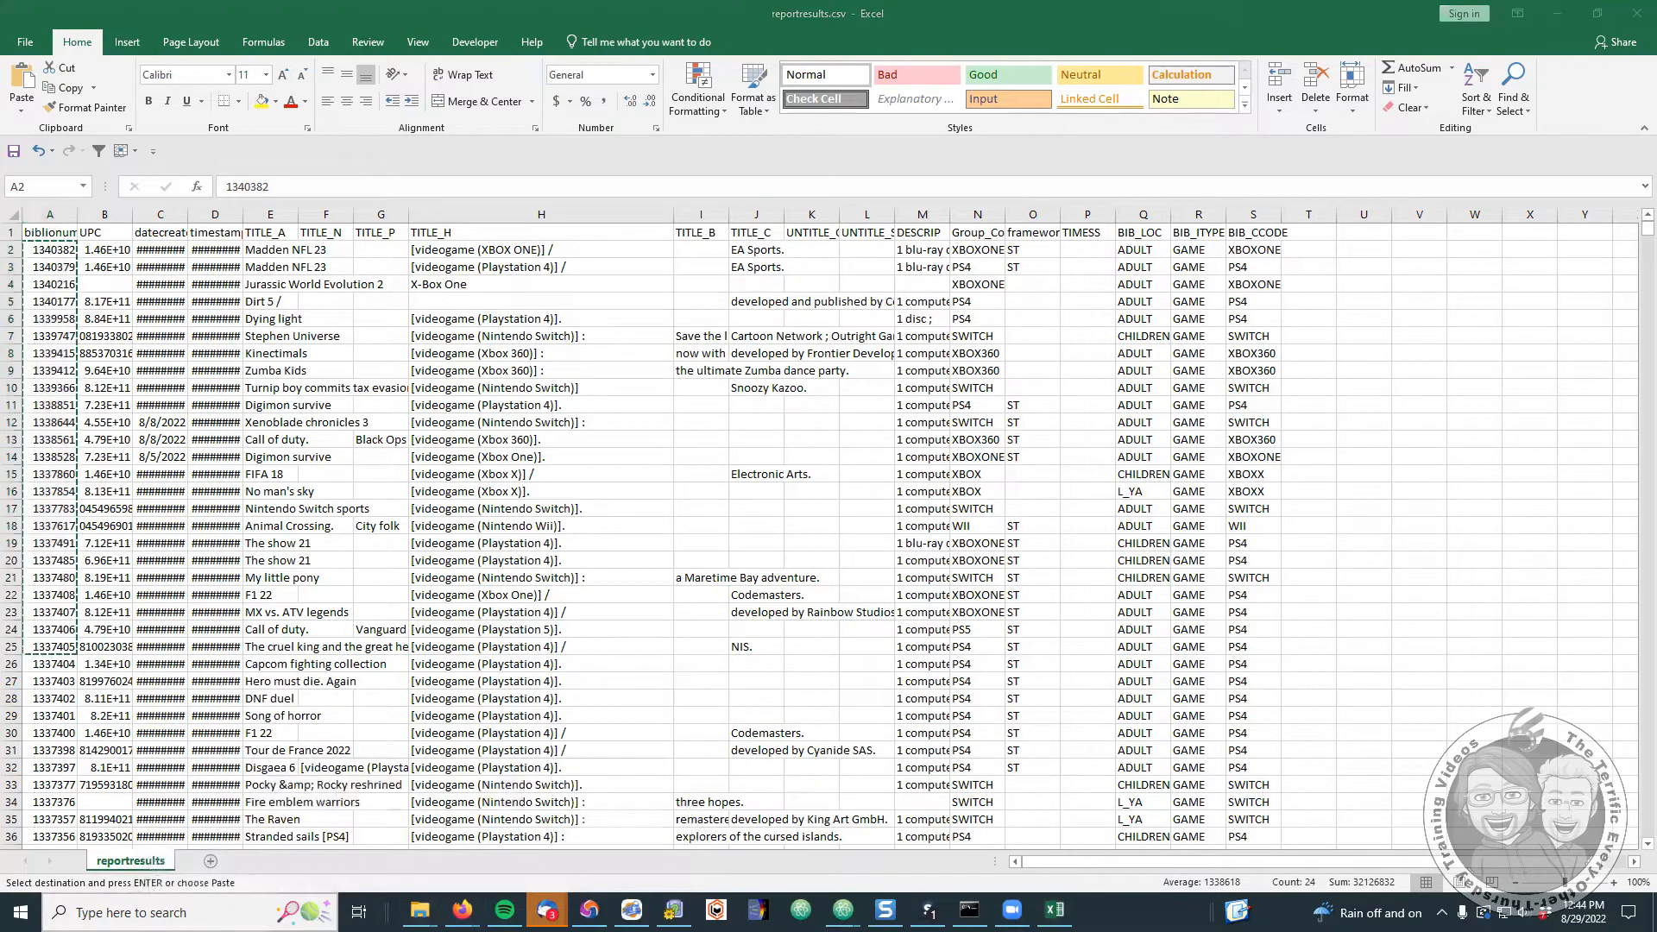
pyautogui.press('super')
pyautogui.write('notepad')
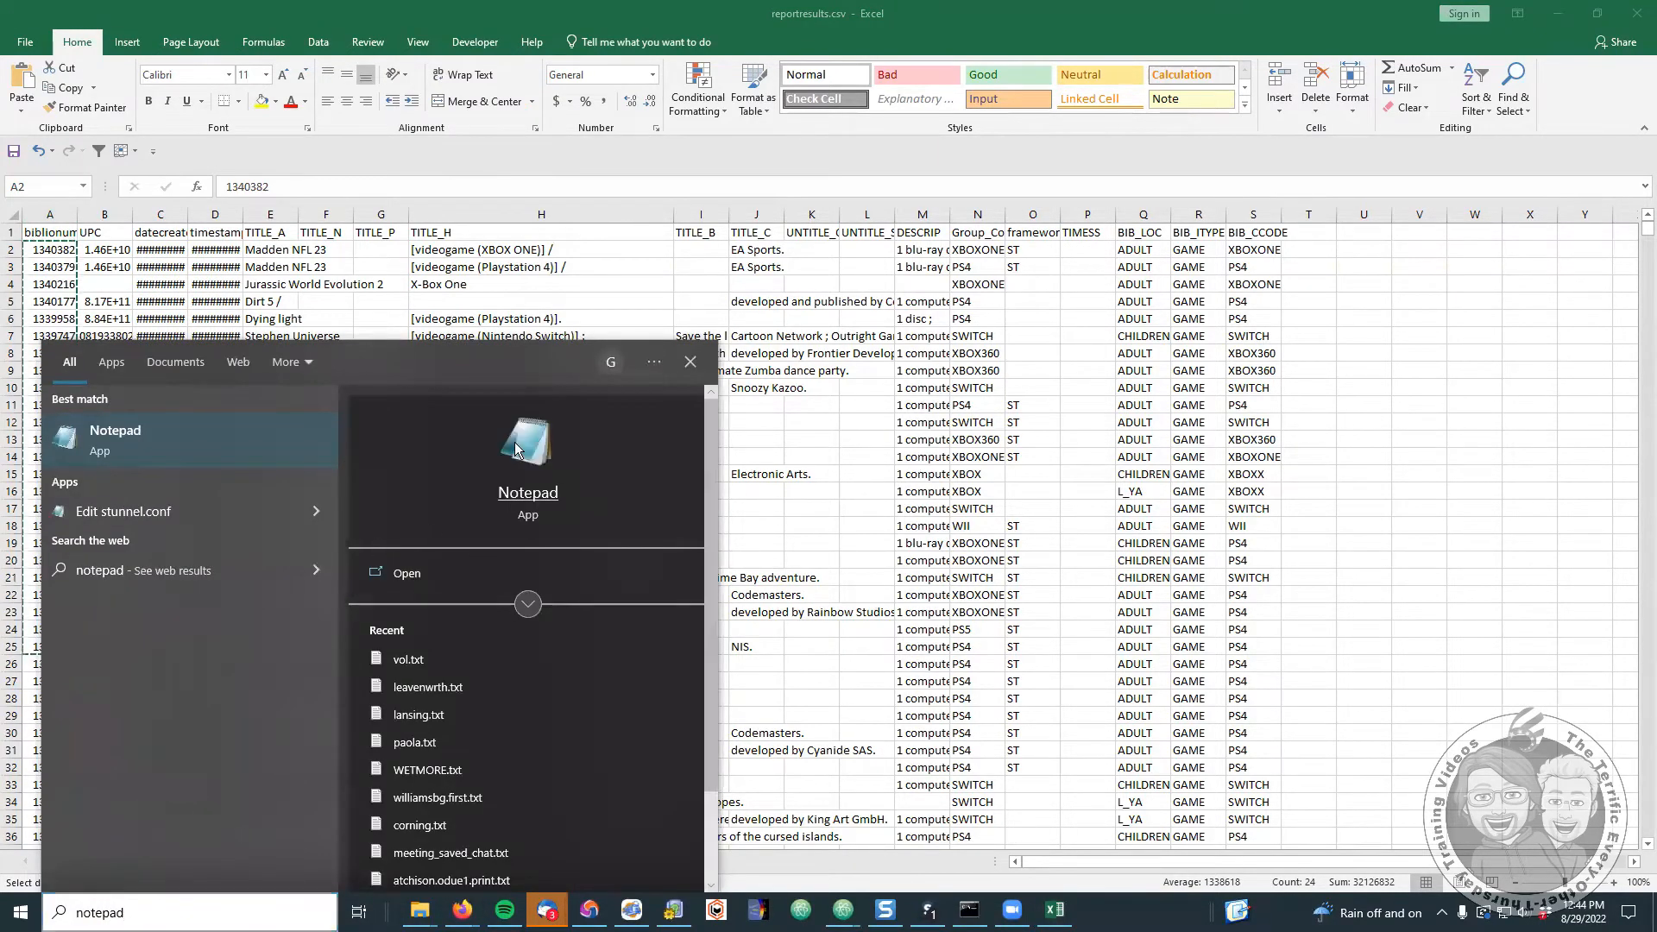
pyautogui.press('Return')
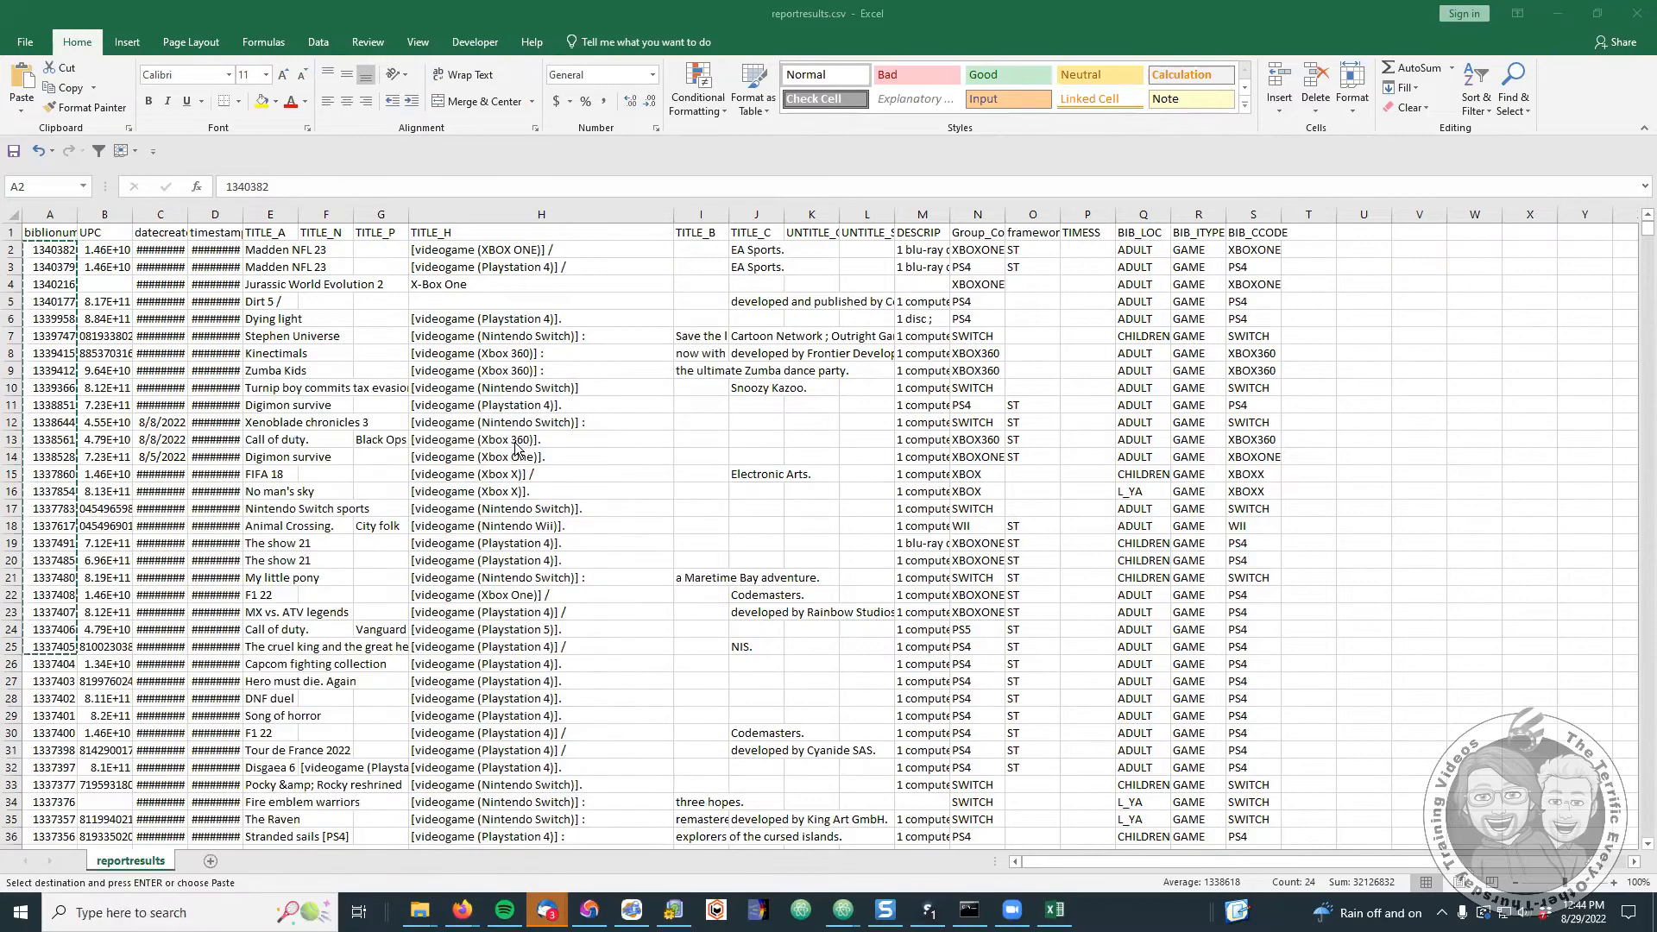
pyautogui.click(1557, 13)
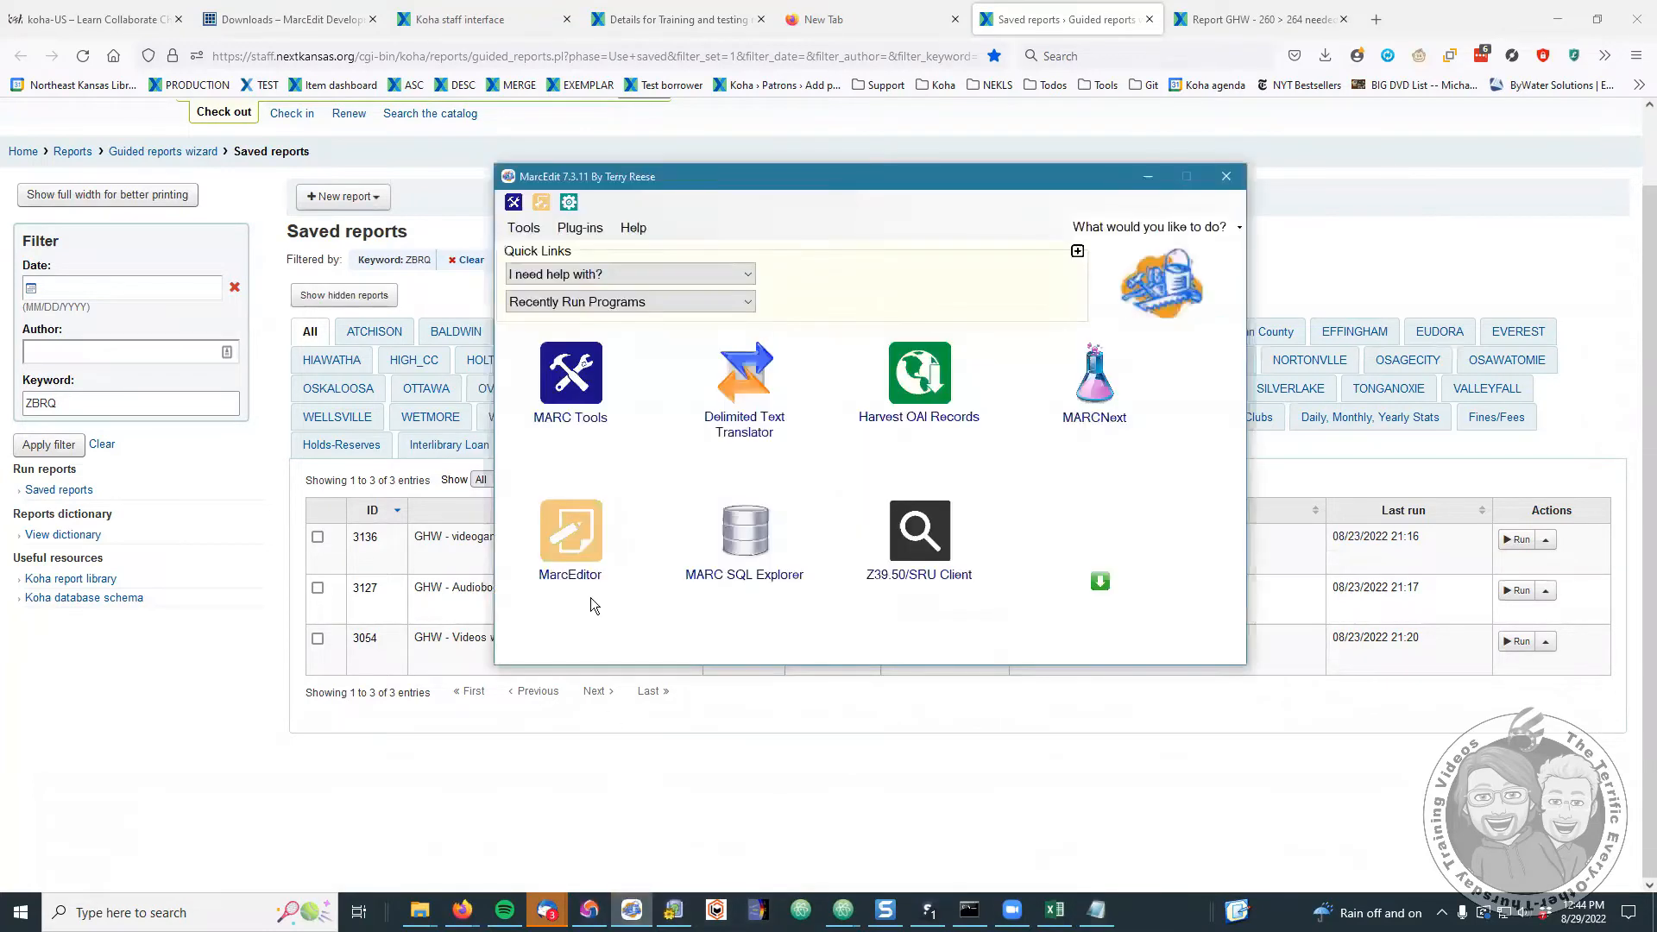
# - Open the MarcEditor, launch its Z39.50/SRU client and turn on batch search by record number
pyautogui.click(566, 575)
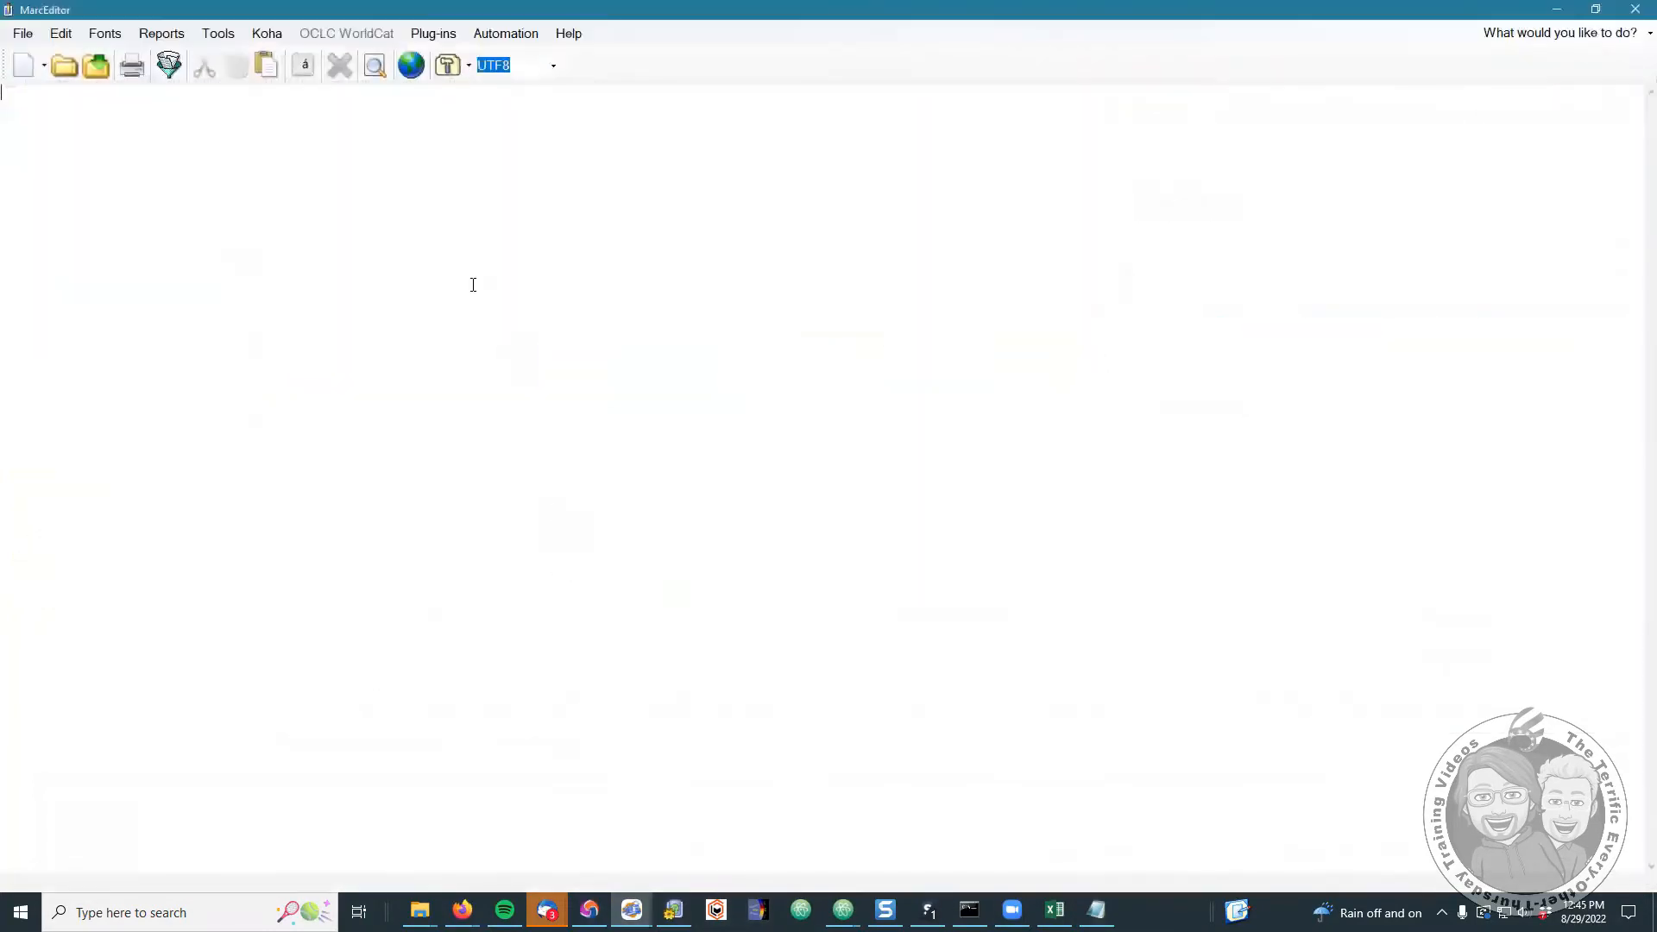
pyautogui.click(423, 73)
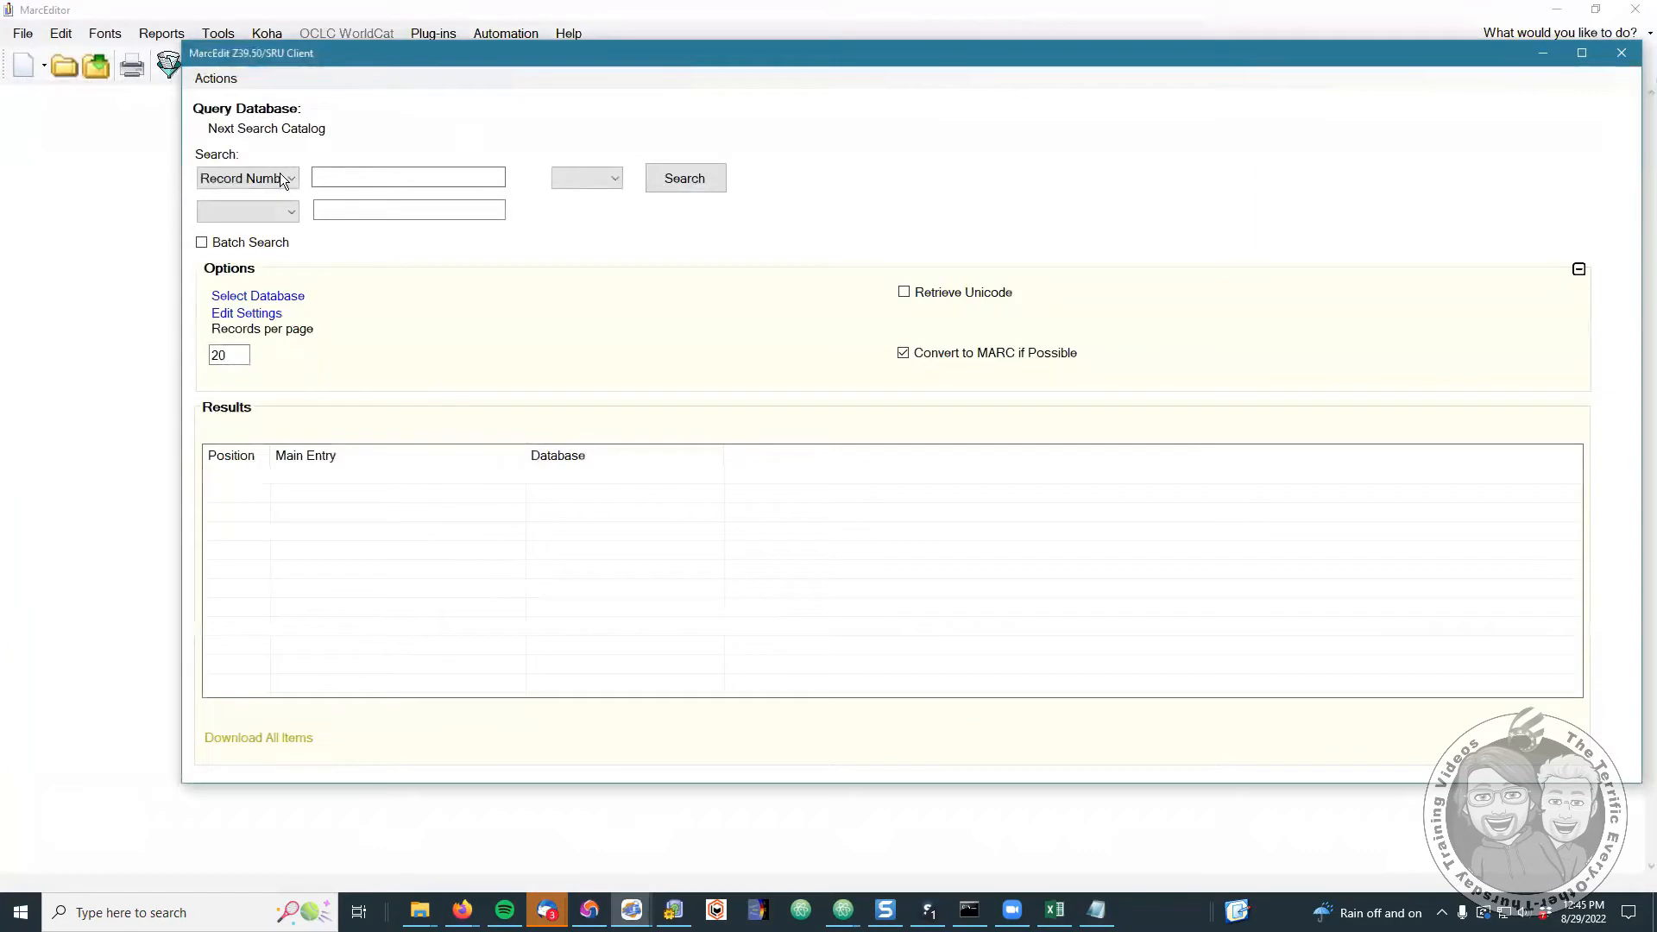
pyautogui.click(201, 243)
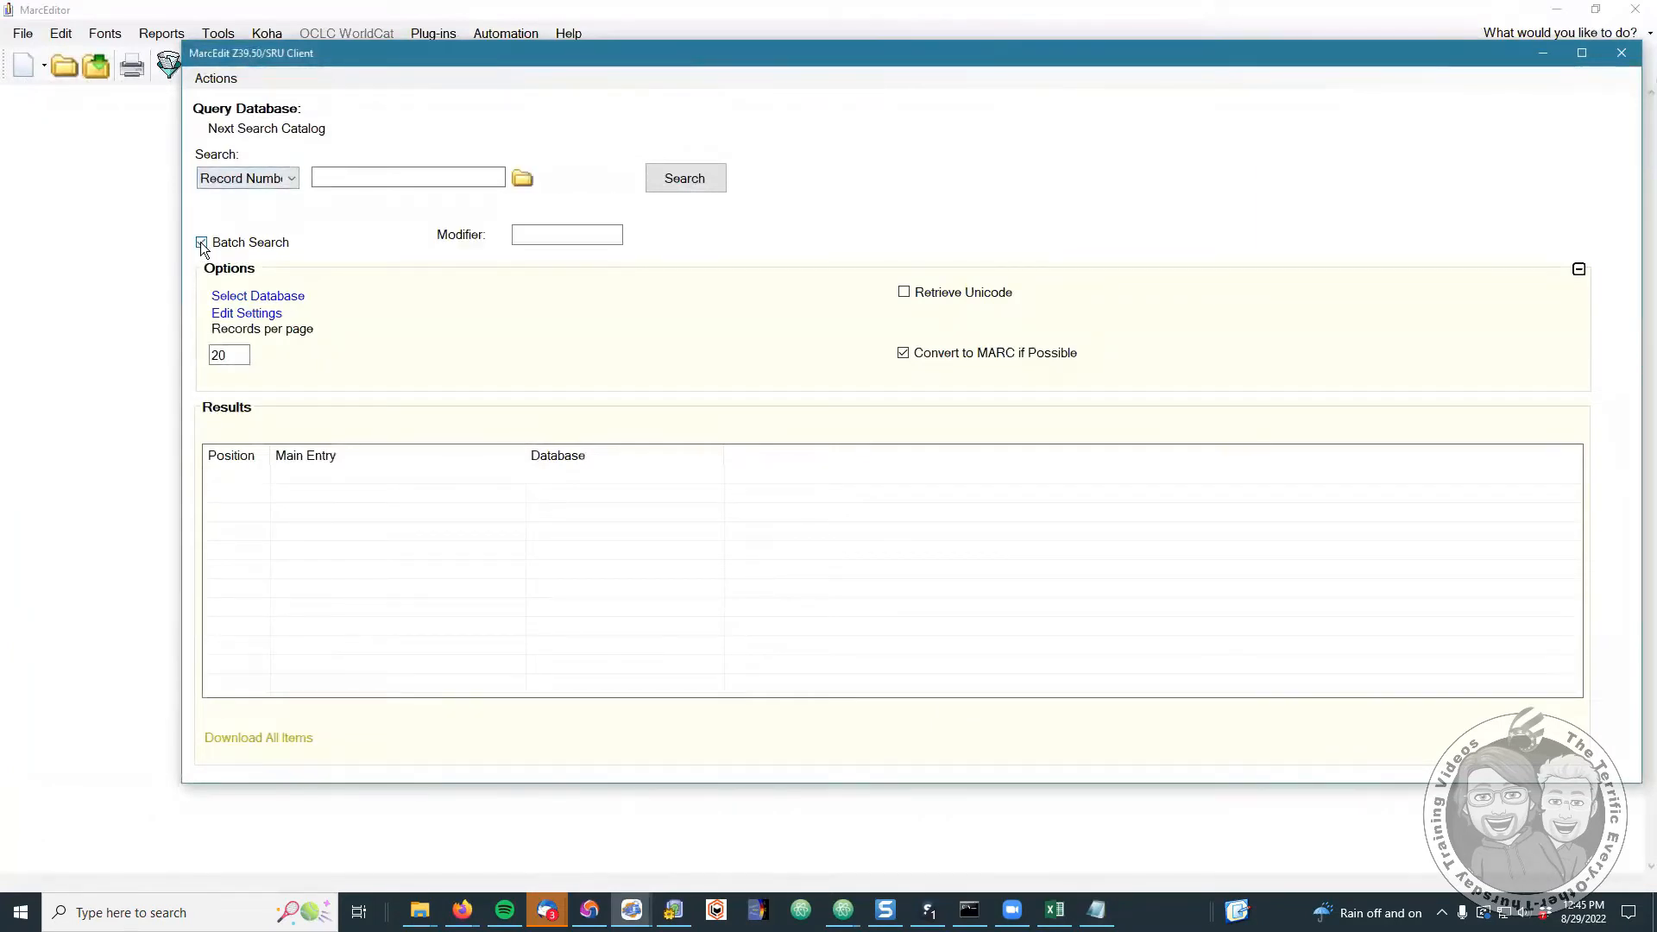
# - Choose test.txt from the Desktop's Workspace folder as the batch search file
pyautogui.click(522, 179)
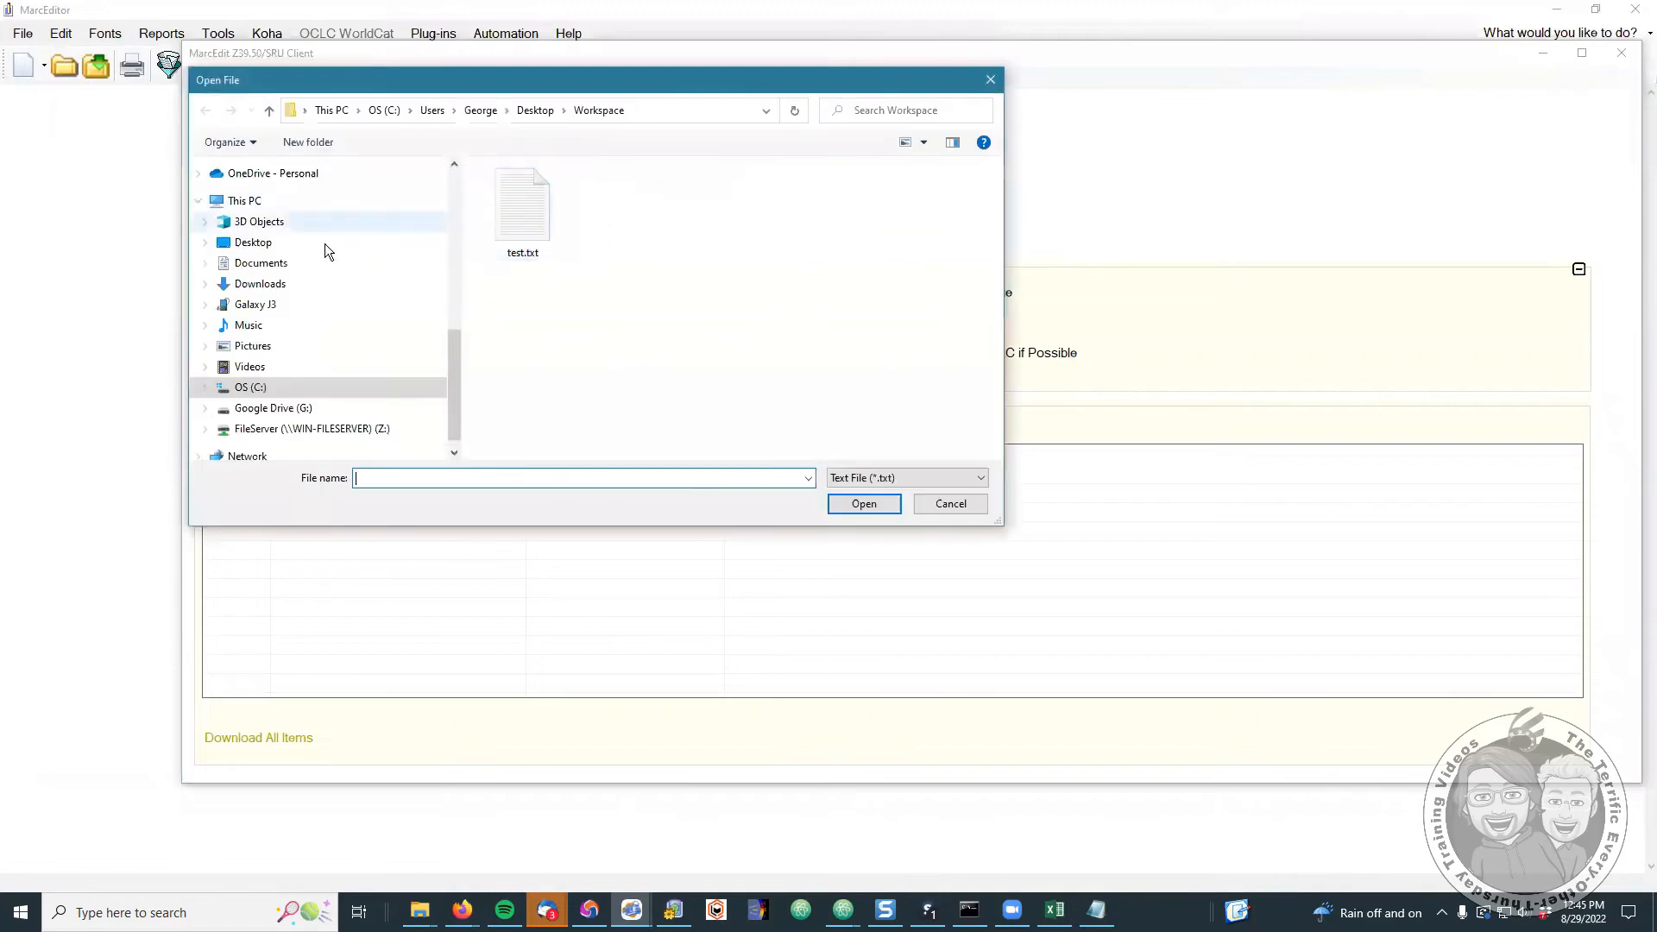
pyautogui.click(276, 244)
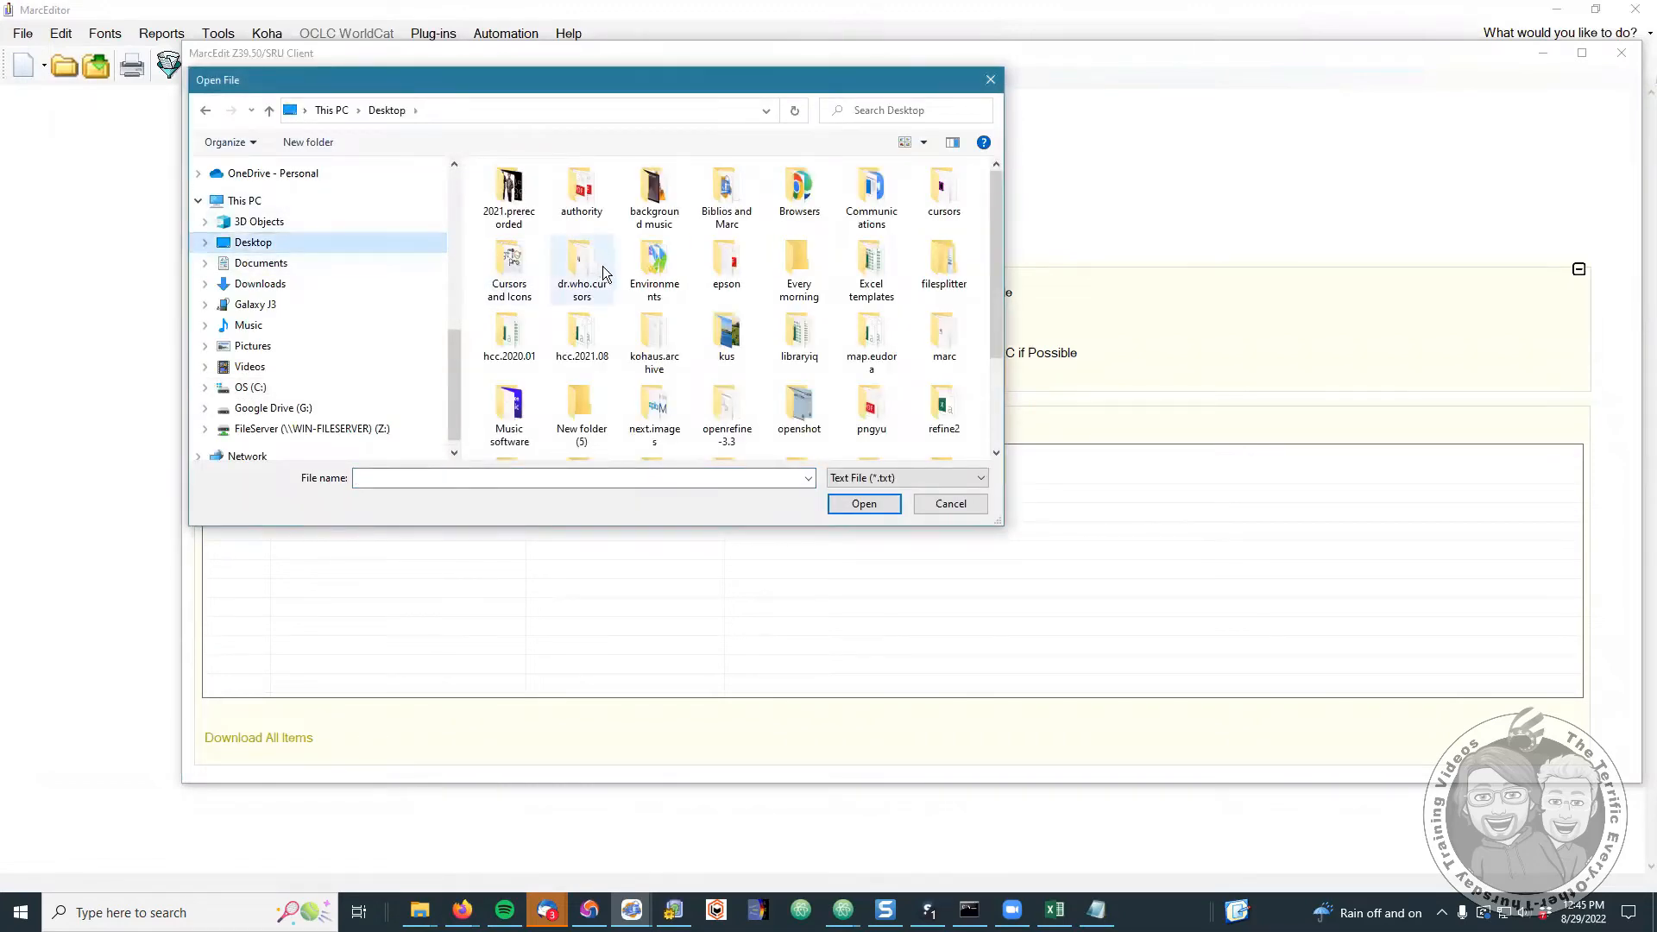
pyautogui.scroll(-2, 604, 272)
pyautogui.click(799, 336)
pyautogui.doubleClick(799, 337)
pyautogui.click(505, 233)
pyautogui.doubleClick(506, 233)
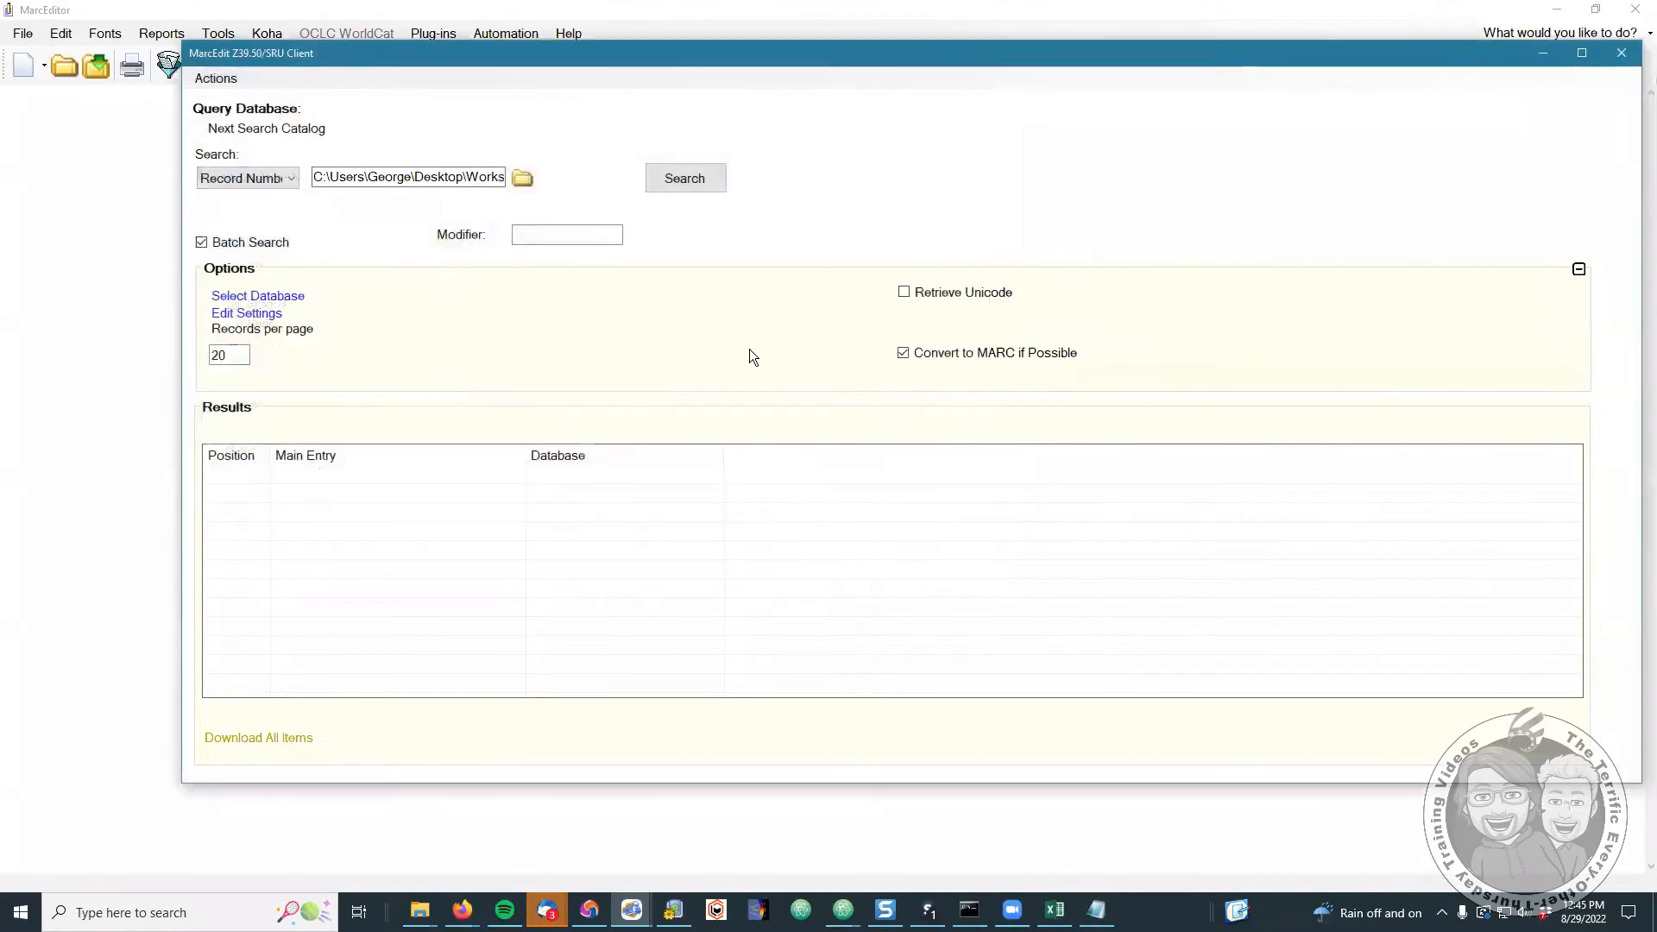
# - Run the batch search without direct loading, download all items into the MarcEditor and close the Z39.50/SRU client
pyautogui.click(685, 184)
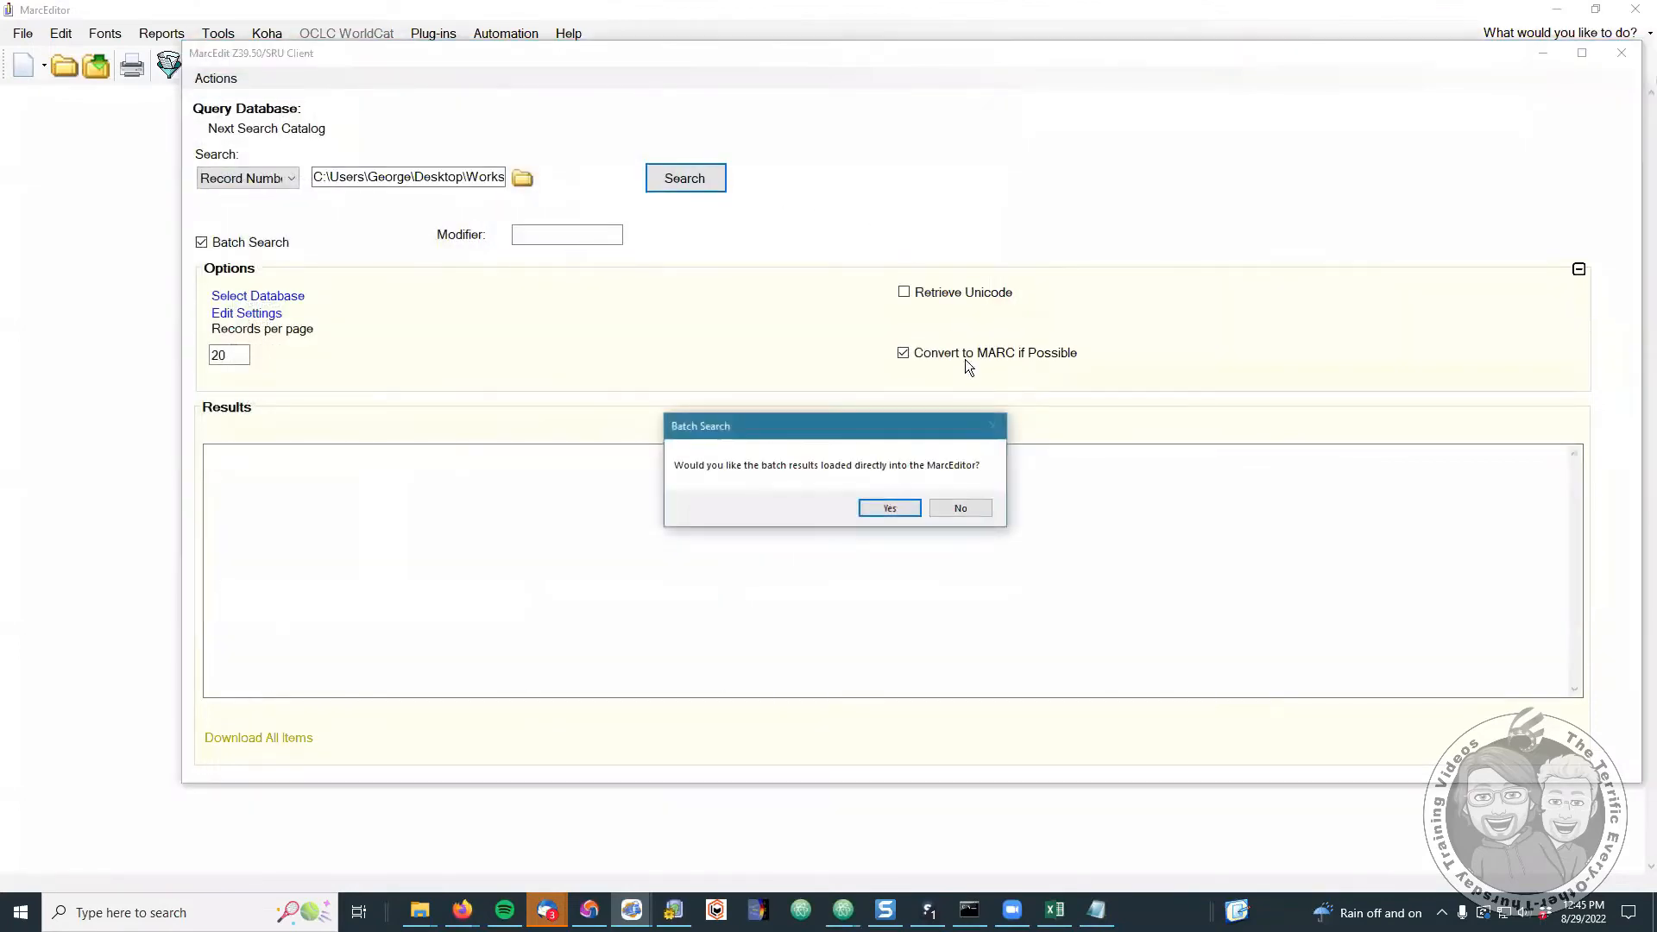
pyautogui.click(949, 508)
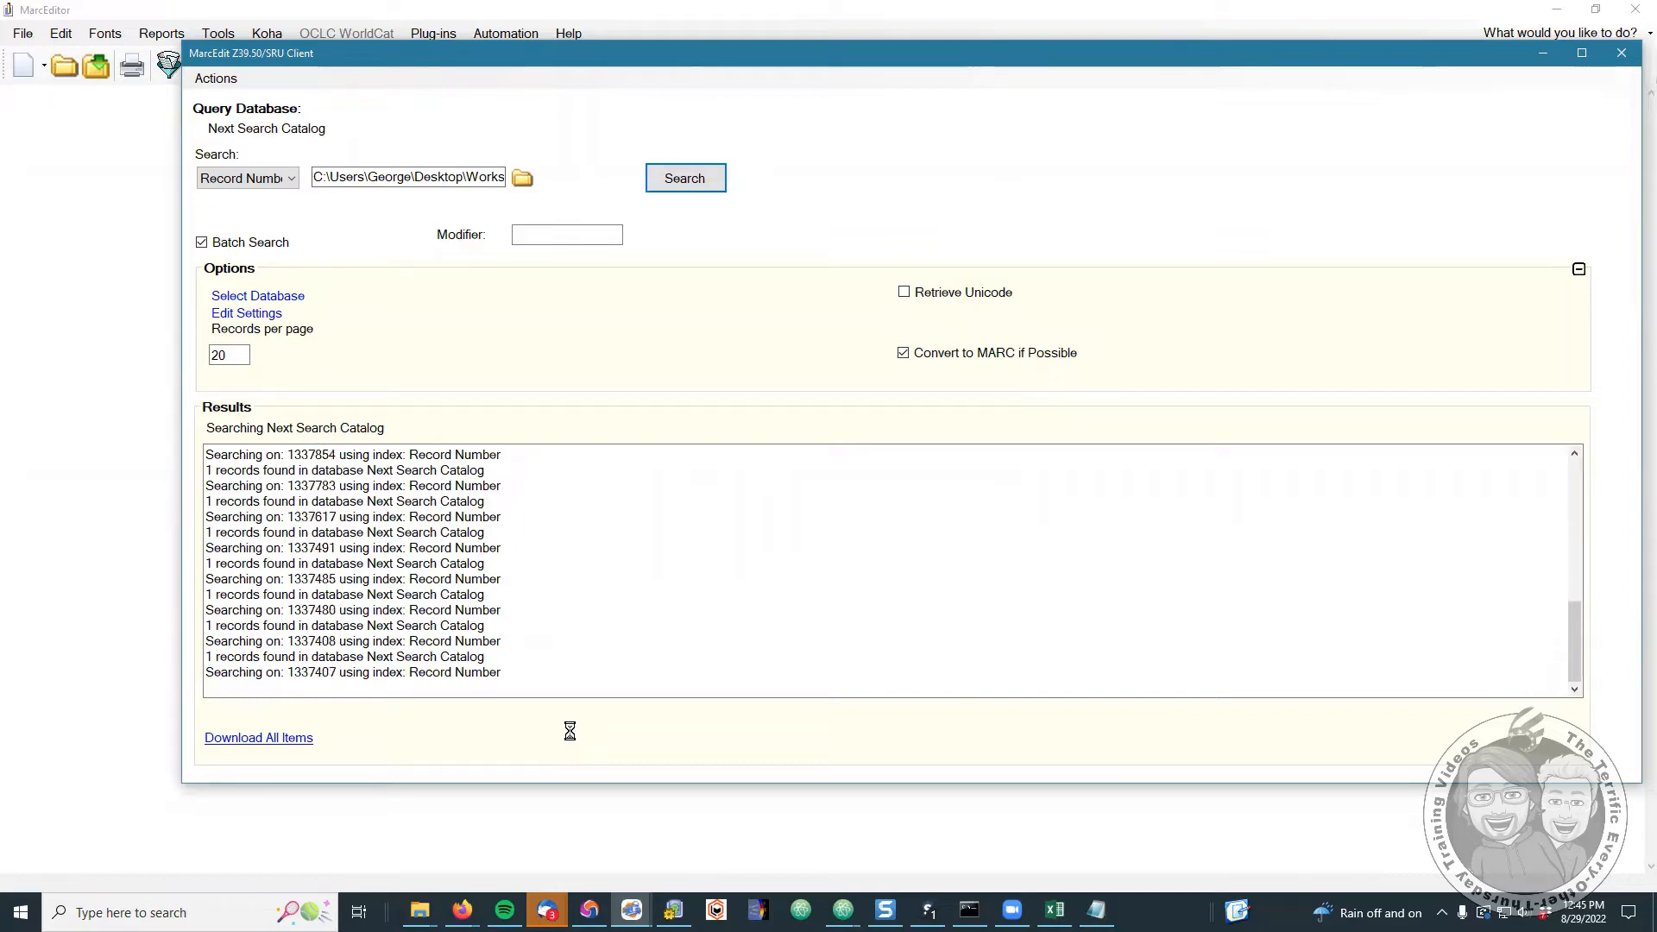
pyautogui.click(298, 740)
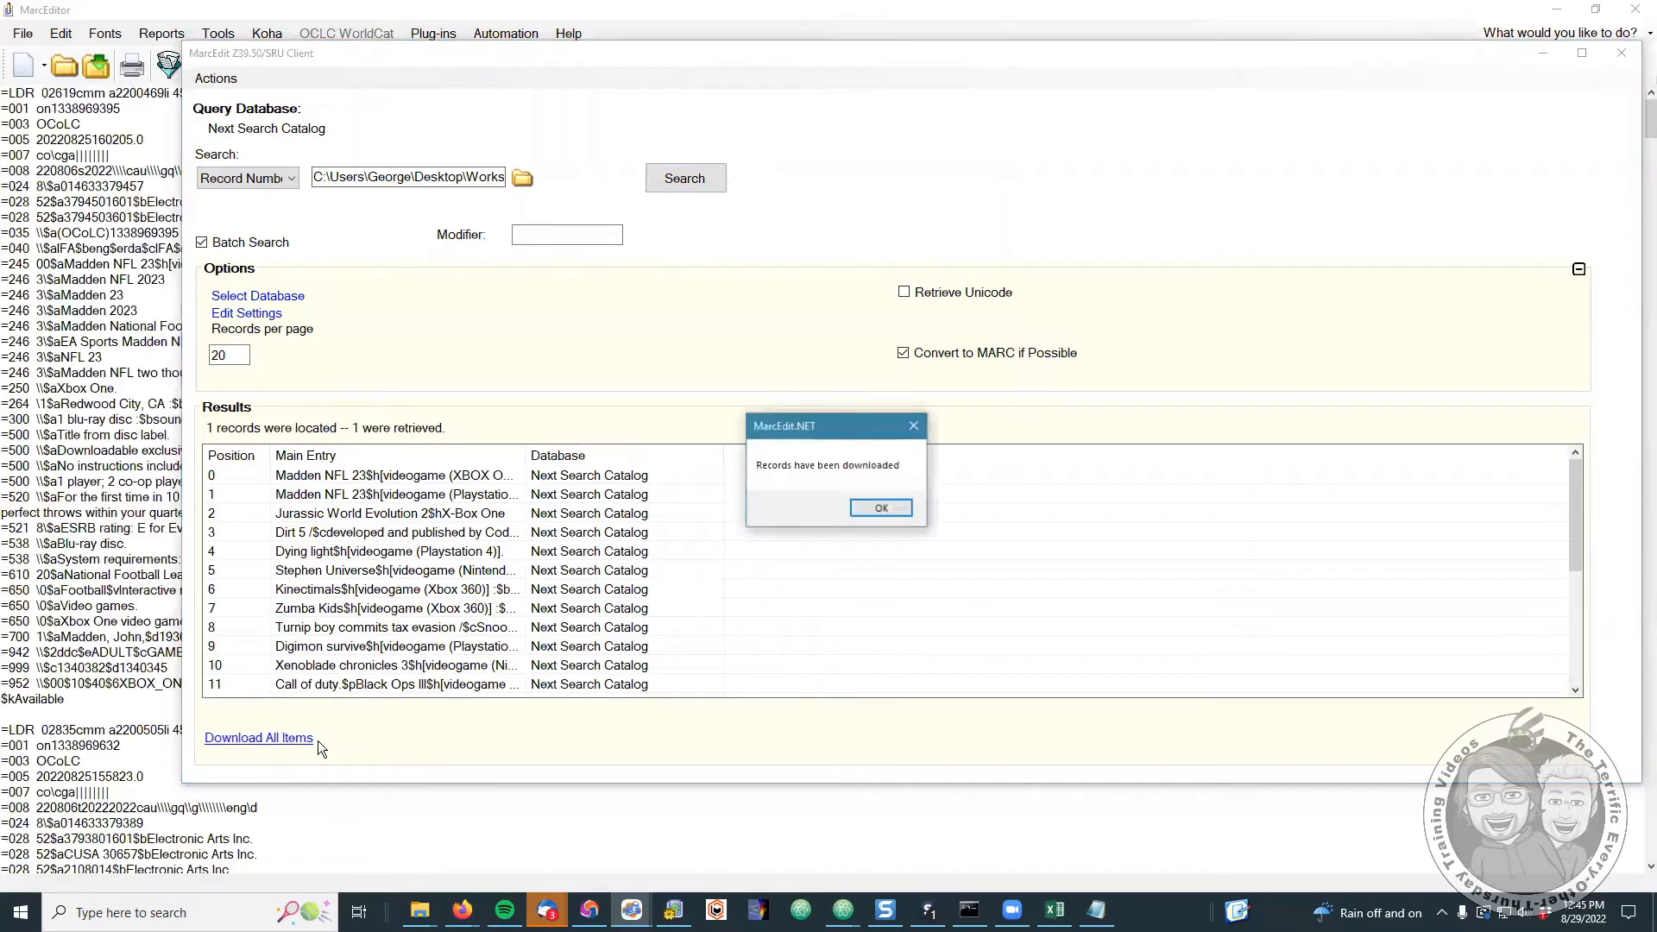
pyautogui.click(876, 510)
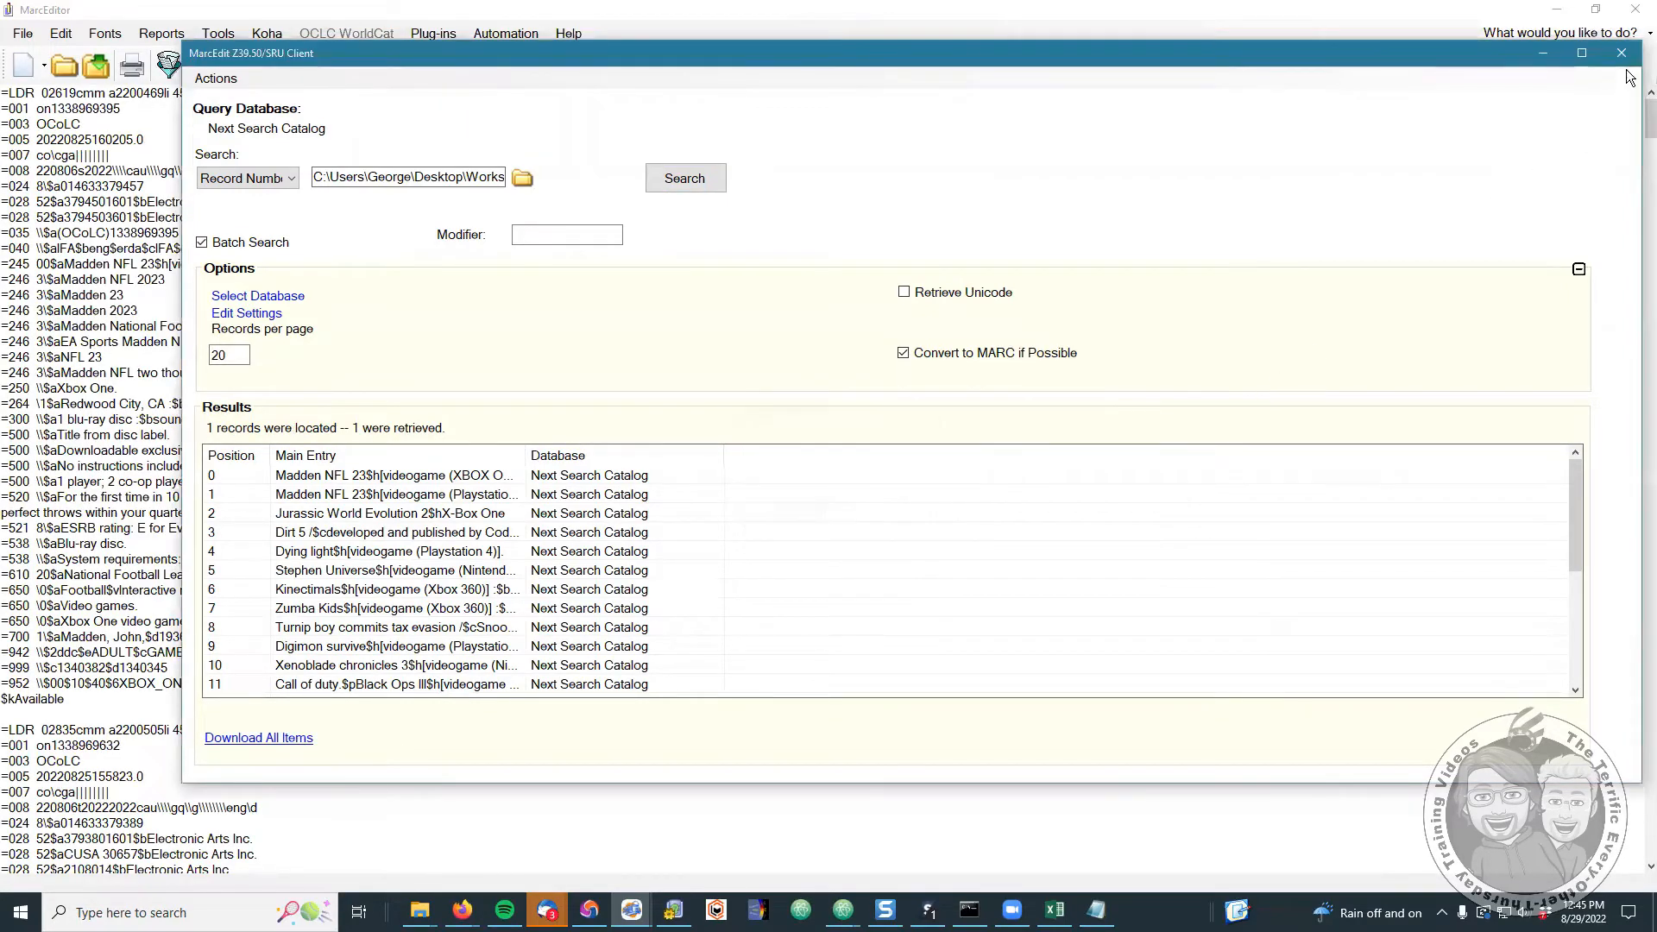
pyautogui.hotkey('alt', 'F4')
# - Look through the downloaded records and the task options for editing them, without running any task
pyautogui.scroll(-20, 567, 490)
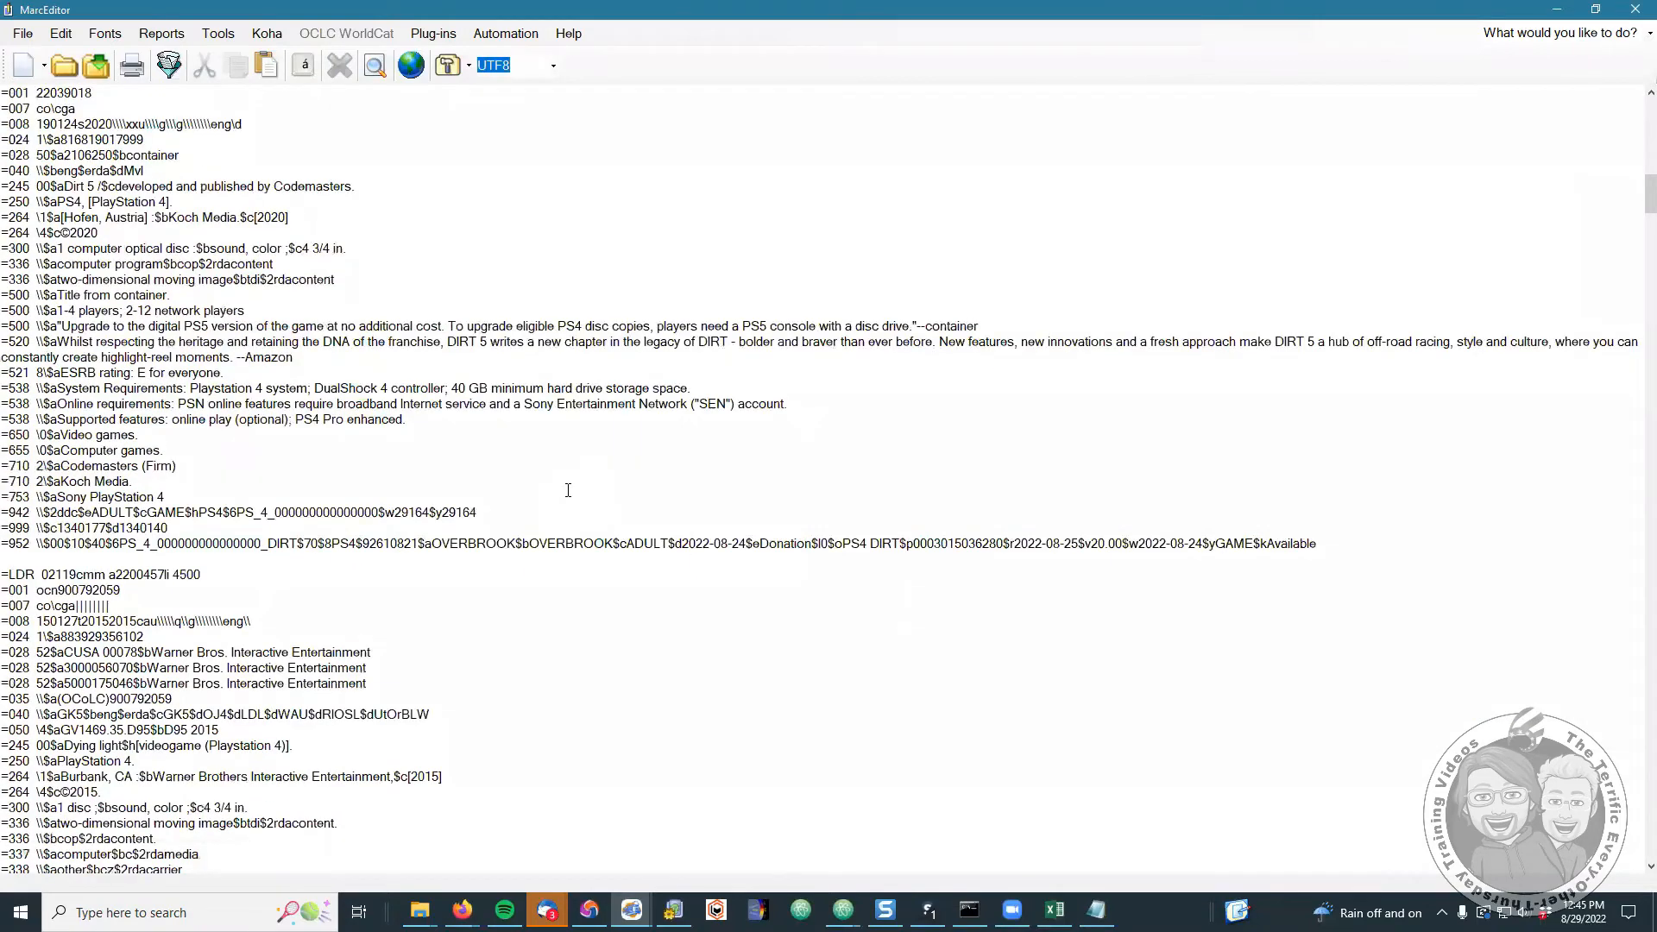
pyautogui.click(220, 33)
pyautogui.moveTo(354, 340)
pyautogui.moveTo(681, 341)
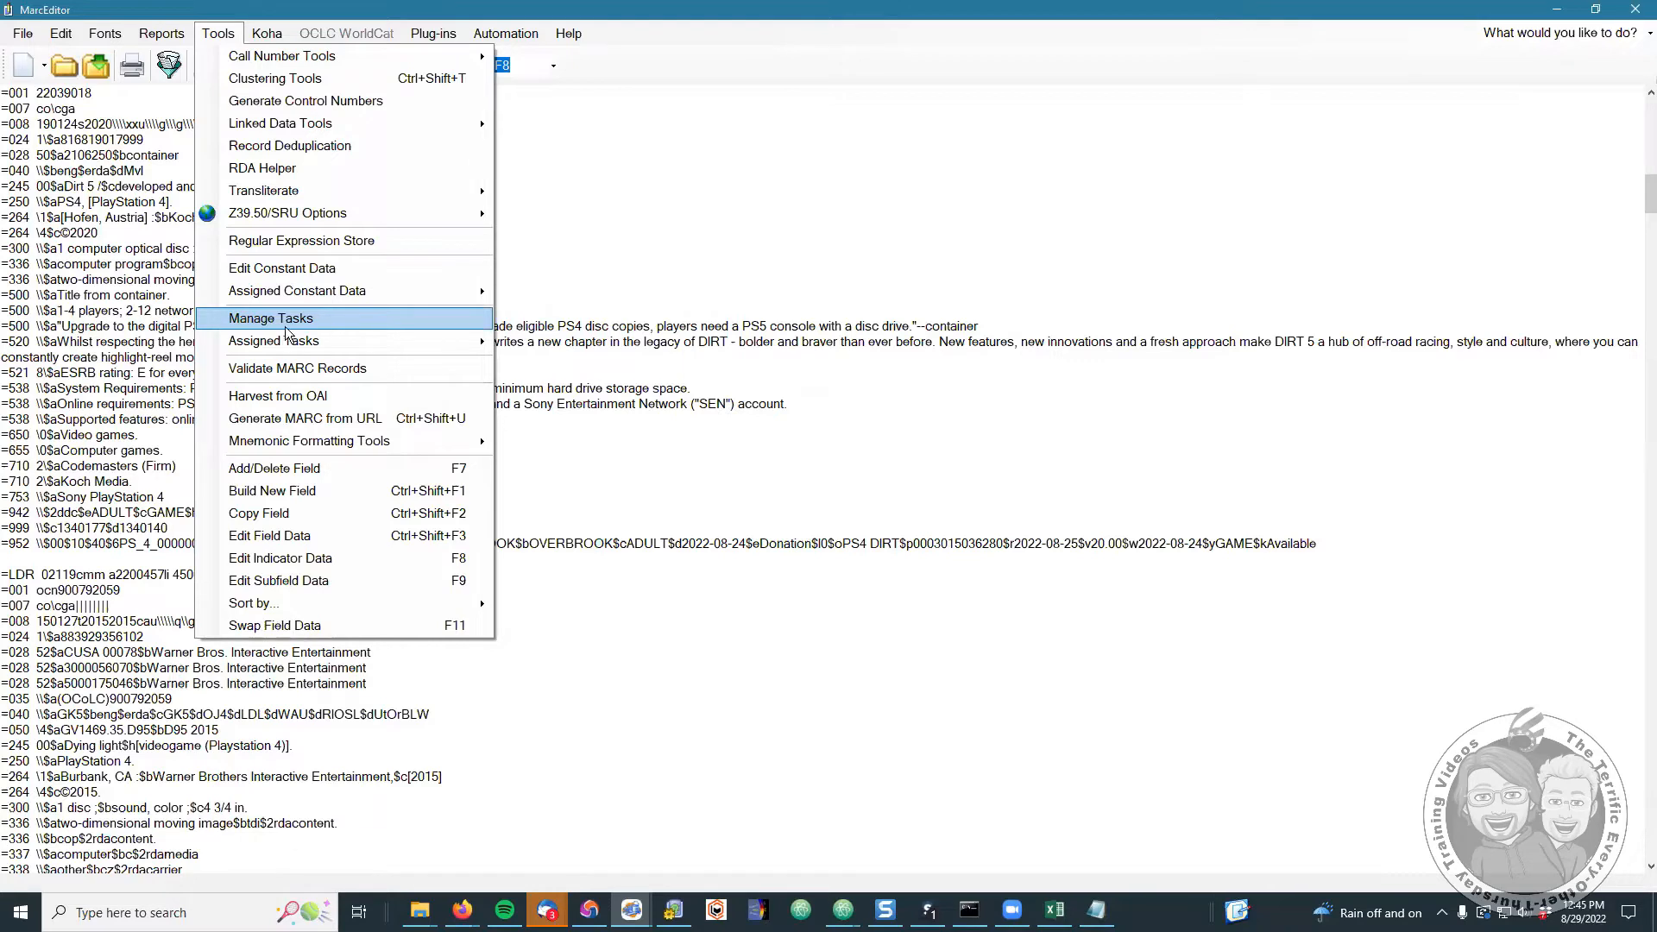
pyautogui.click(666, 209)
pyautogui.scroll(-10, 364, 437)
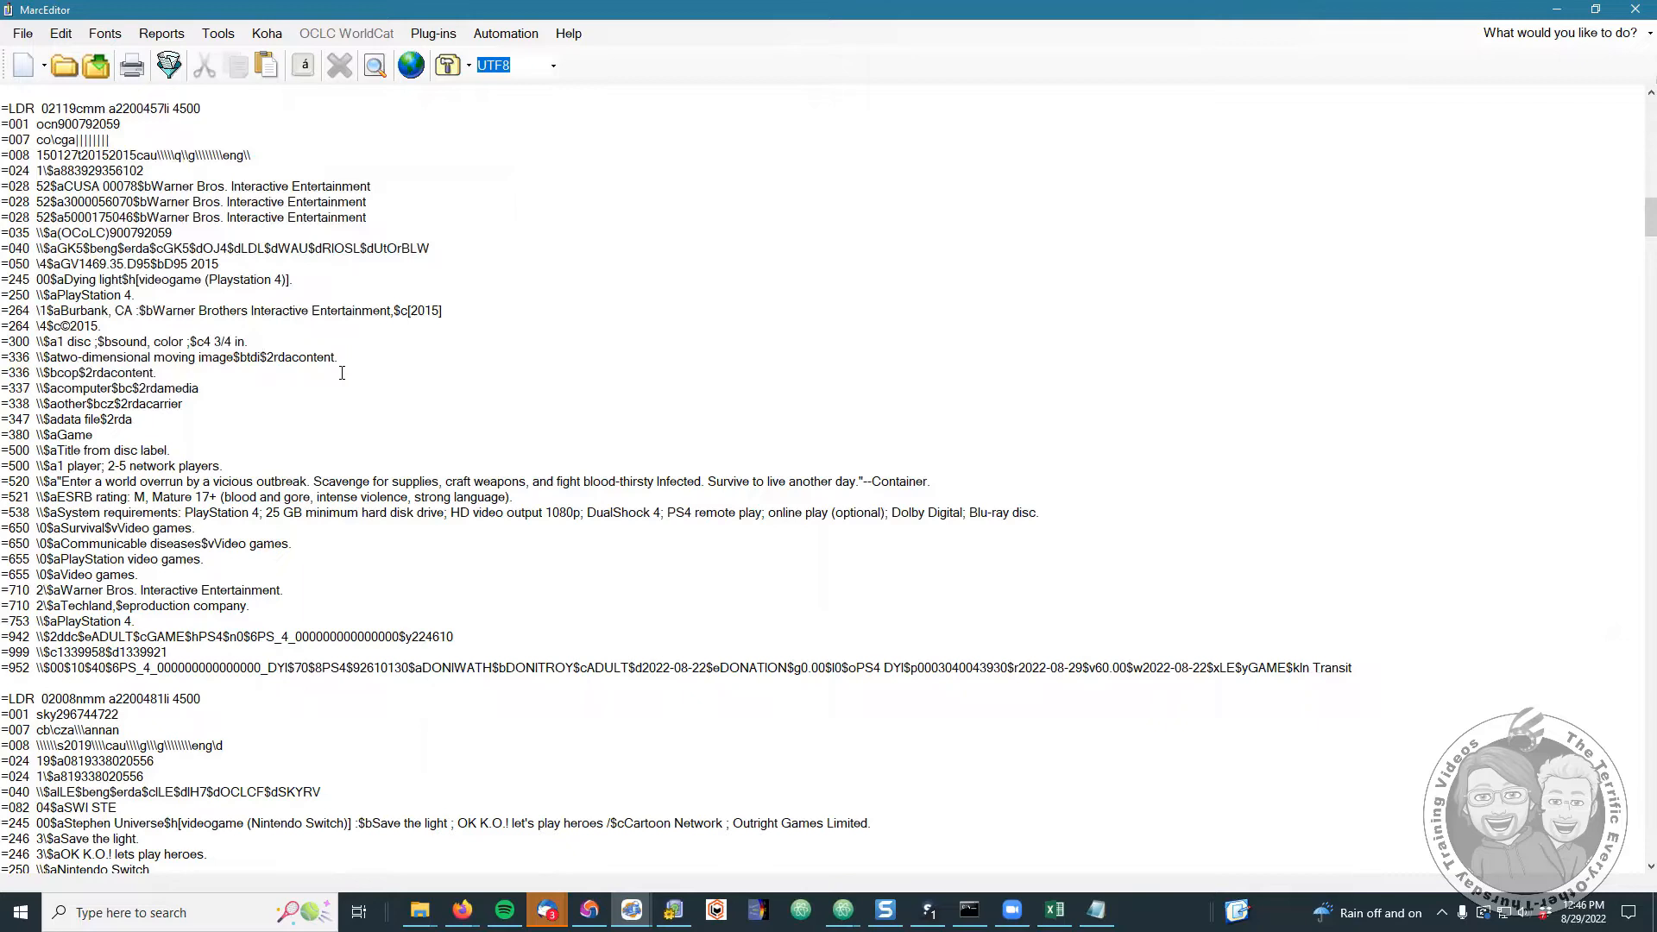
pyautogui.scroll(7, 540, 347)
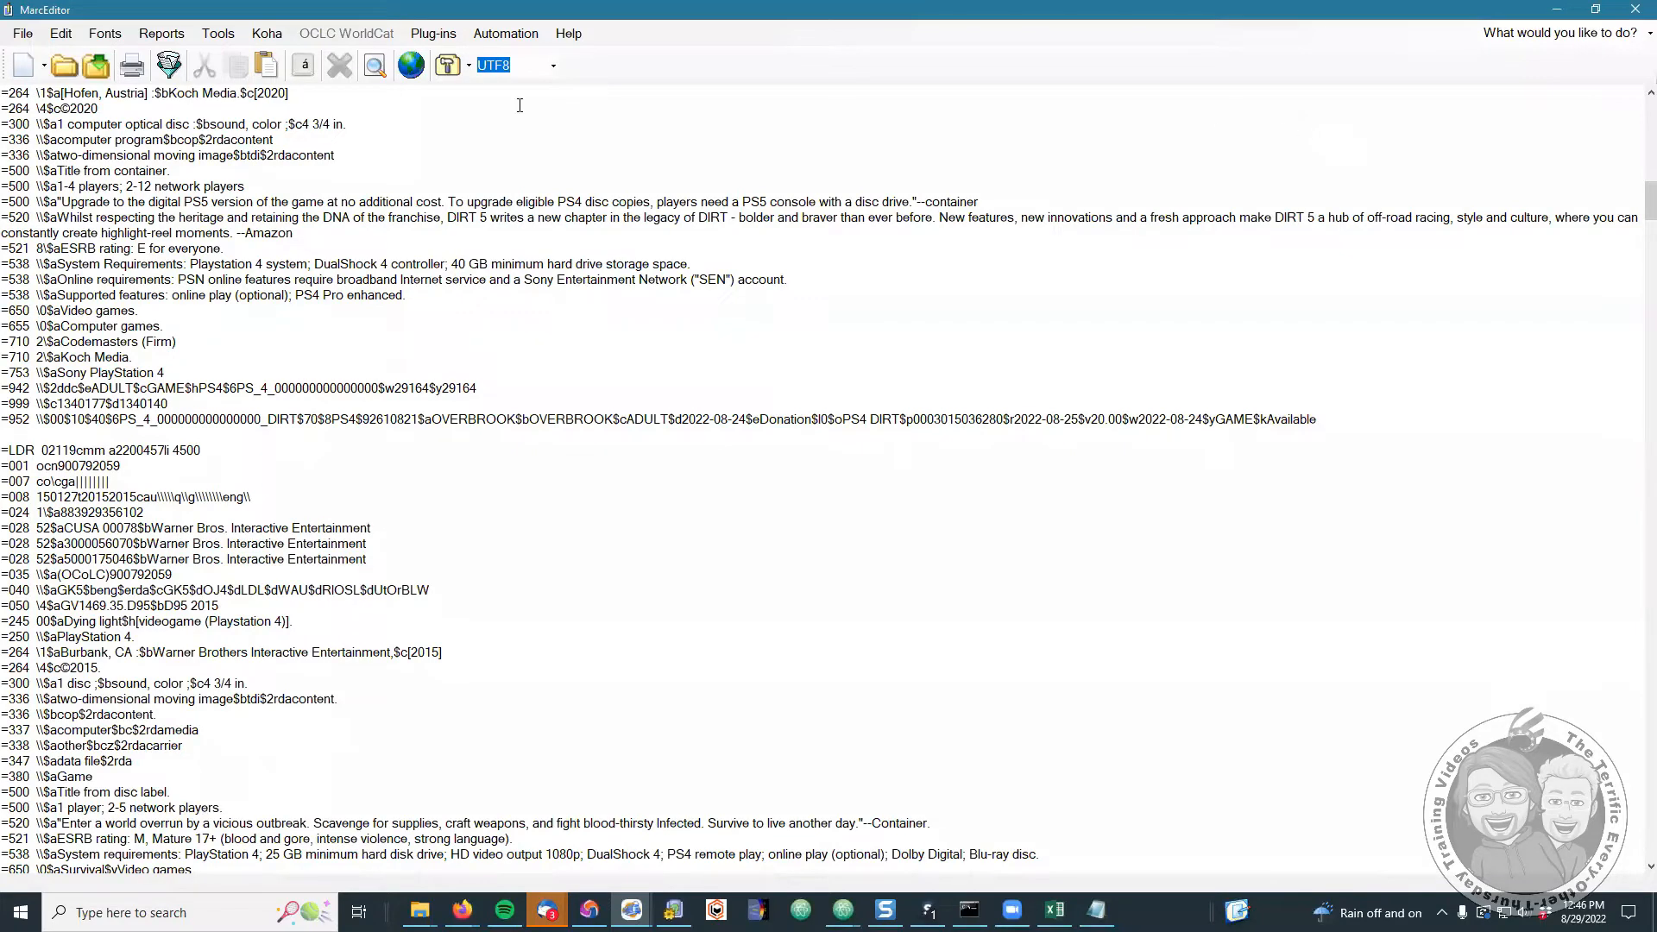
# - View the Edit Field Data batch tool and close it without processing anything
pyautogui.click(218, 33)
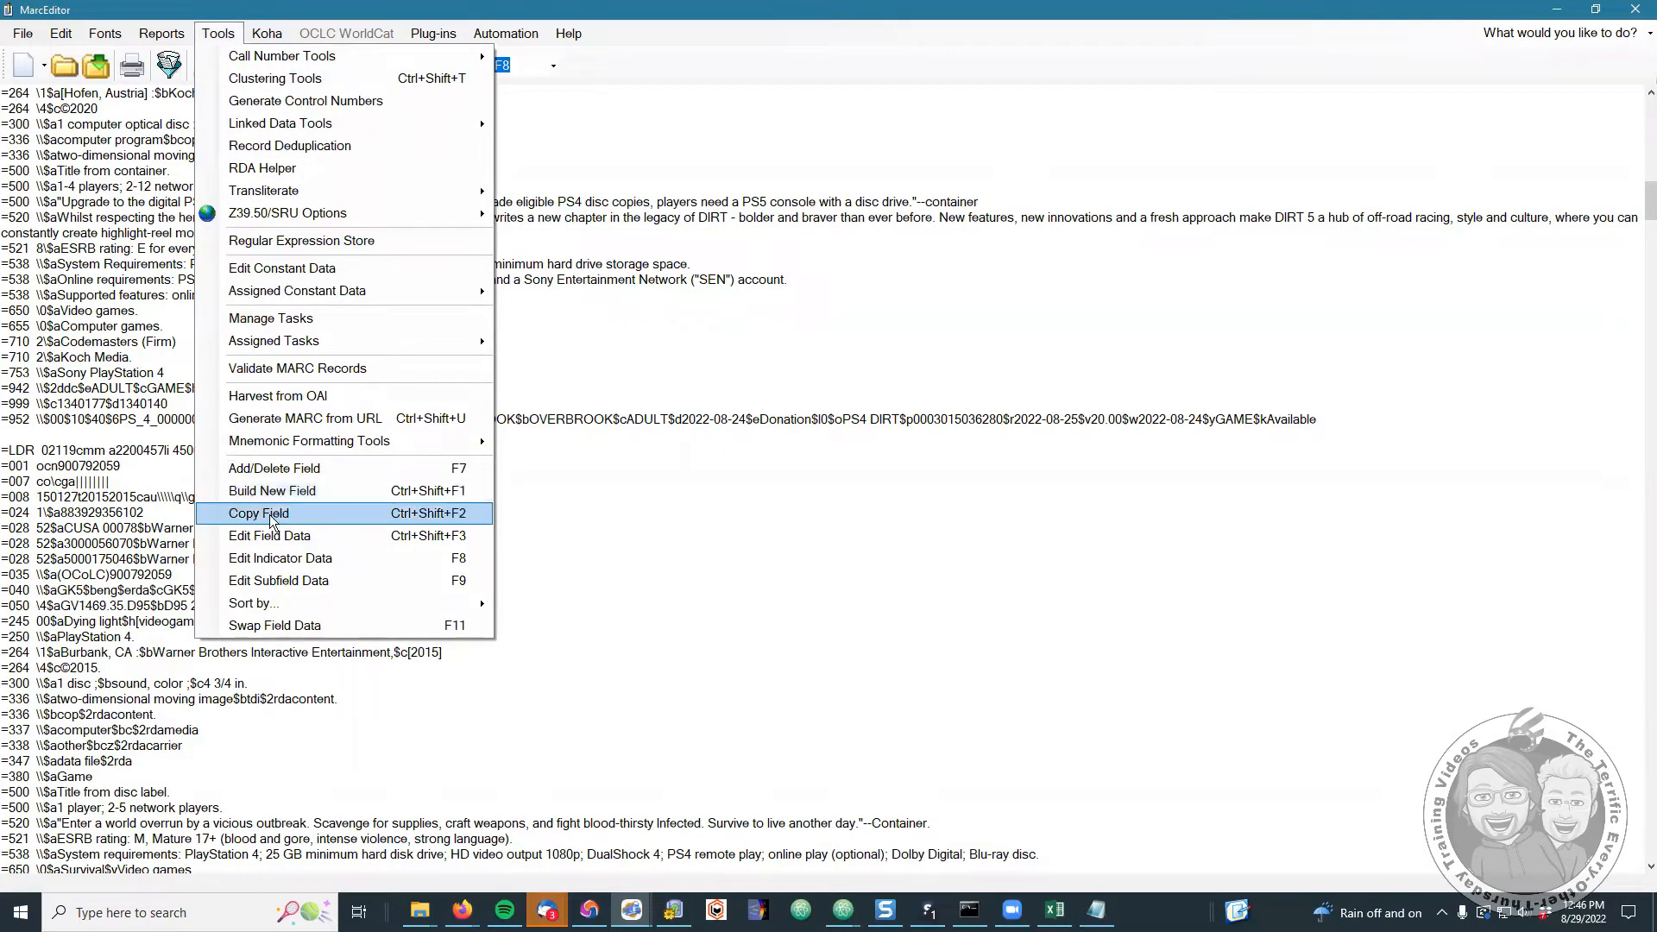
pyautogui.click(269, 542)
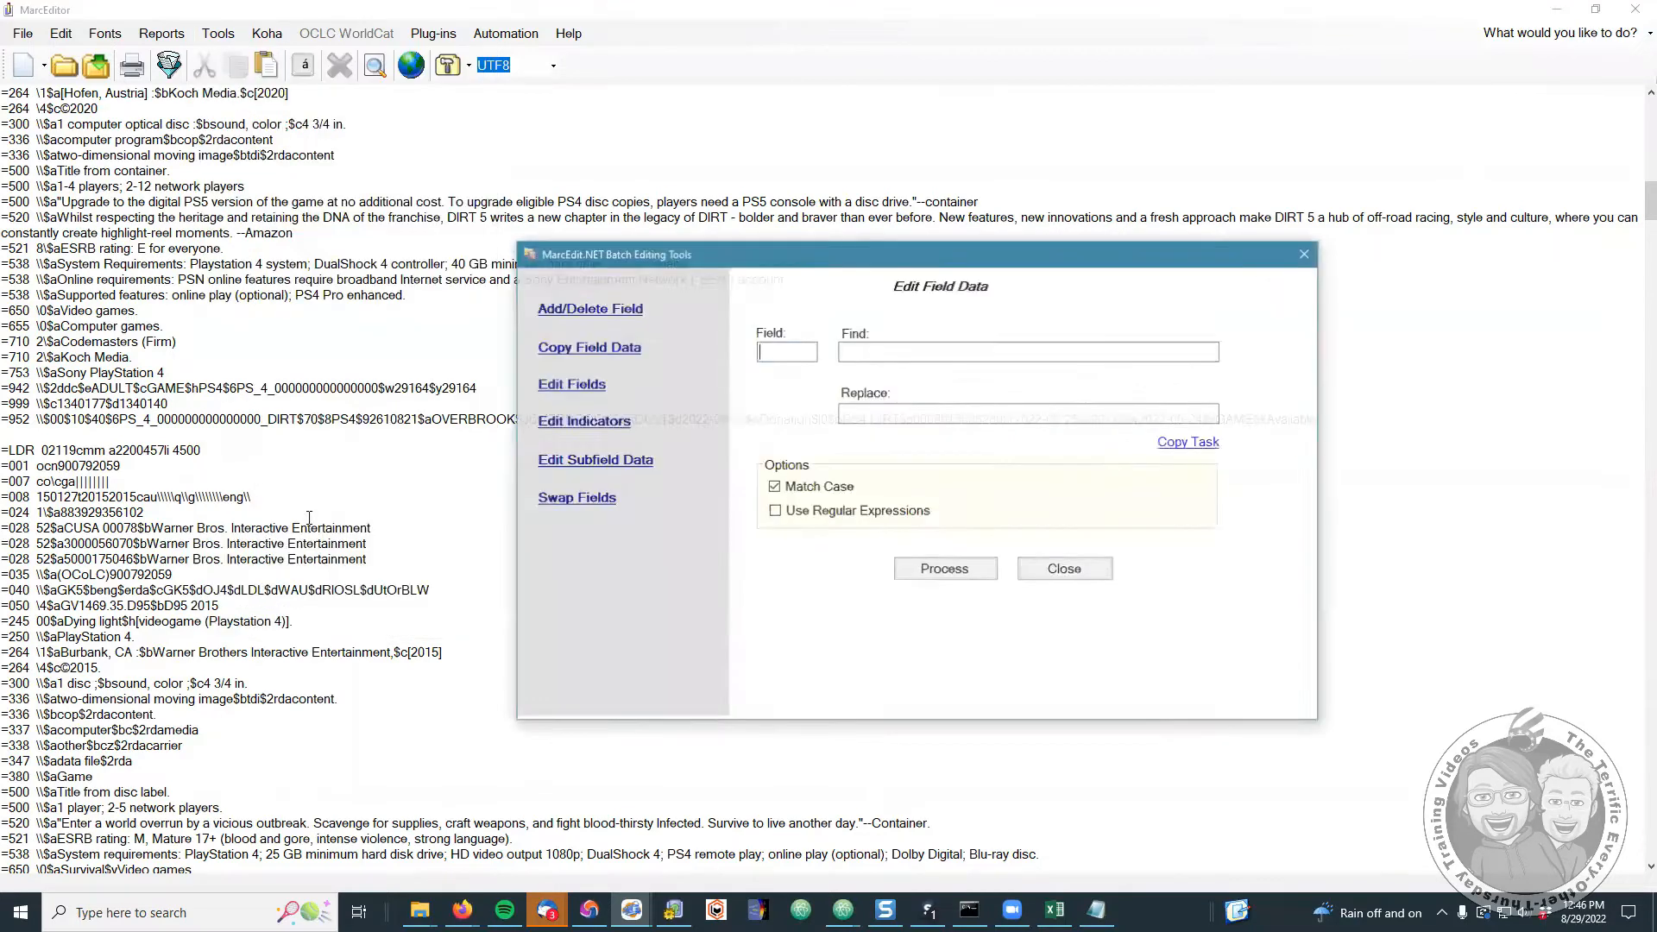
pyautogui.click(1308, 254)
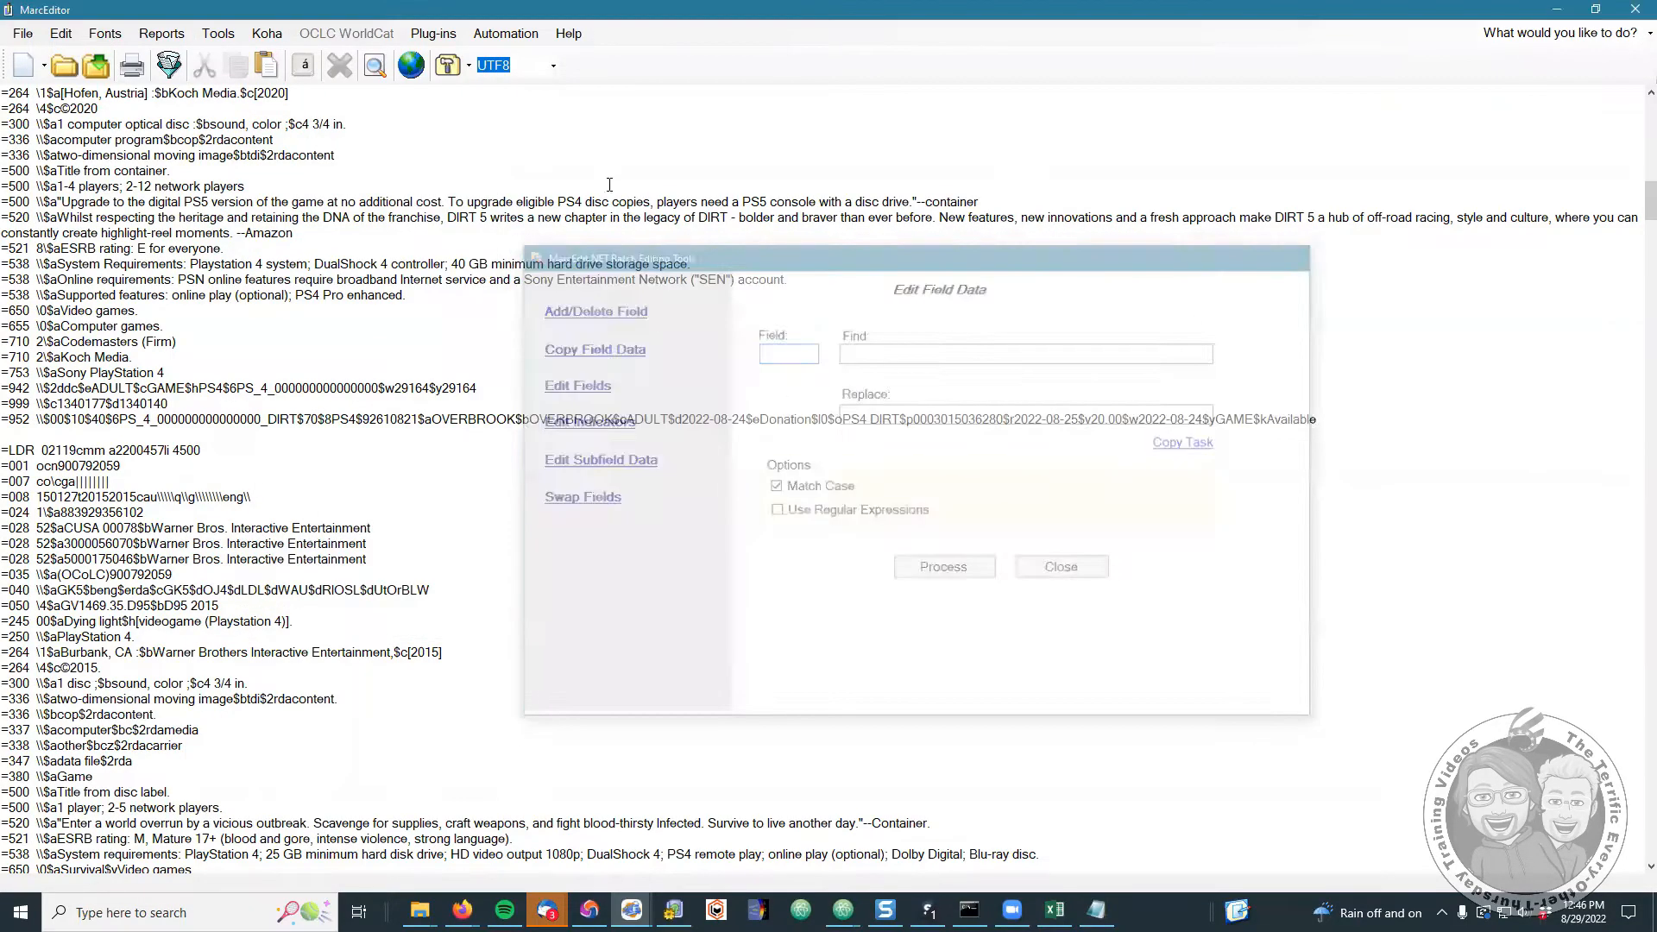
# - Enter field 245 and subfield c in the Edit Subfield utility, dismissing the calendar reminder, and close it without processing
pyautogui.click(226, 35)
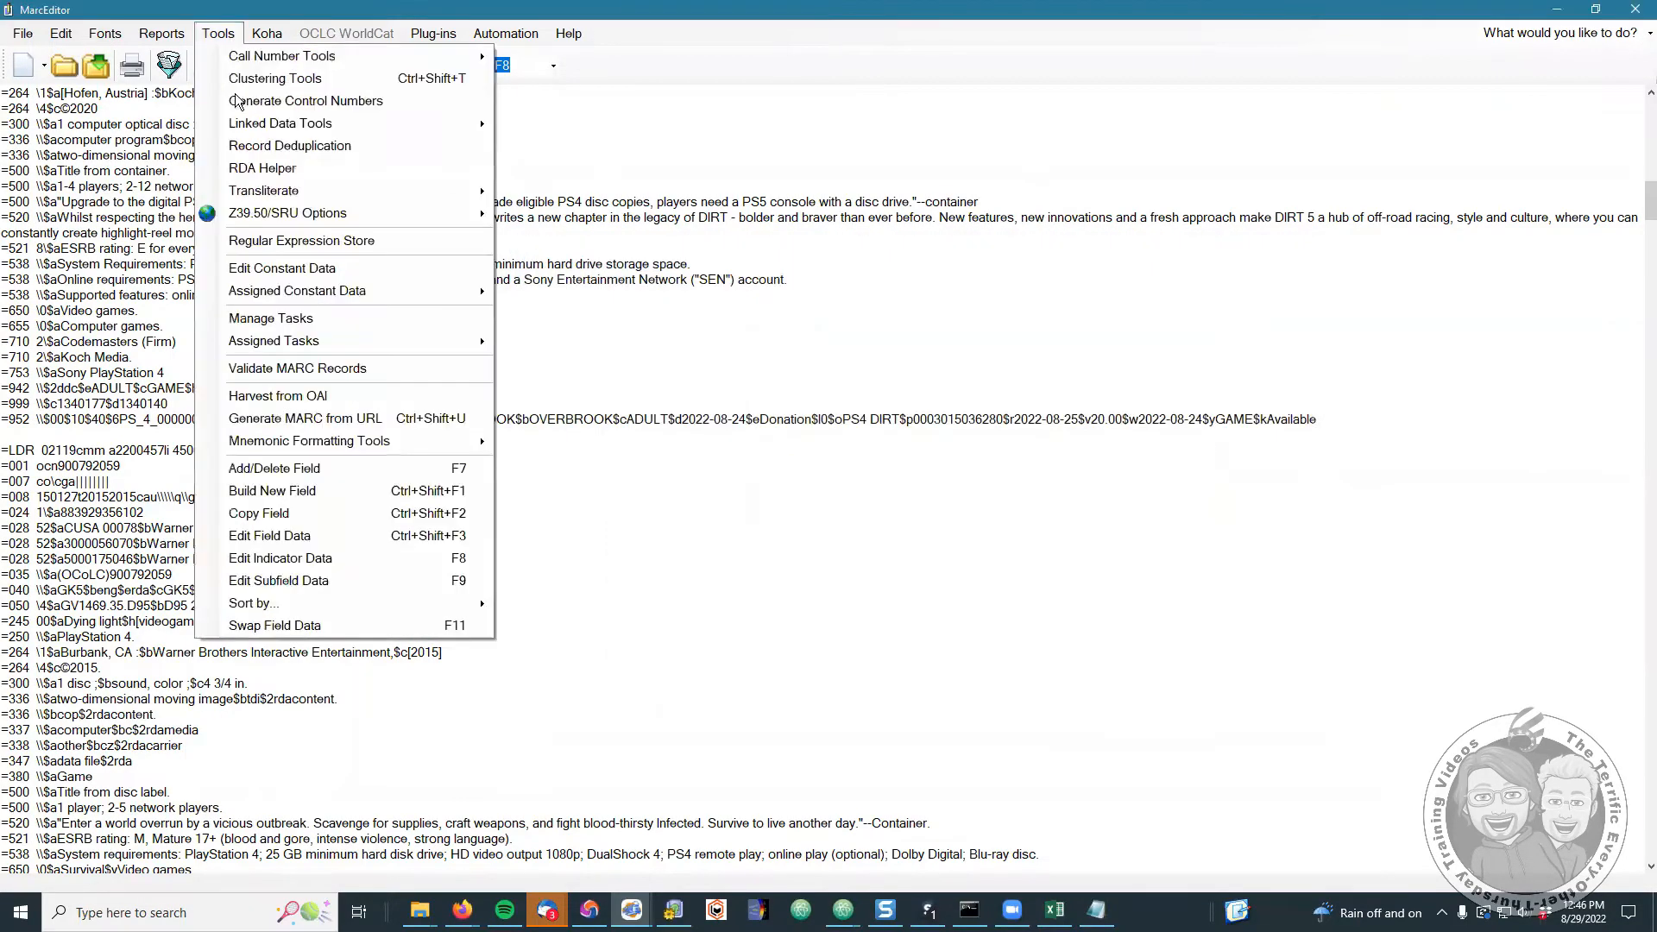
pyautogui.click(309, 581)
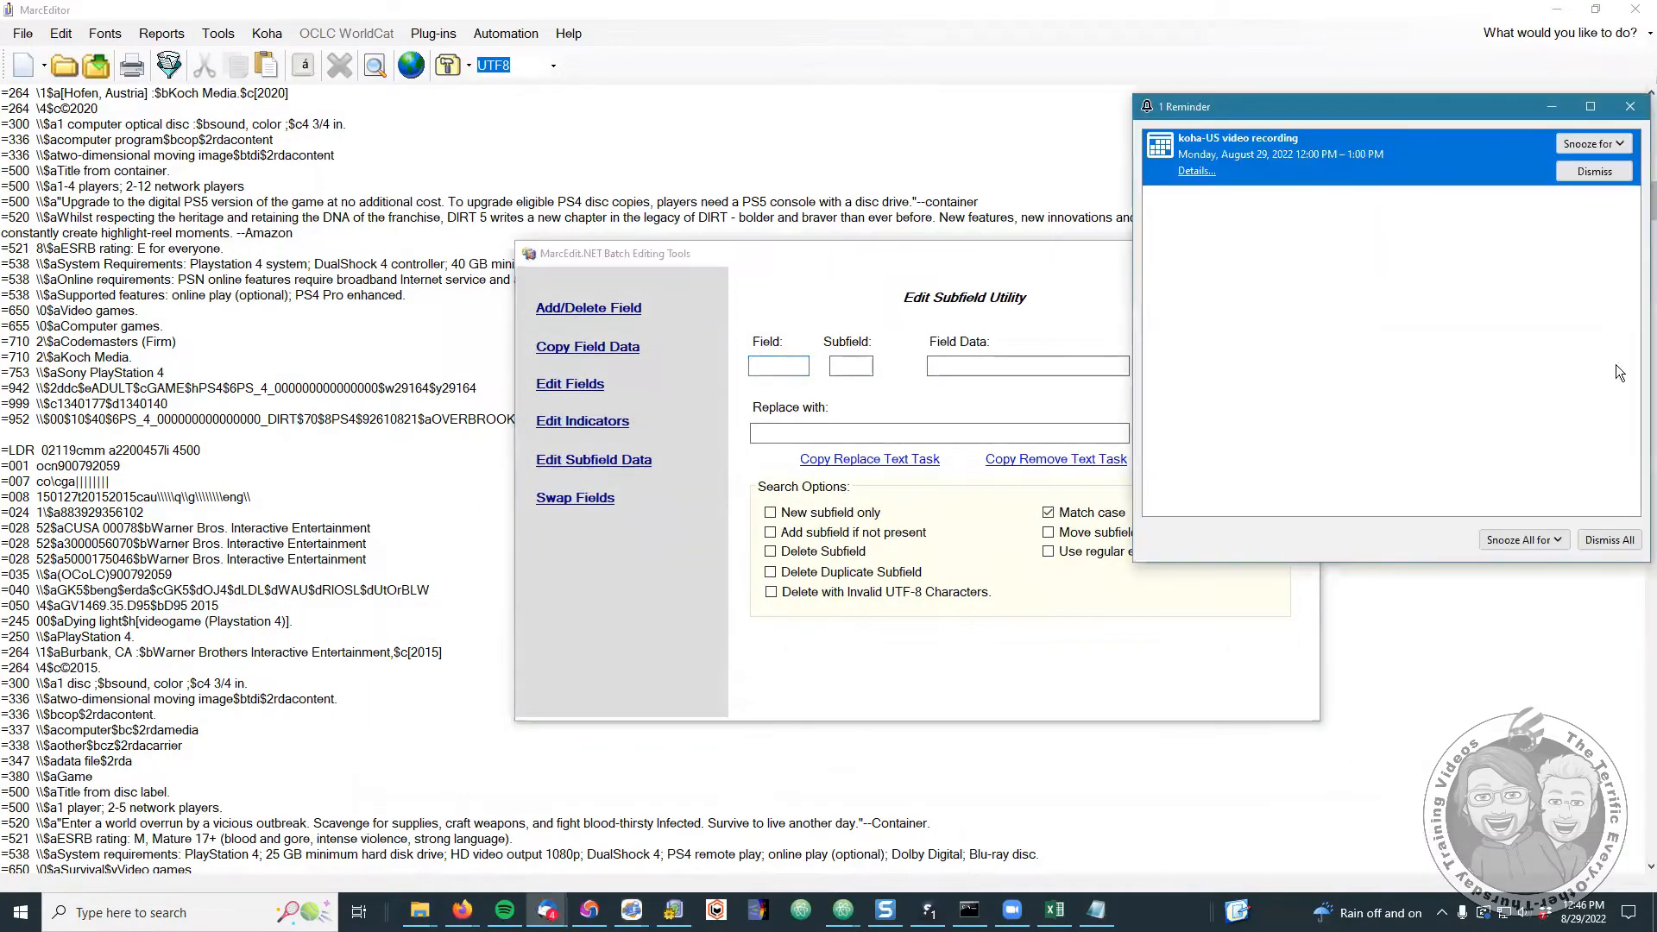
pyautogui.click(1629, 106)
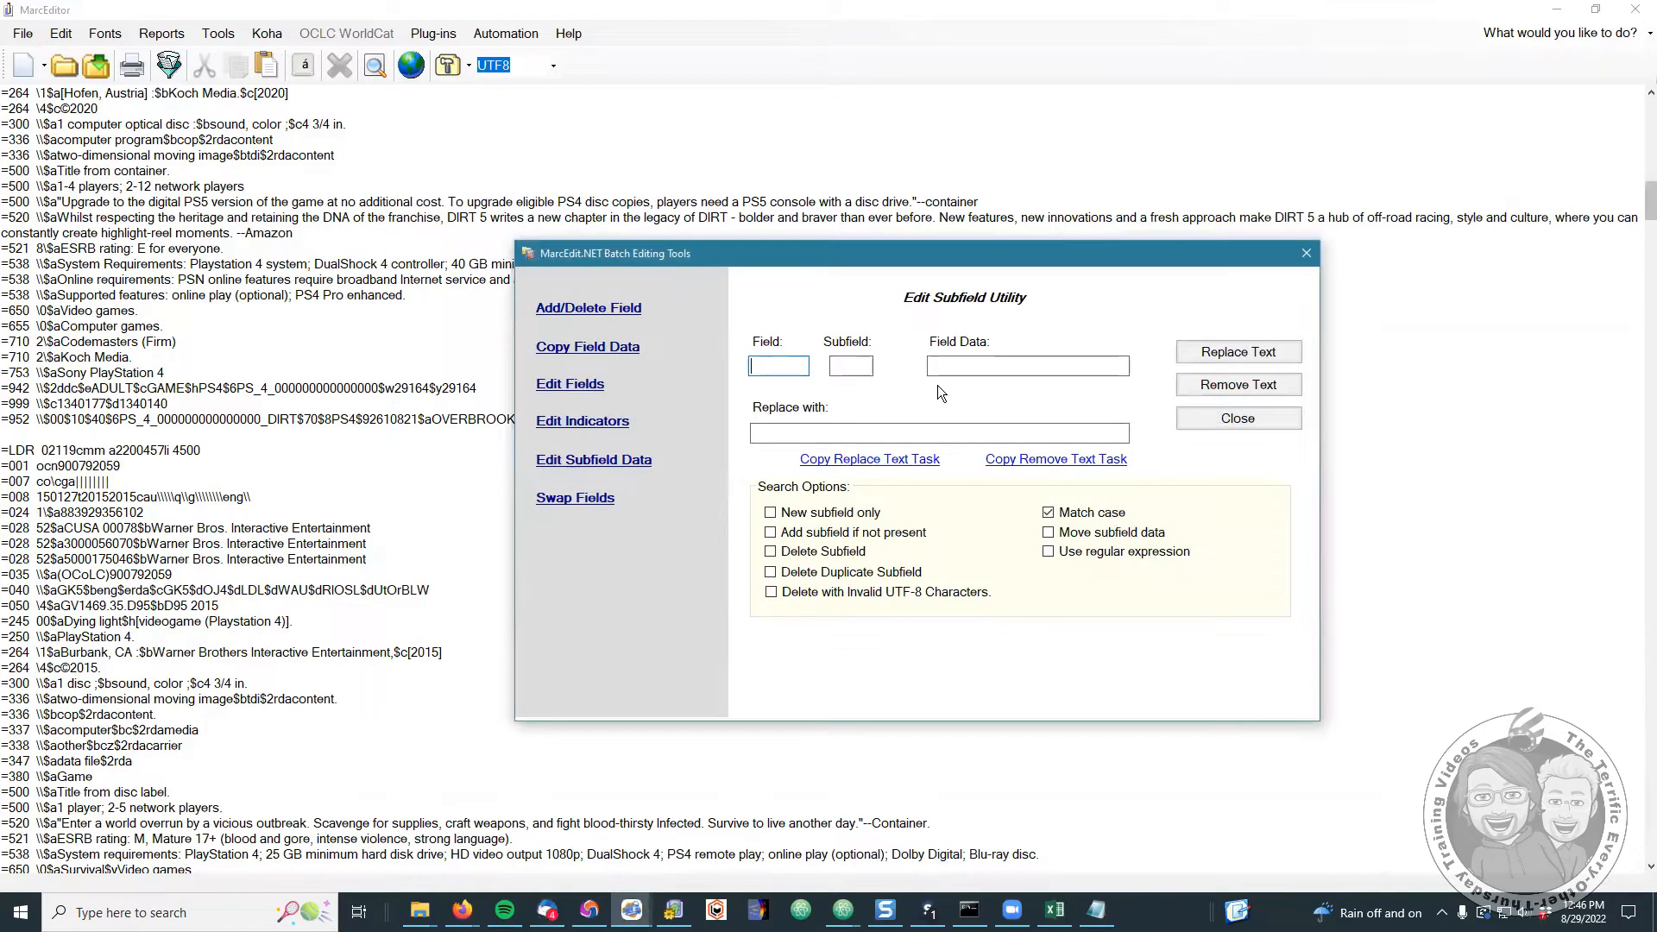
pyautogui.write('245')
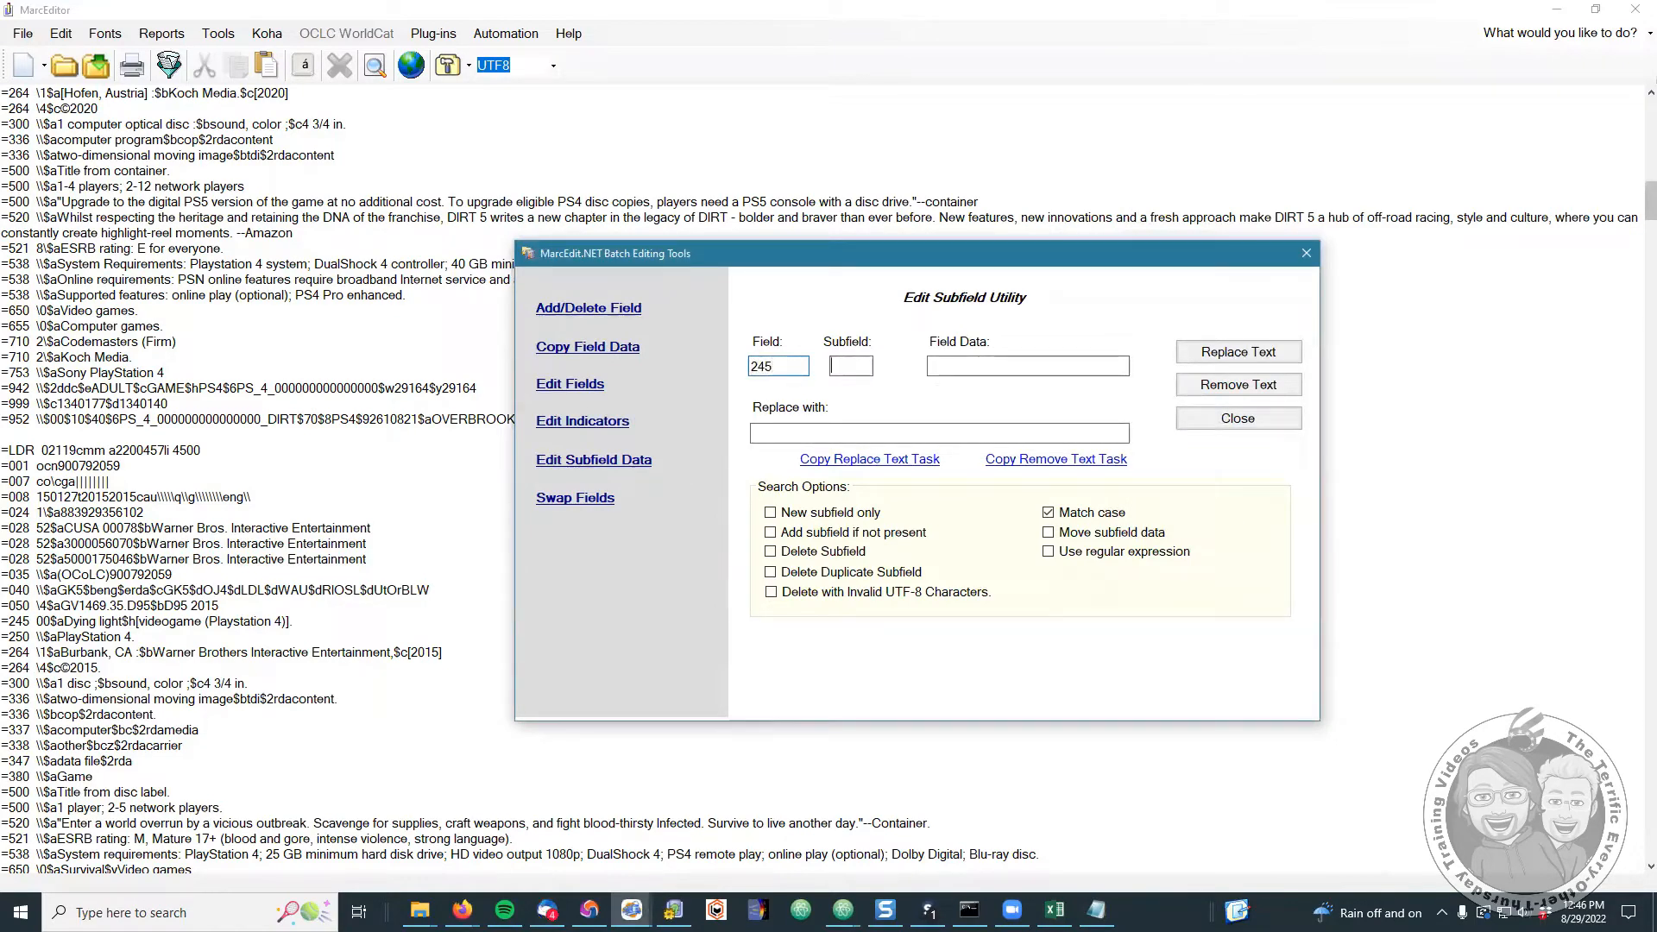
pyautogui.write('c')
pyautogui.click(1305, 256)
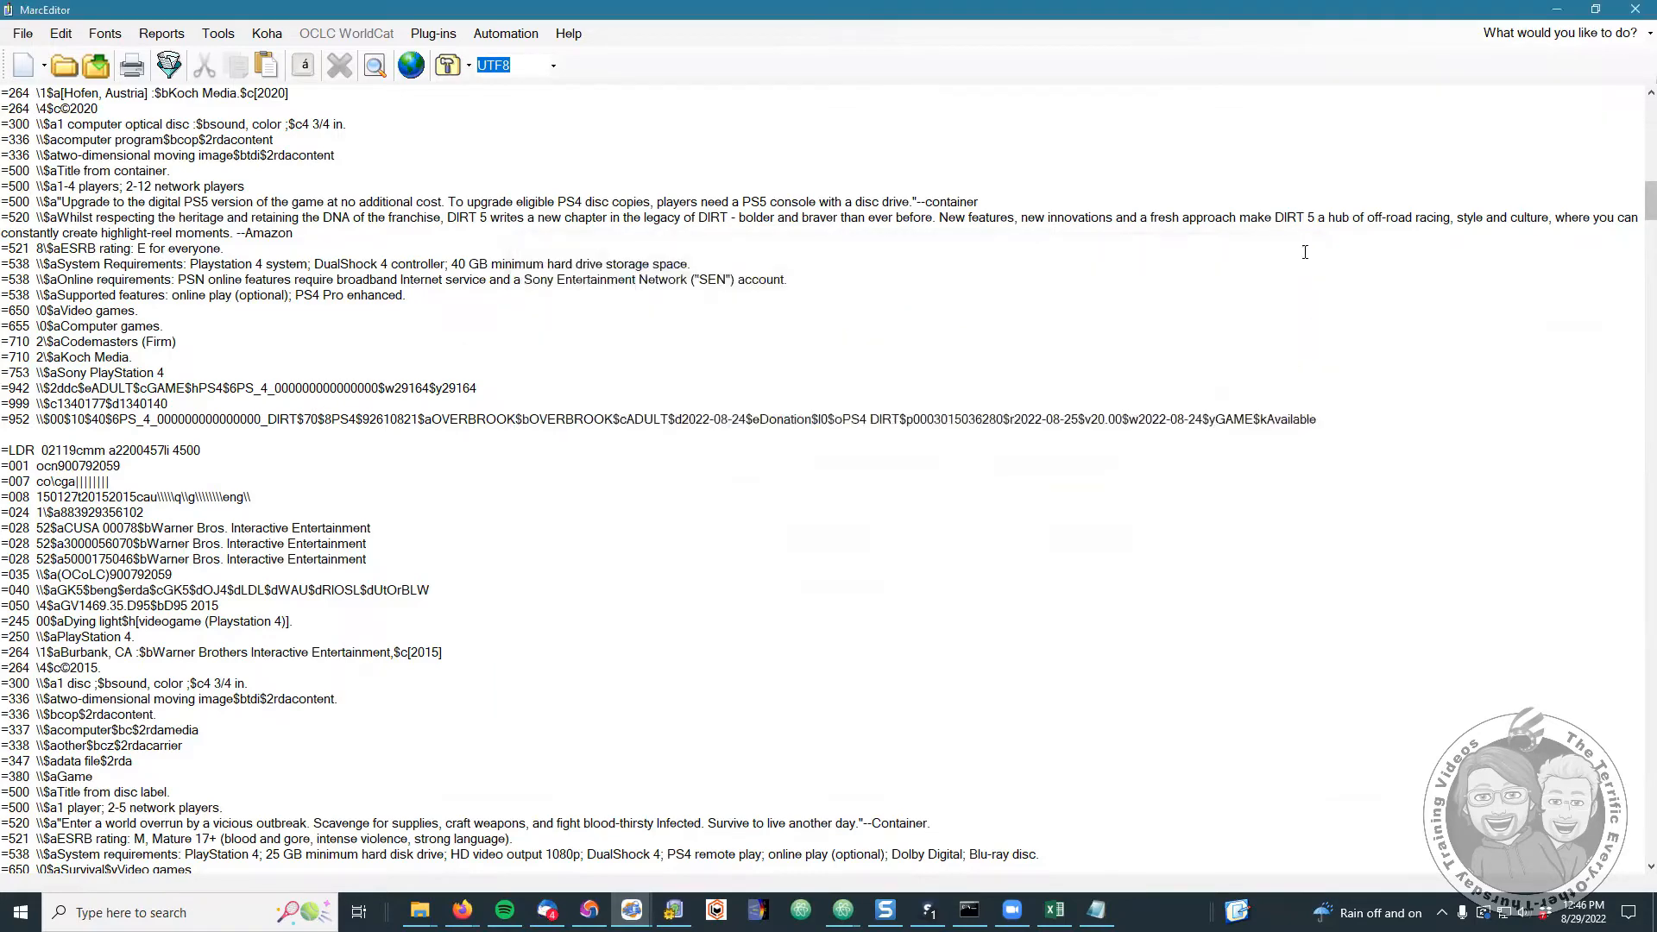
# - Return to the first downloaded record and close the MarcEditor without saving the changes
pyautogui.scroll(20, 606, 414)
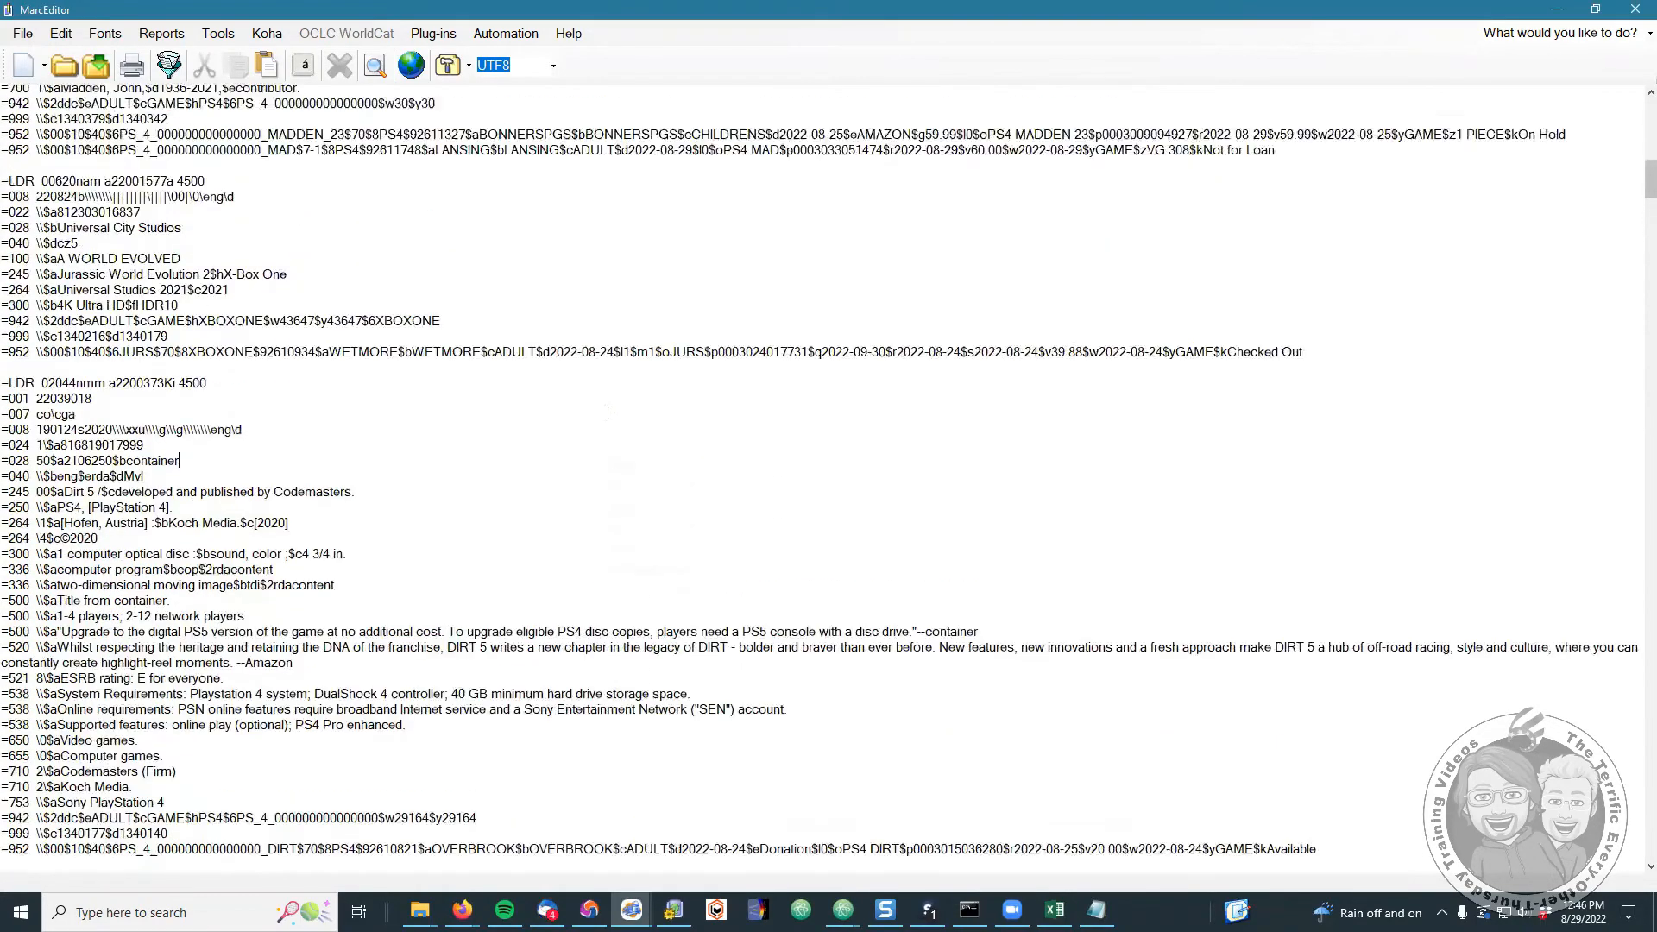
pyautogui.scroll(15, 606, 415)
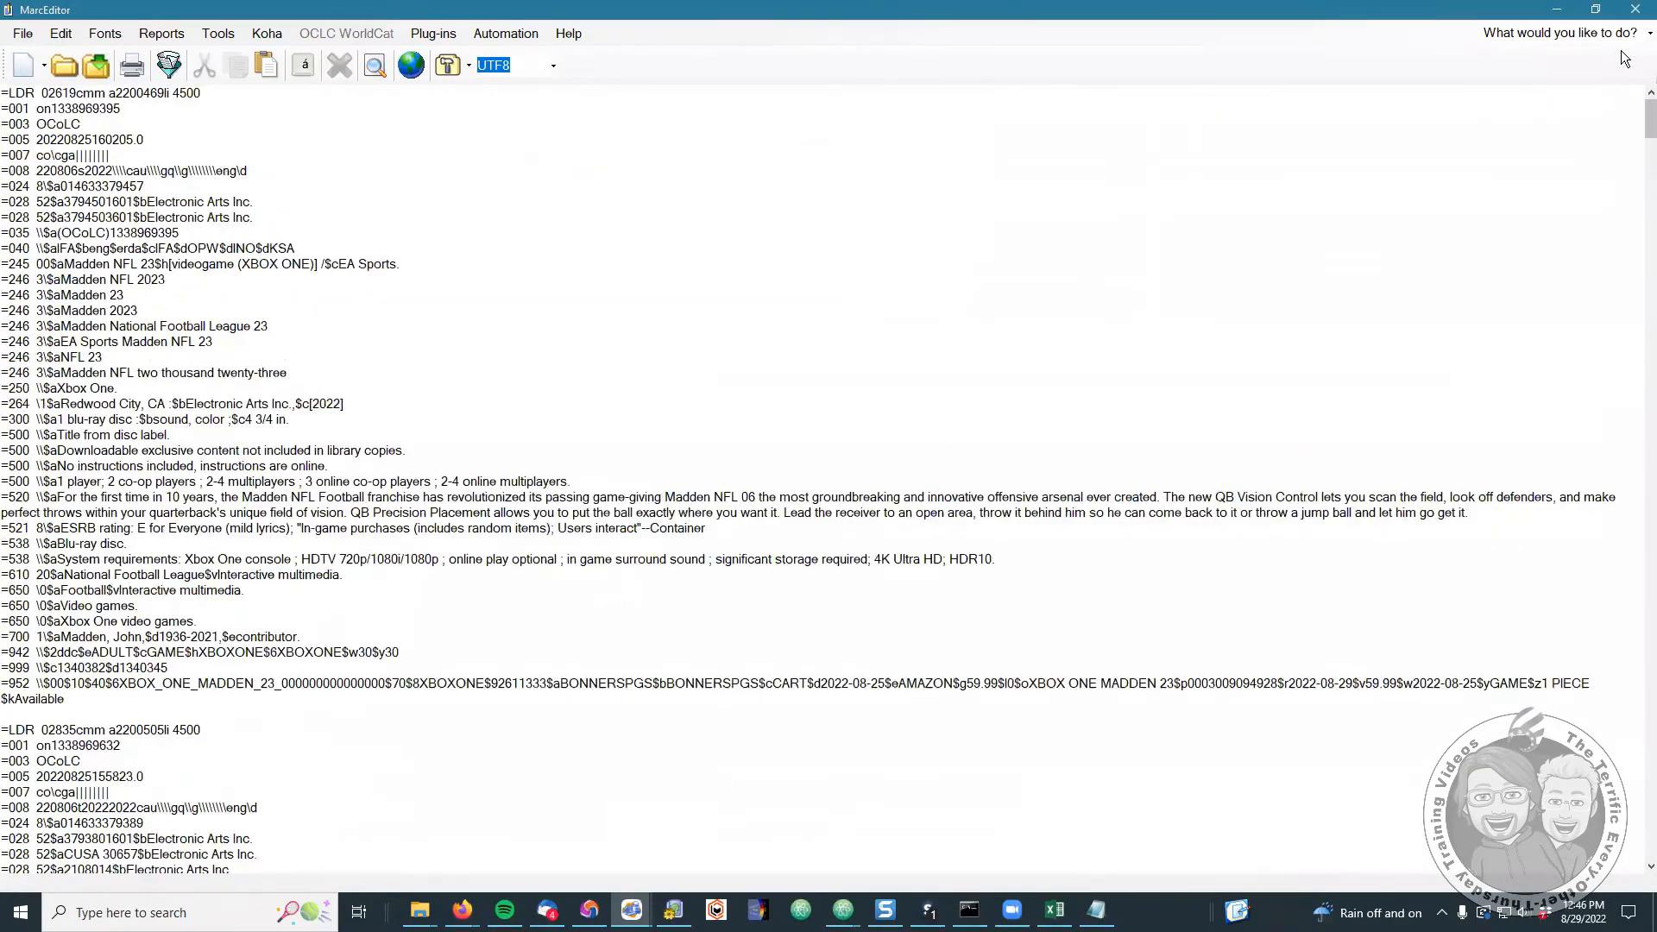
pyautogui.click(1637, 13)
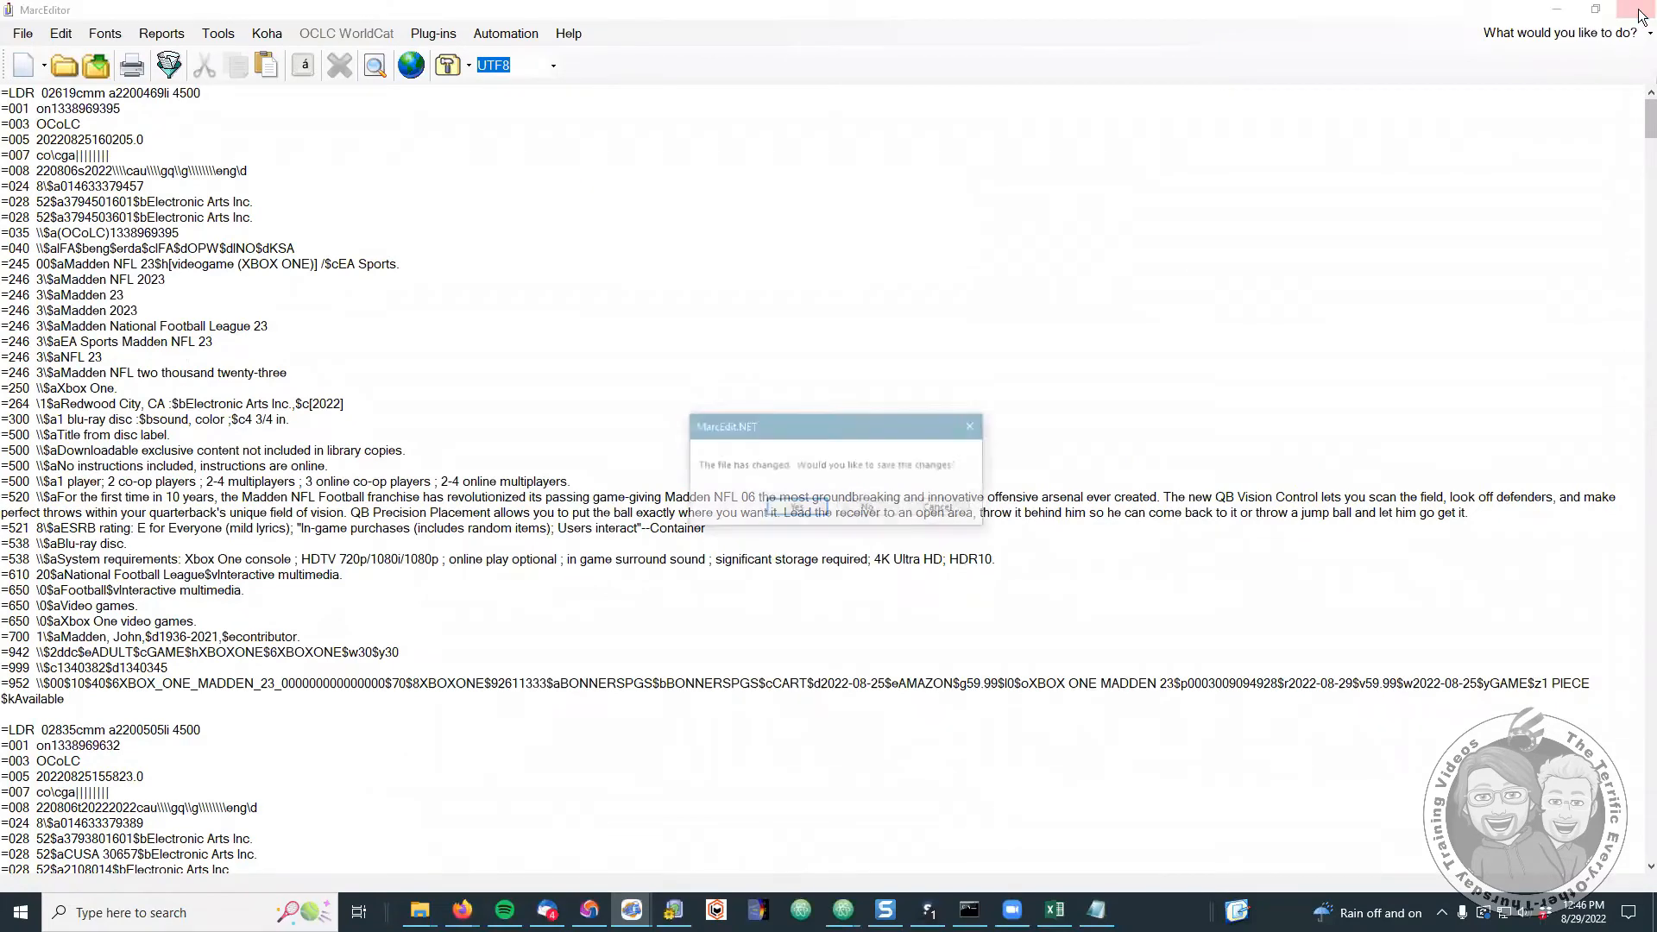
pyautogui.click(870, 509)
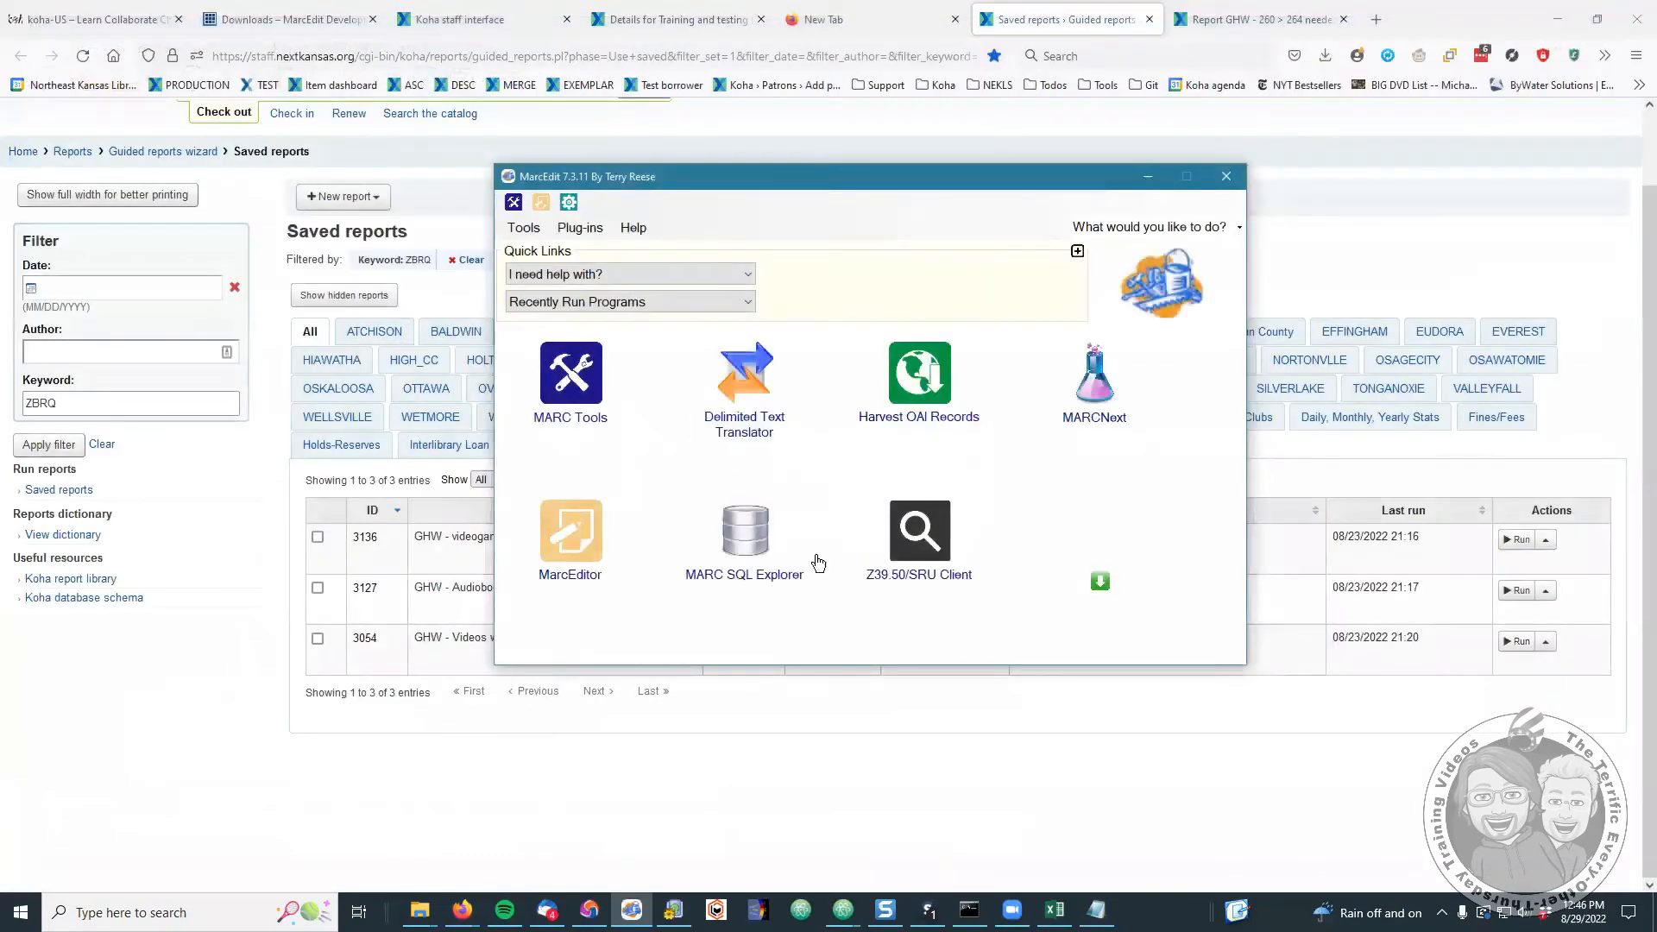
# - Reopen the MarcEditor, view the search client from the Koha integration, and close both windows
pyautogui.click(566, 576)
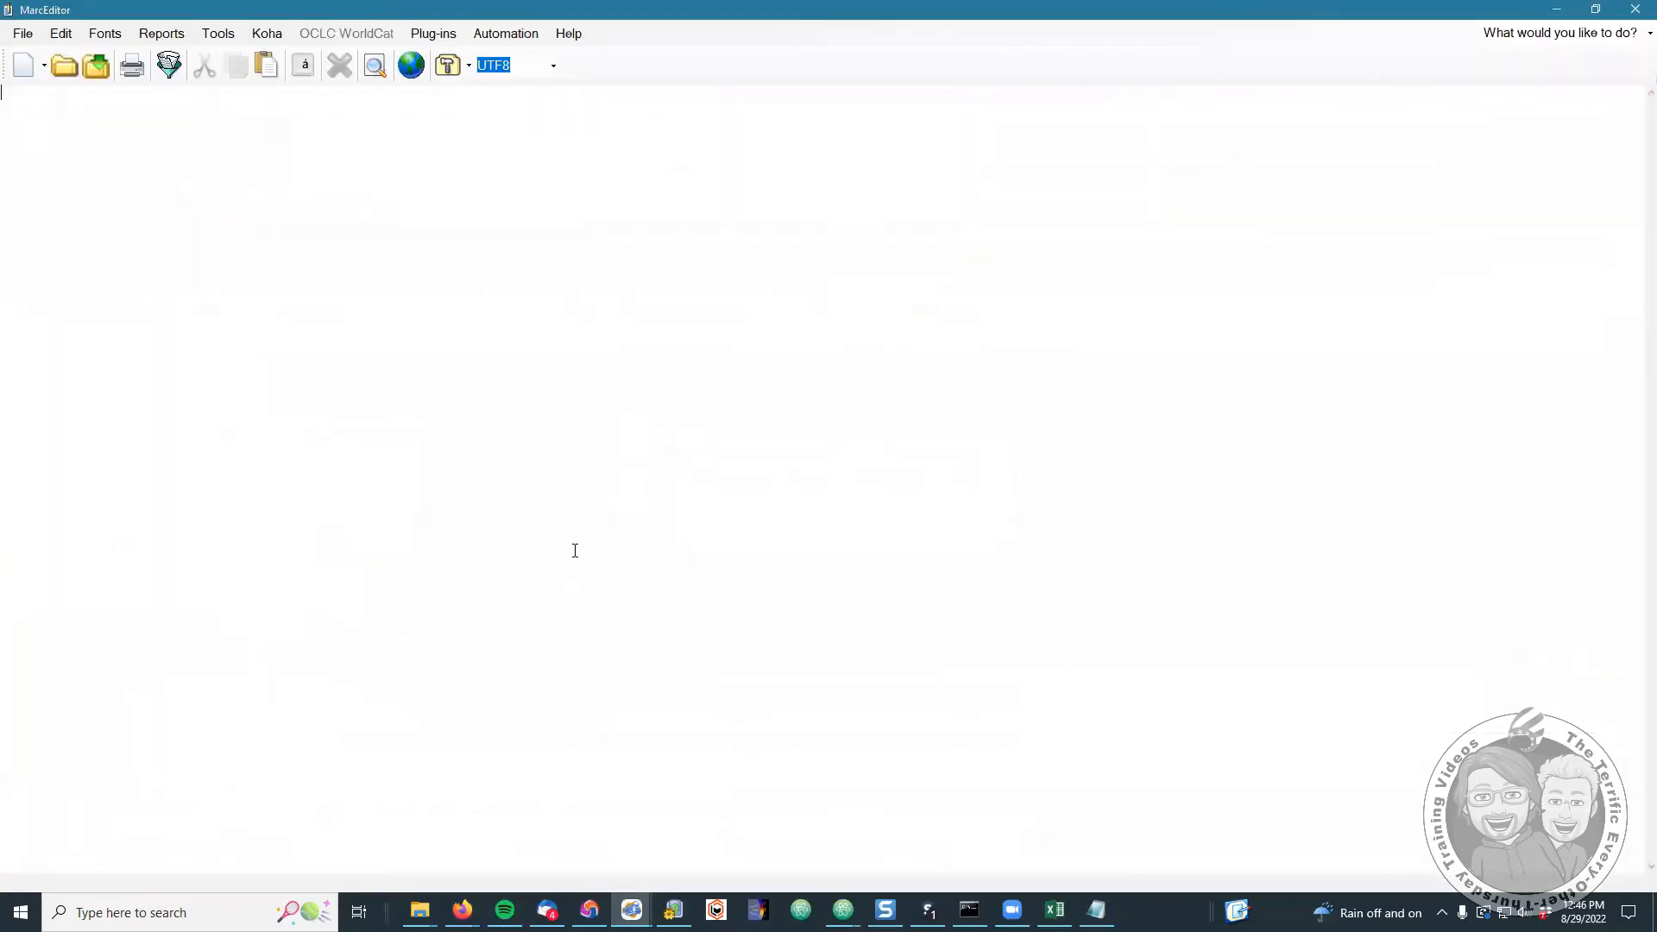
pyautogui.click(259, 31)
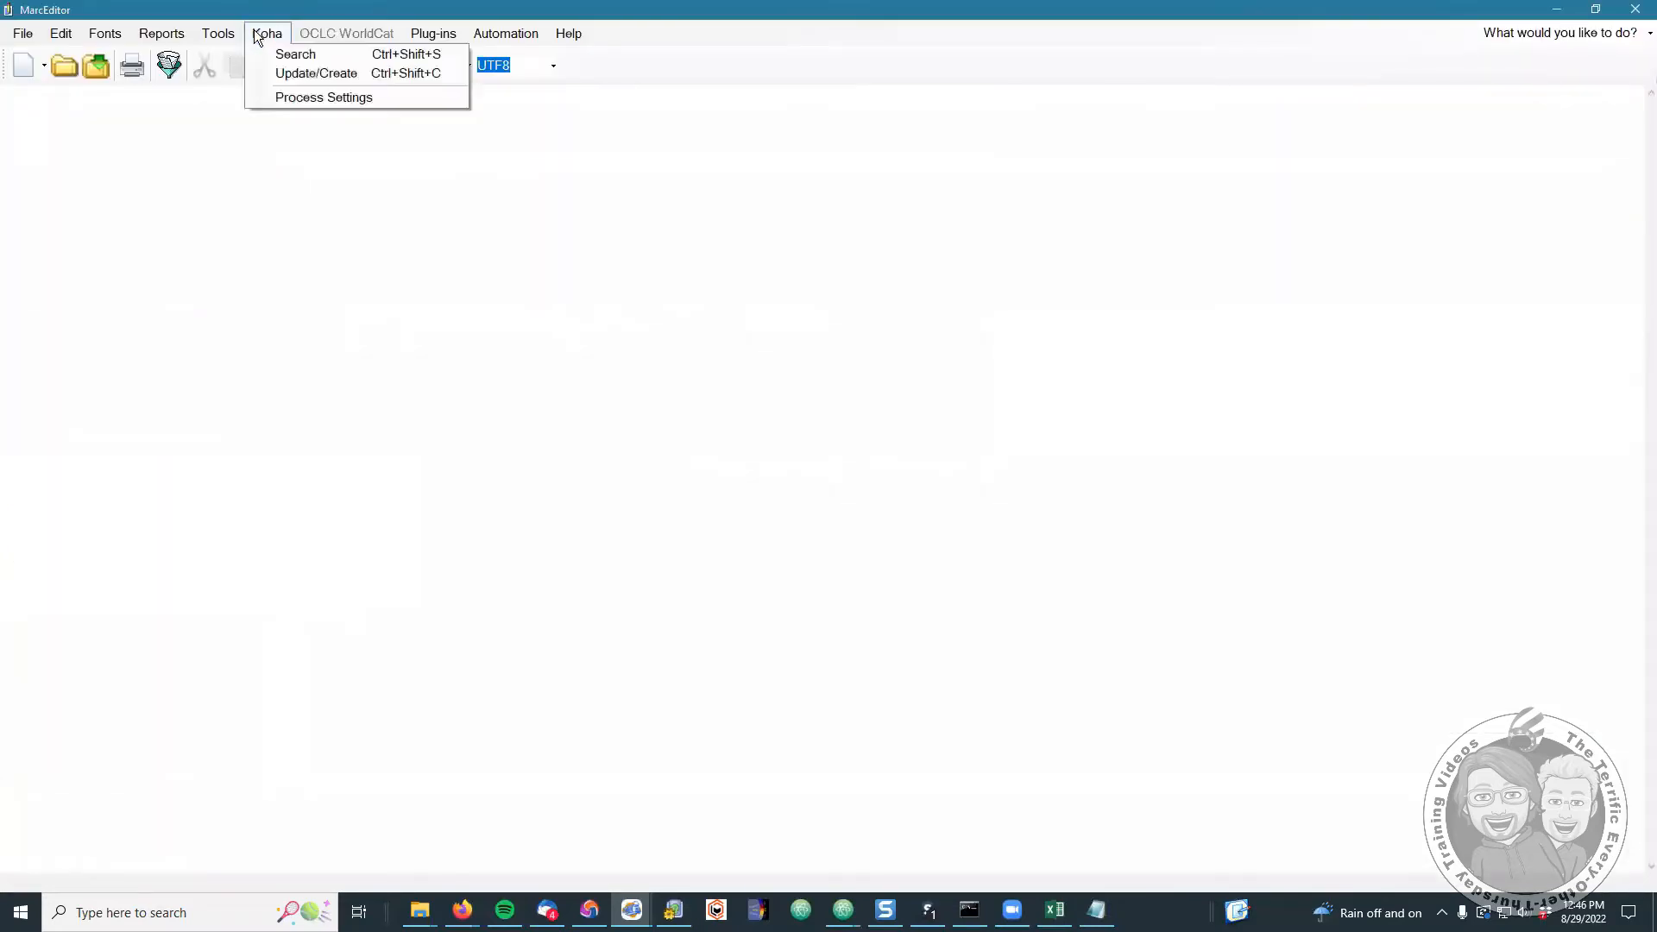
pyautogui.click(292, 54)
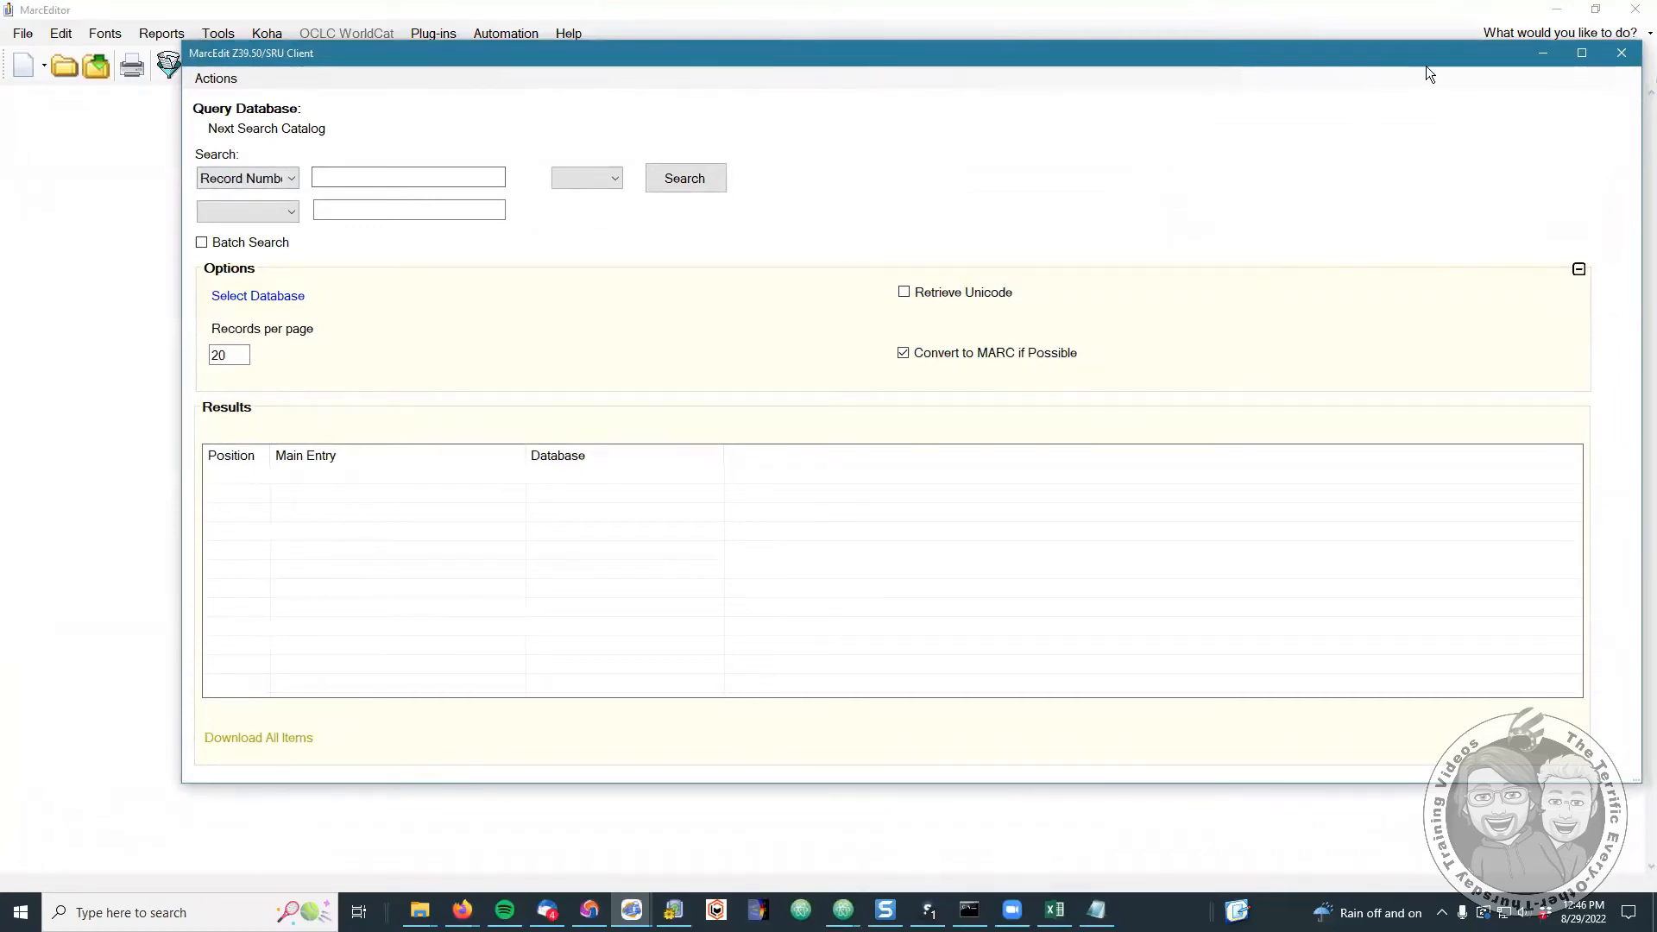
pyautogui.click(1621, 53)
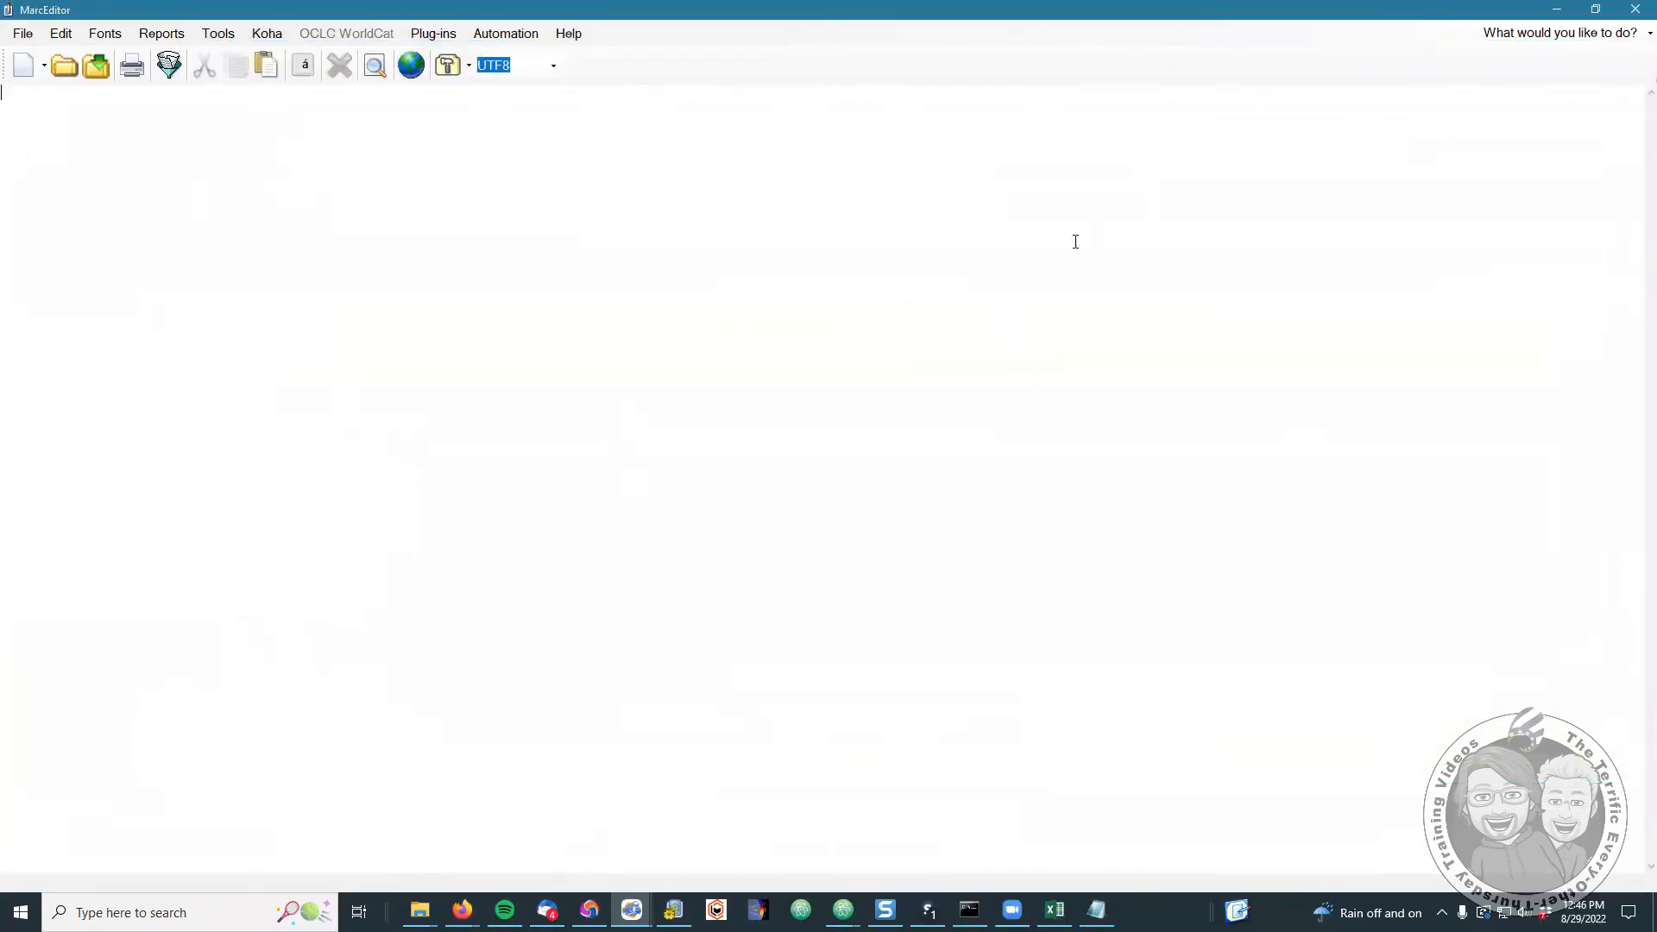
pyautogui.click(1635, 8)
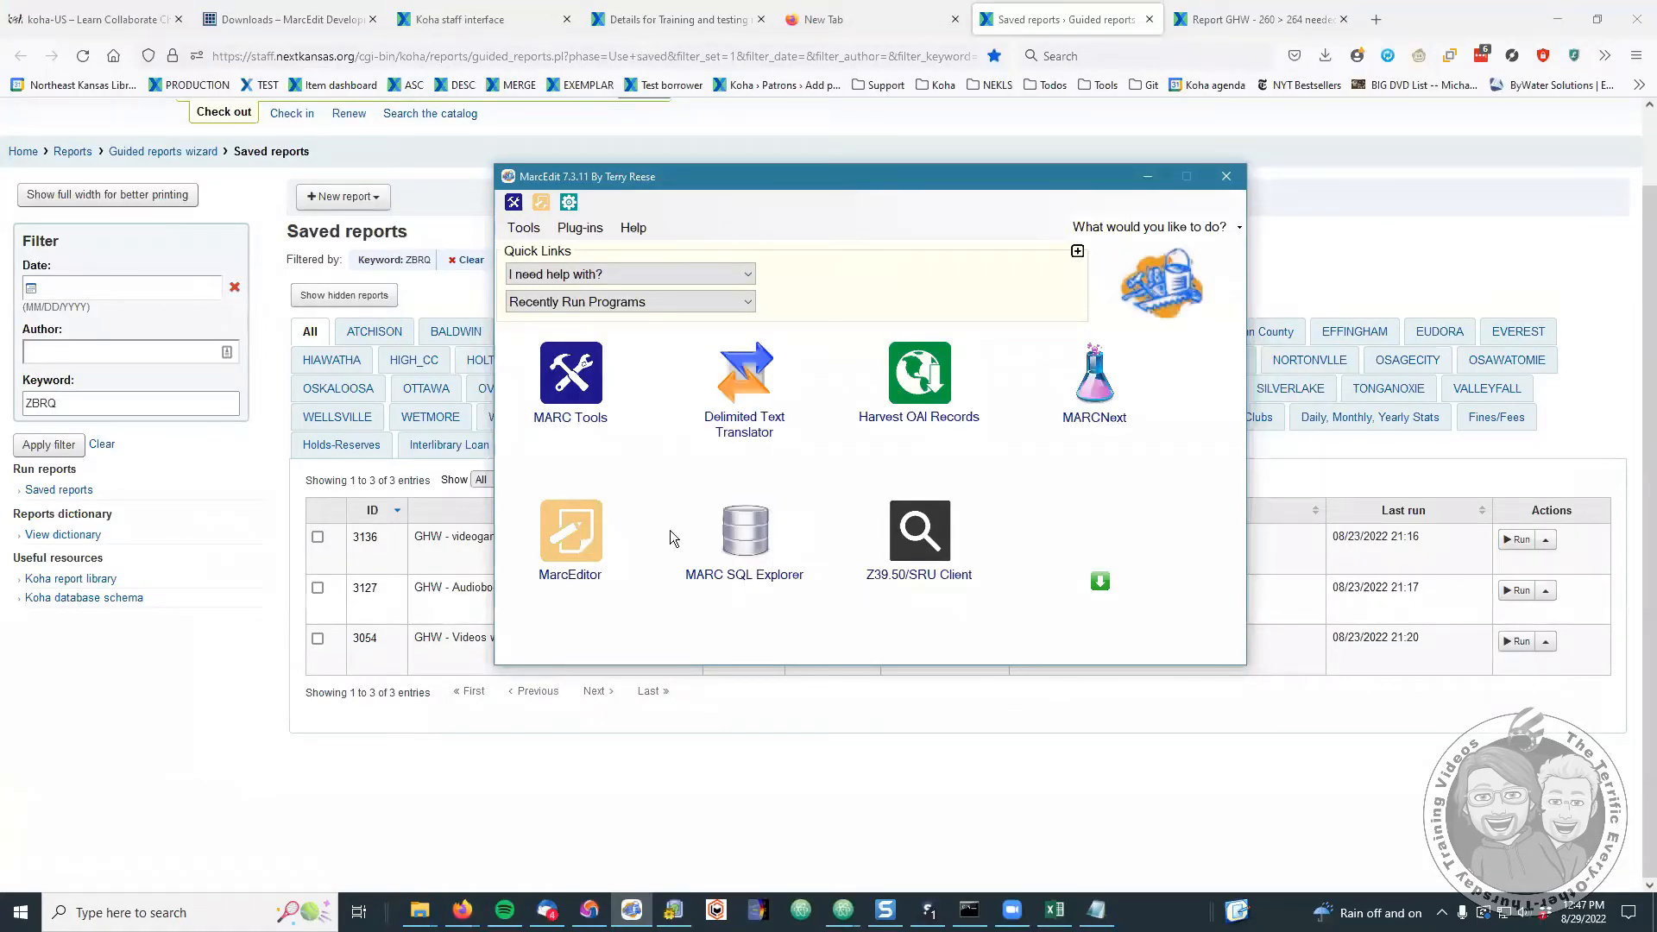
# - View the main window preferences and the standalone Z39.50/SRU client, closing each without changing anything
pyautogui.click(568, 201)
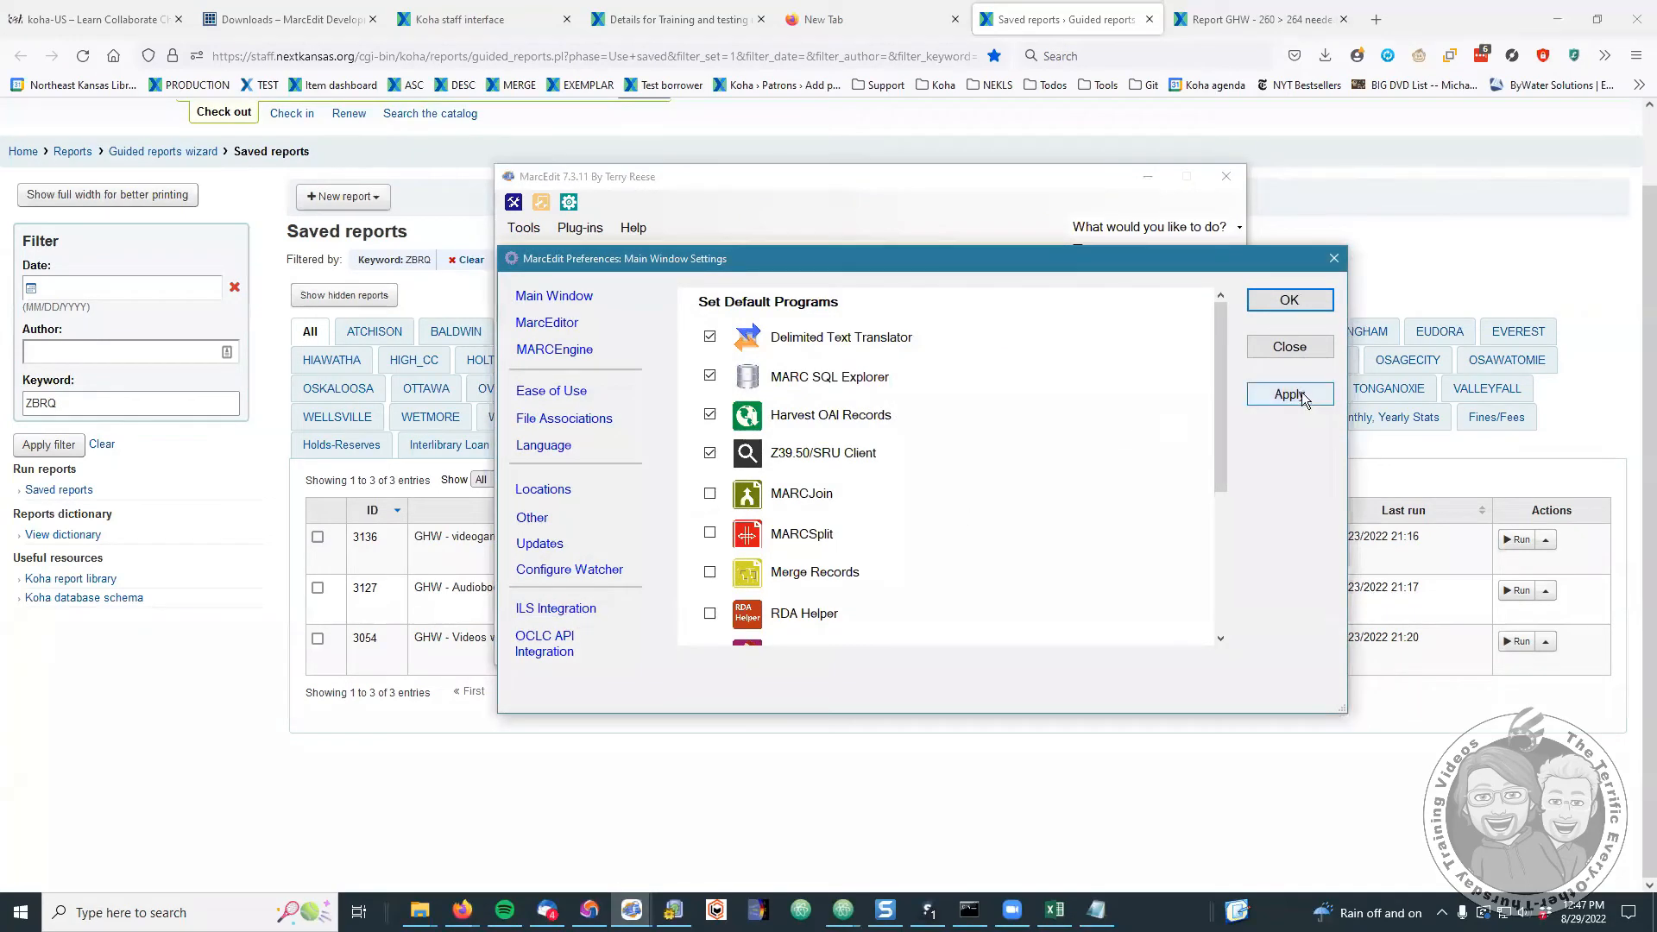
pyautogui.click(1289, 347)
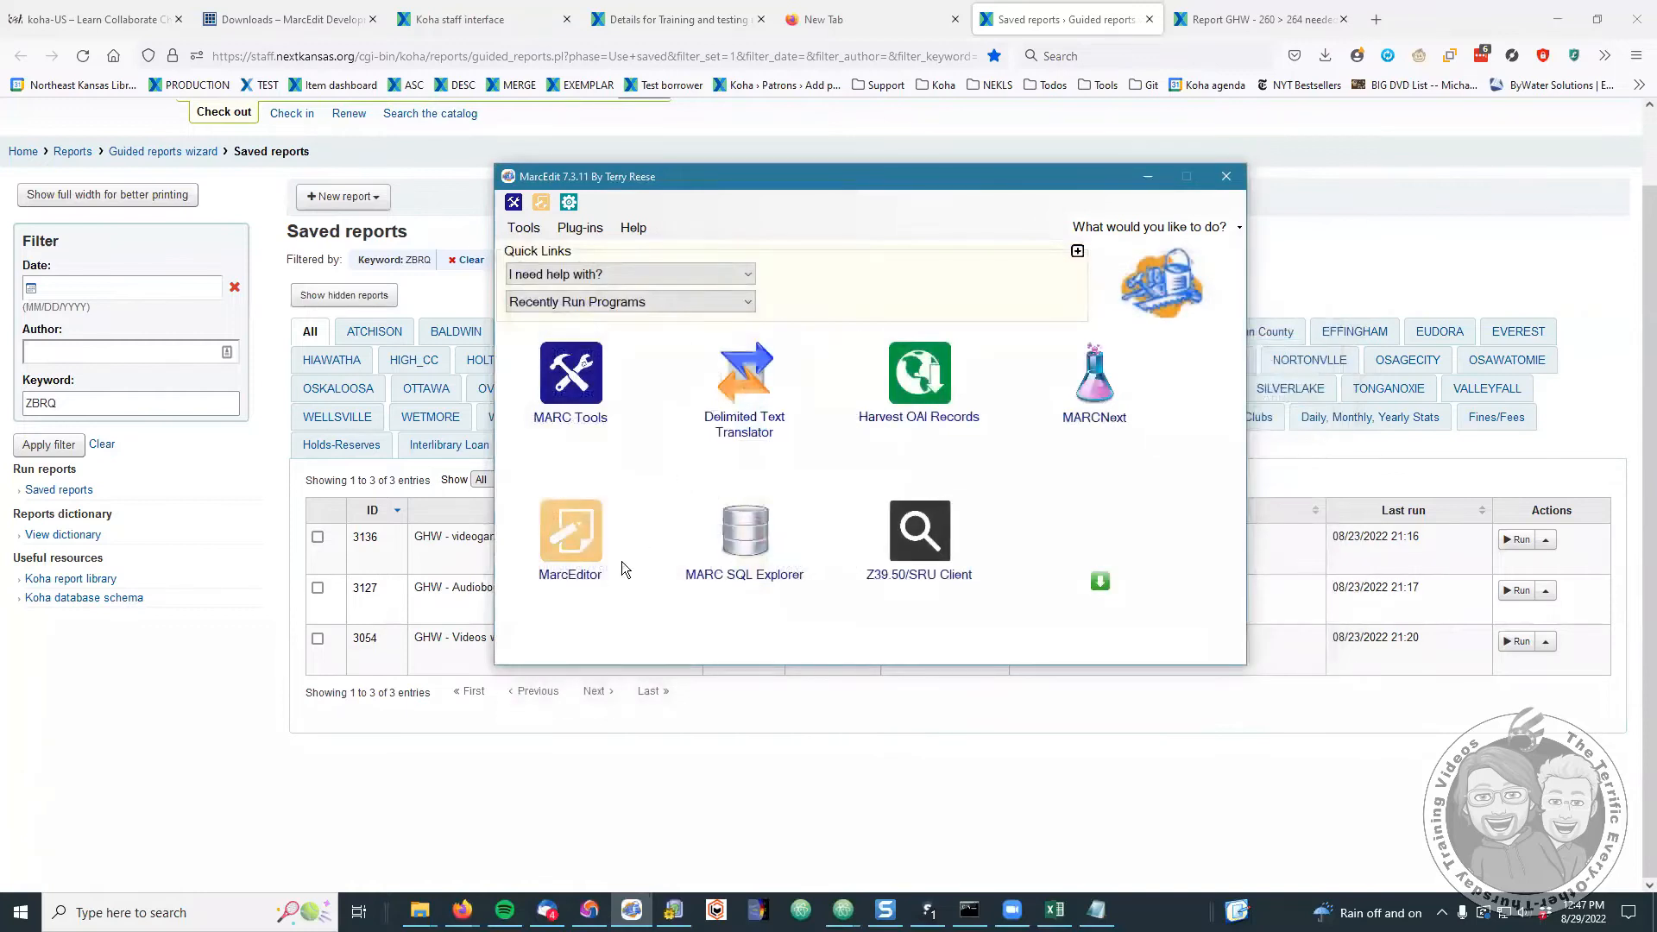
pyautogui.click(909, 580)
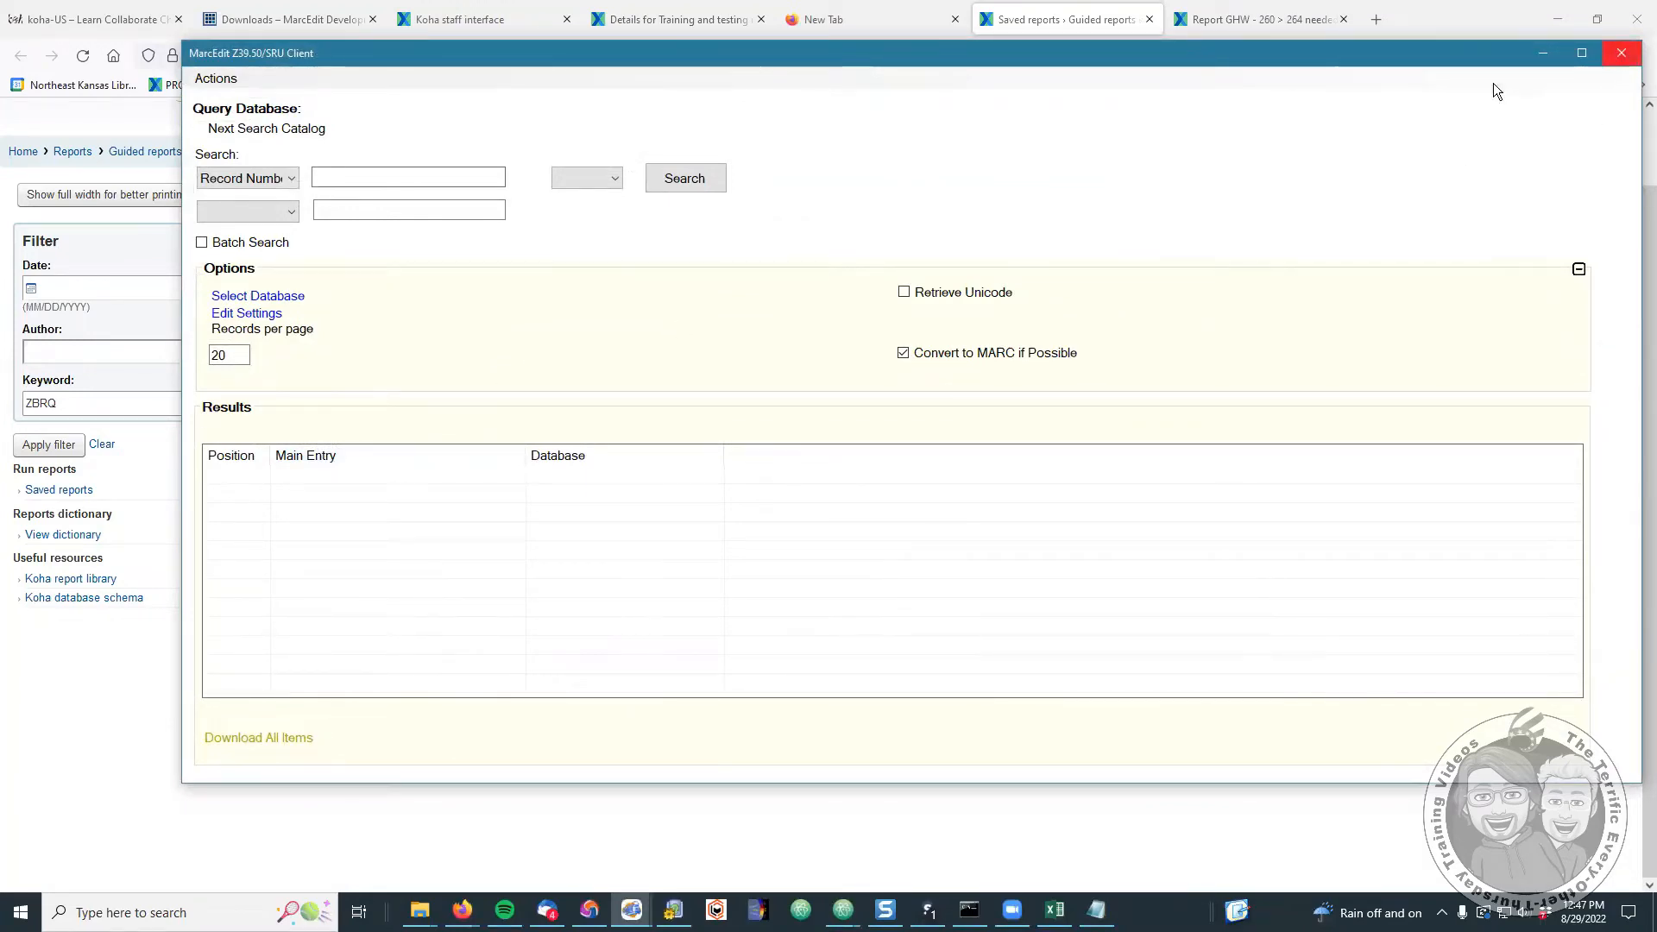
pyautogui.click(1620, 53)
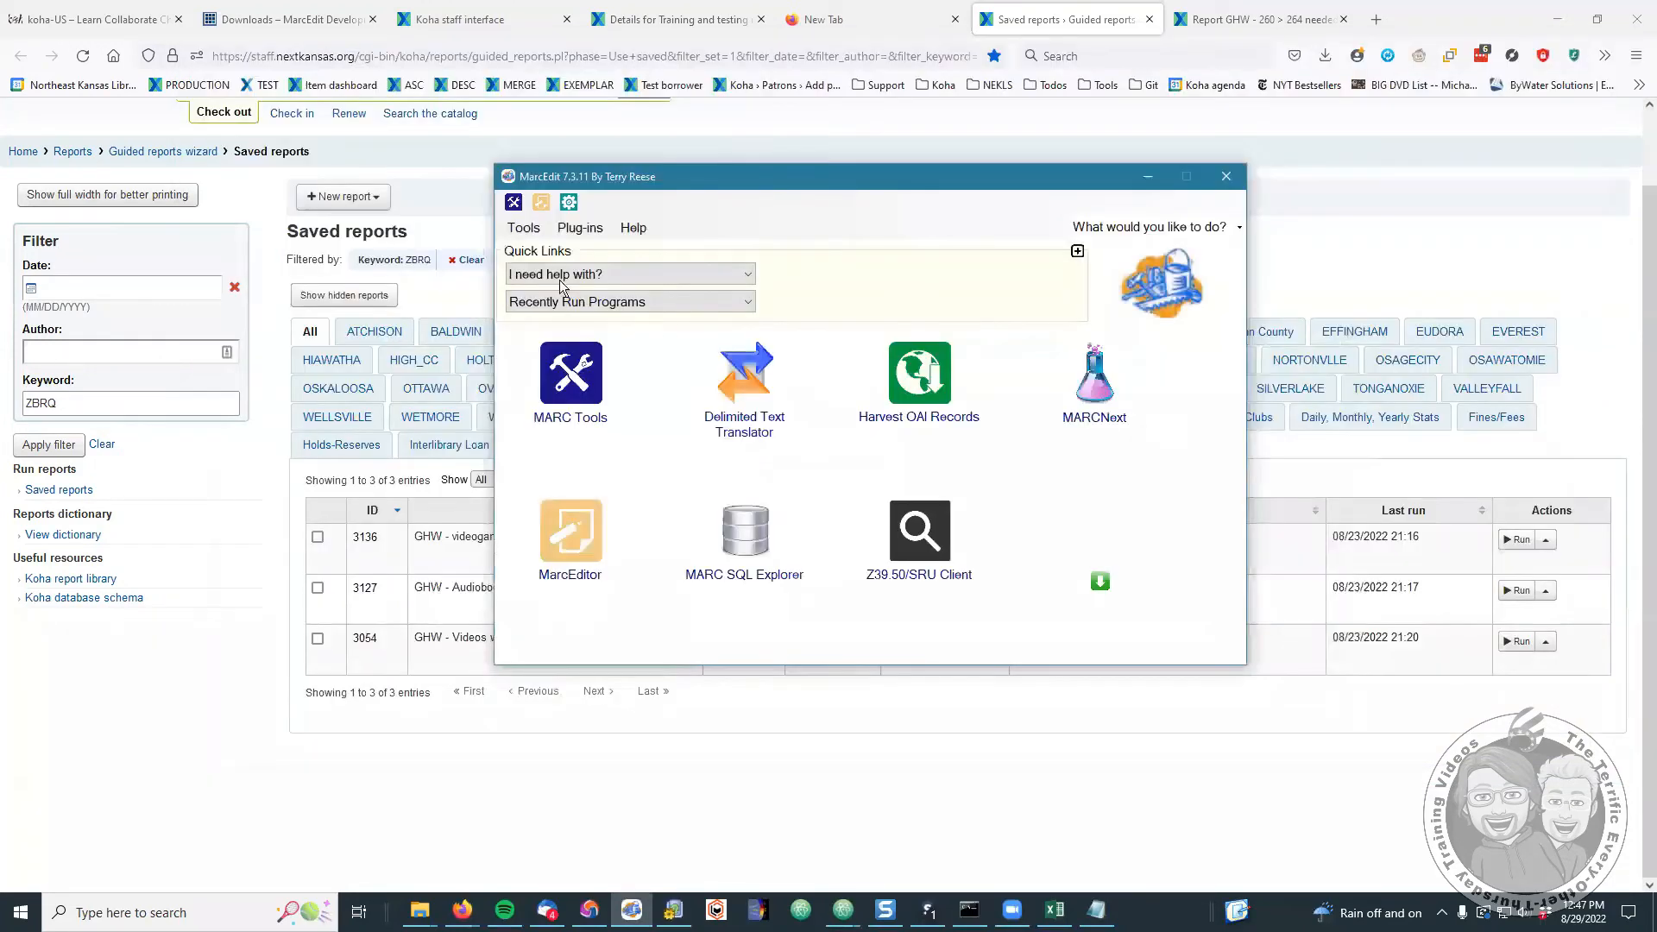
# - Start a new Z39.50 server in the standalone search client, named Next 2 with host nekls.bywatersolutions.com
pyautogui.click(922, 576)
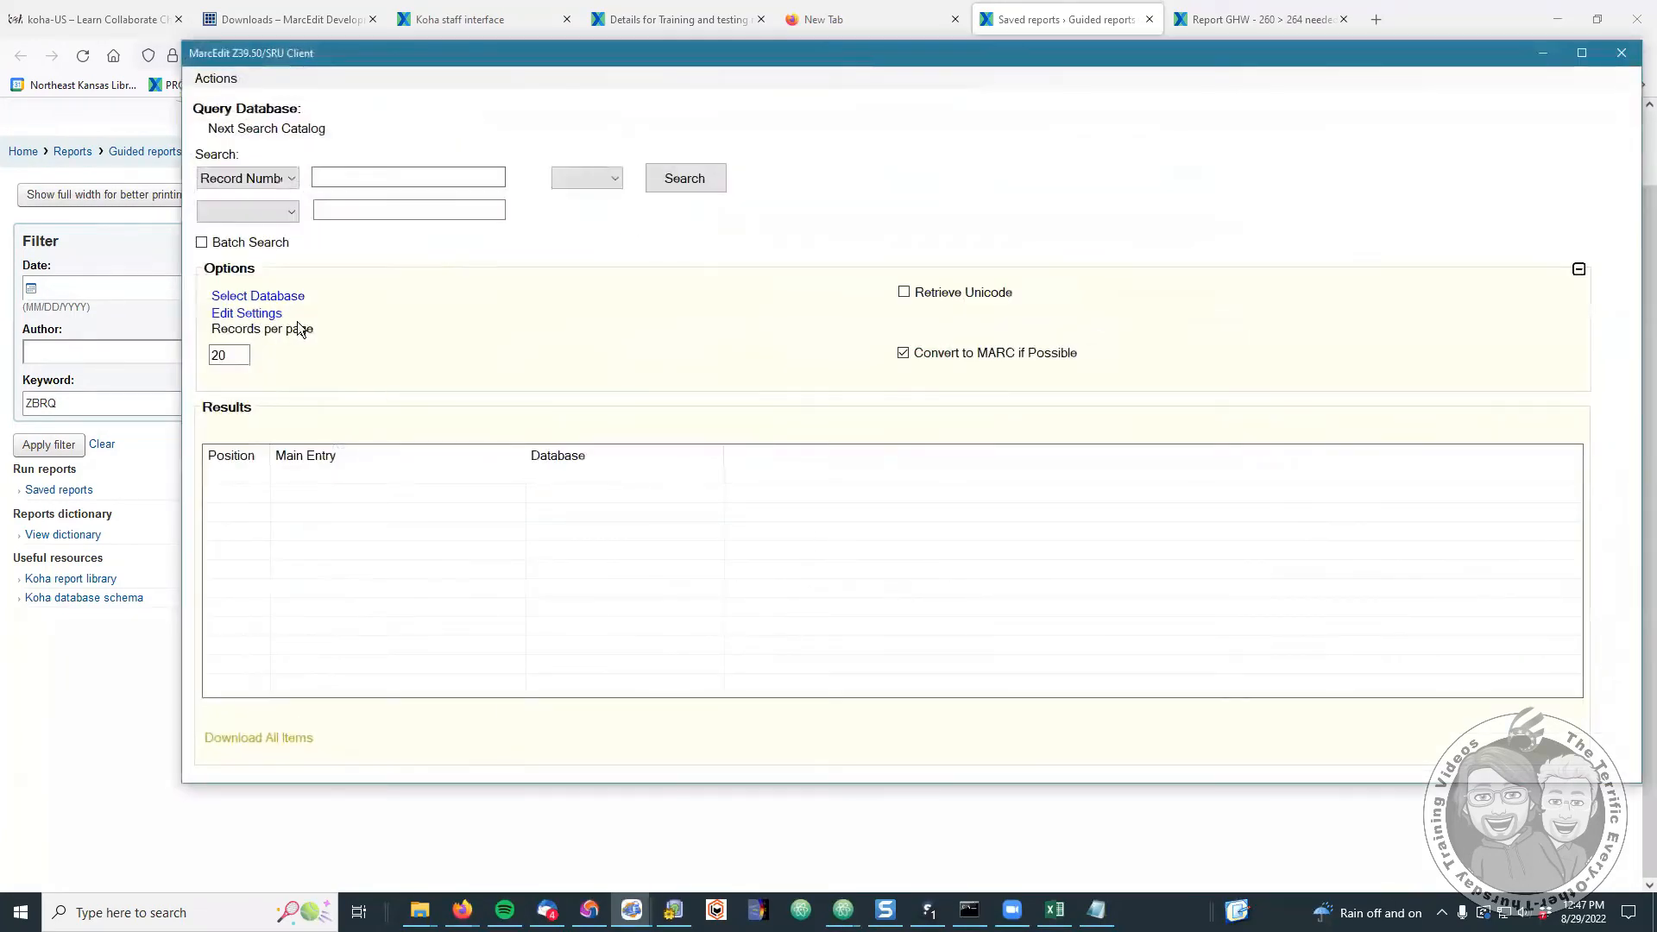
pyautogui.click(214, 79)
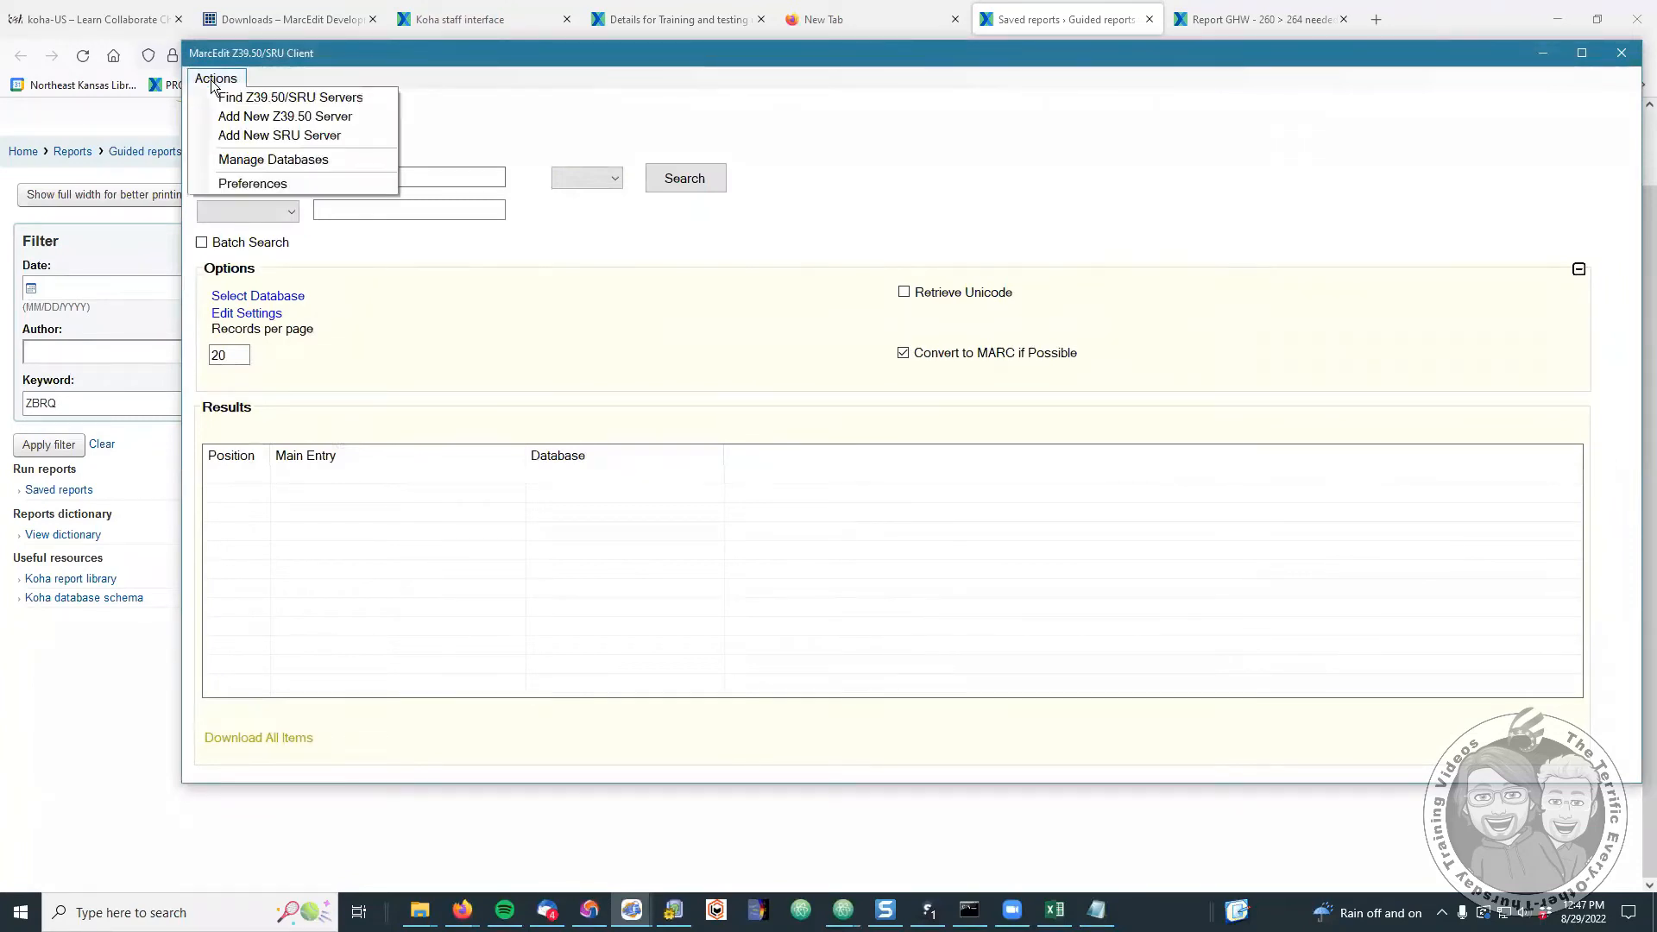
pyautogui.click(263, 118)
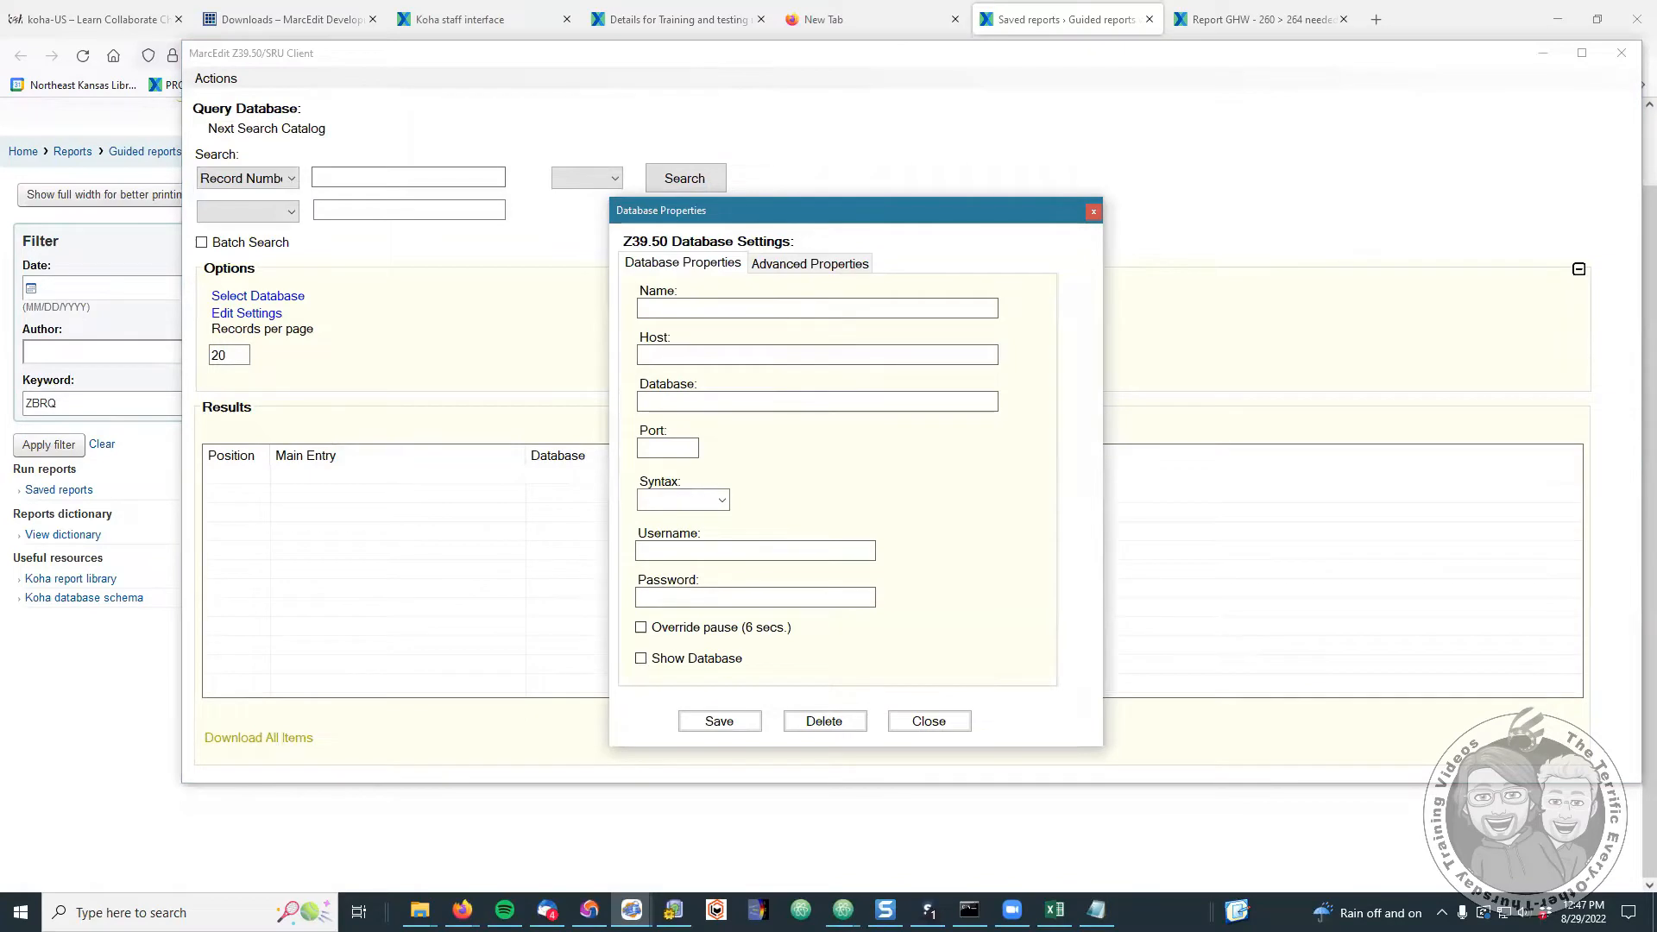
pyautogui.hotkey('alt', 'Tab')
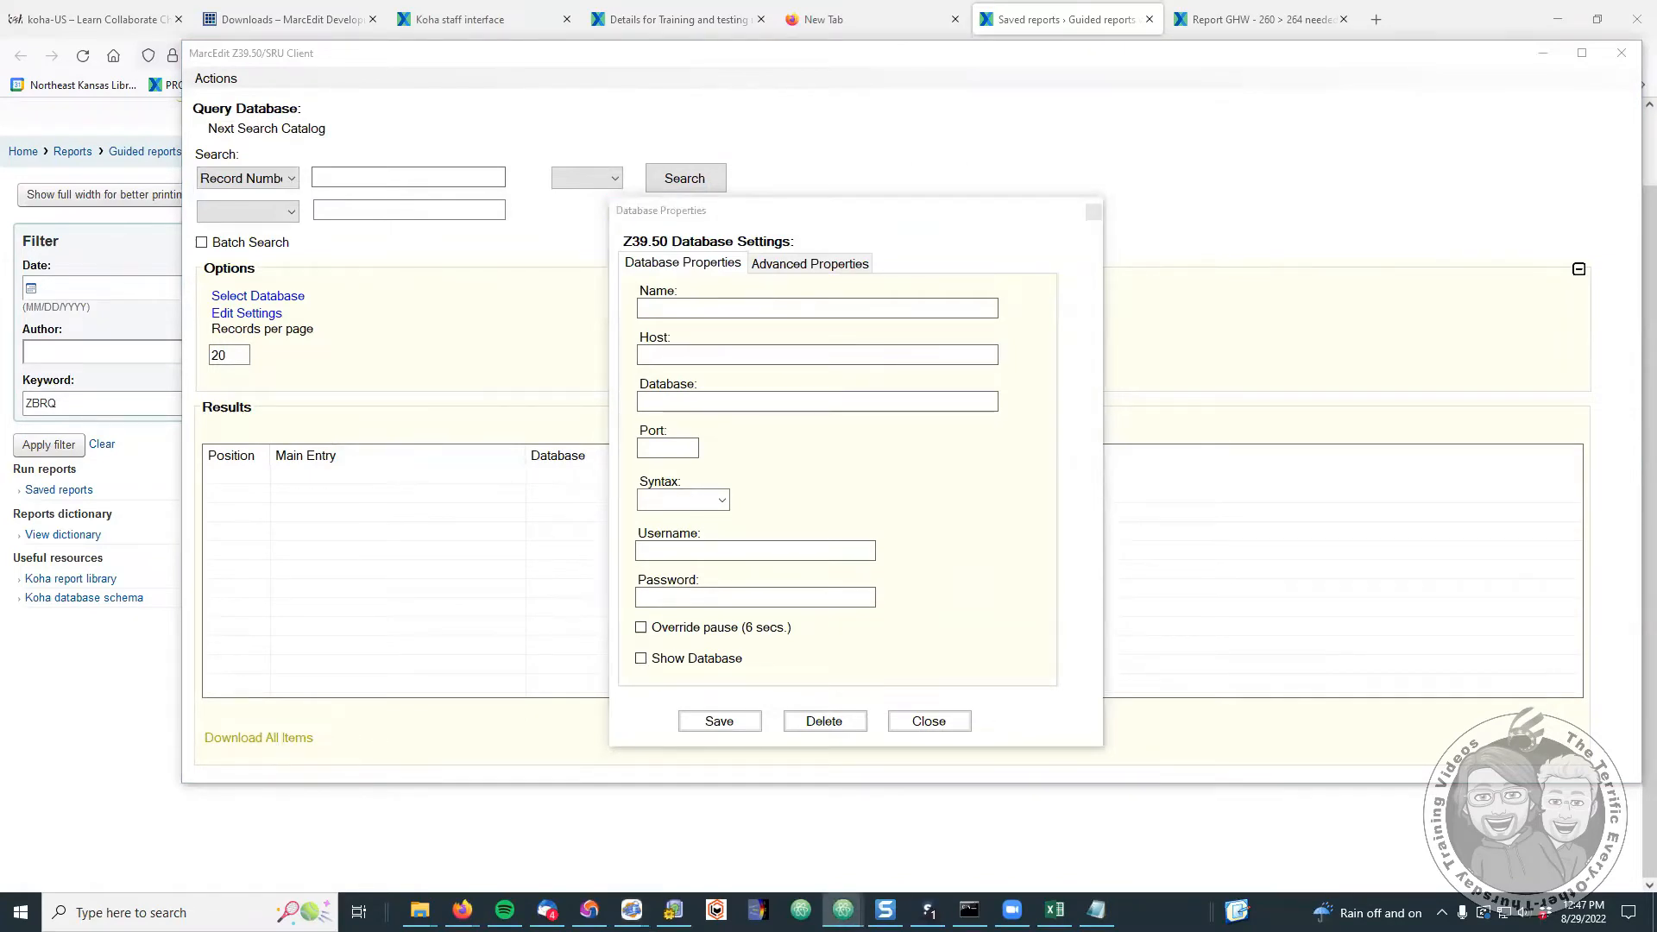
pyautogui.click(742, 312)
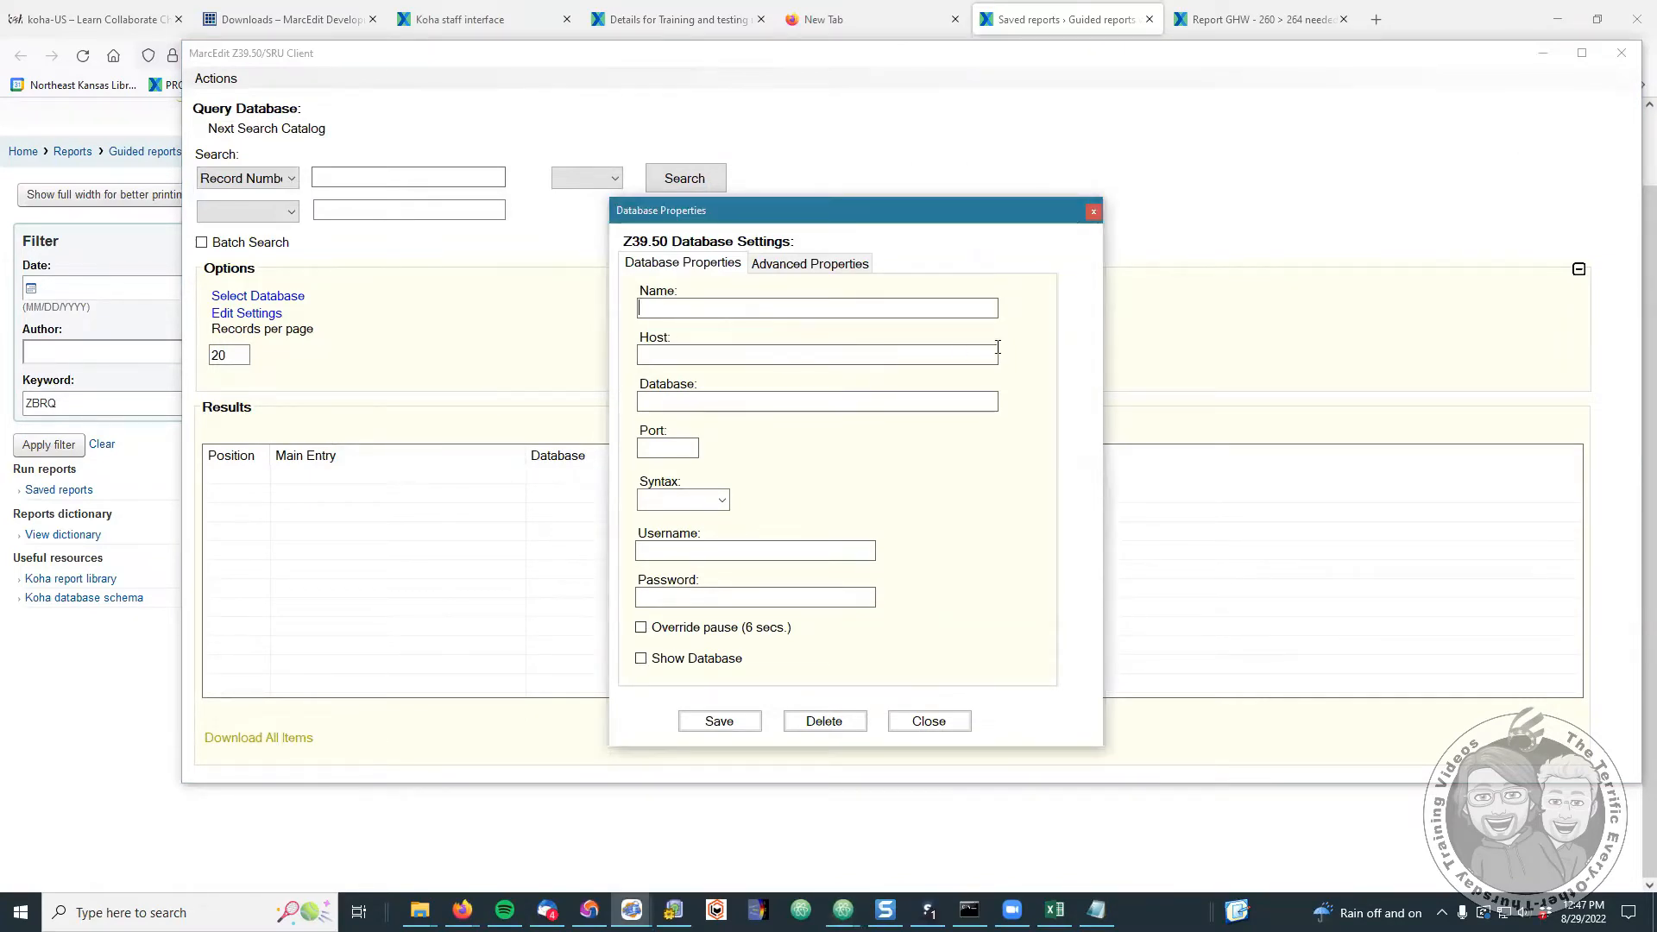
pyautogui.write('Nex')
pyautogui.write('t 2')
pyautogui.write('nekls.bywatersolutions.com')
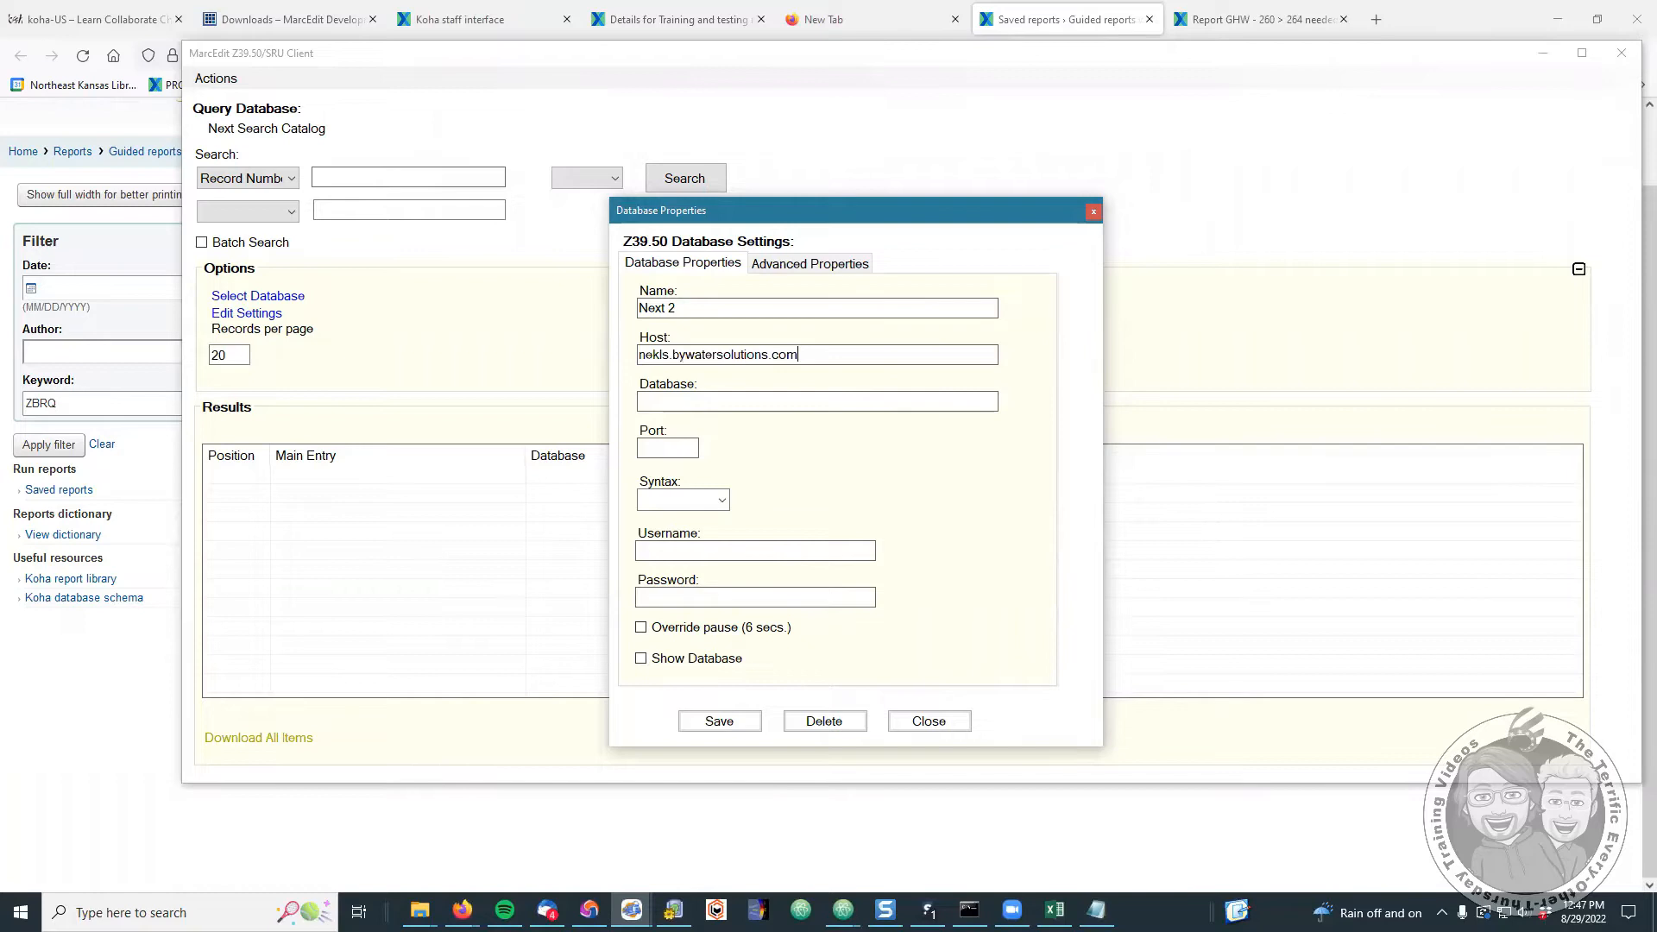
# - Set the new server's database to biblios, port to 5110 and syntax to MARC21, and save it
pyautogui.hotkey('alt', 'Tab')
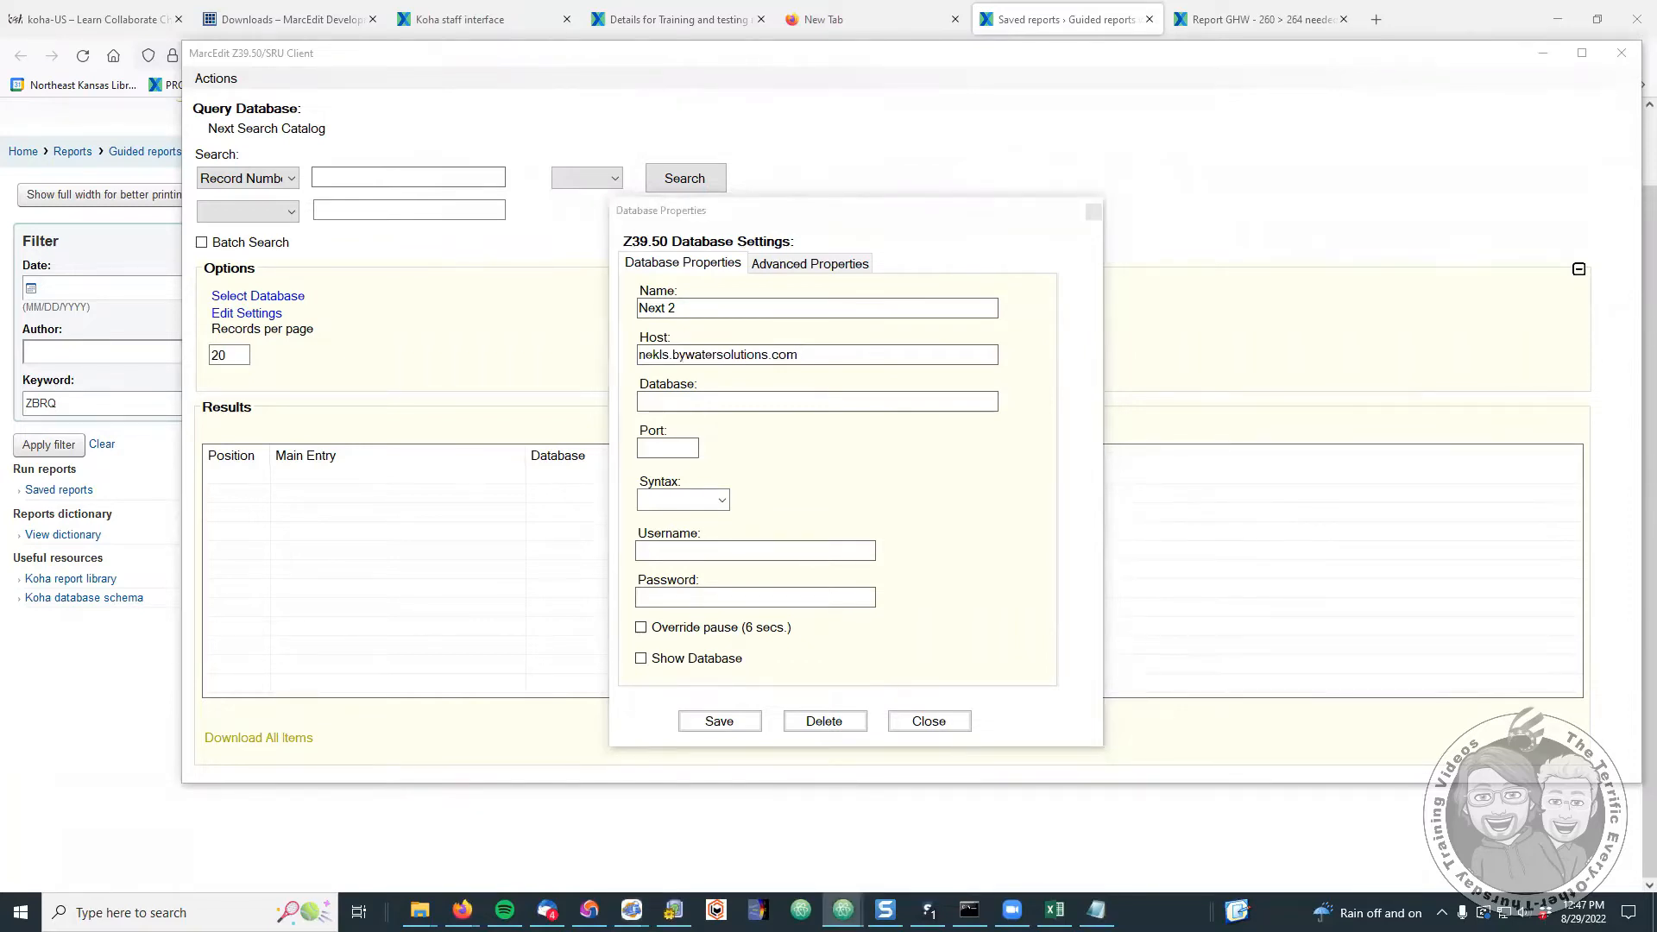
pyautogui.click(713, 399)
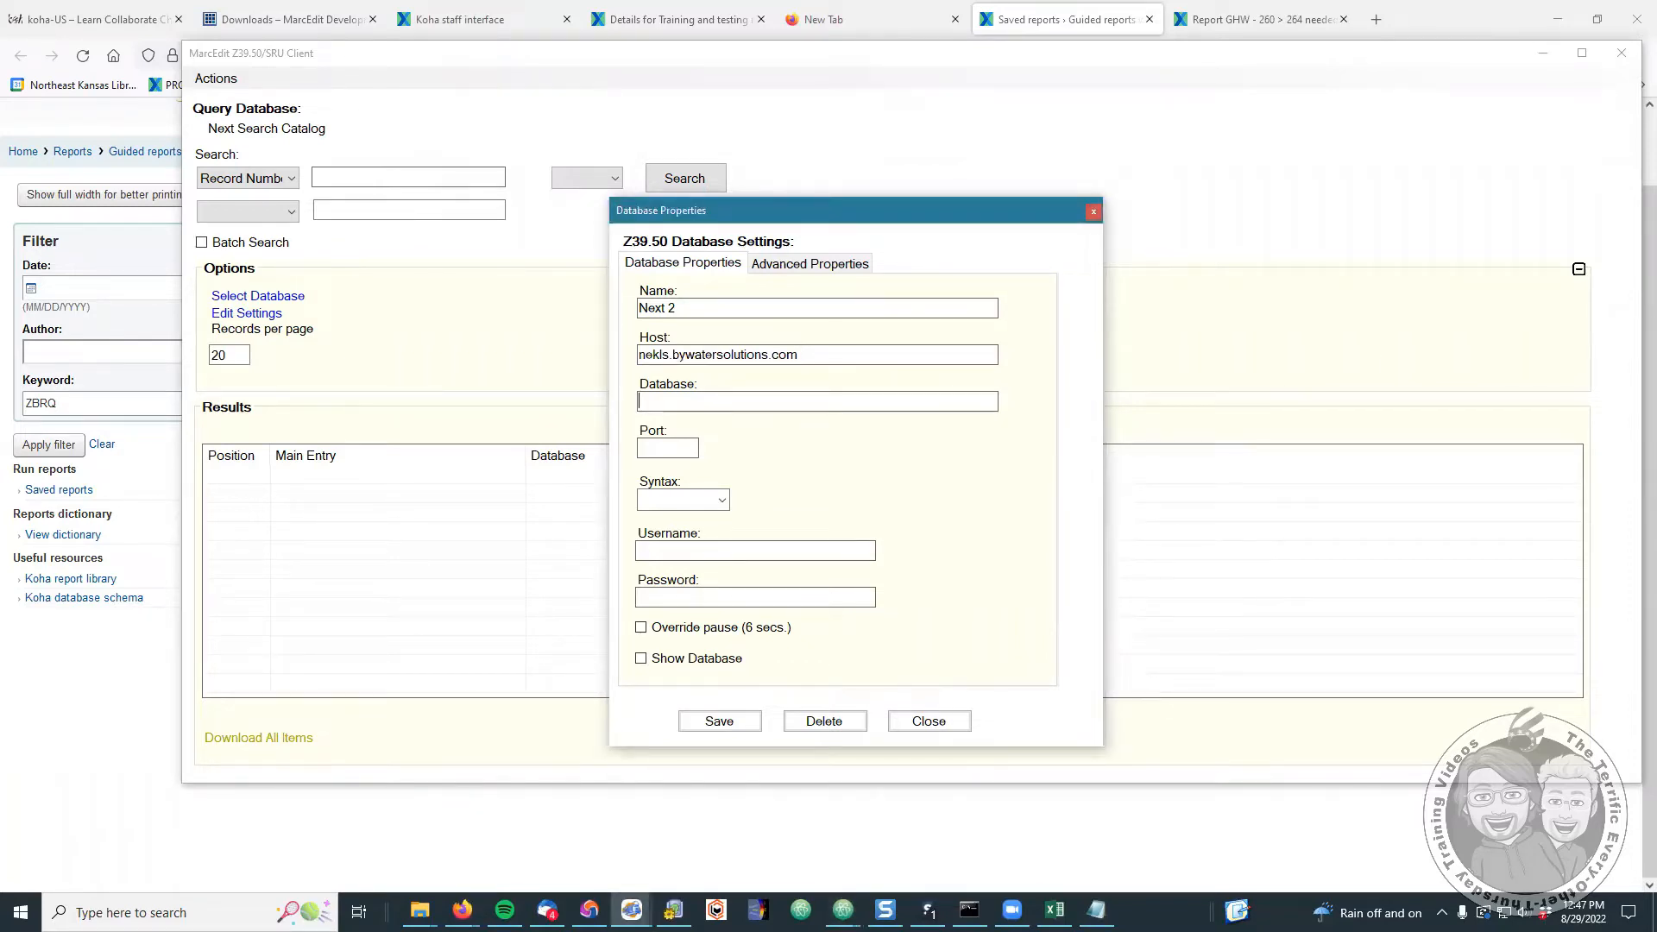
pyautogui.hotkey('alt', 'Tab')
pyautogui.click(728, 400)
pyautogui.write('biblios')
pyautogui.hotkey('alt', 'Tab')
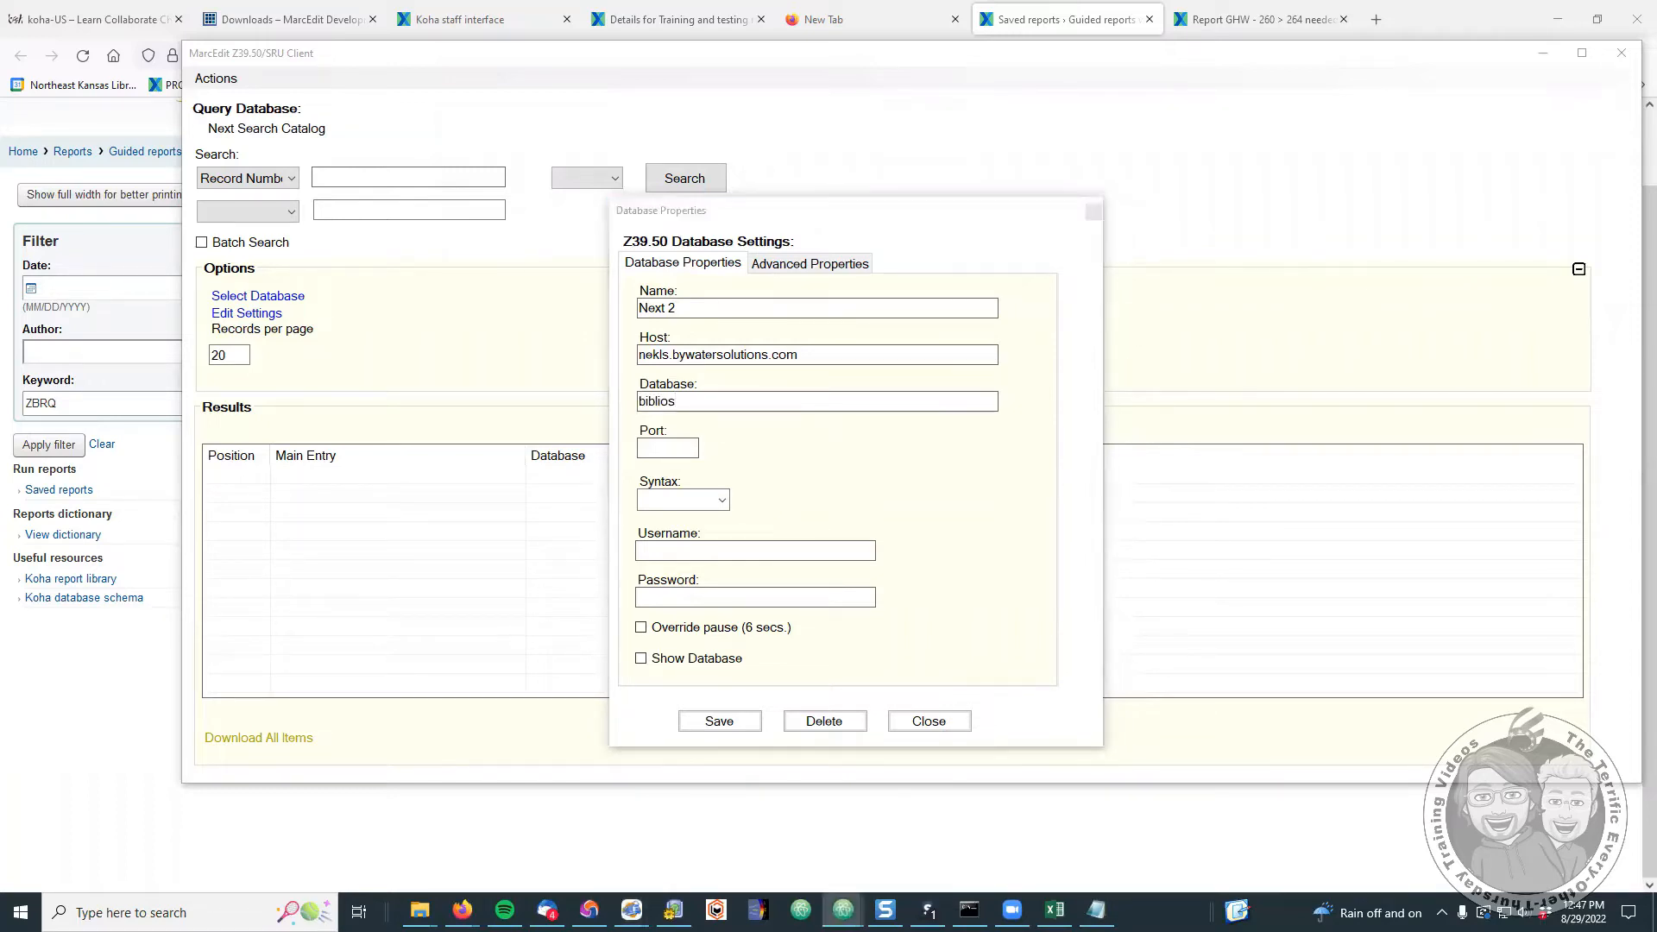
pyautogui.click(653, 448)
pyautogui.write('5110')
pyautogui.click(721, 501)
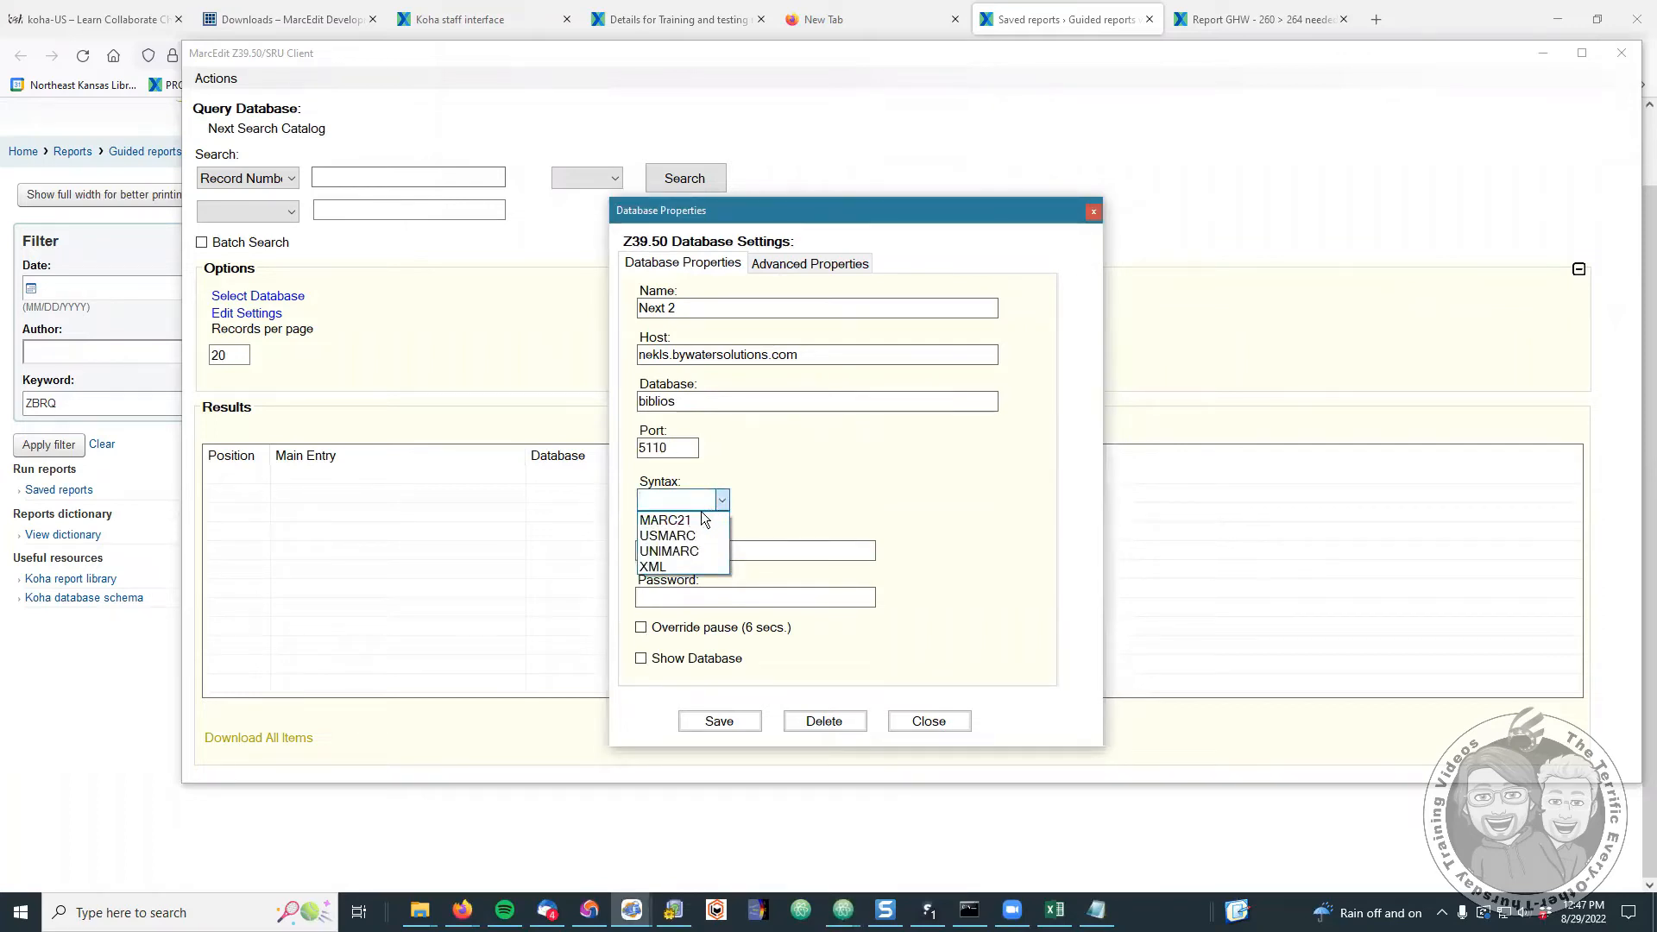
pyautogui.click(687, 521)
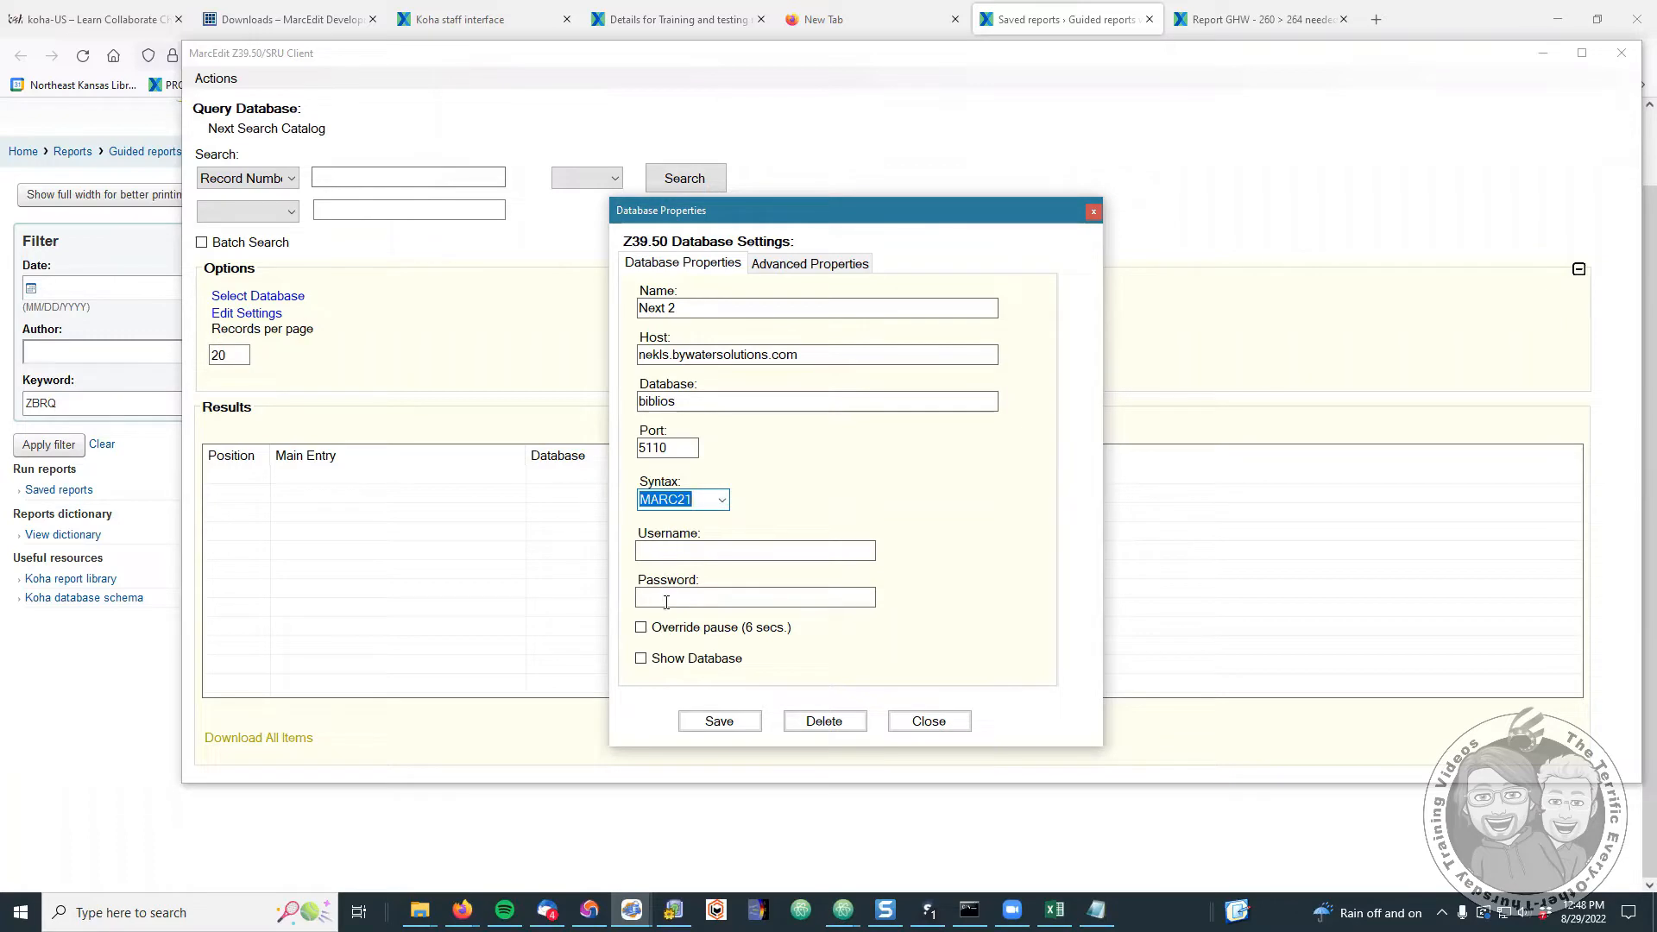
pyautogui.click(706, 719)
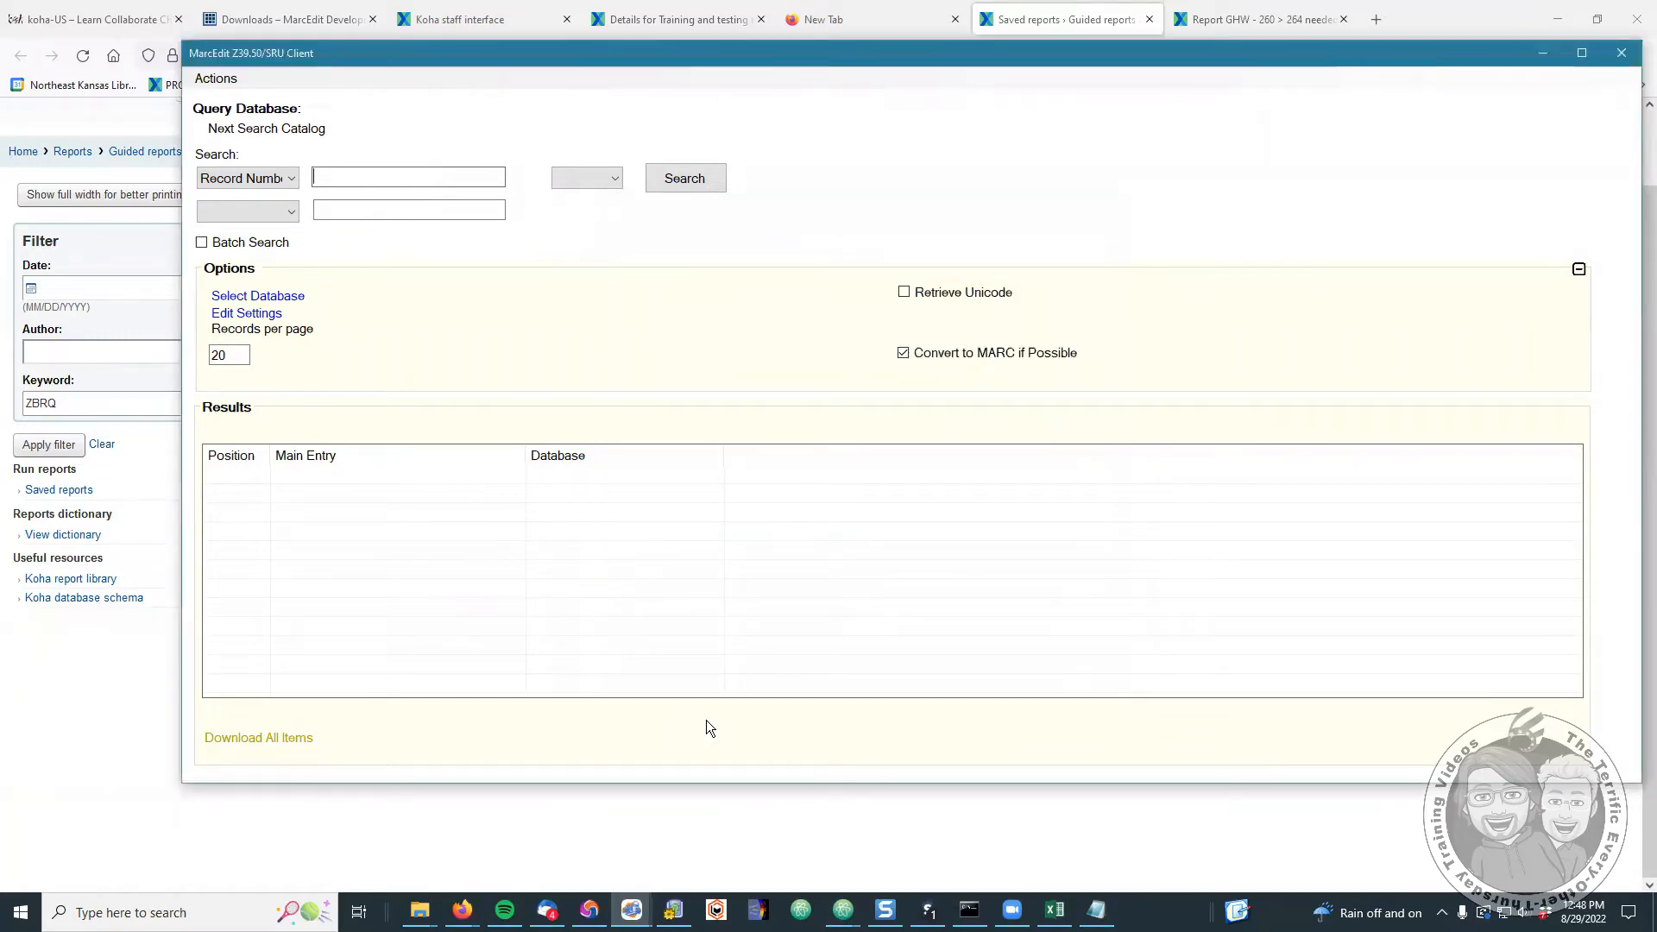
# - Select Next 2 as the query database and search it for the training record's biblionumber, 1325291, copied from its Koha page address
pyautogui.click(271, 297)
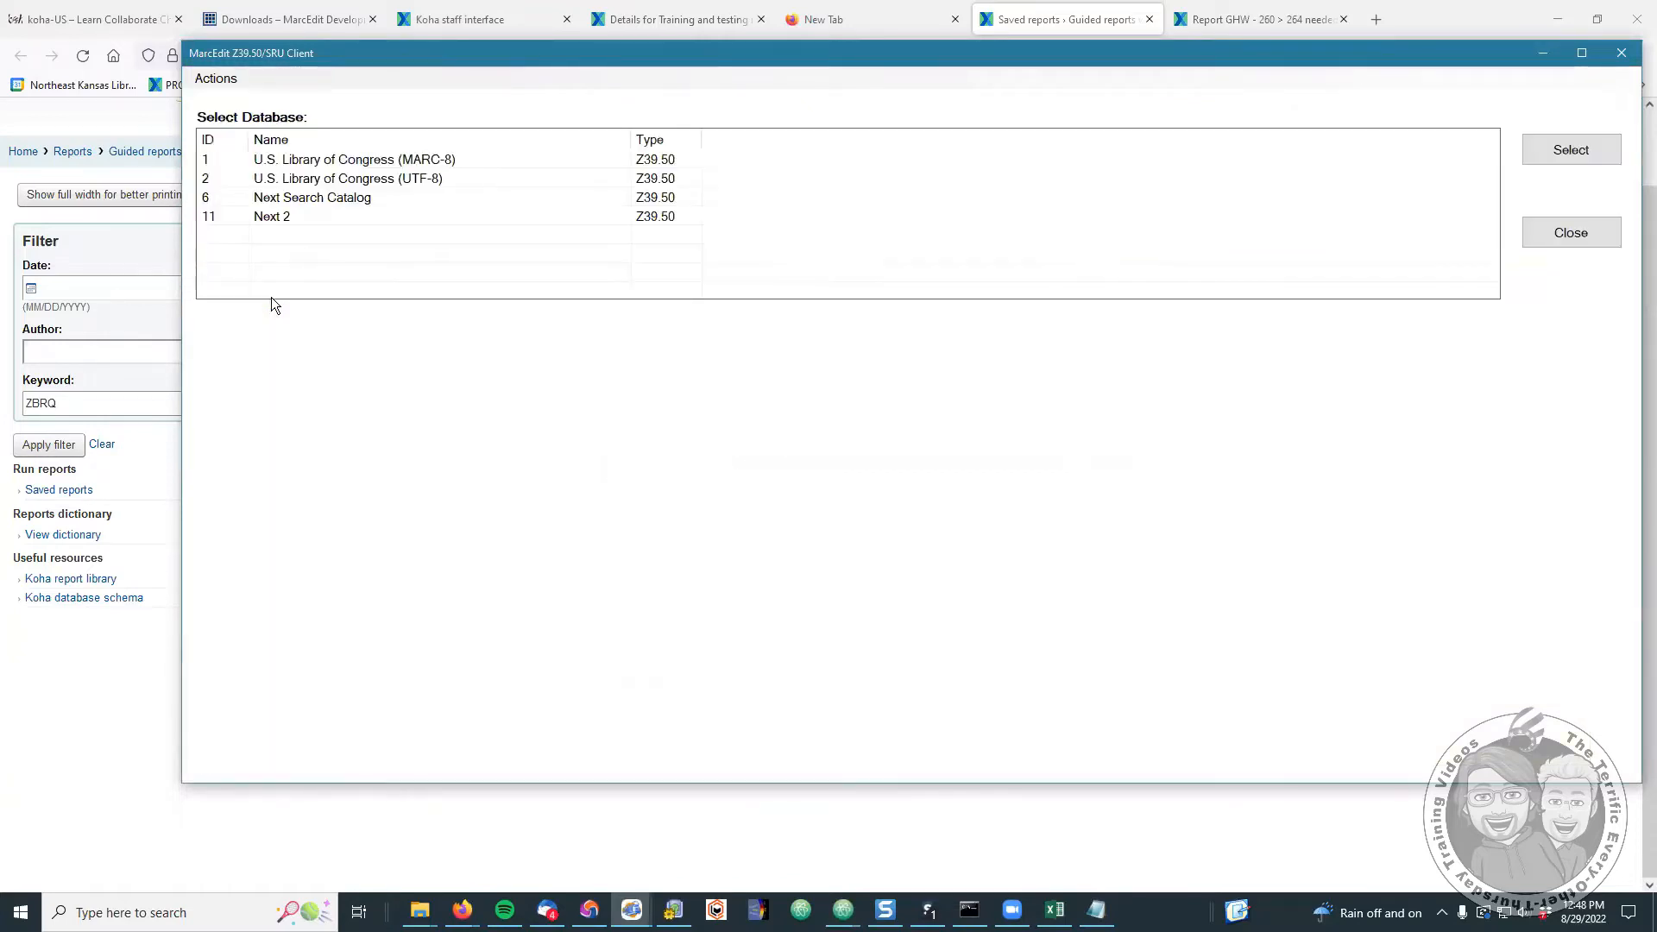
pyautogui.doubleClick(272, 218)
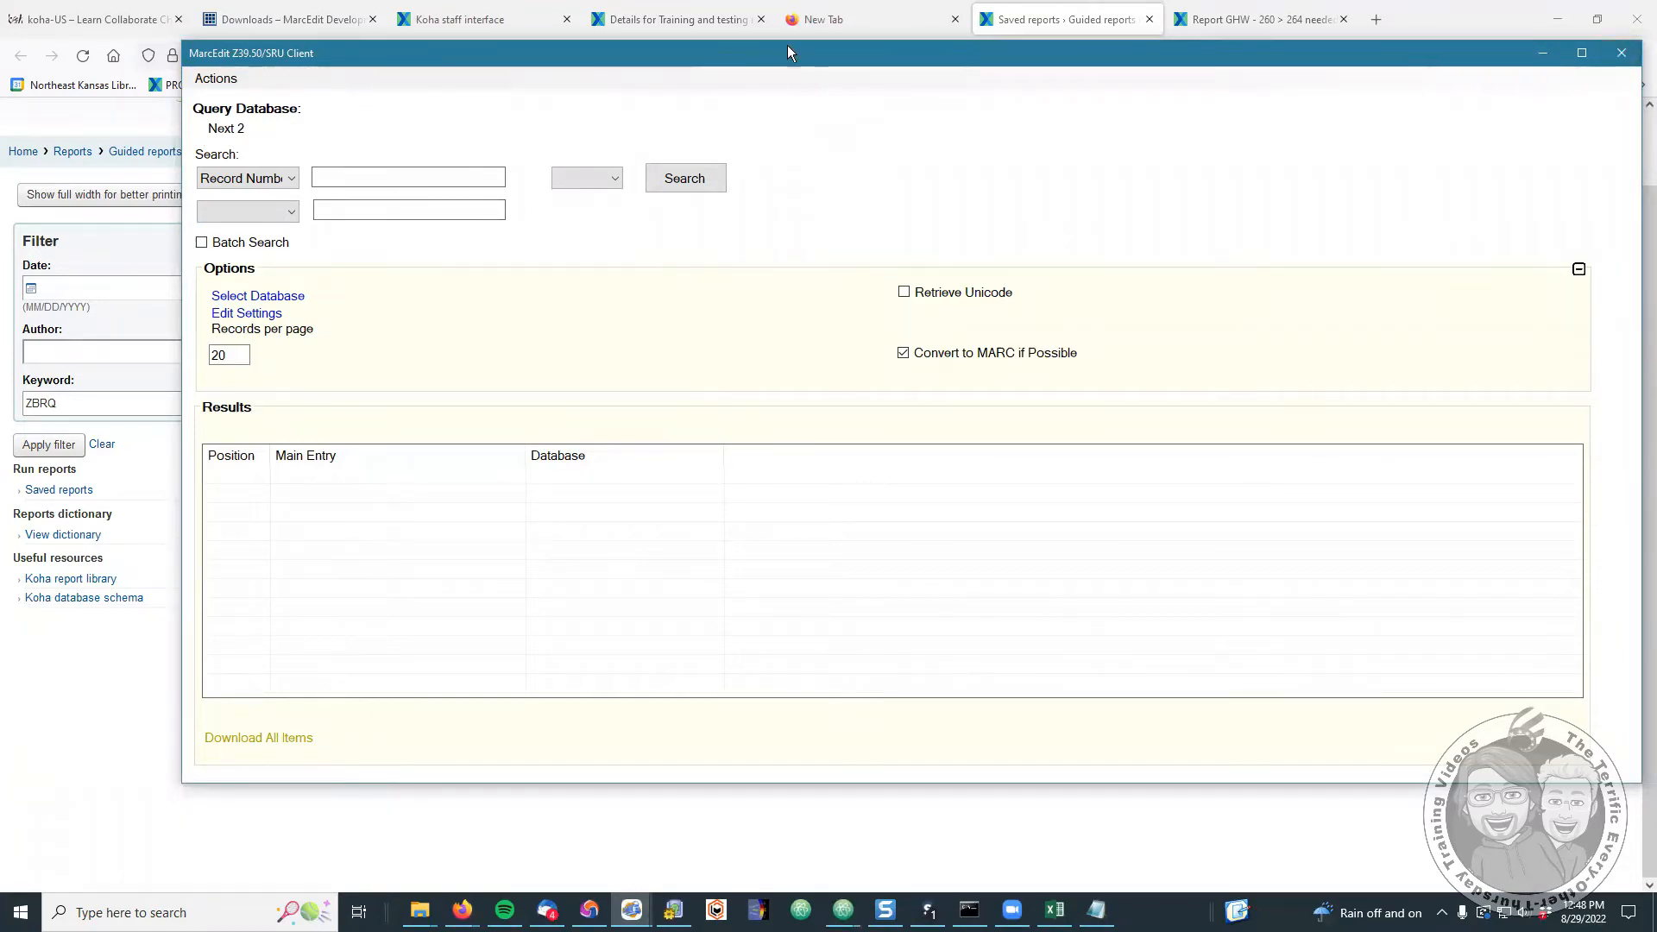
pyautogui.click(681, 19)
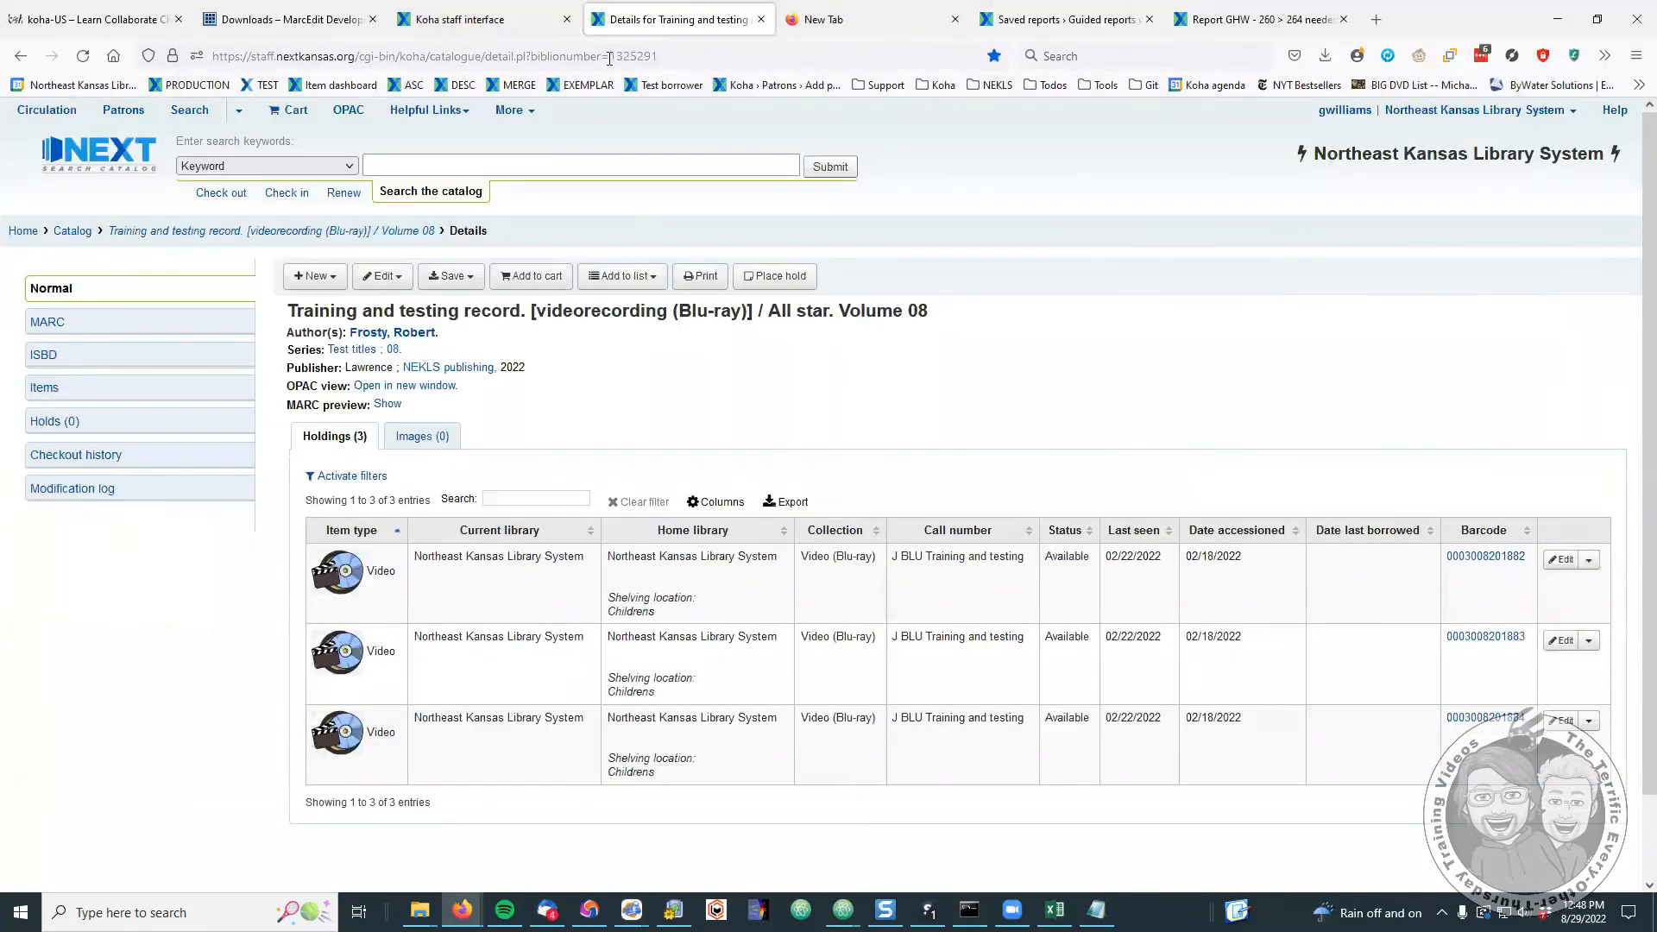
pyautogui.doubleClick(628, 56)
pyautogui.hotkey('ctrl', 'c')
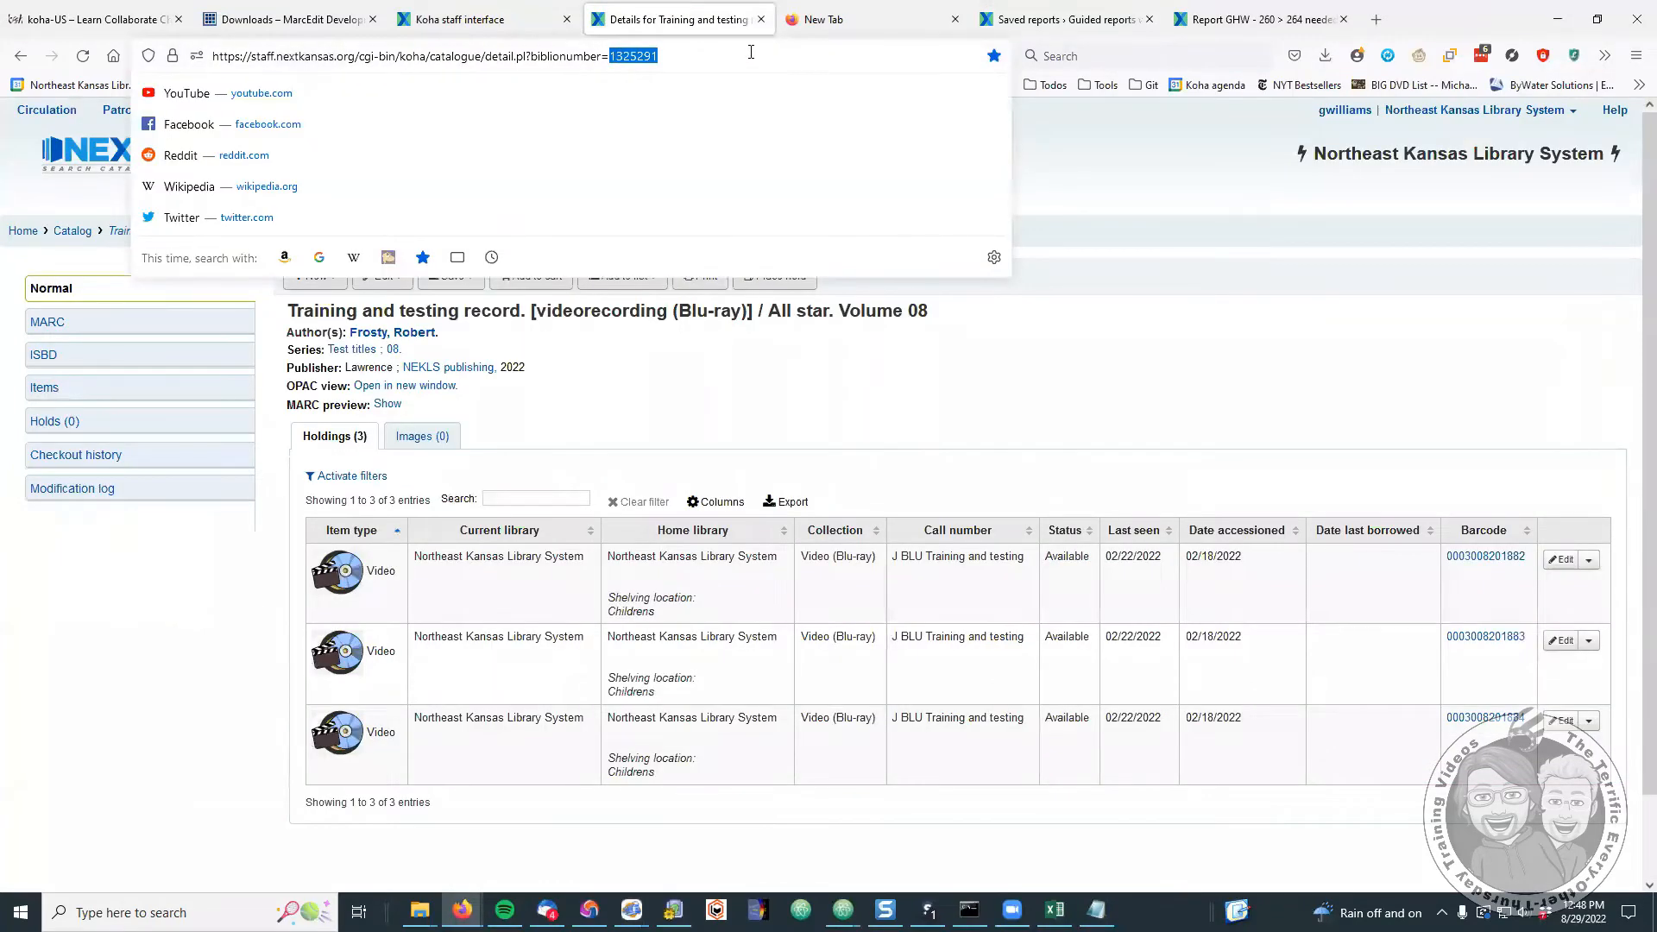
pyautogui.hotkey('alt', 'Tab')
pyautogui.click(347, 178)
pyautogui.hotkey('ctrl', 'v')
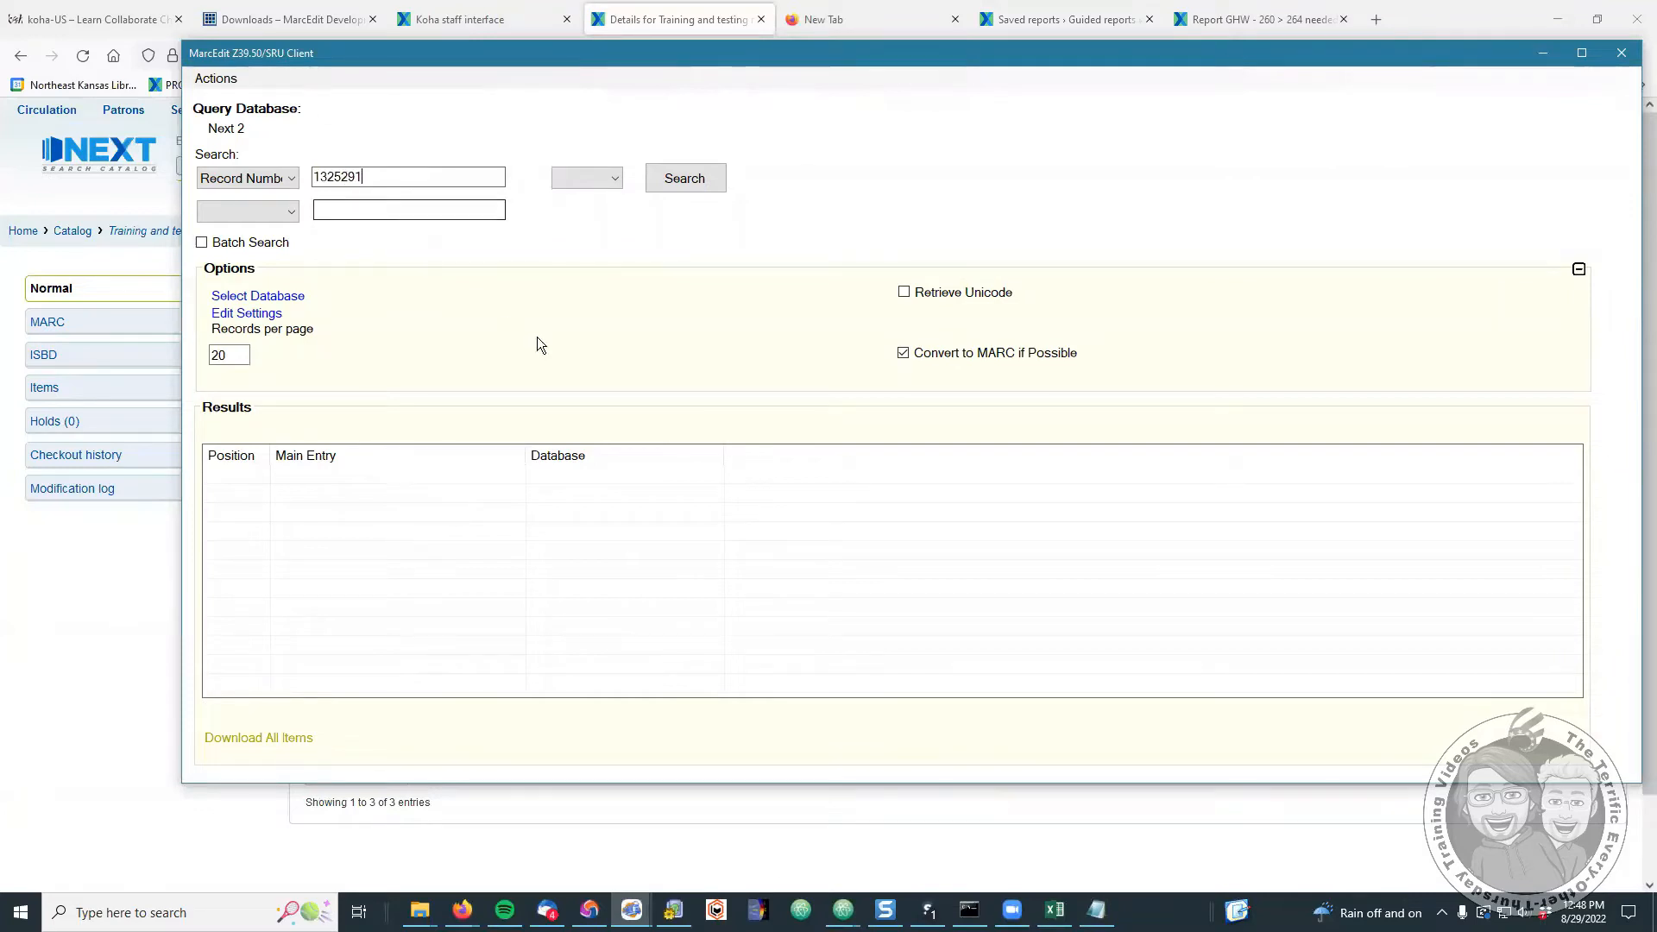
pyautogui.click(685, 178)
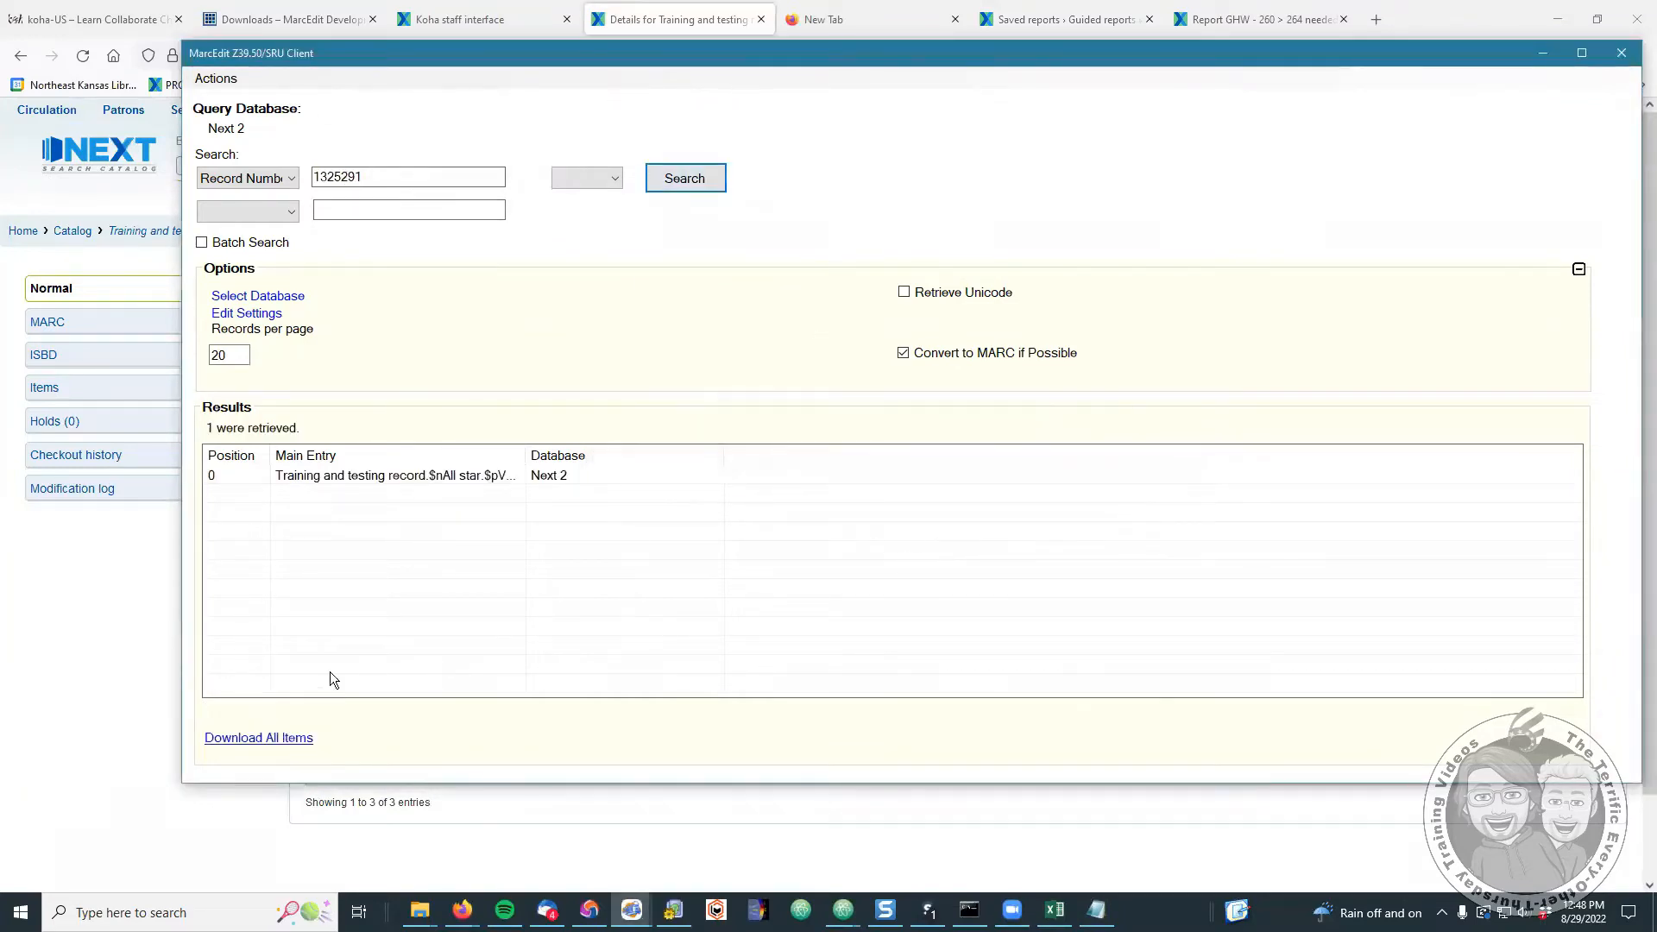
# - View the save prompt for downloading the retrieved record, cancel it, and close the search client
pyautogui.click(279, 739)
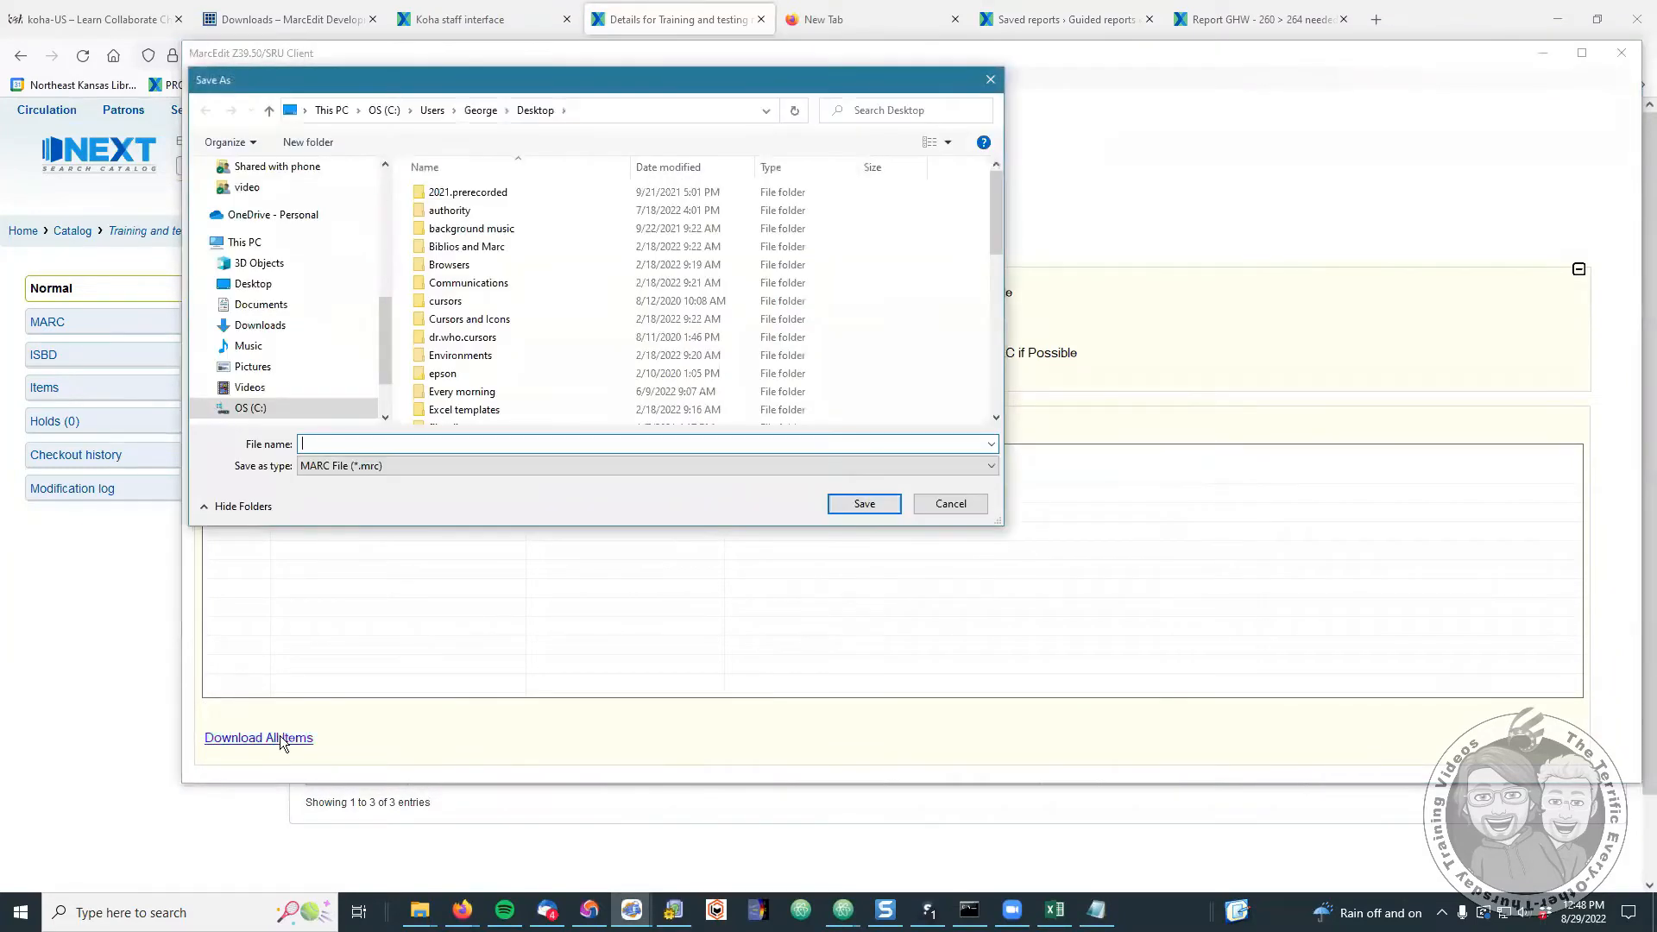
pyautogui.click(950, 504)
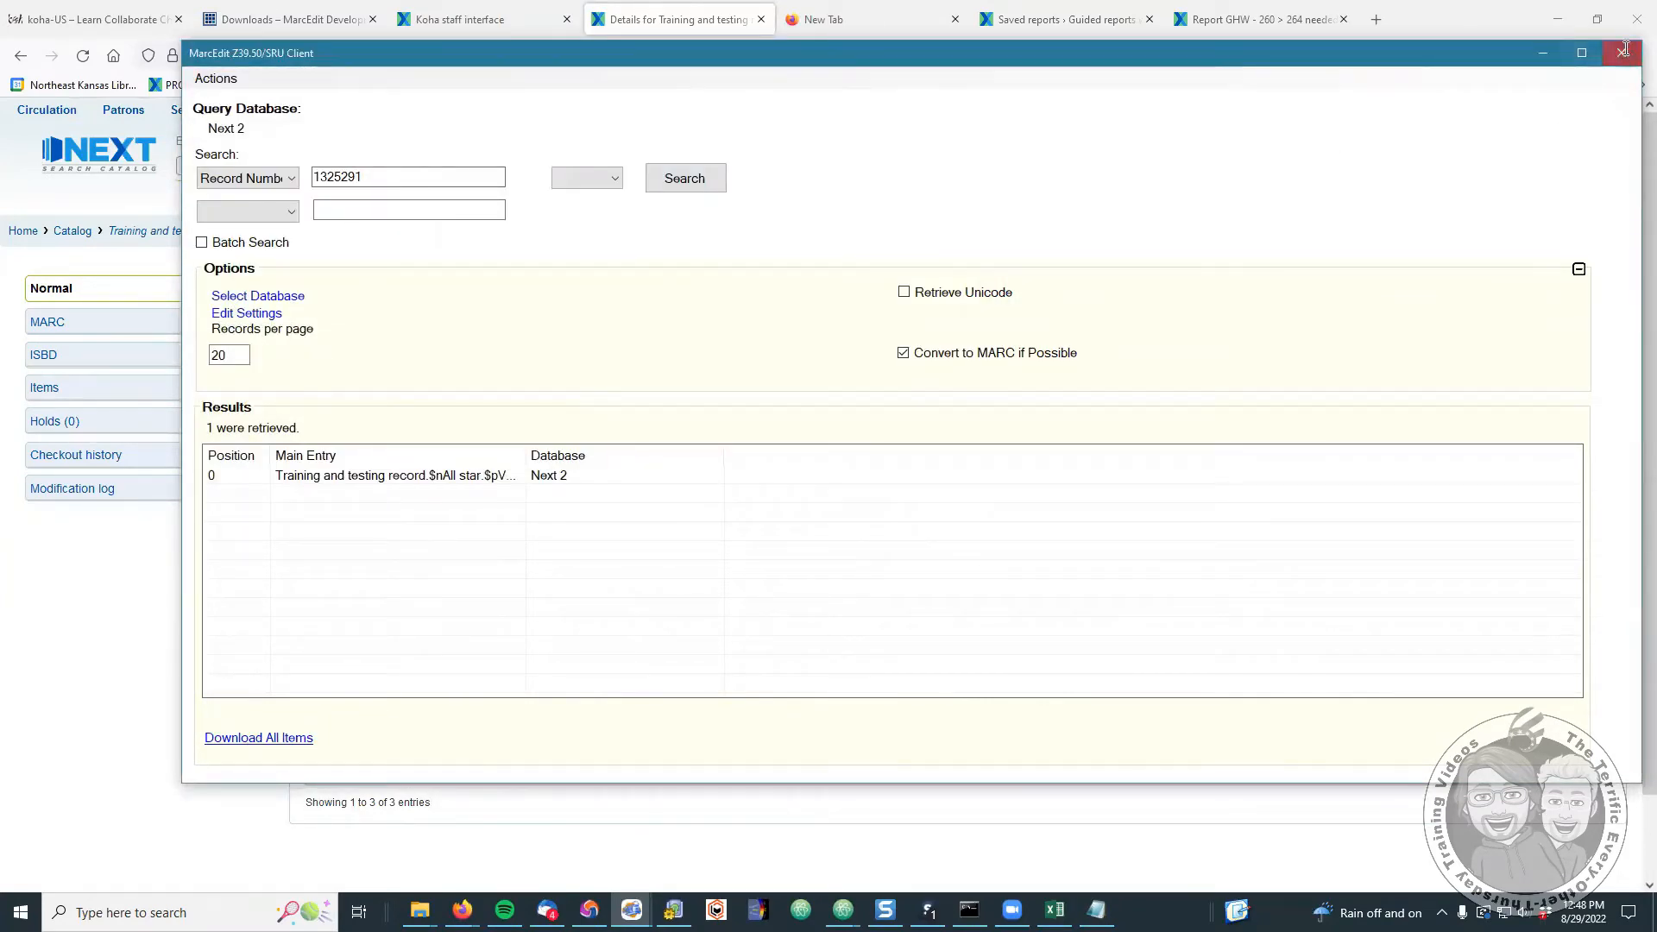
pyautogui.click(1621, 52)
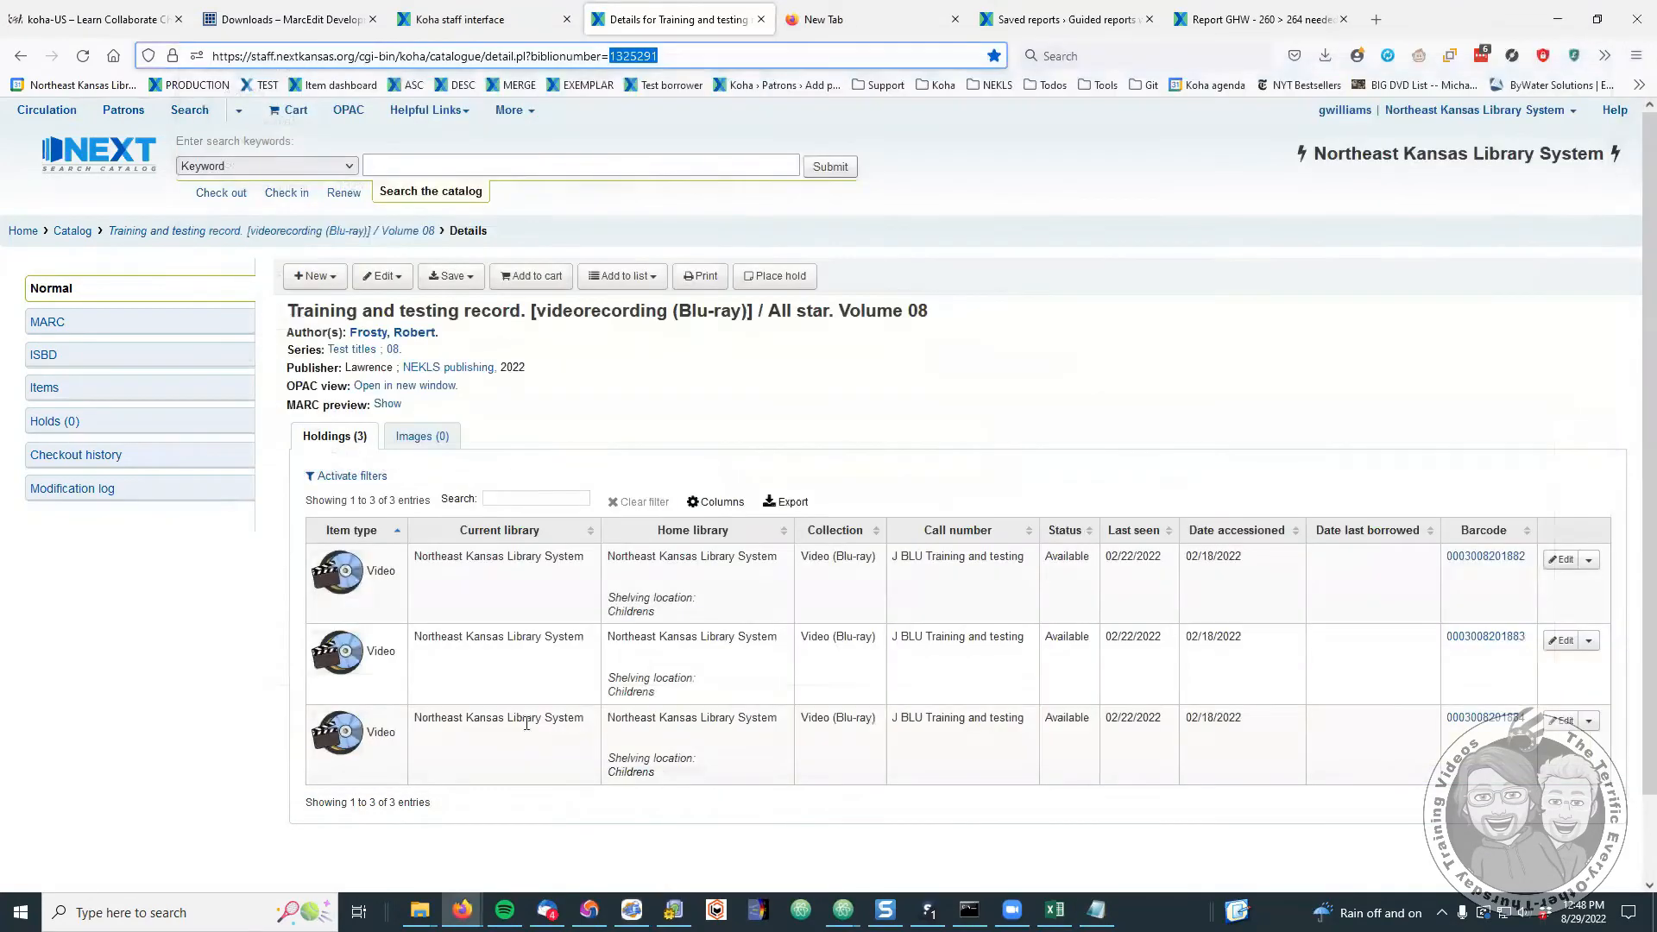
# - Open the MarcEditor, search for record number 1325291 in its search client, and download the record into the editor
pyautogui.click(632, 910)
pyautogui.click(581, 596)
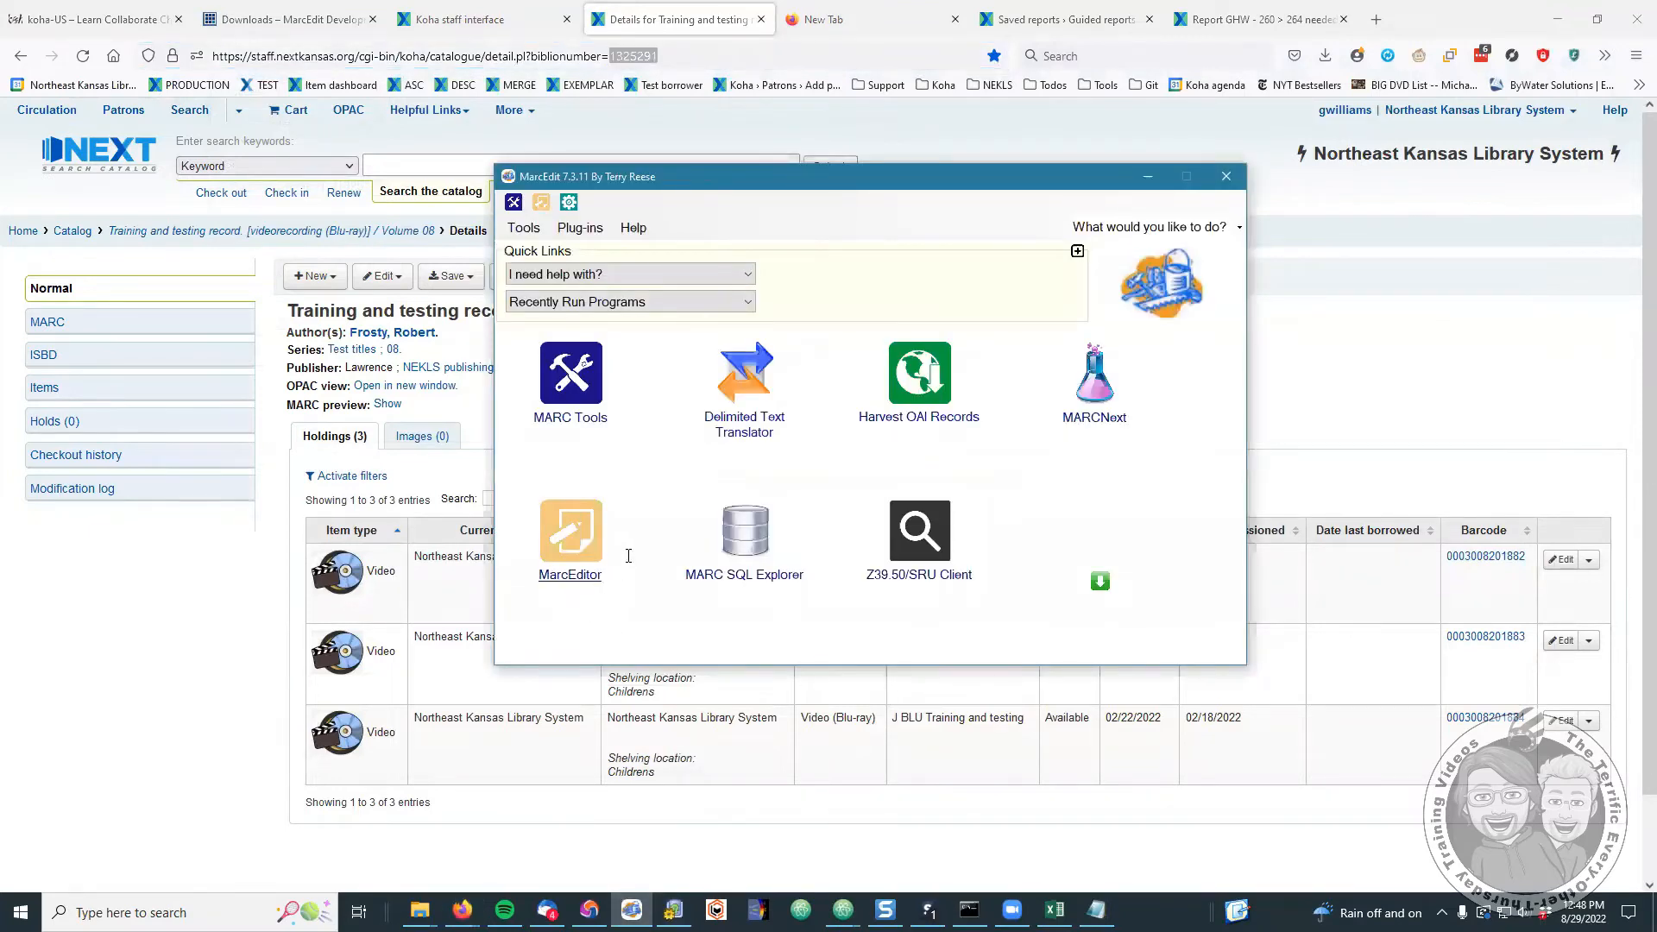
pyautogui.click(411, 67)
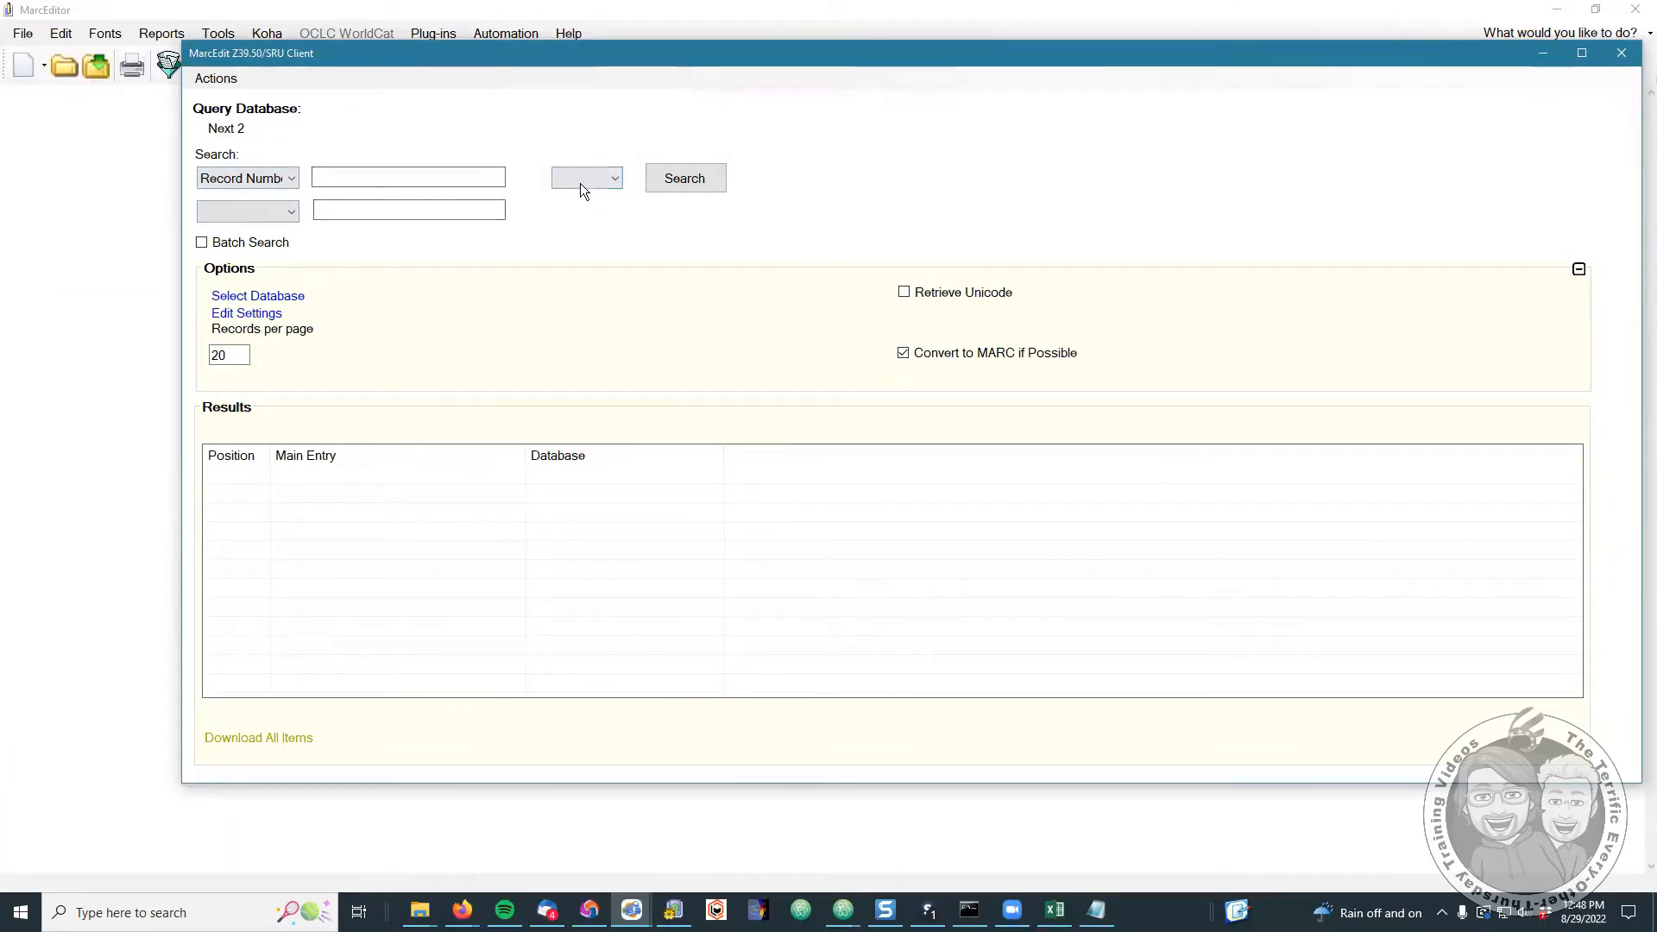
pyautogui.write('1325291')
pyautogui.click(682, 177)
pyautogui.click(269, 747)
pyautogui.click(875, 509)
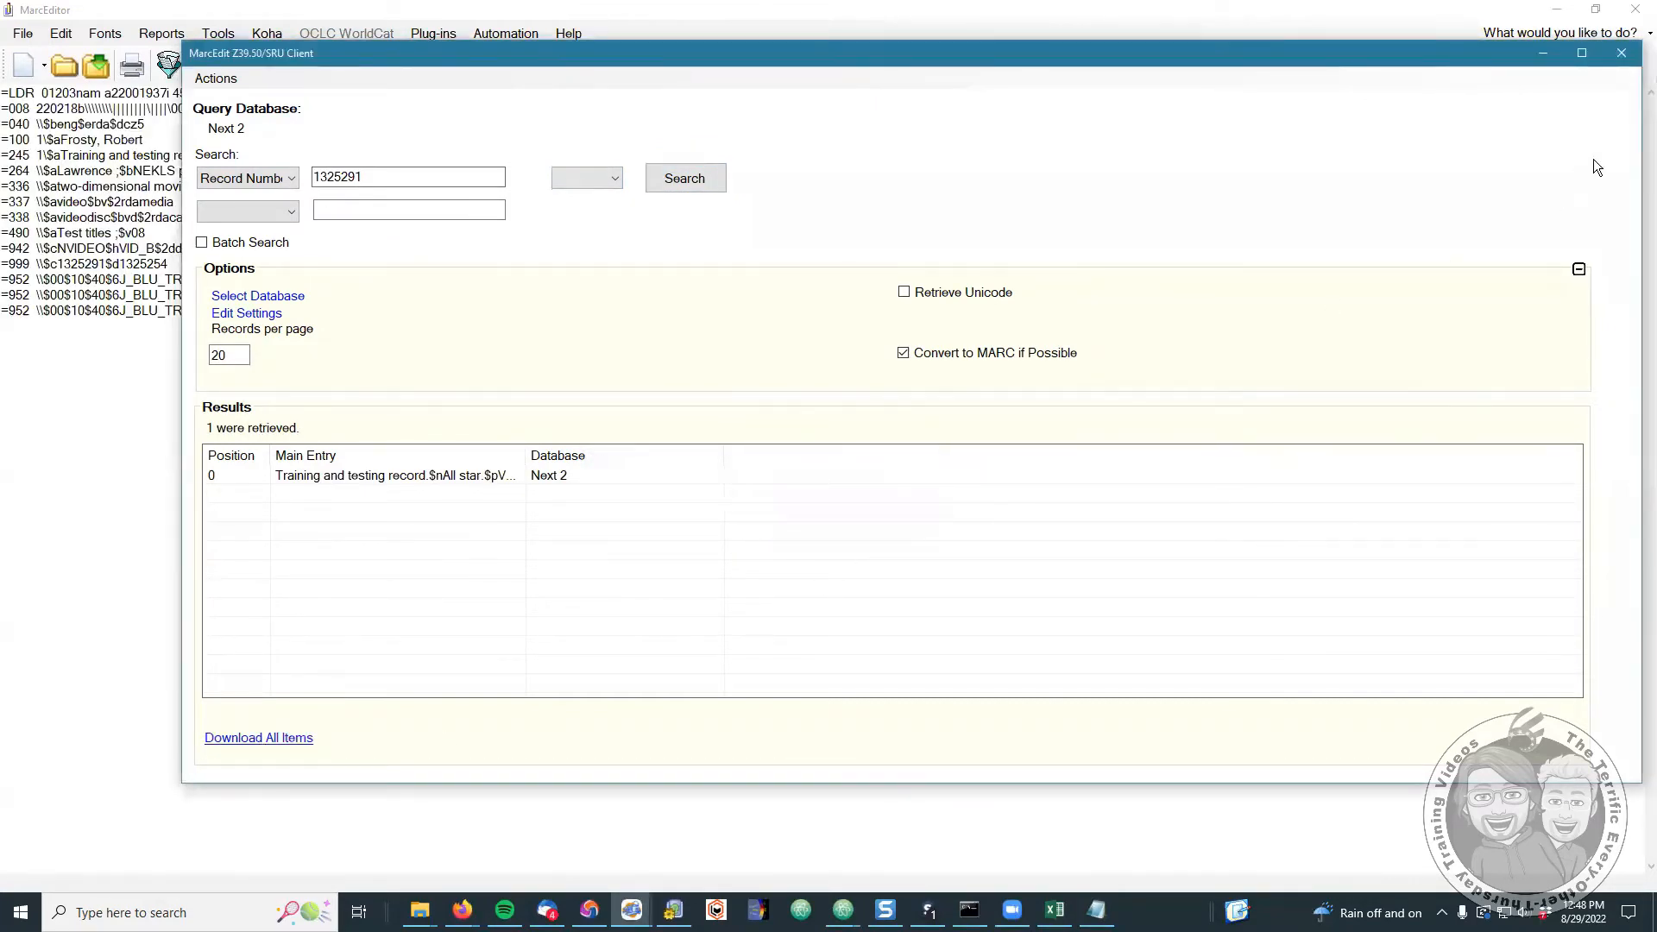
# - Close the search client and the MarcEditor to return to the MarcEdit main window
pyautogui.click(1619, 55)
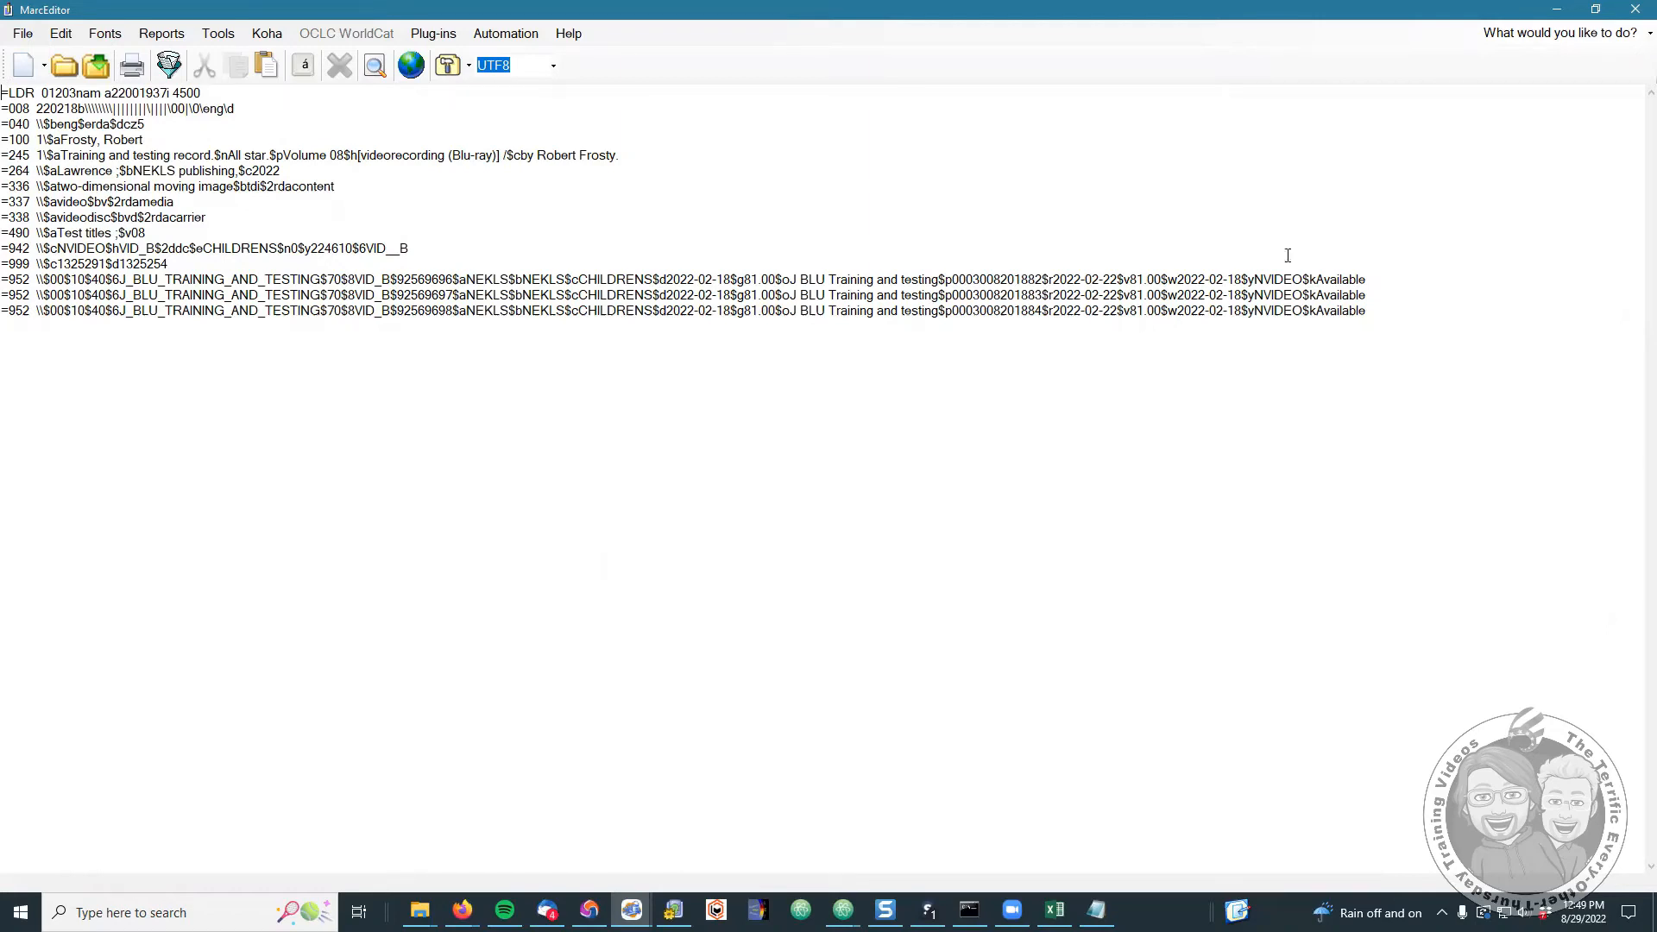
pyautogui.click(1635, 13)
pyautogui.click(848, 502)
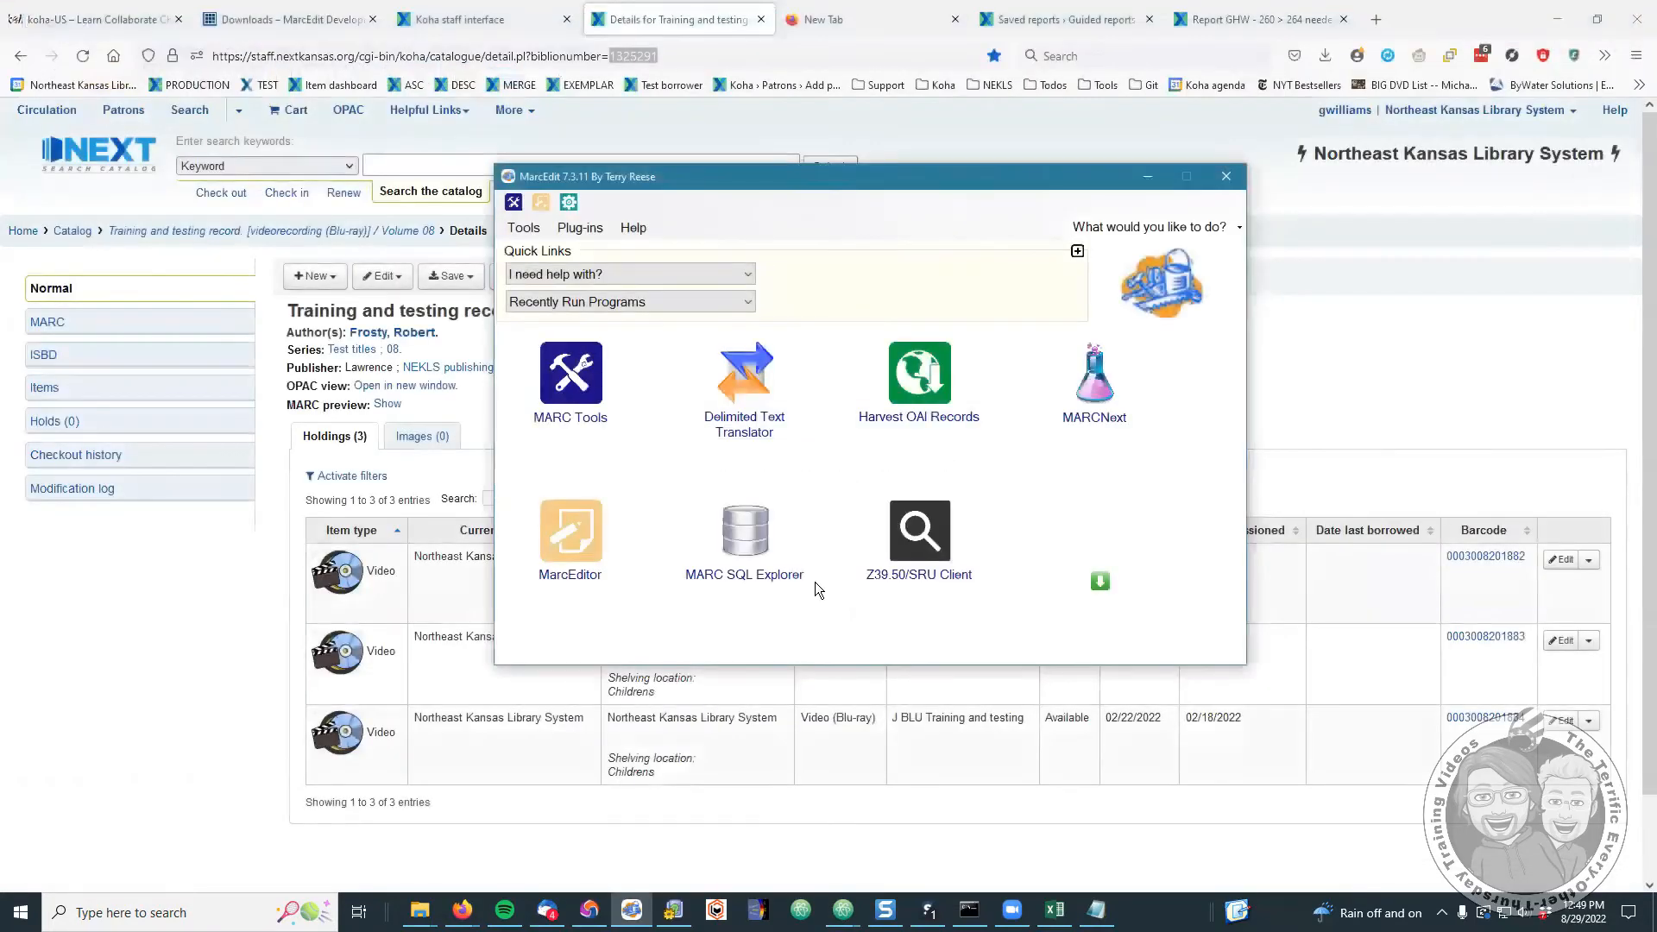
# - Create a new ILS integration profile named Next2 in the preferences and set its type to Koha
pyautogui.click(568, 202)
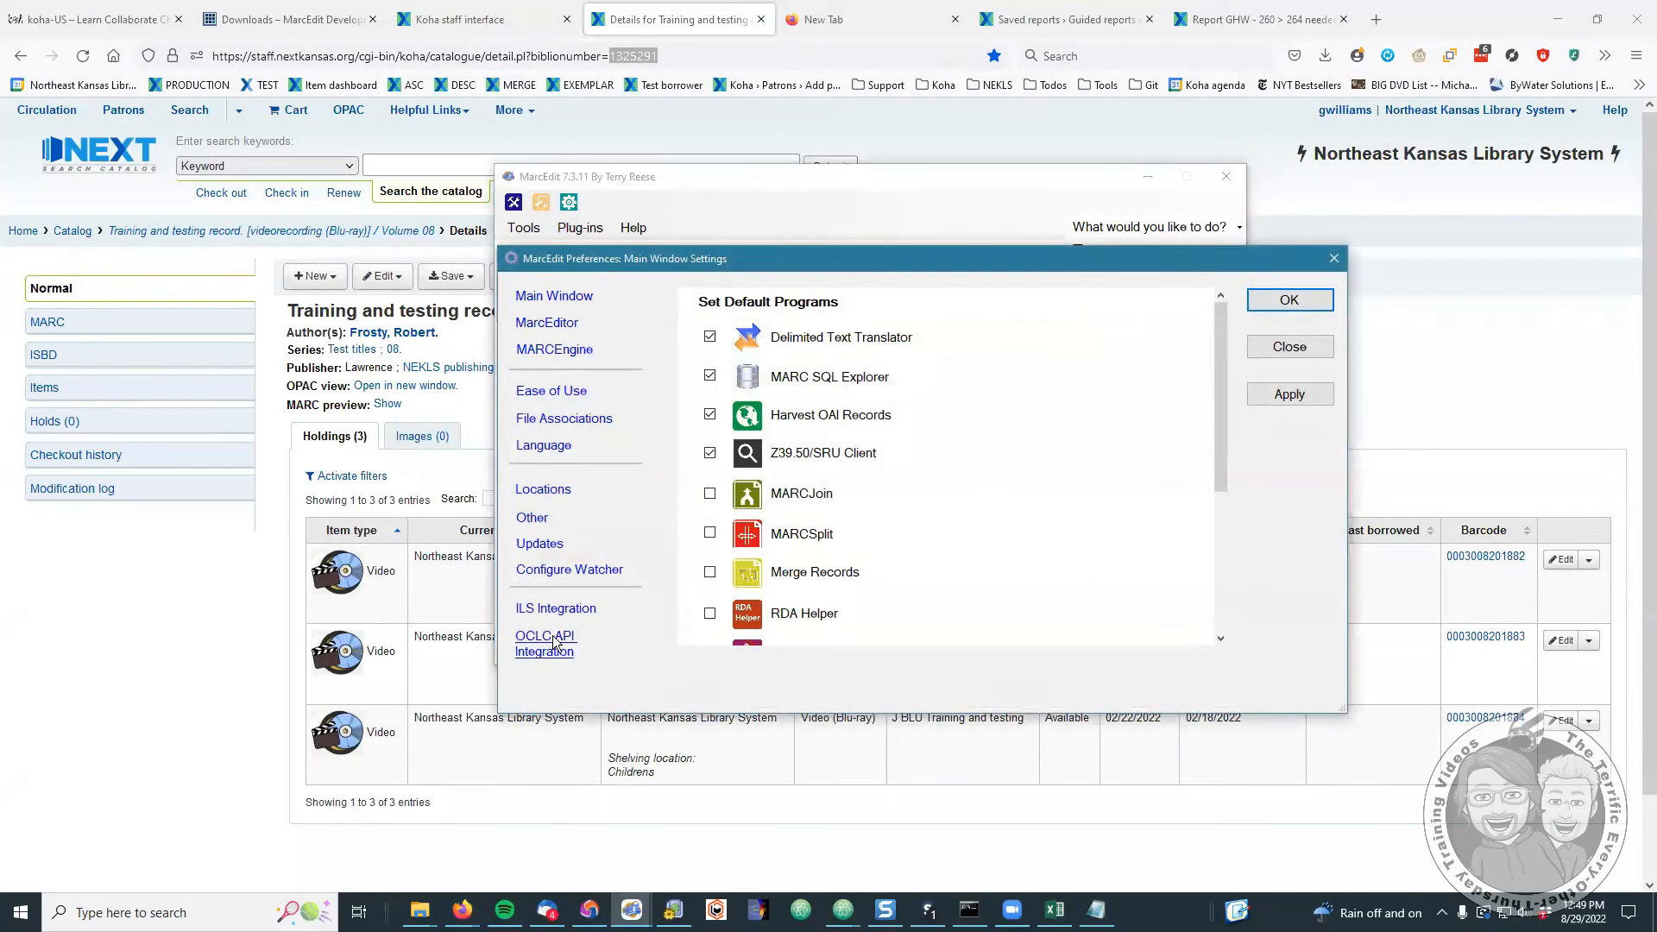
pyautogui.click(553, 608)
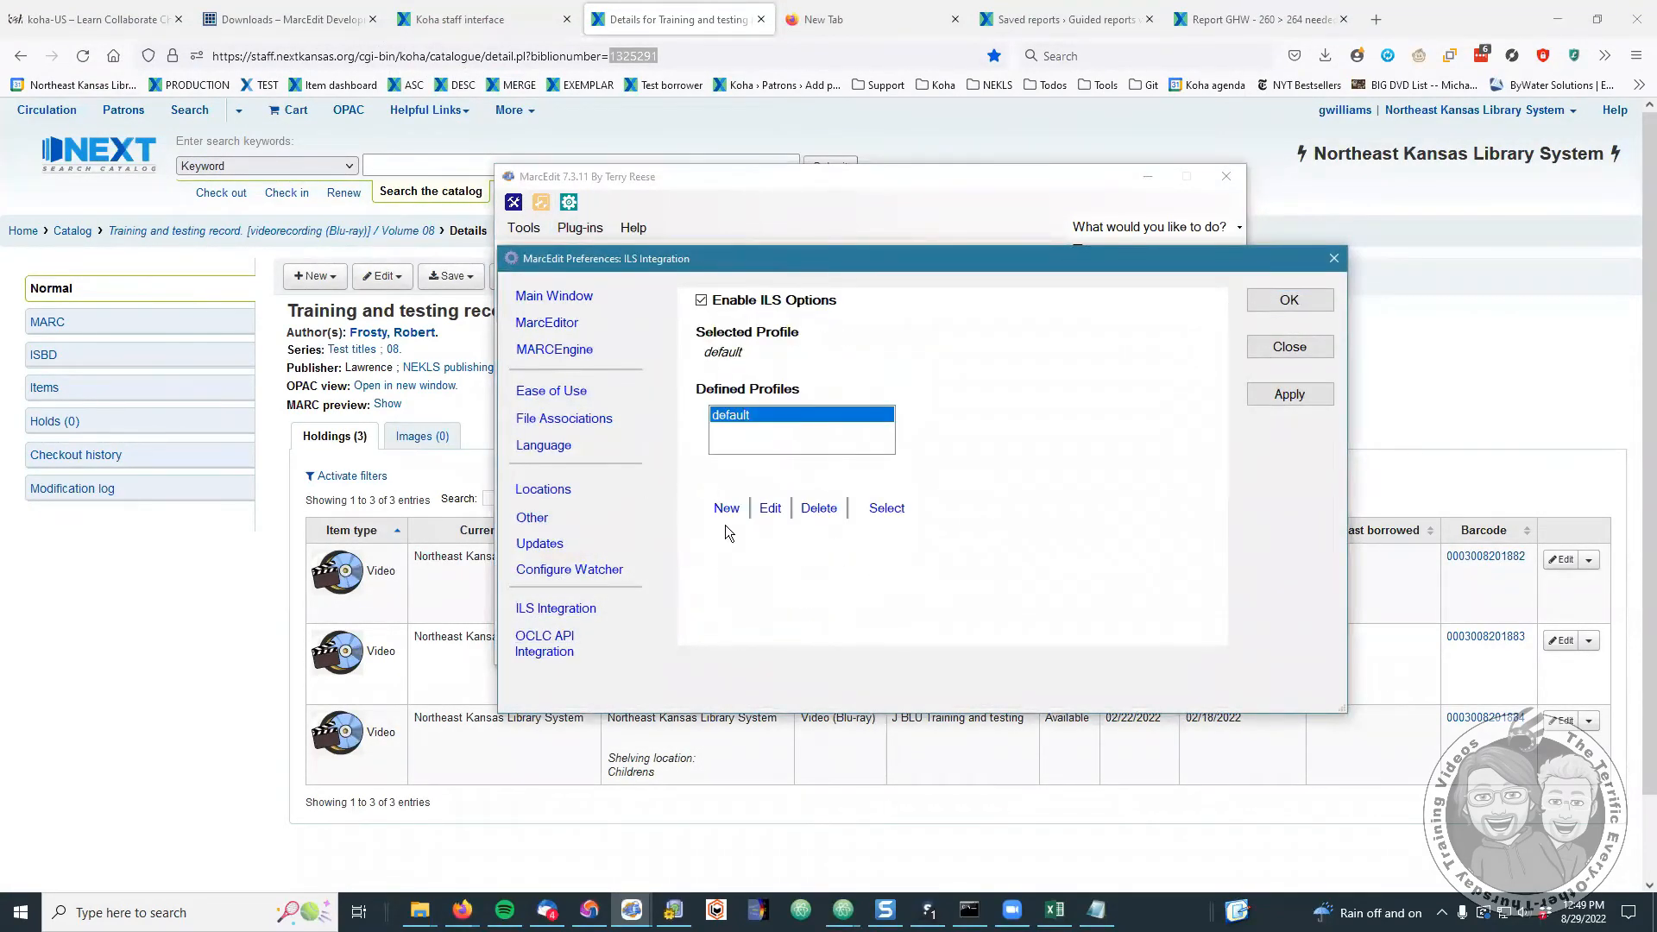
pyautogui.click(725, 509)
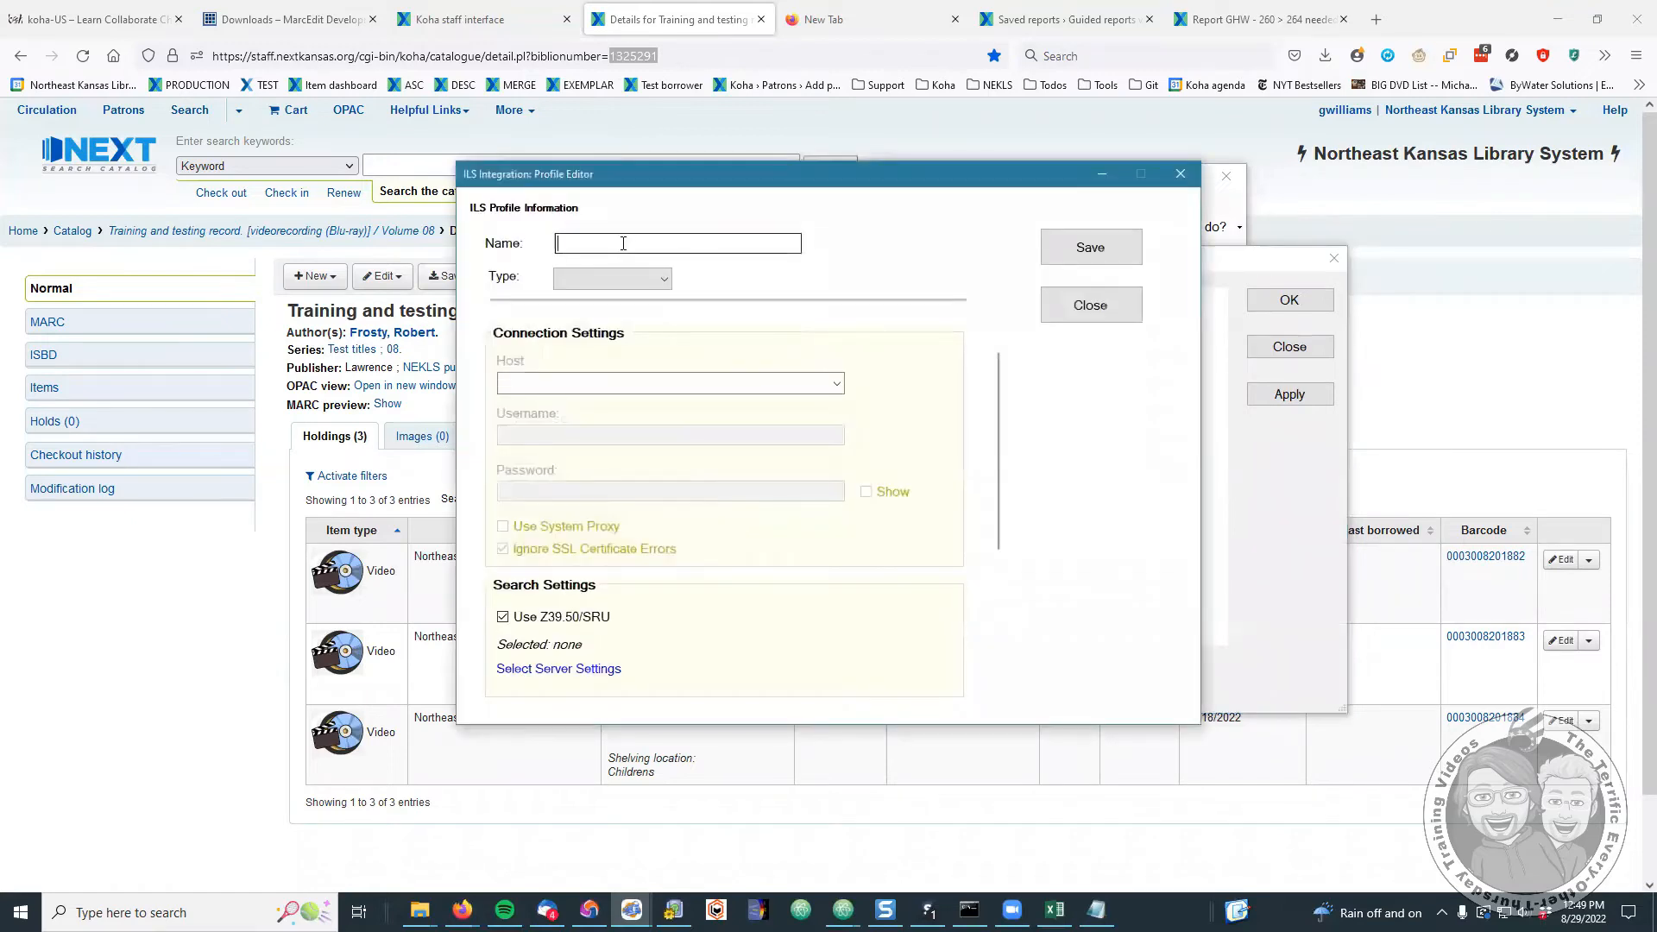
pyautogui.write('Next')
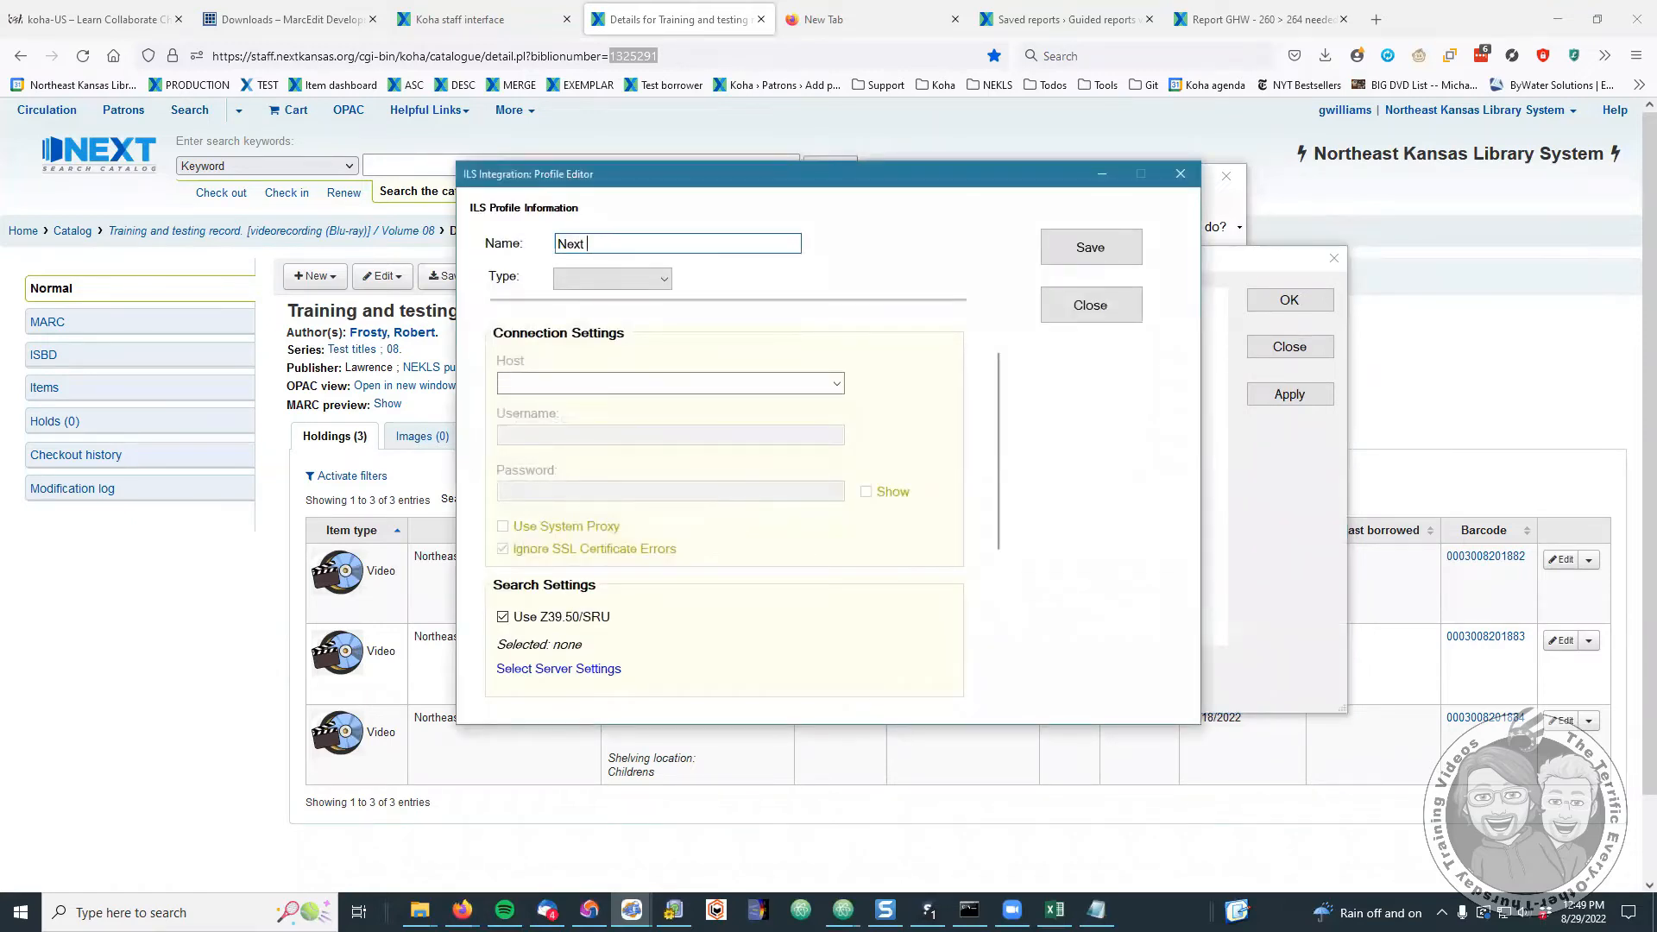
pyautogui.press('BackSpace')
pyautogui.write('2')
pyautogui.click(663, 279)
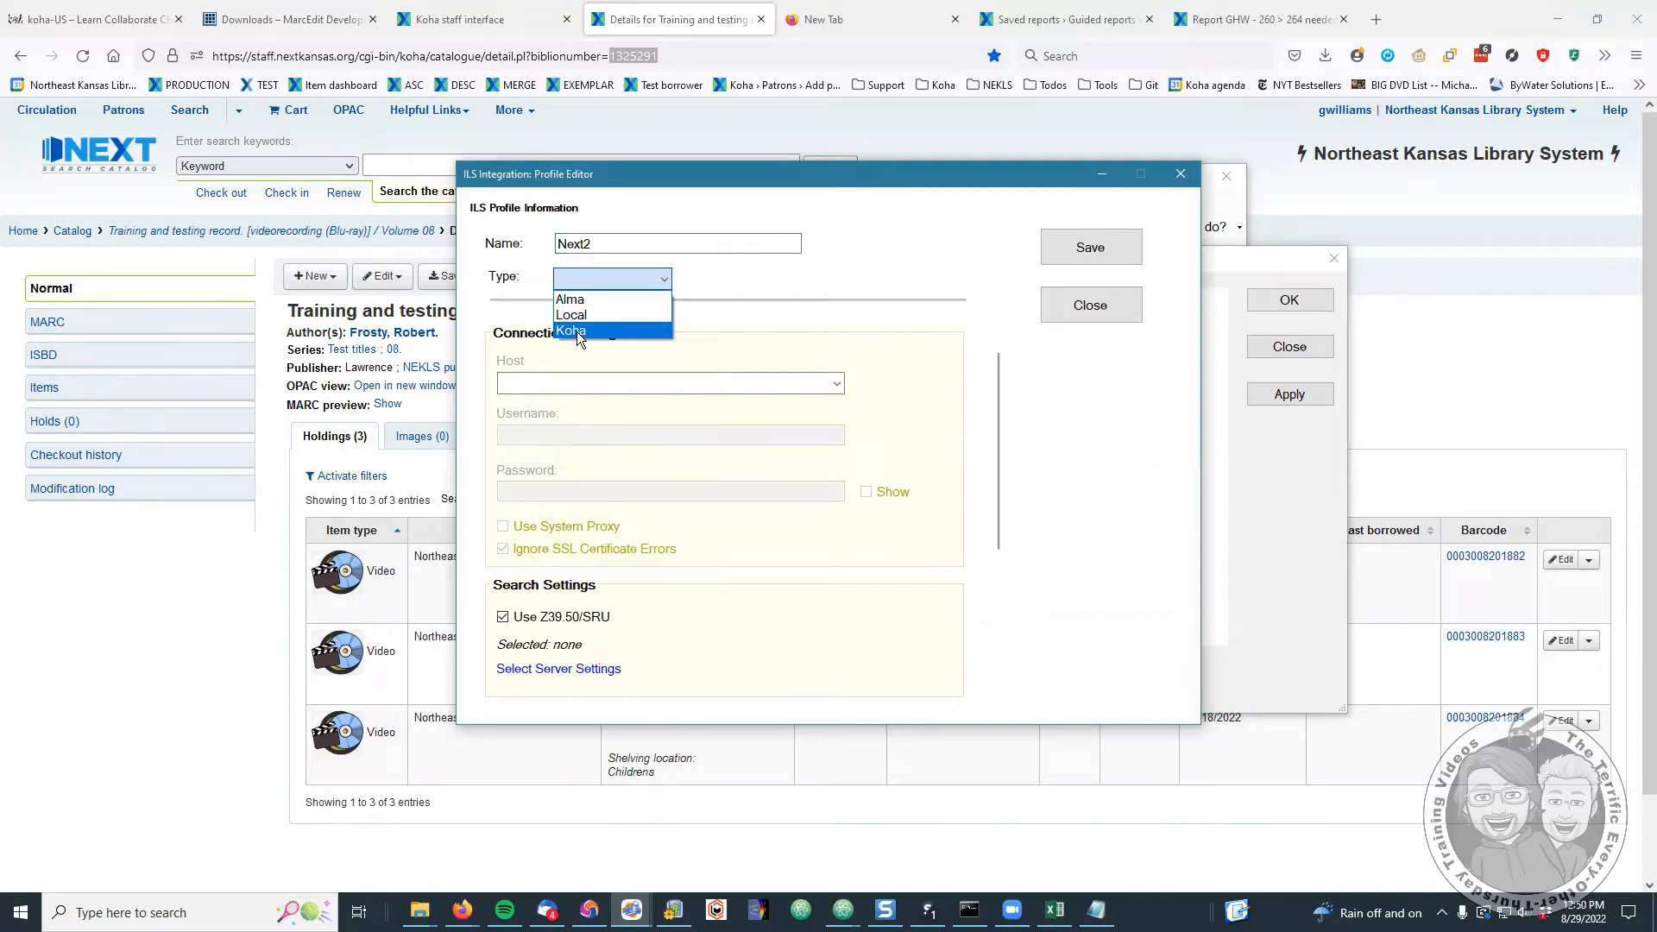
pyautogui.click(577, 333)
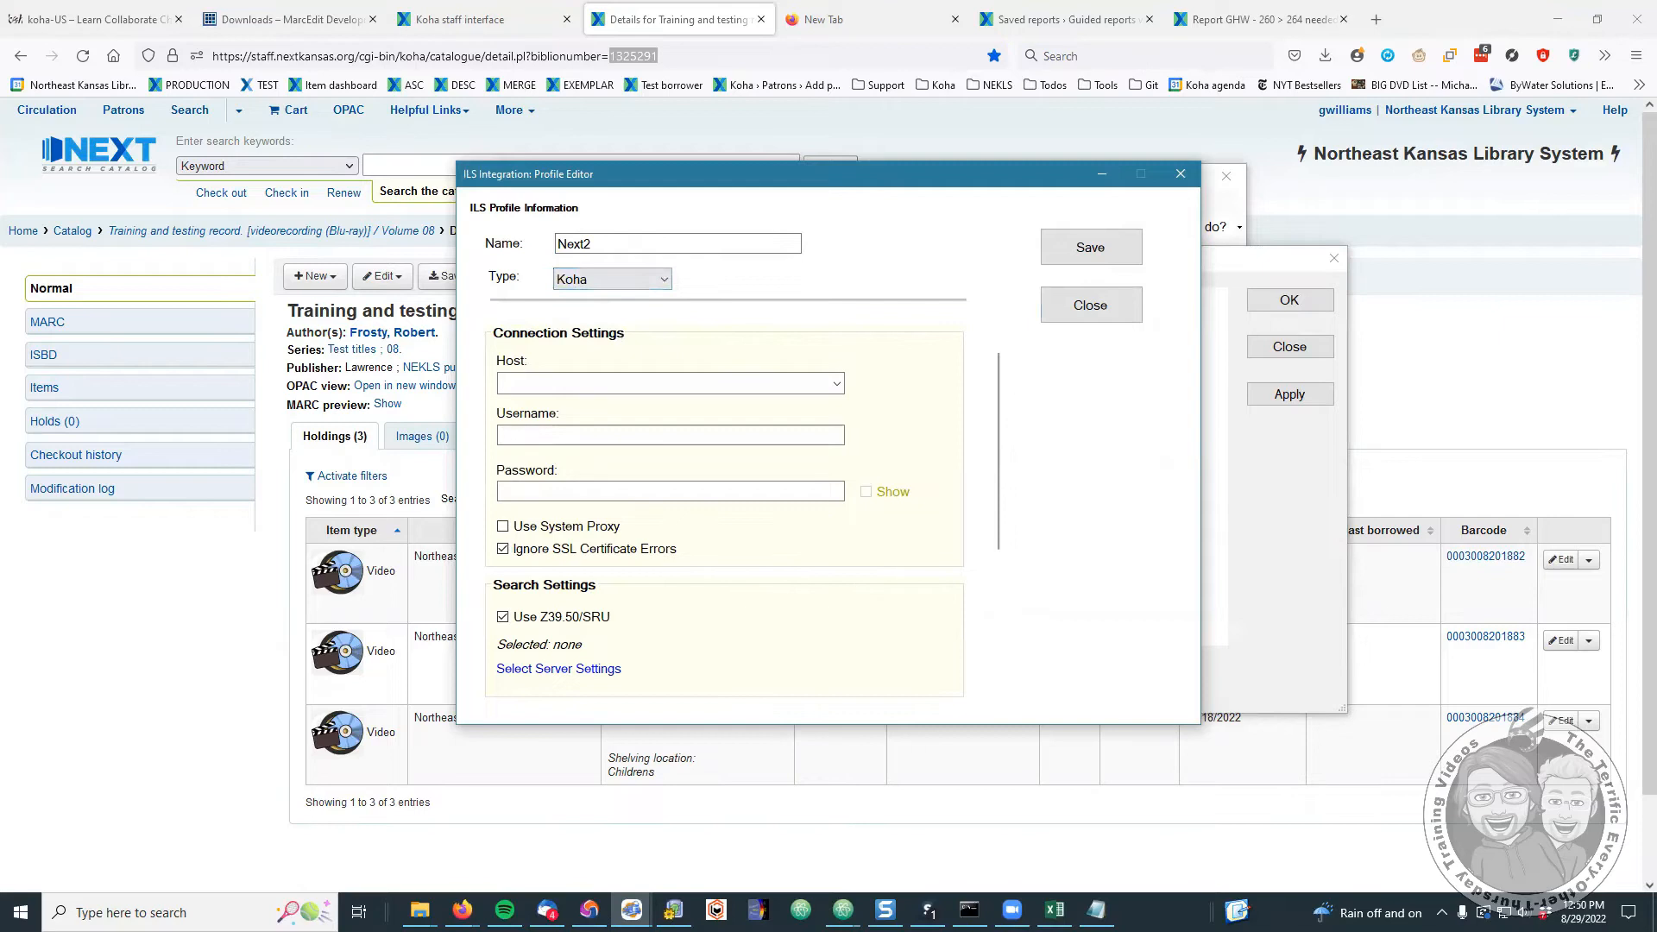
pyautogui.hotkey('alt', 'Tab')
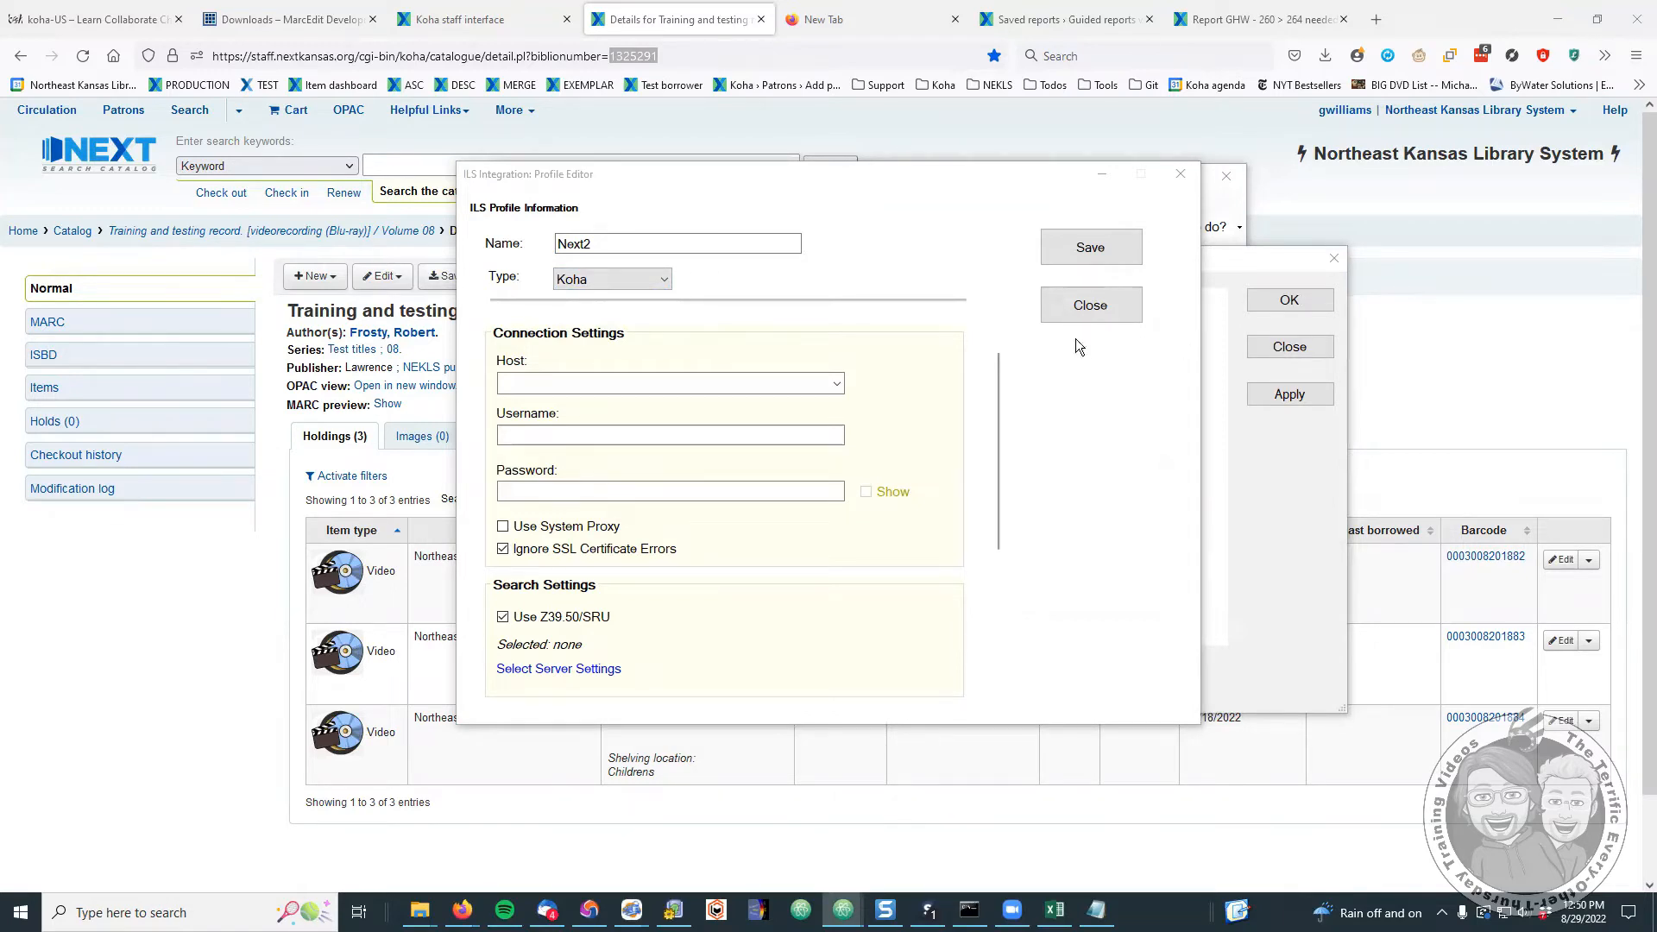
pyautogui.click(566, 385)
pyautogui.write('https://staff.nextkansas.org')
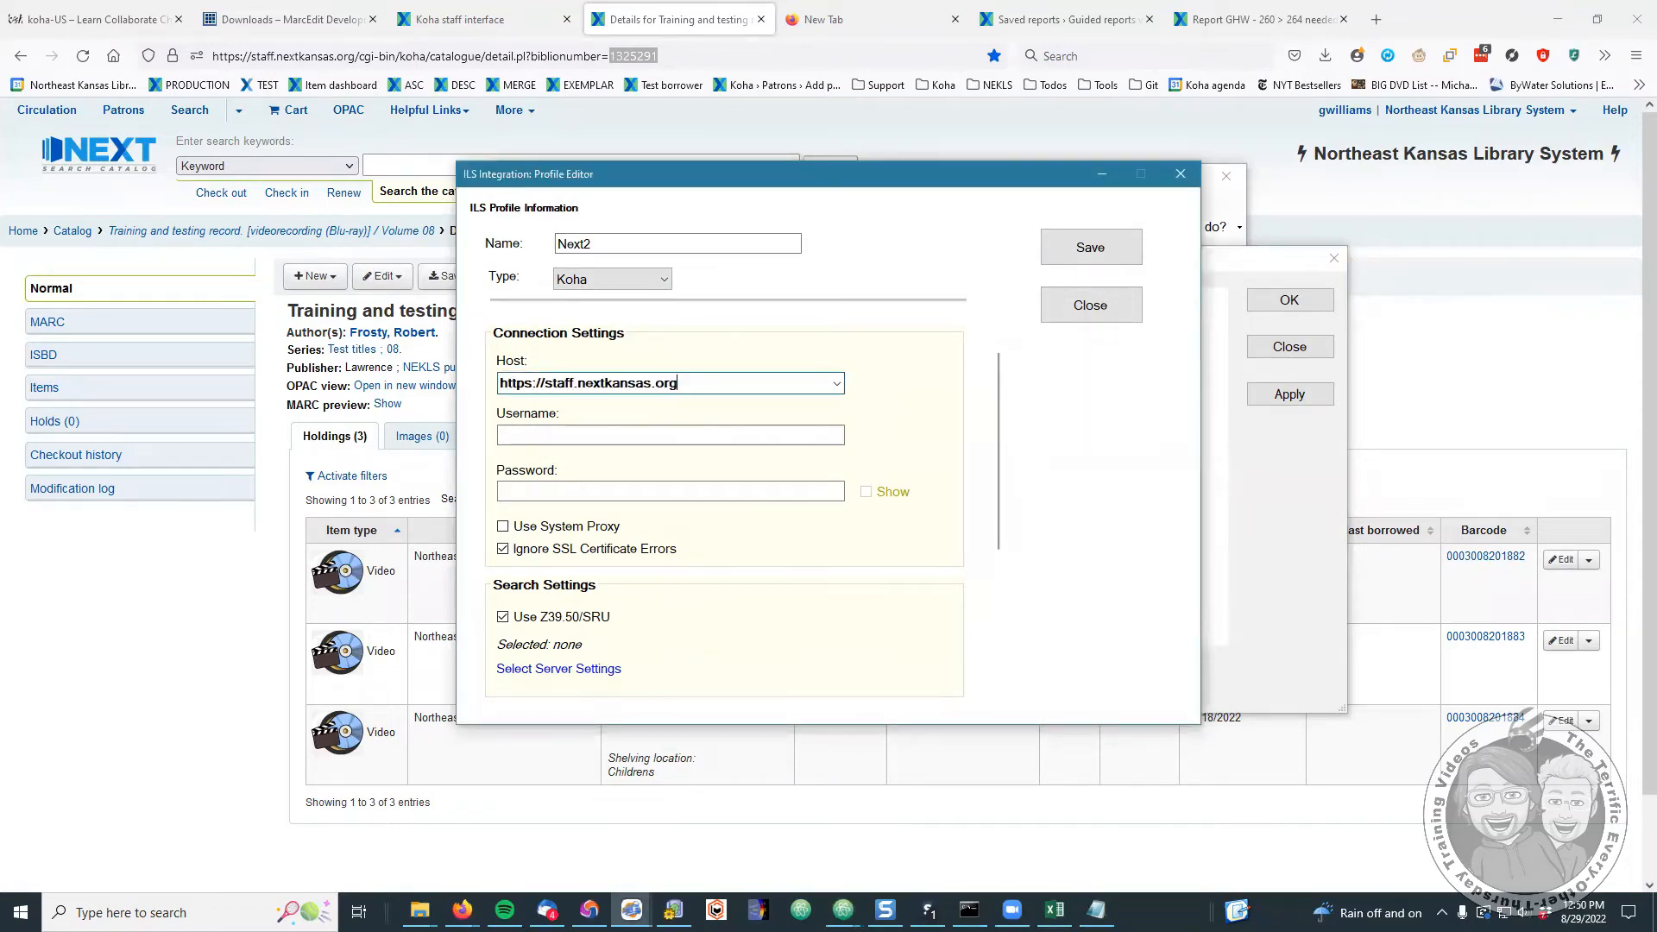
pyautogui.hotkey('alt', 'Tab')
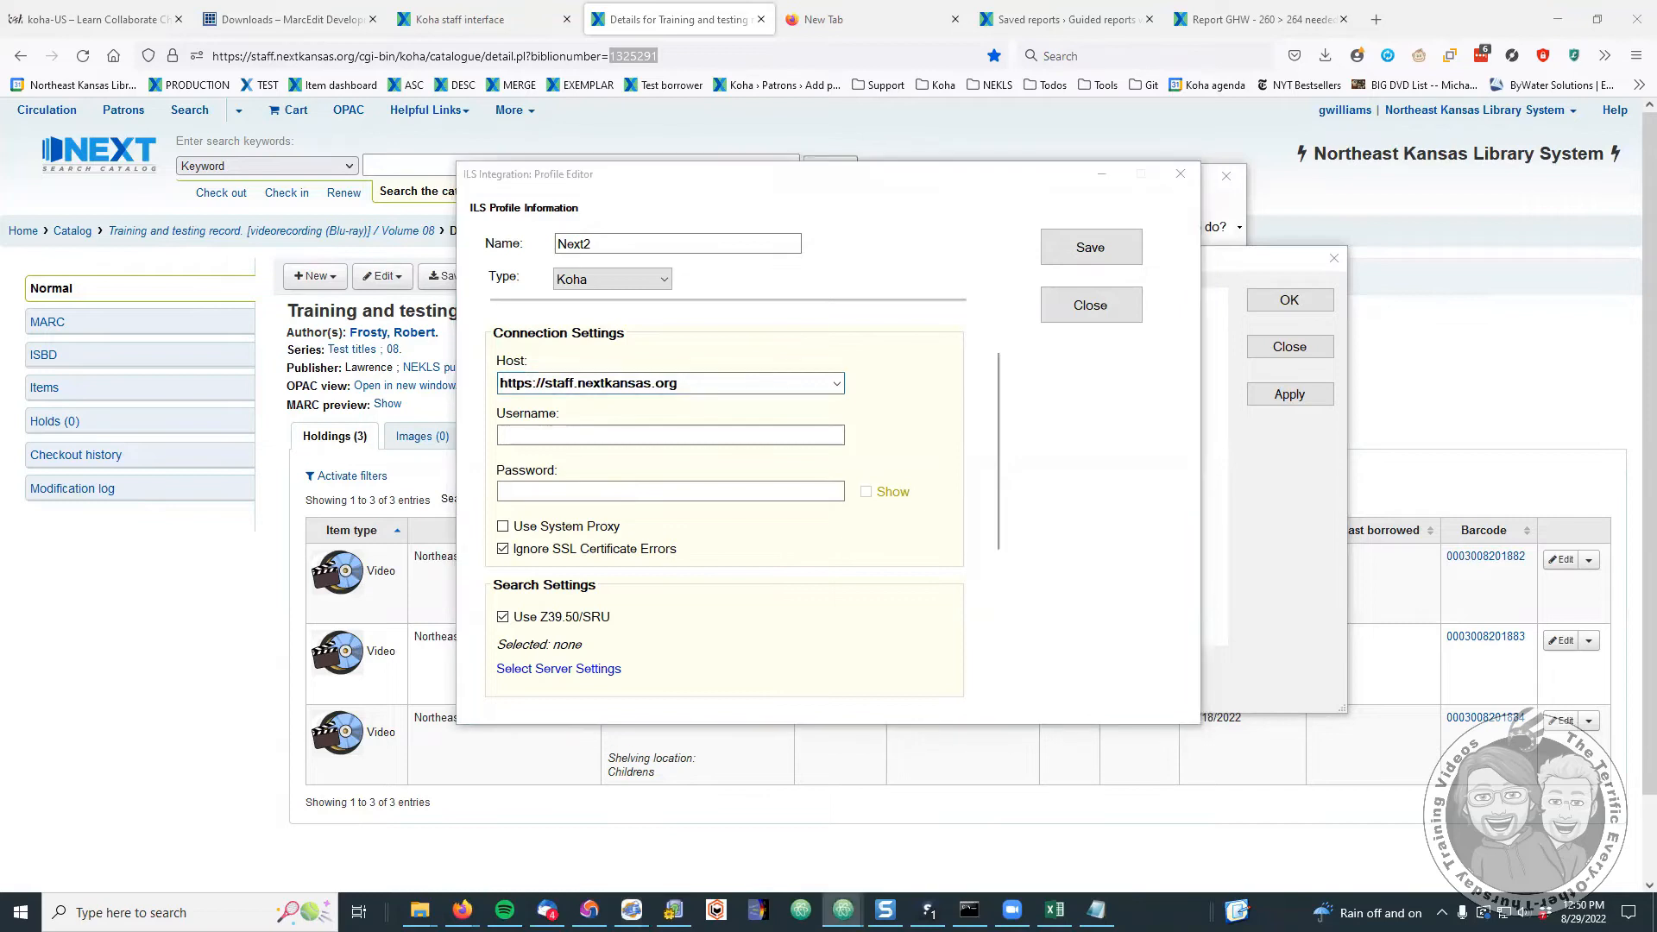
pyautogui.click(553, 433)
pyautogui.hotkey('ctrl', 'v')
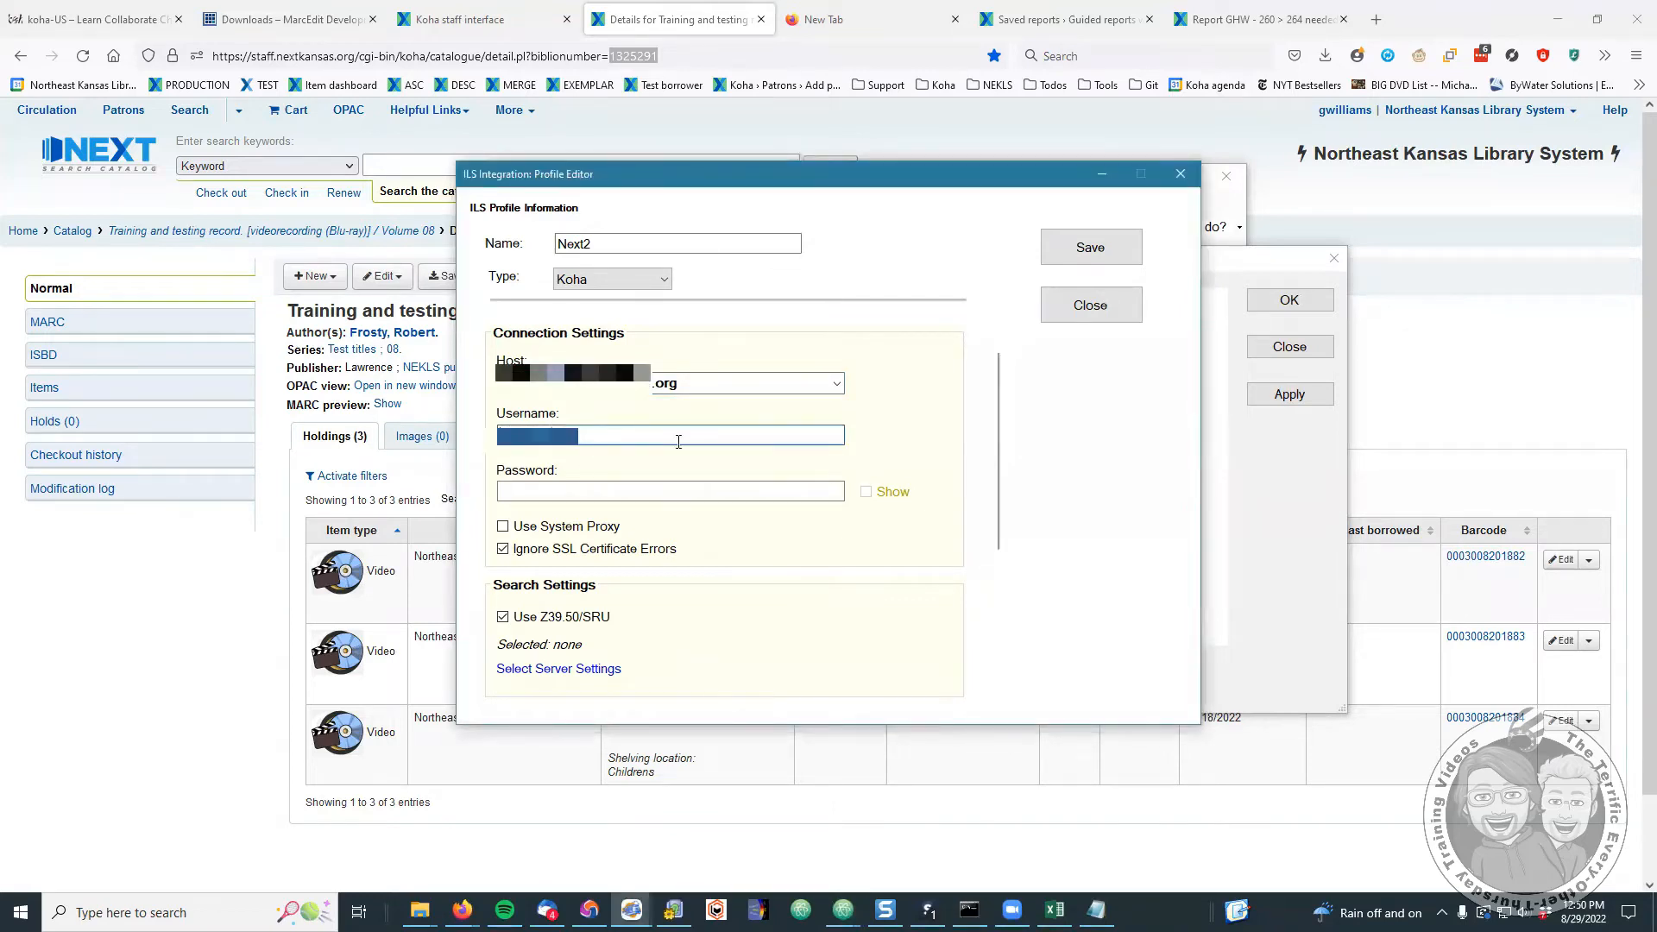
pyautogui.hotkey('alt', 'Tab')
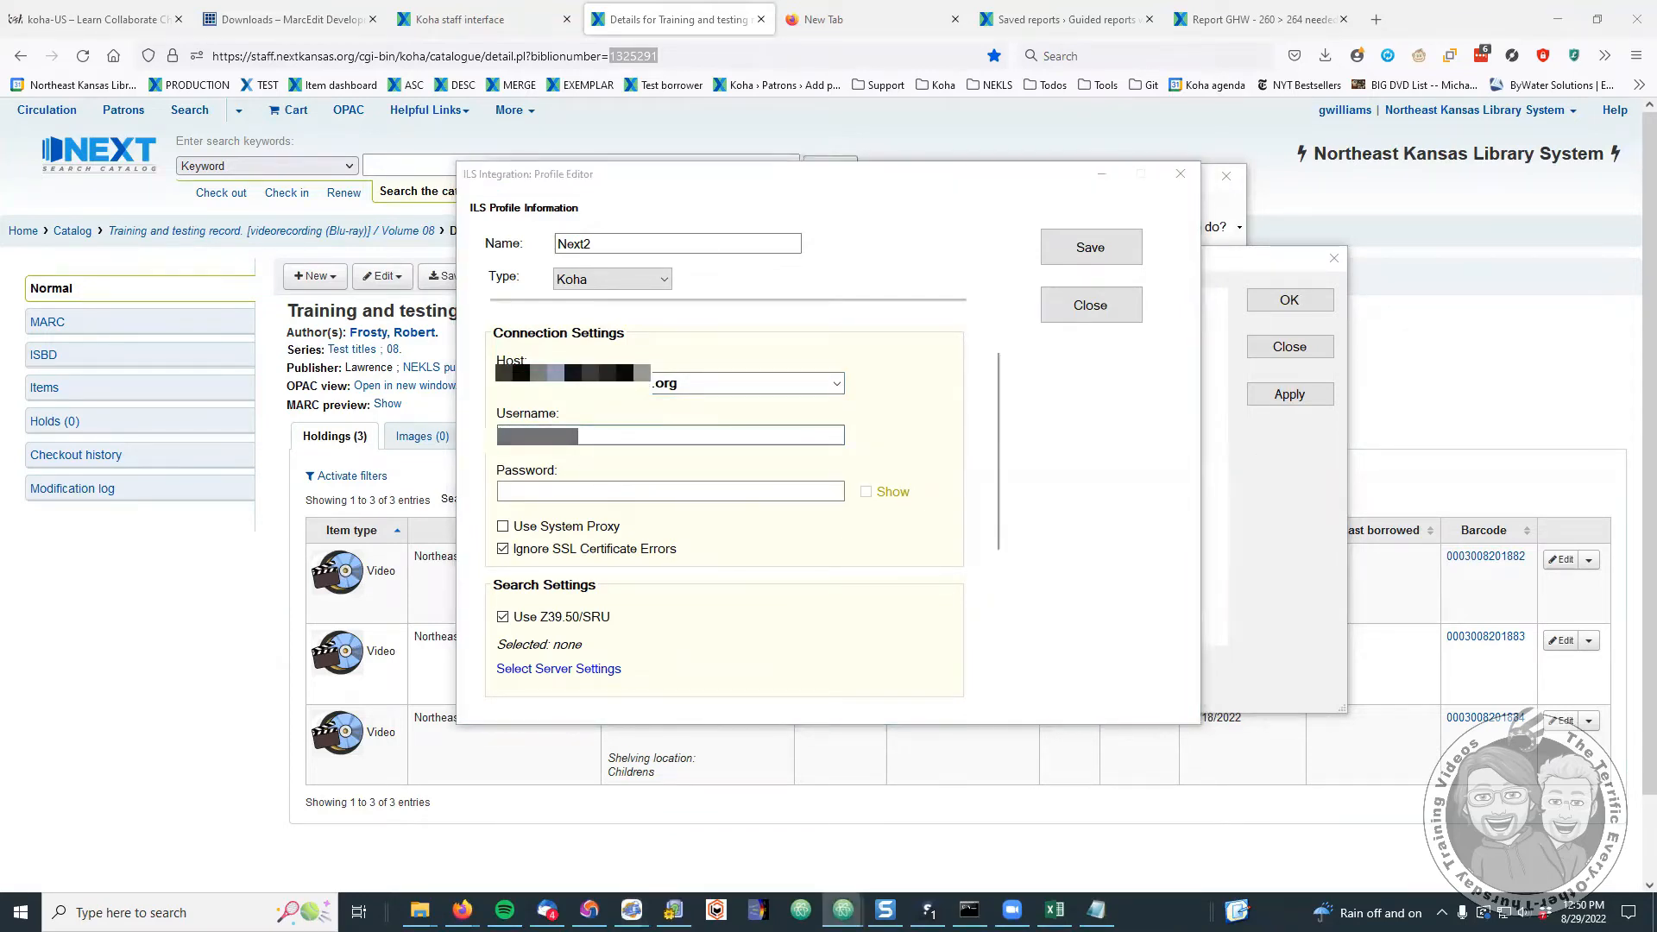
pyautogui.click(664, 491)
pyautogui.hotkey('ctrl', 'v')
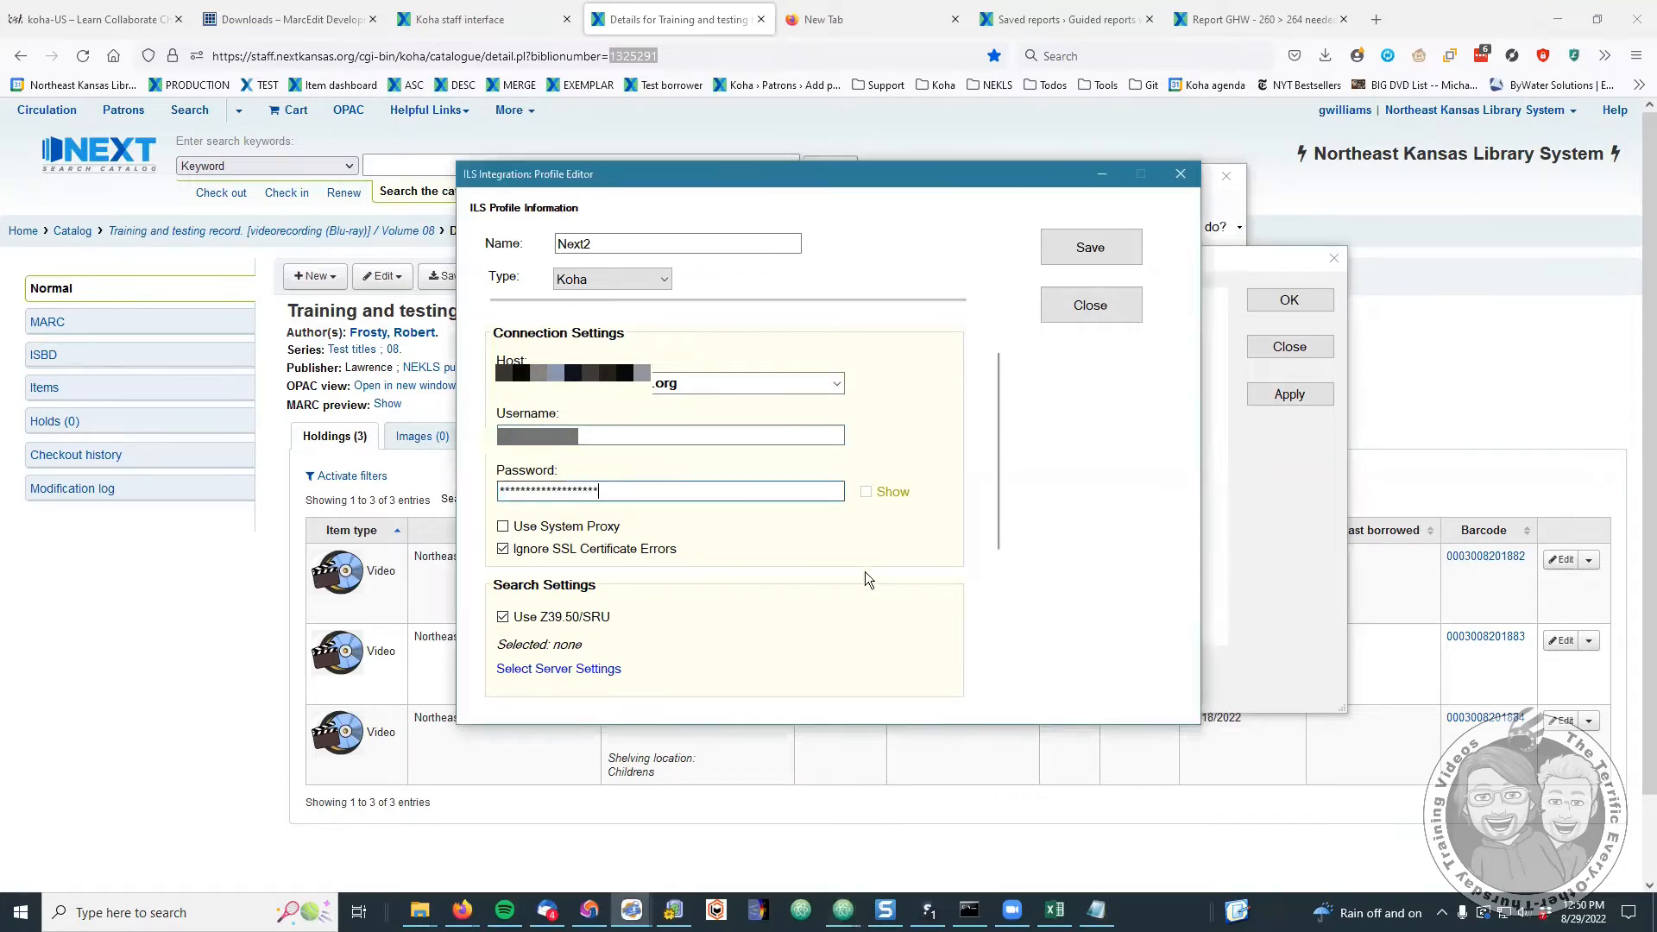
# - Choose Next 2 as the profile's Z39.50/SRU search server and save the profile
pyautogui.click(556, 674)
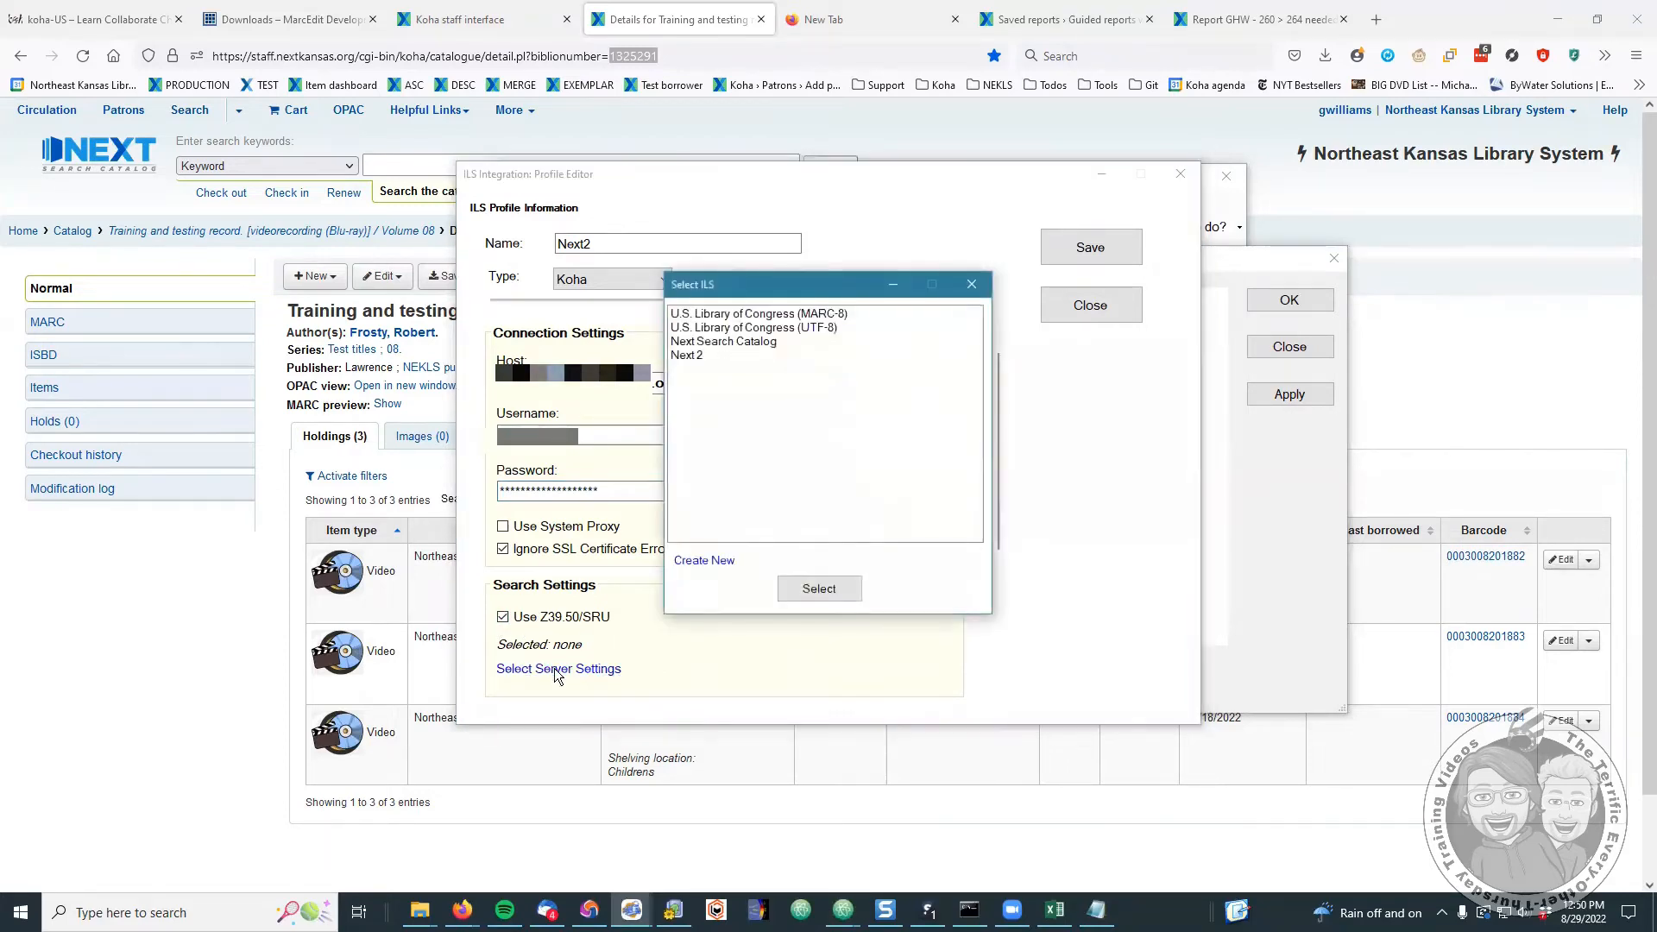
pyautogui.click(685, 355)
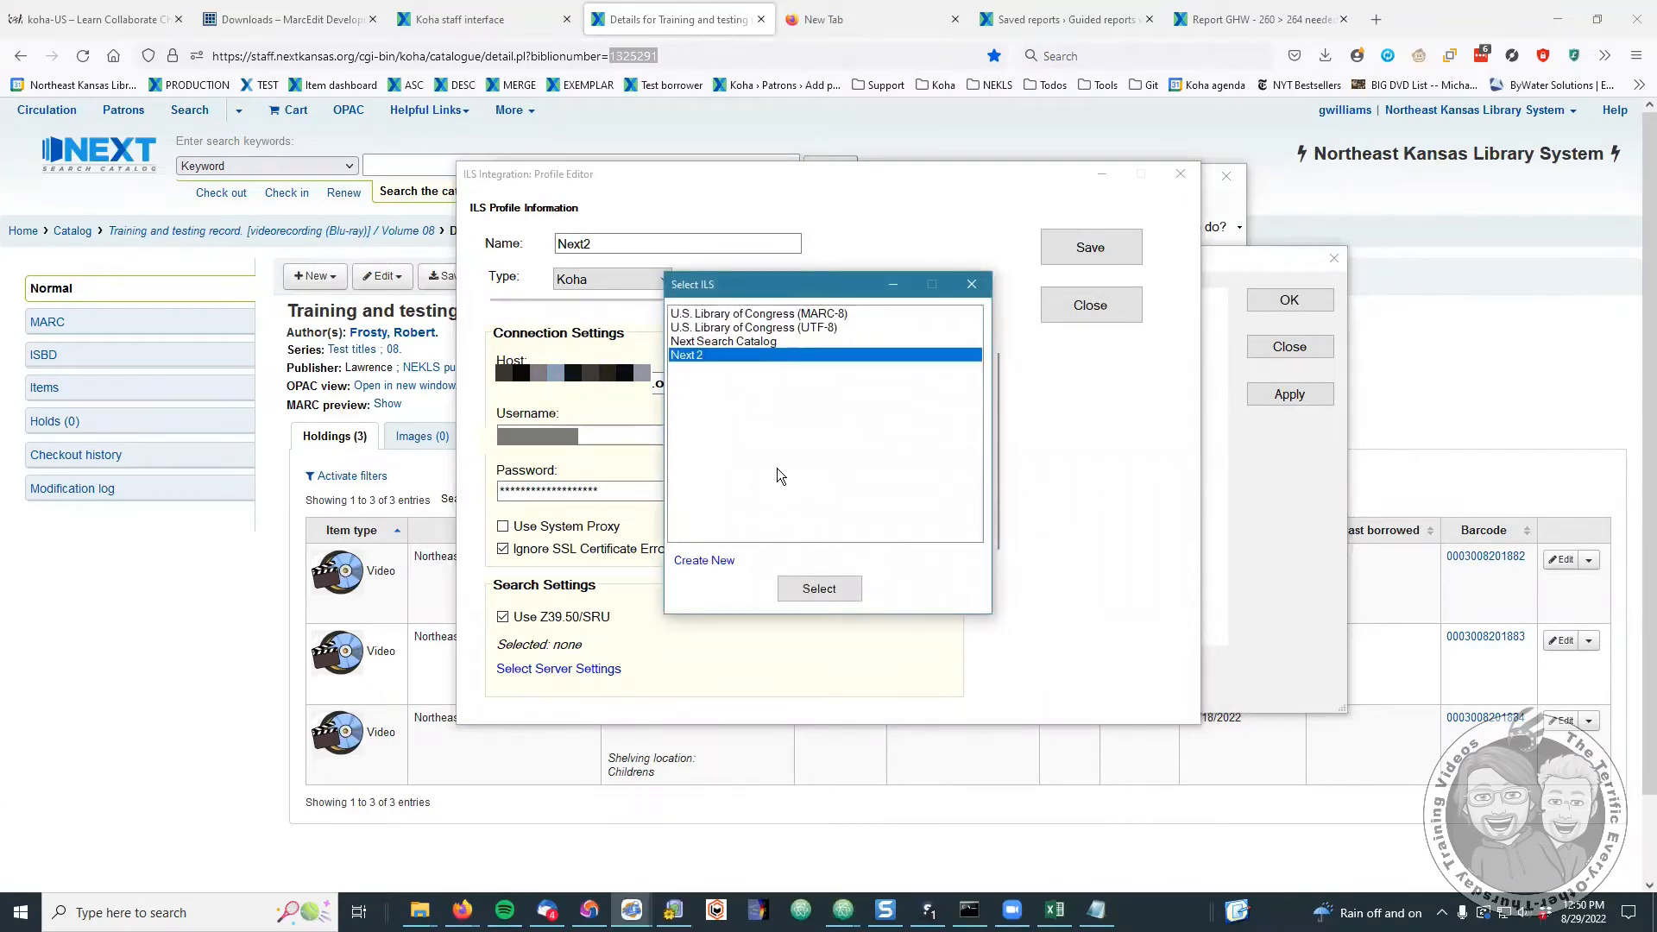
pyautogui.click(818, 590)
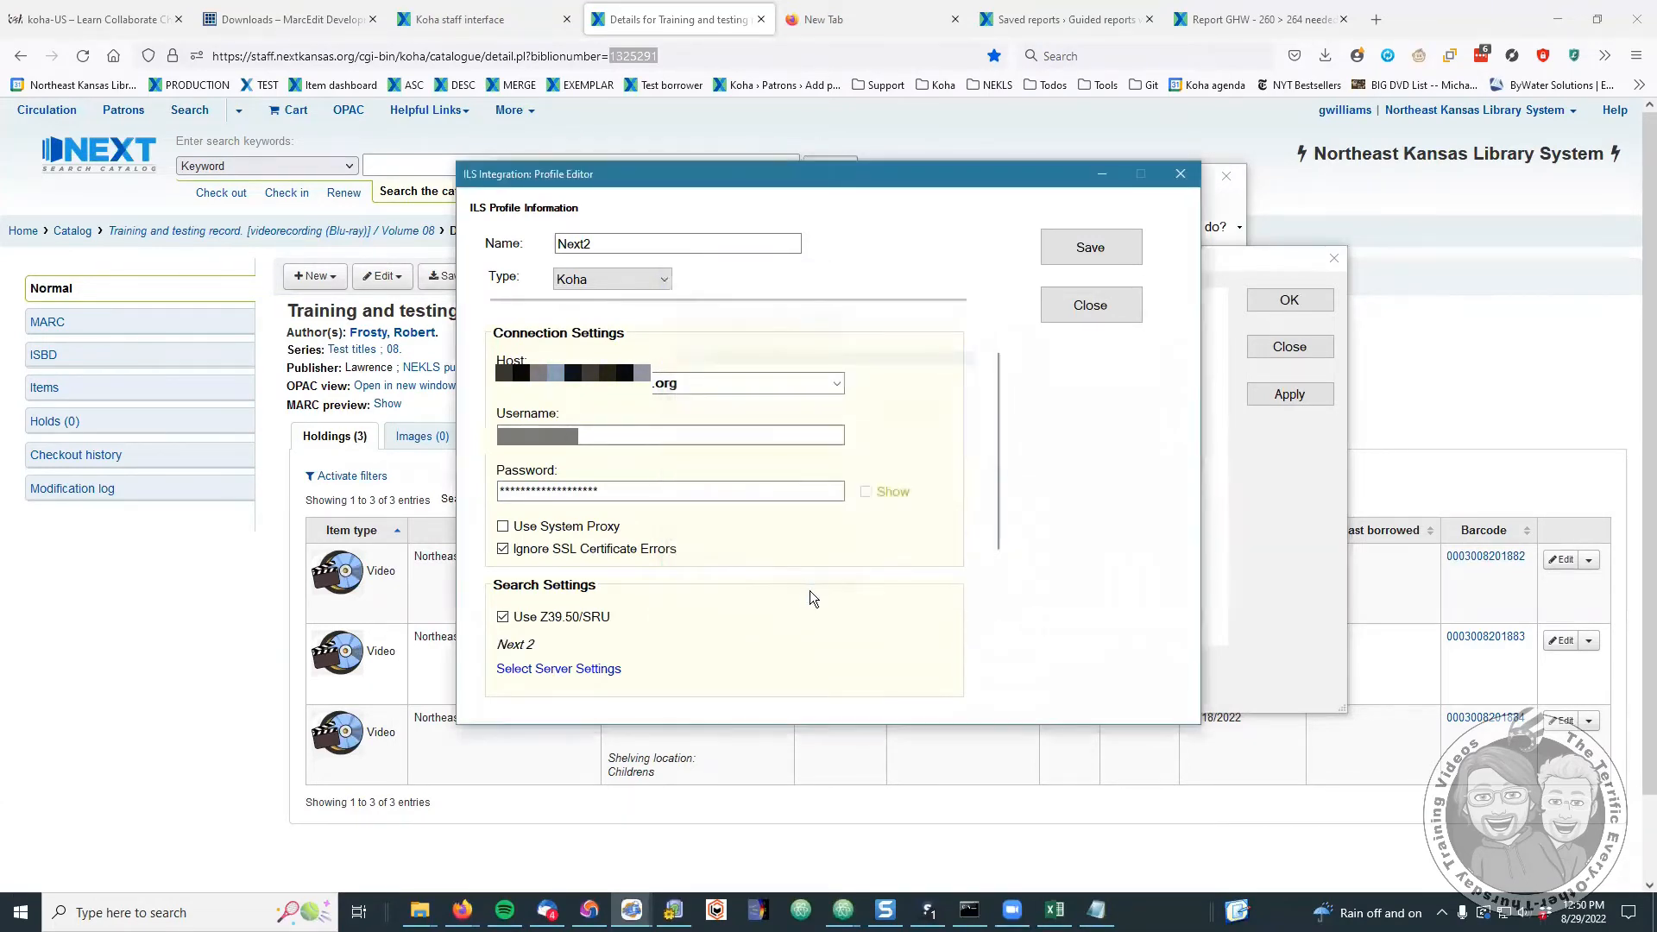
pyautogui.click(1094, 253)
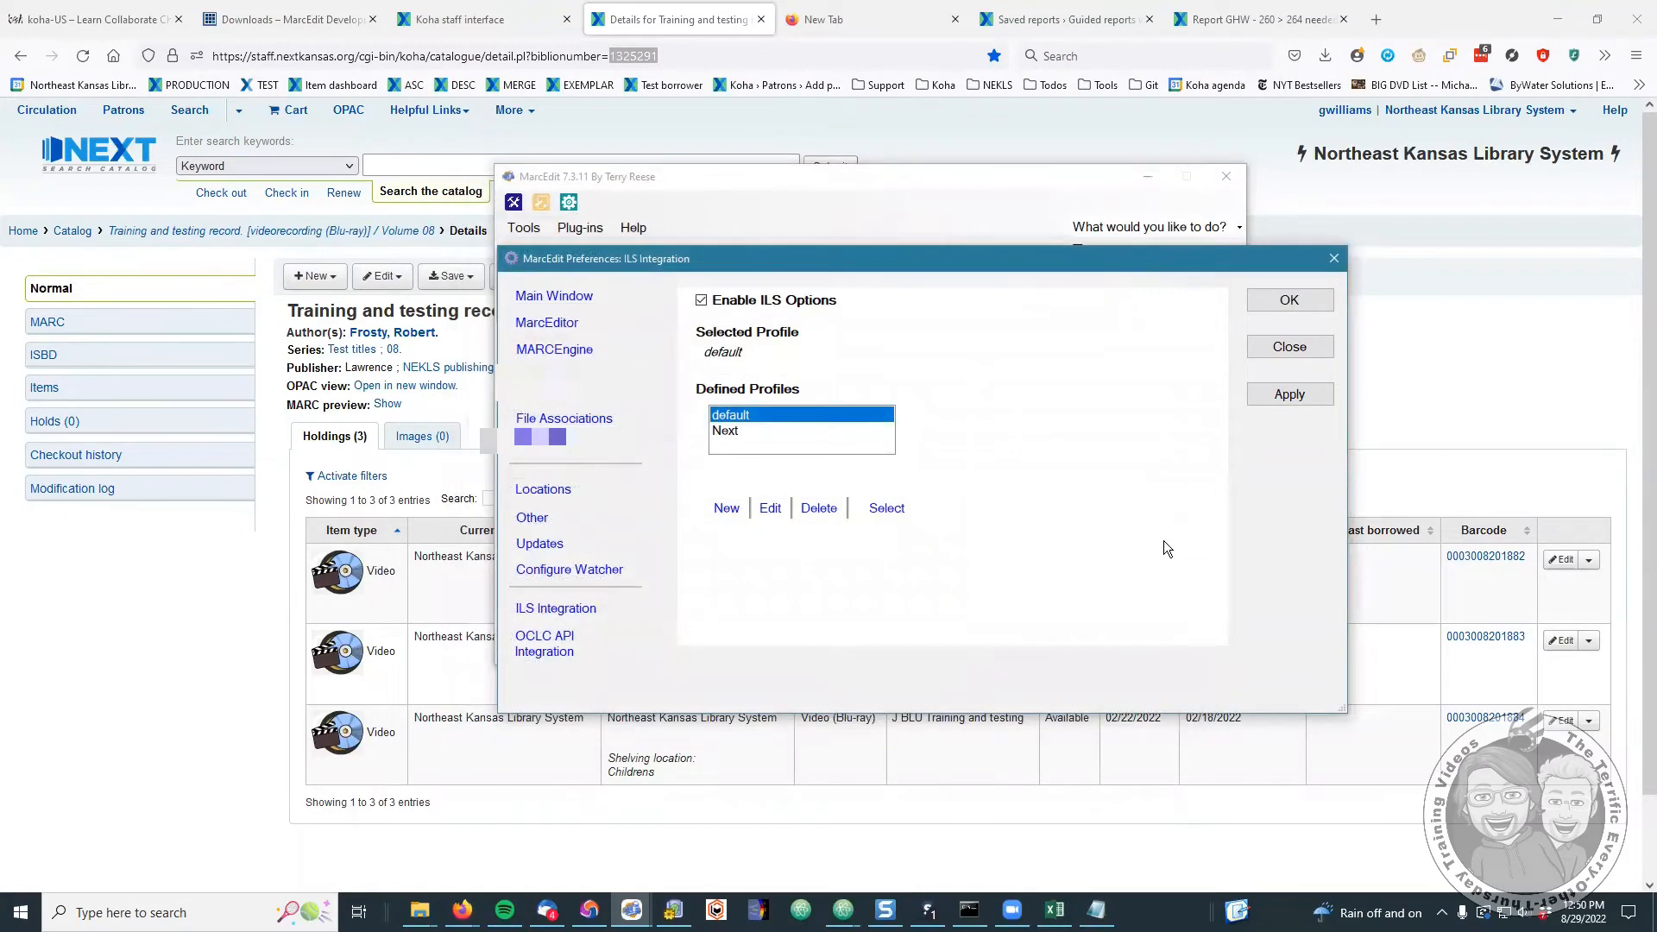
# - Open the existing Next profile for editing and choose Next 2 as its search server
pyautogui.click(732, 434)
pyautogui.click(769, 508)
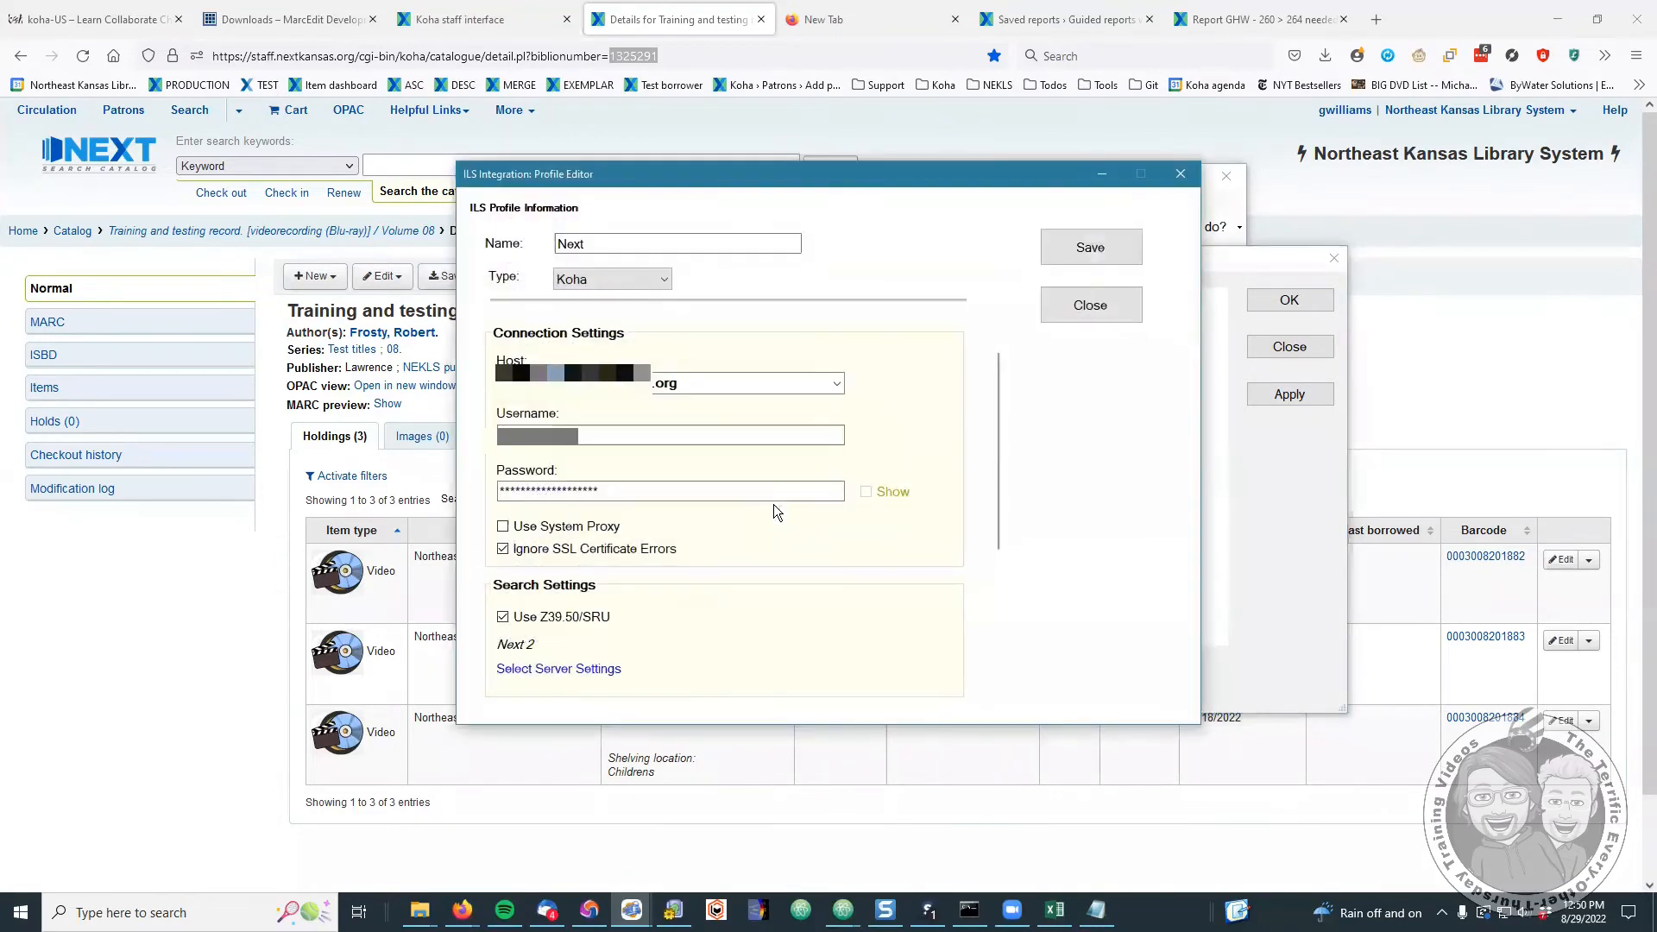
pyautogui.click(554, 673)
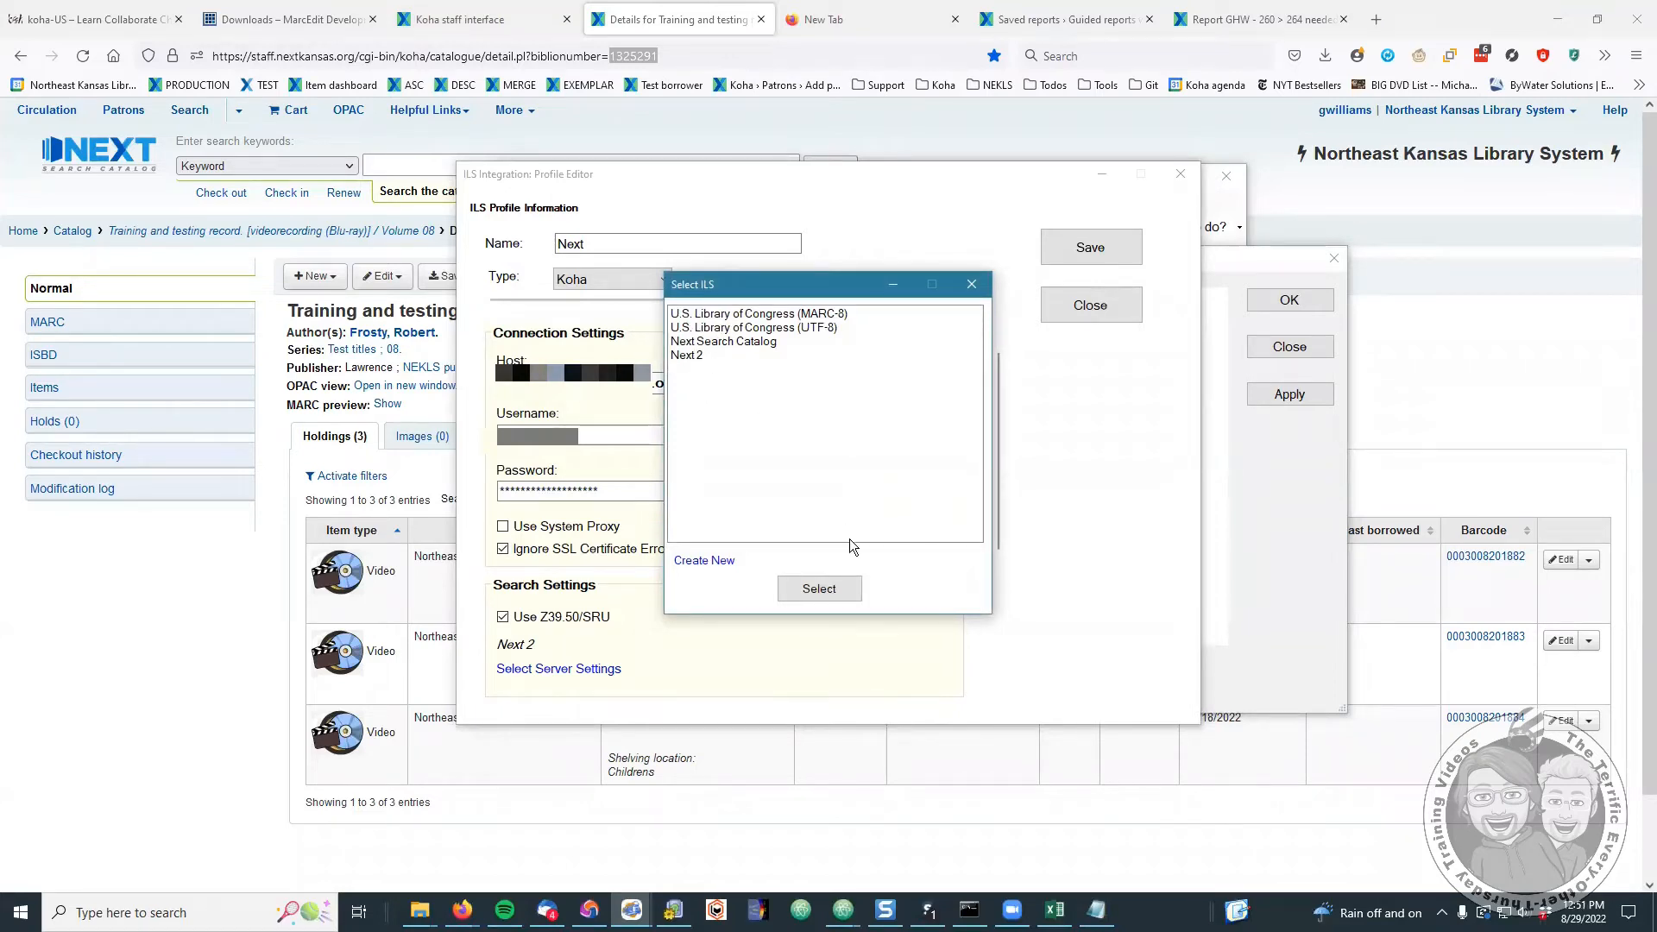
pyautogui.click(685, 356)
pyautogui.click(819, 588)
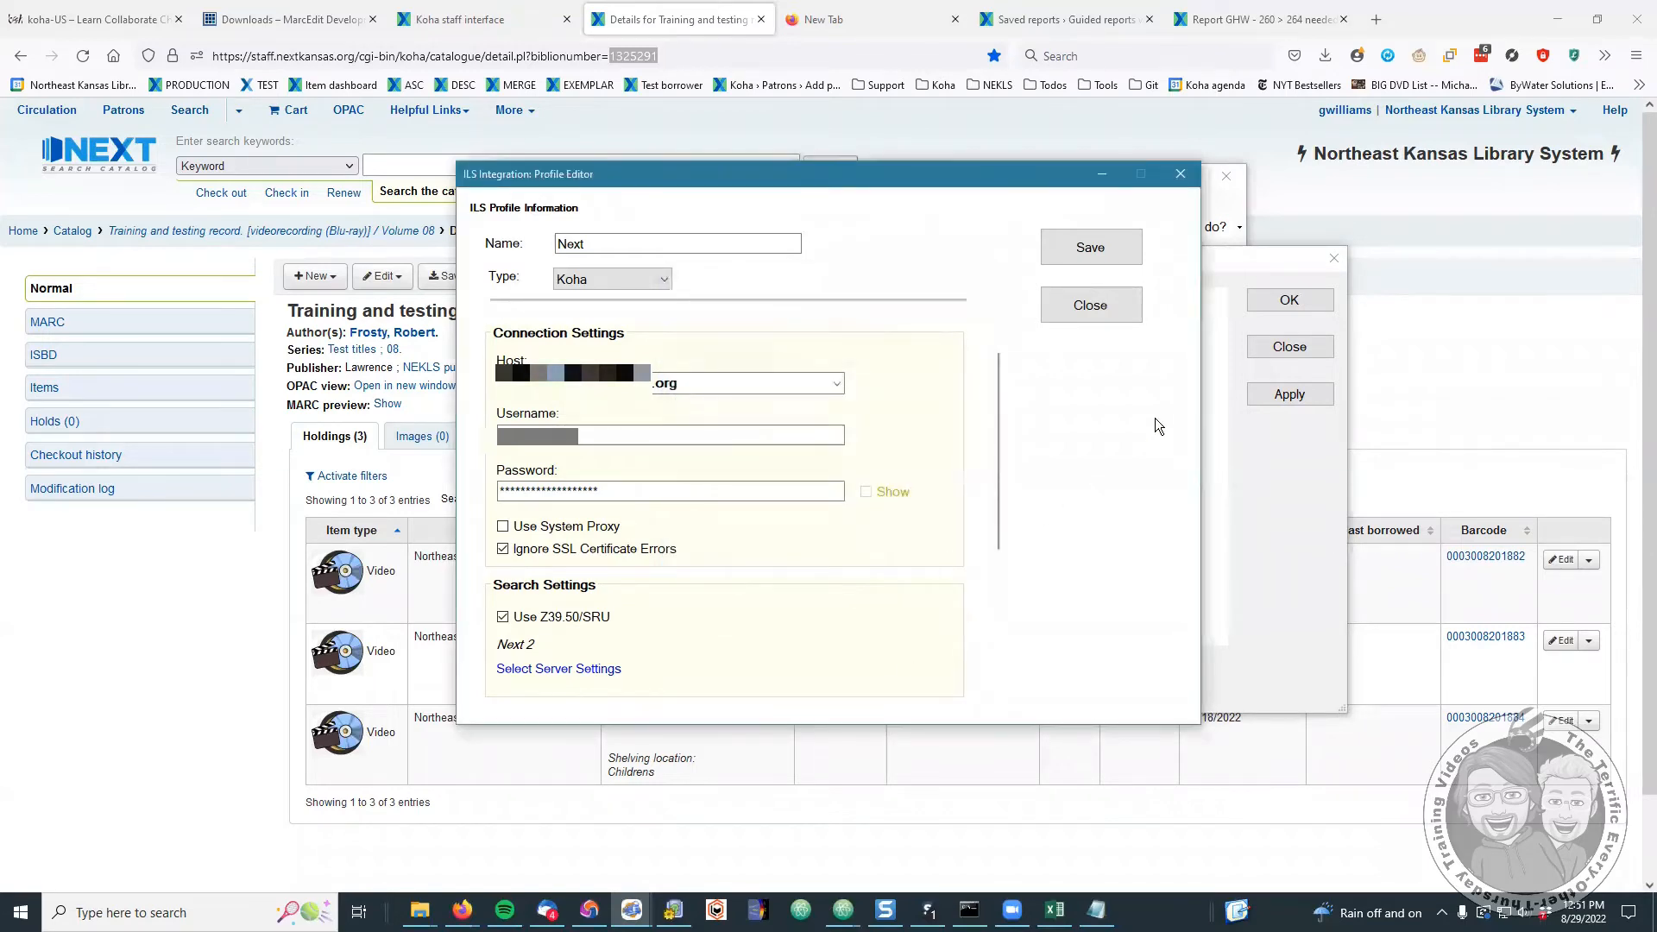
# - View the new Z39.50 server option in the Next profile's server selection without creating a server
pyautogui.click(539, 669)
pyautogui.click(705, 565)
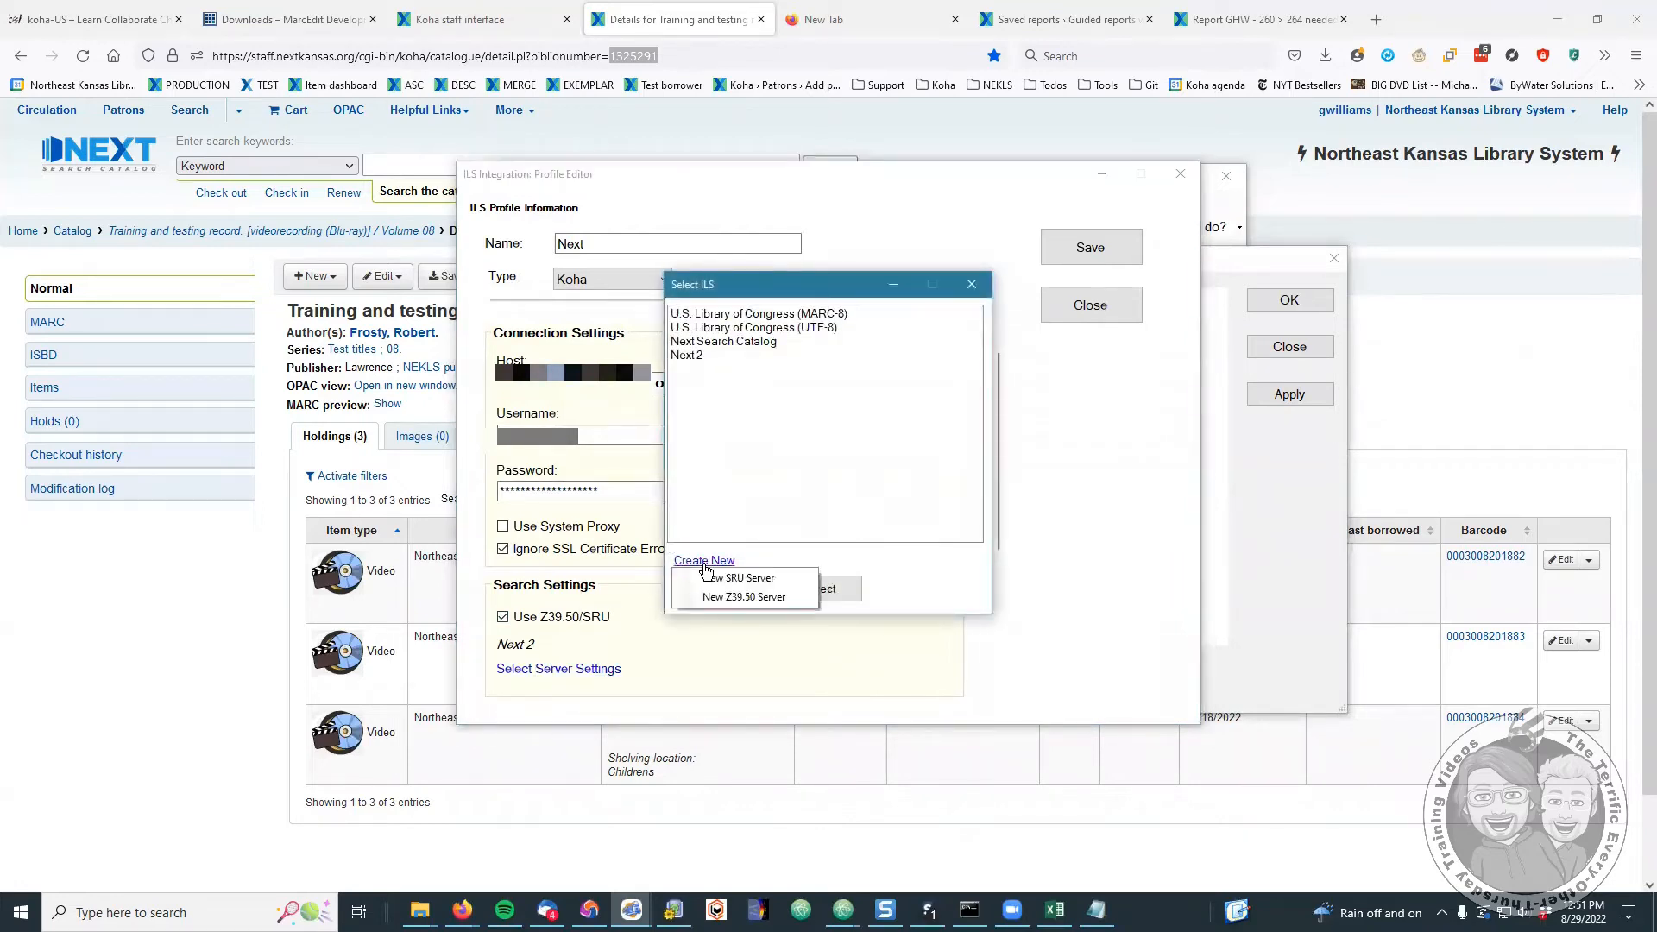
pyautogui.click(741, 597)
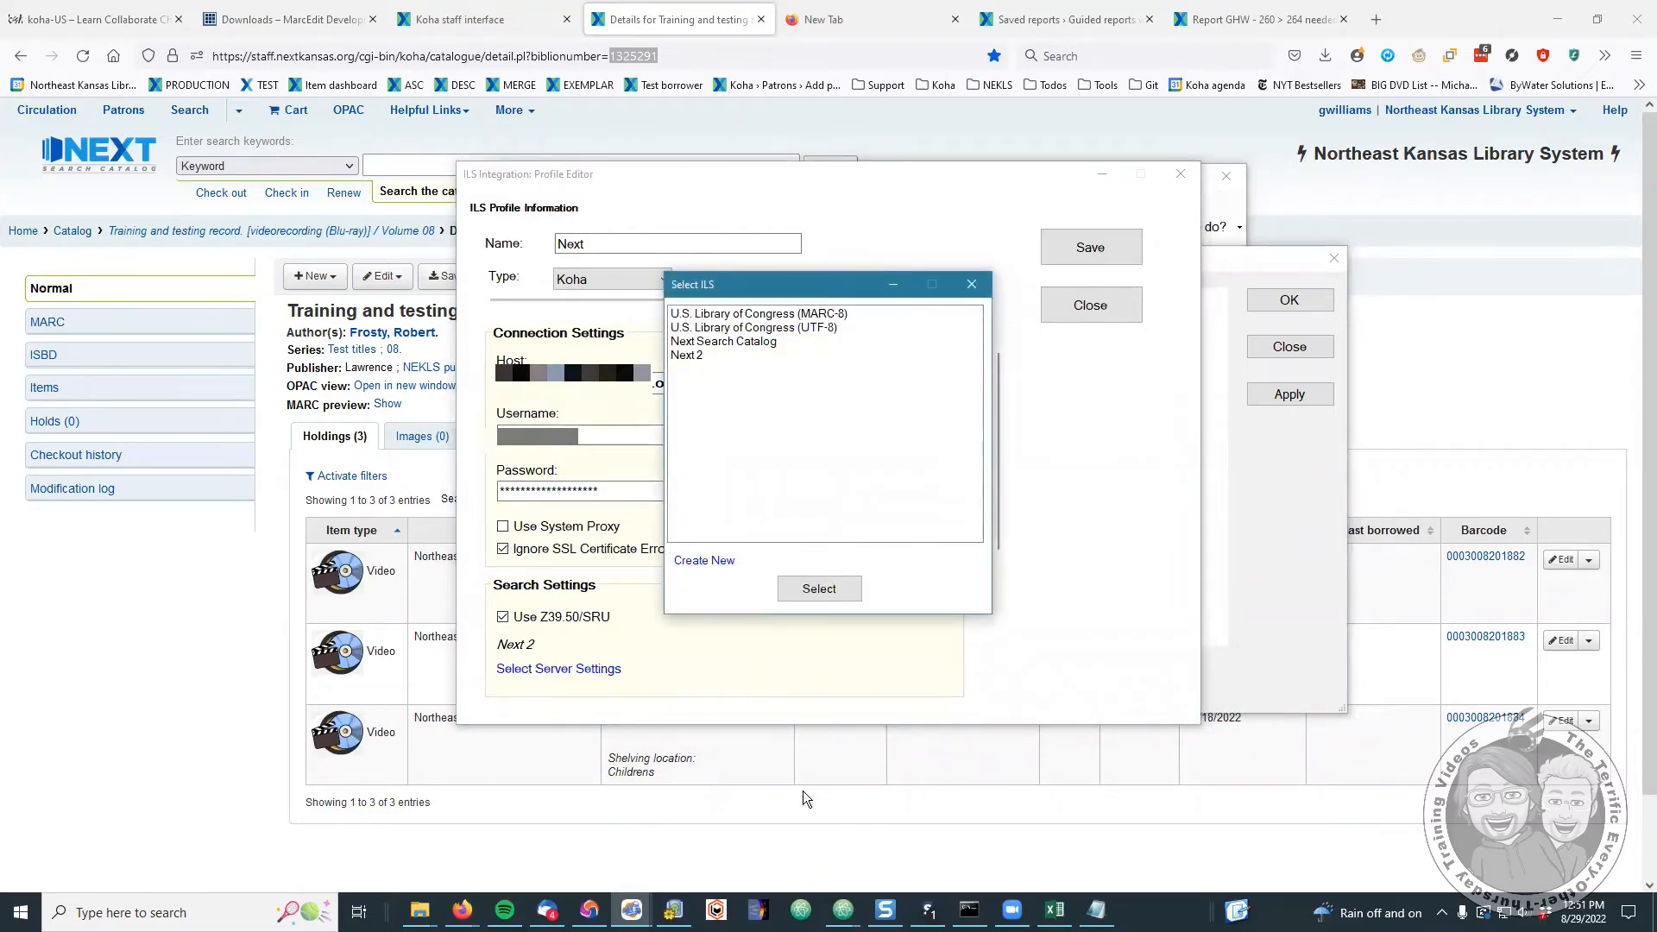
pyautogui.click(1092, 211)
# - Reselect the Next 2 server for the Next profile and save the profile
pyautogui.click(819, 589)
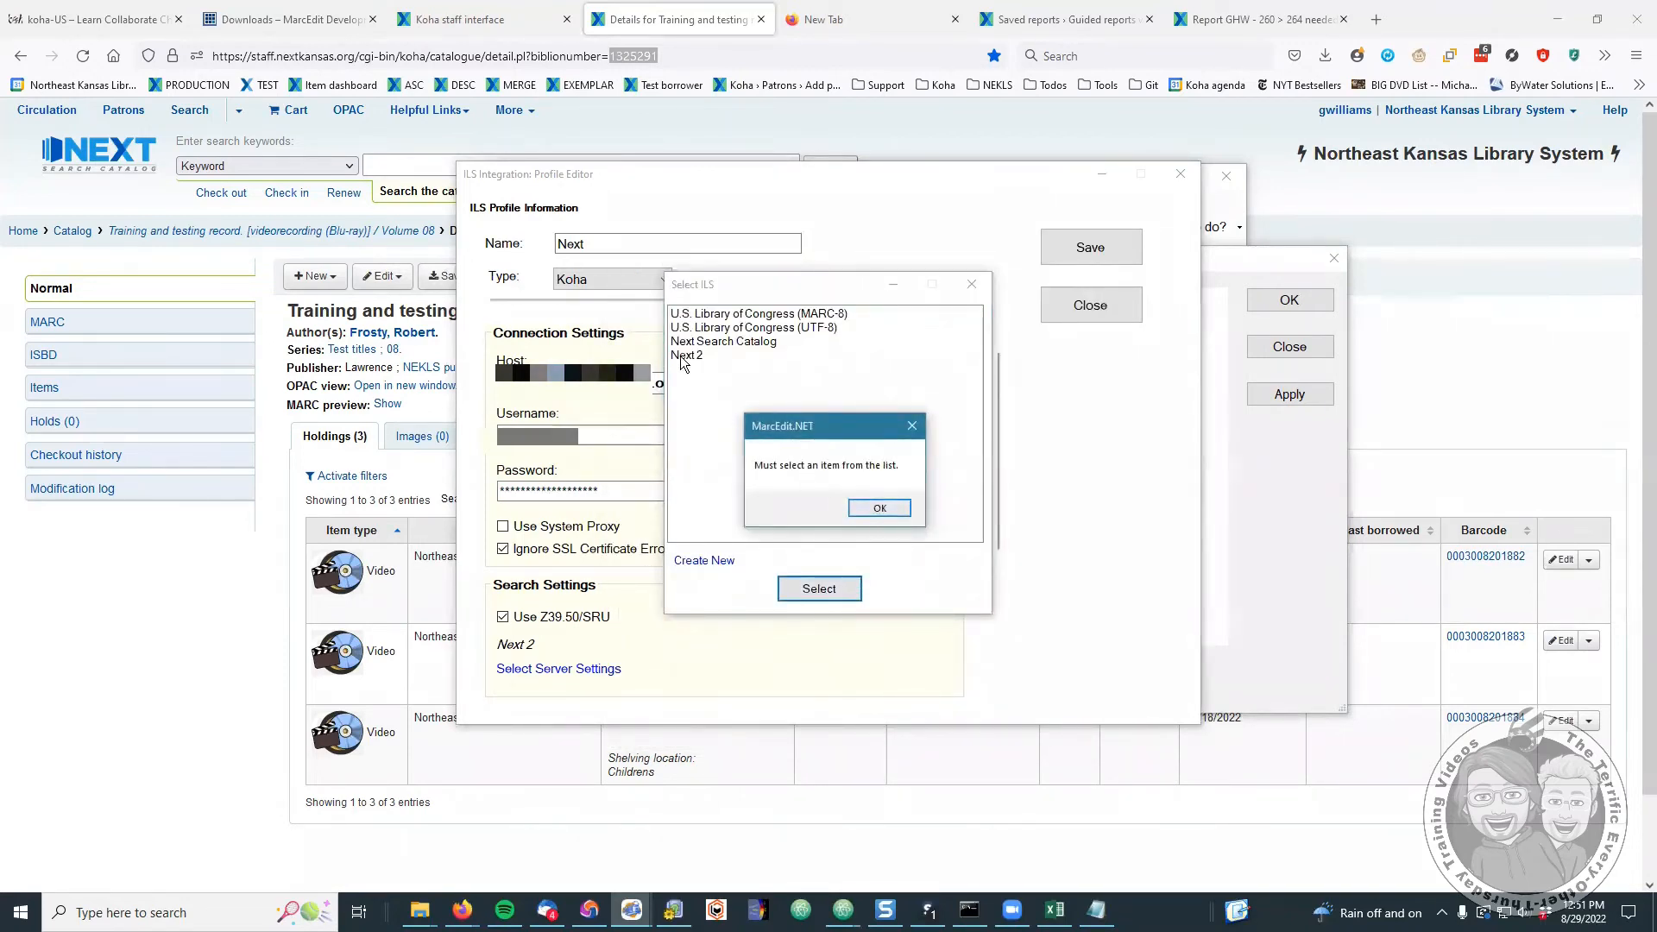
pyautogui.click(876, 509)
pyautogui.click(688, 354)
pyautogui.click(820, 589)
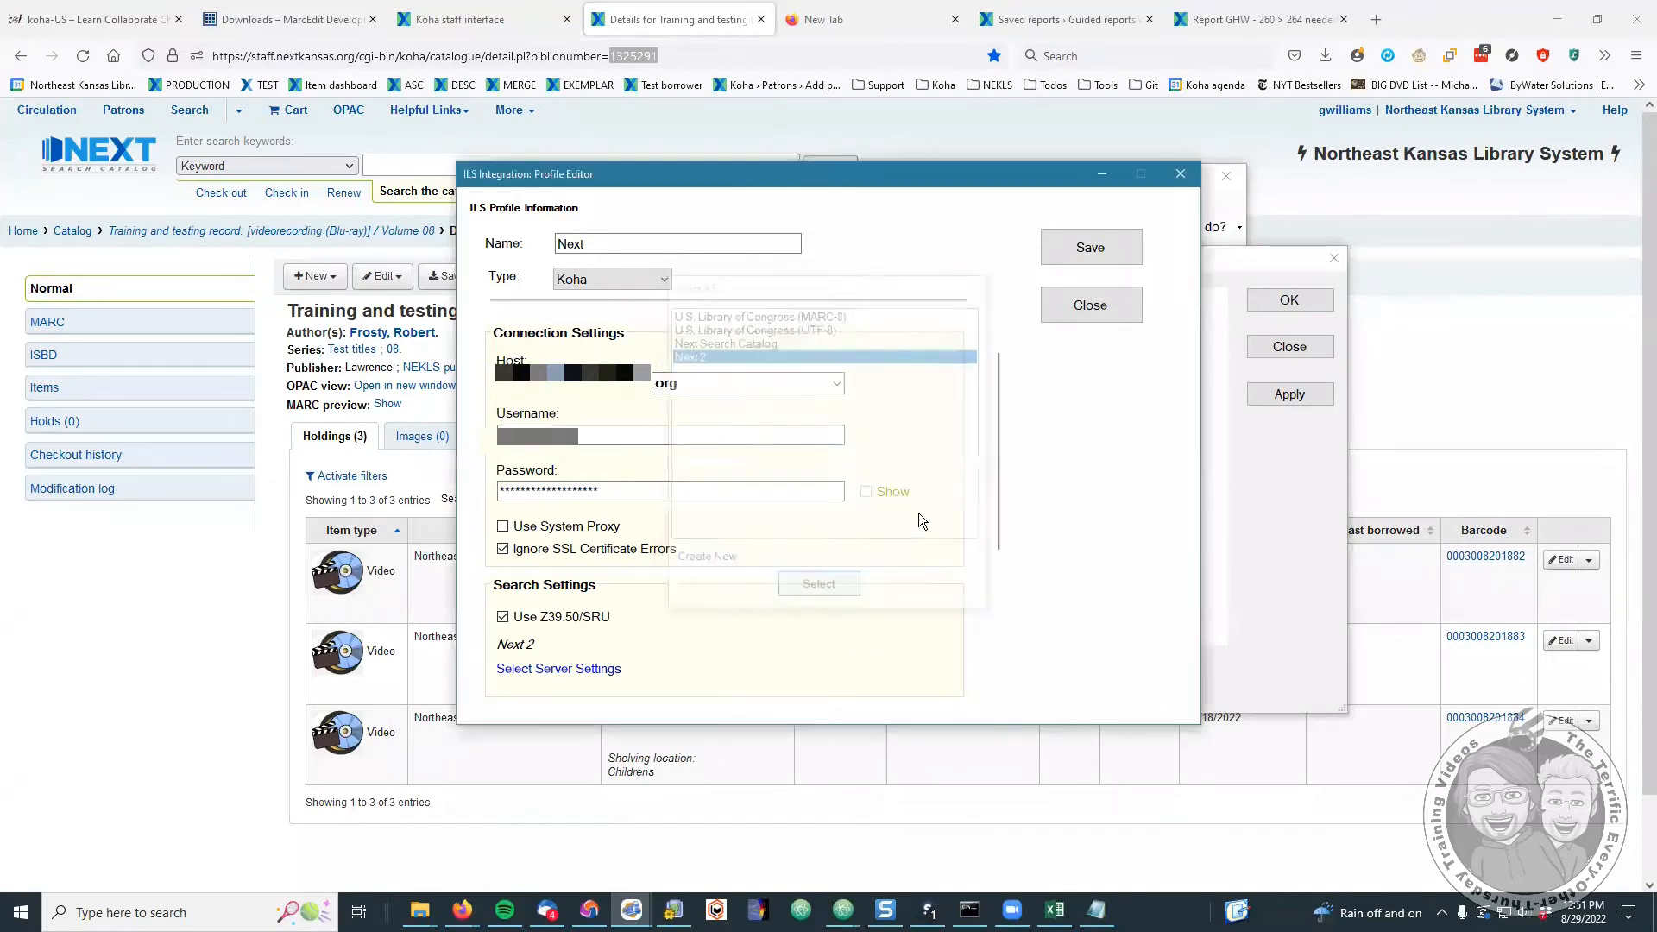
pyautogui.click(1084, 245)
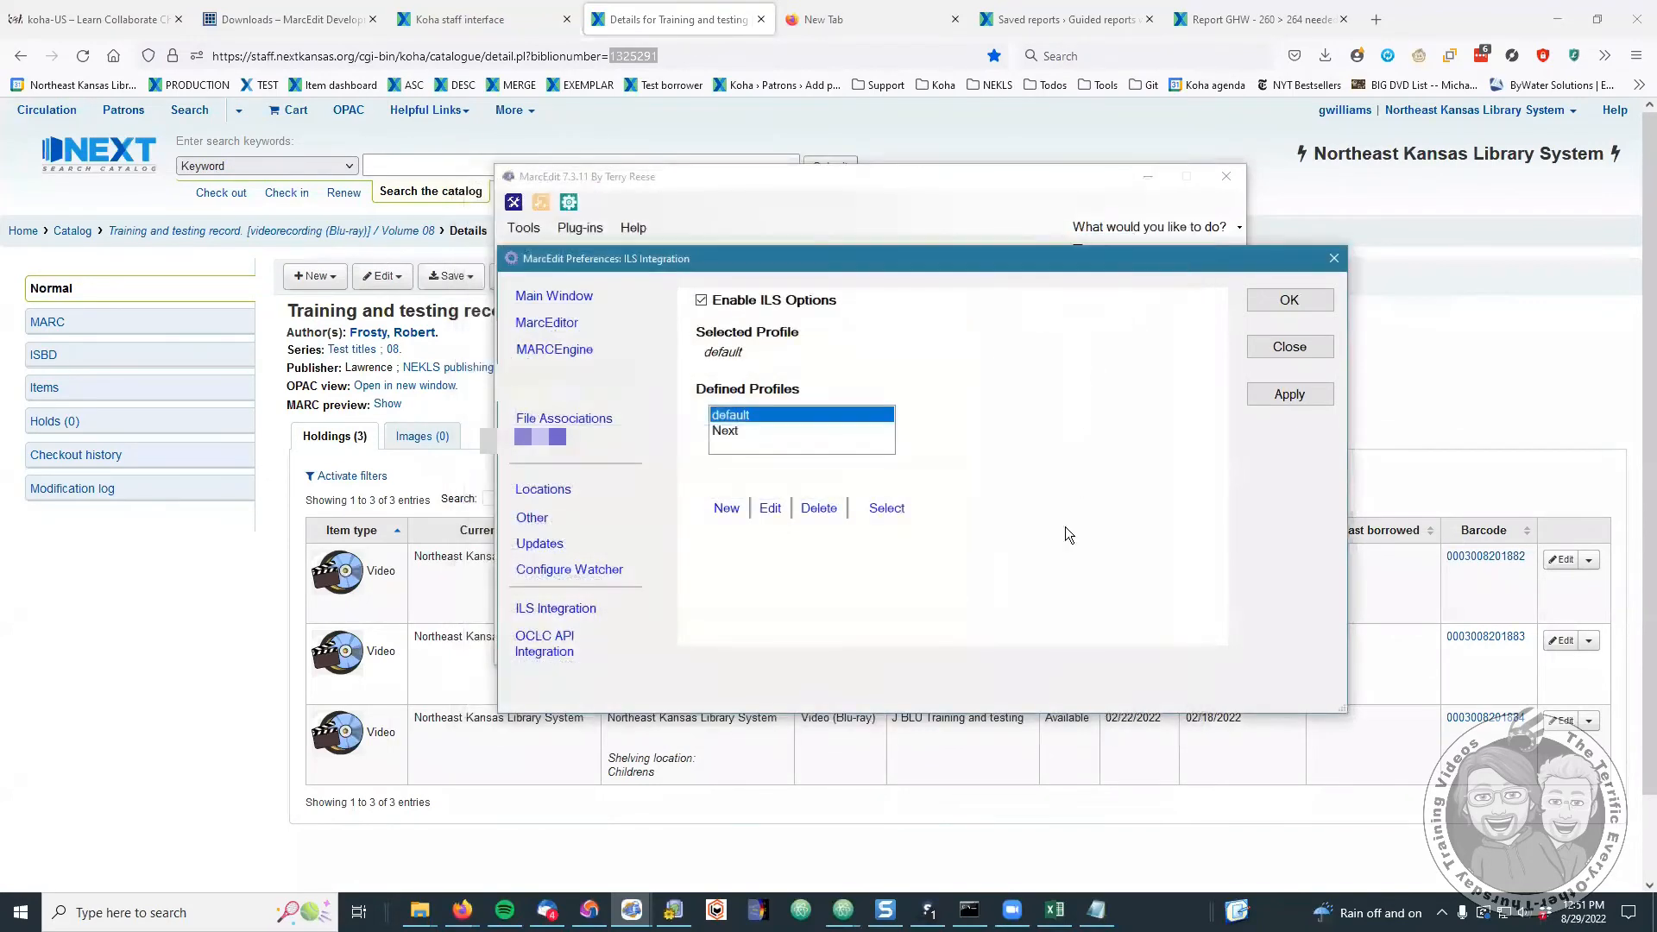
# - Highlight the Next profile among the defined ILS profiles and save the preferences
pyautogui.click(726, 431)
pyautogui.click(1288, 299)
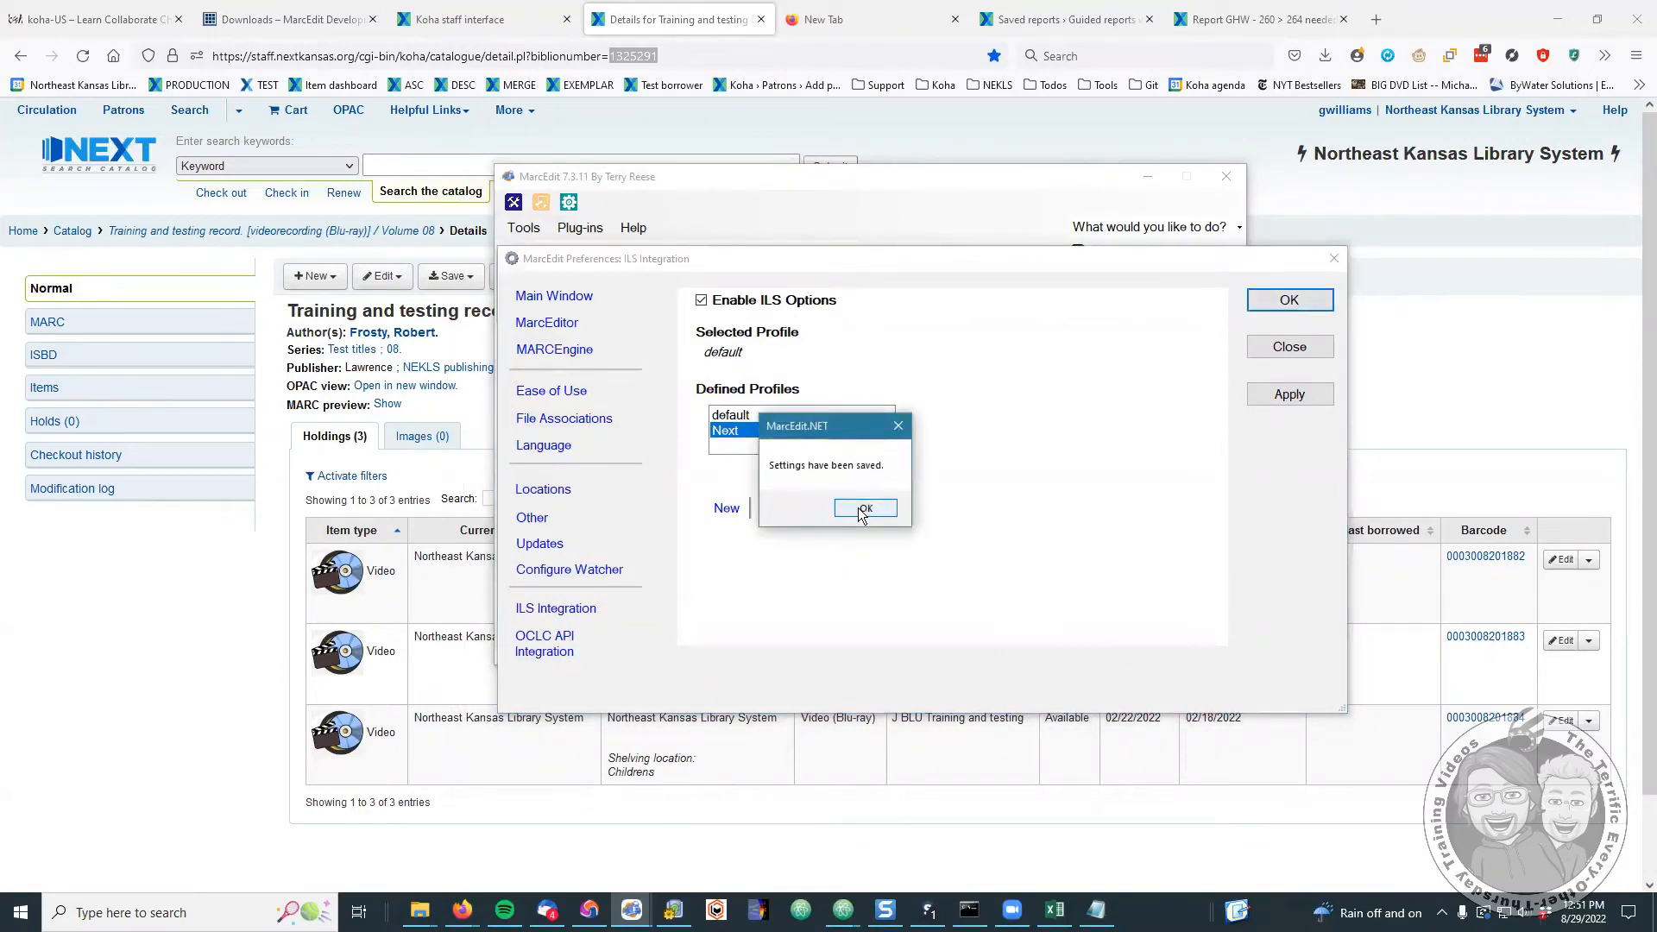
pyautogui.click(864, 508)
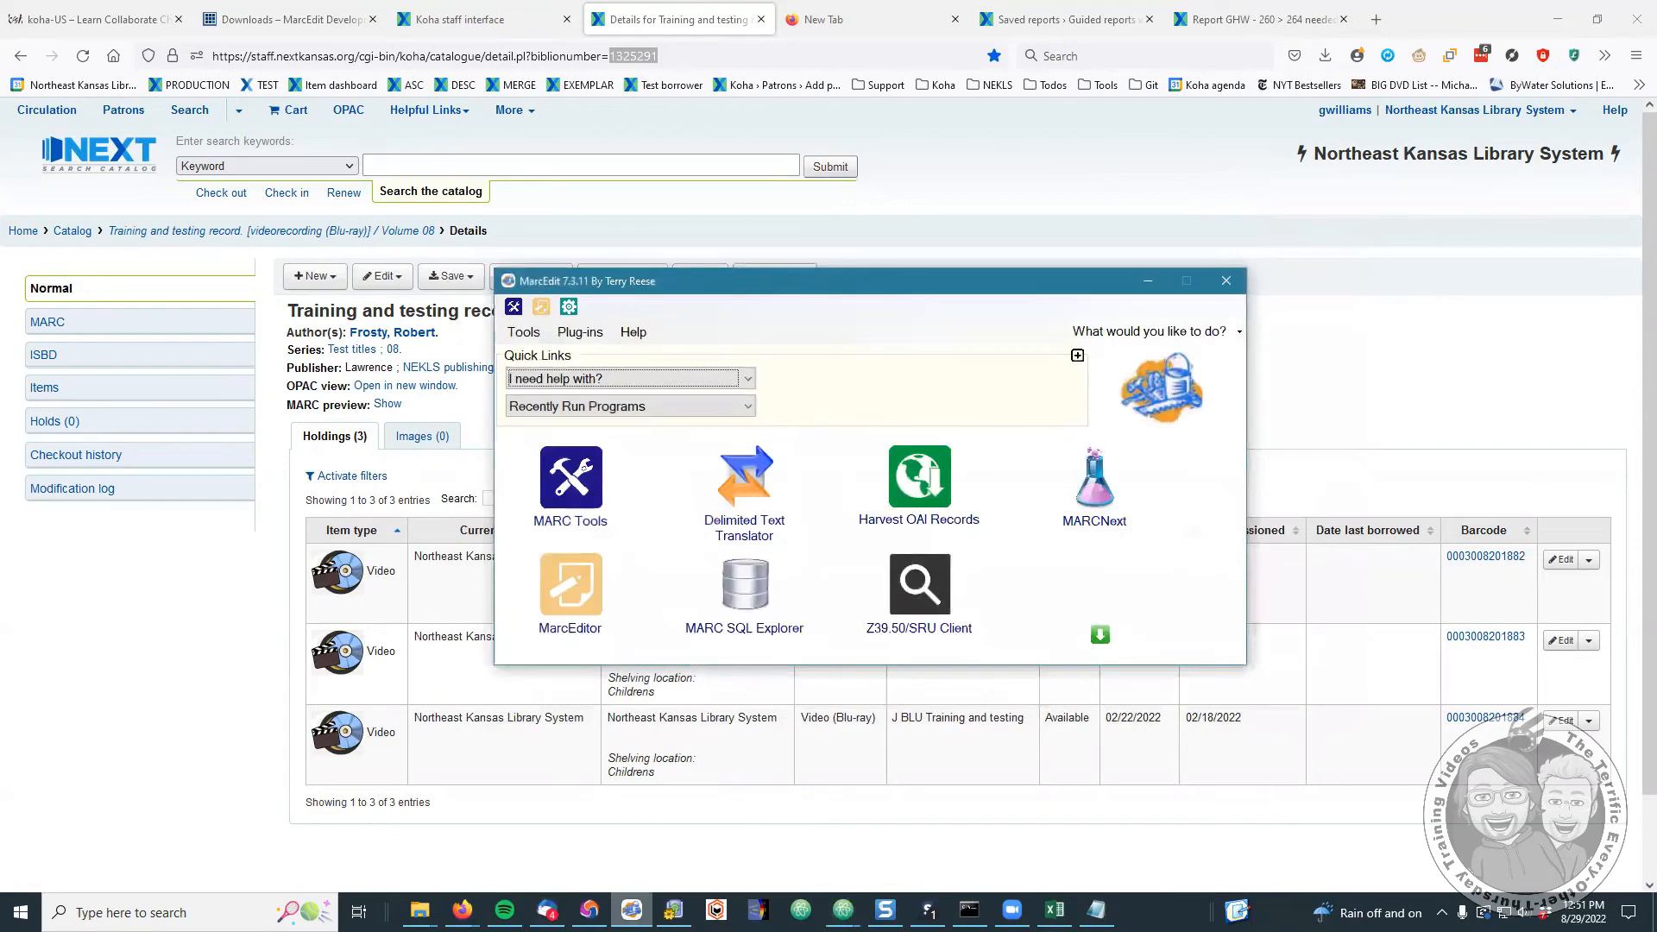
# - Open the MarcEditor, close the calendar reminder, and launch the Z39.50/SRU search client
pyautogui.click(576, 623)
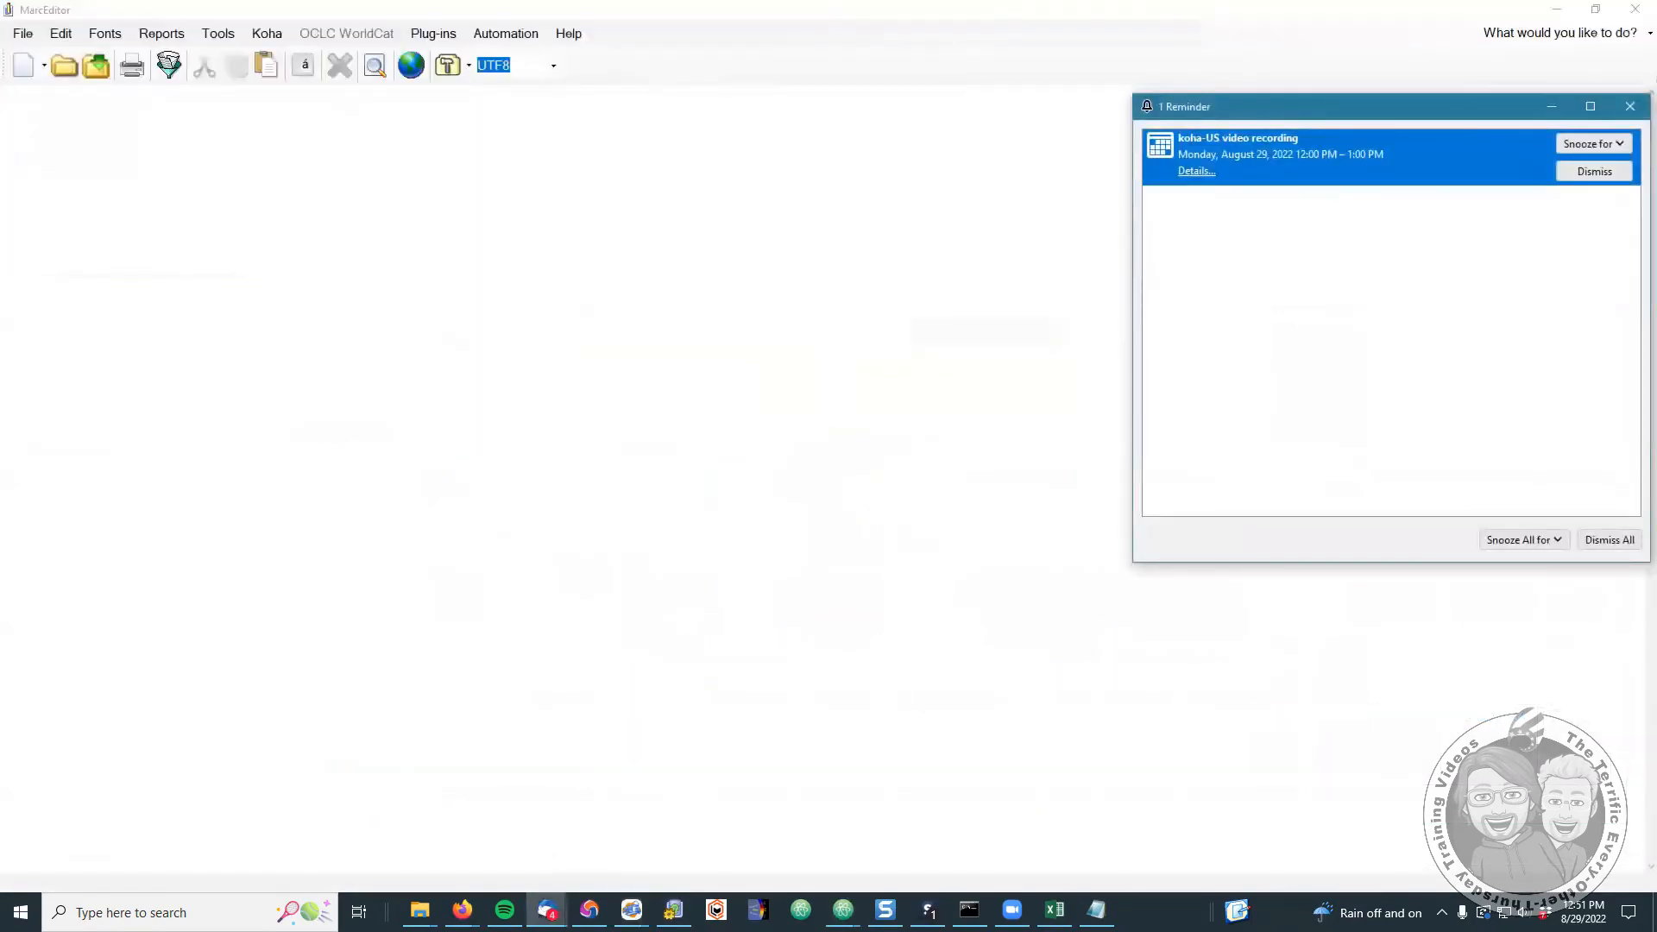
pyautogui.click(1629, 106)
pyautogui.click(413, 68)
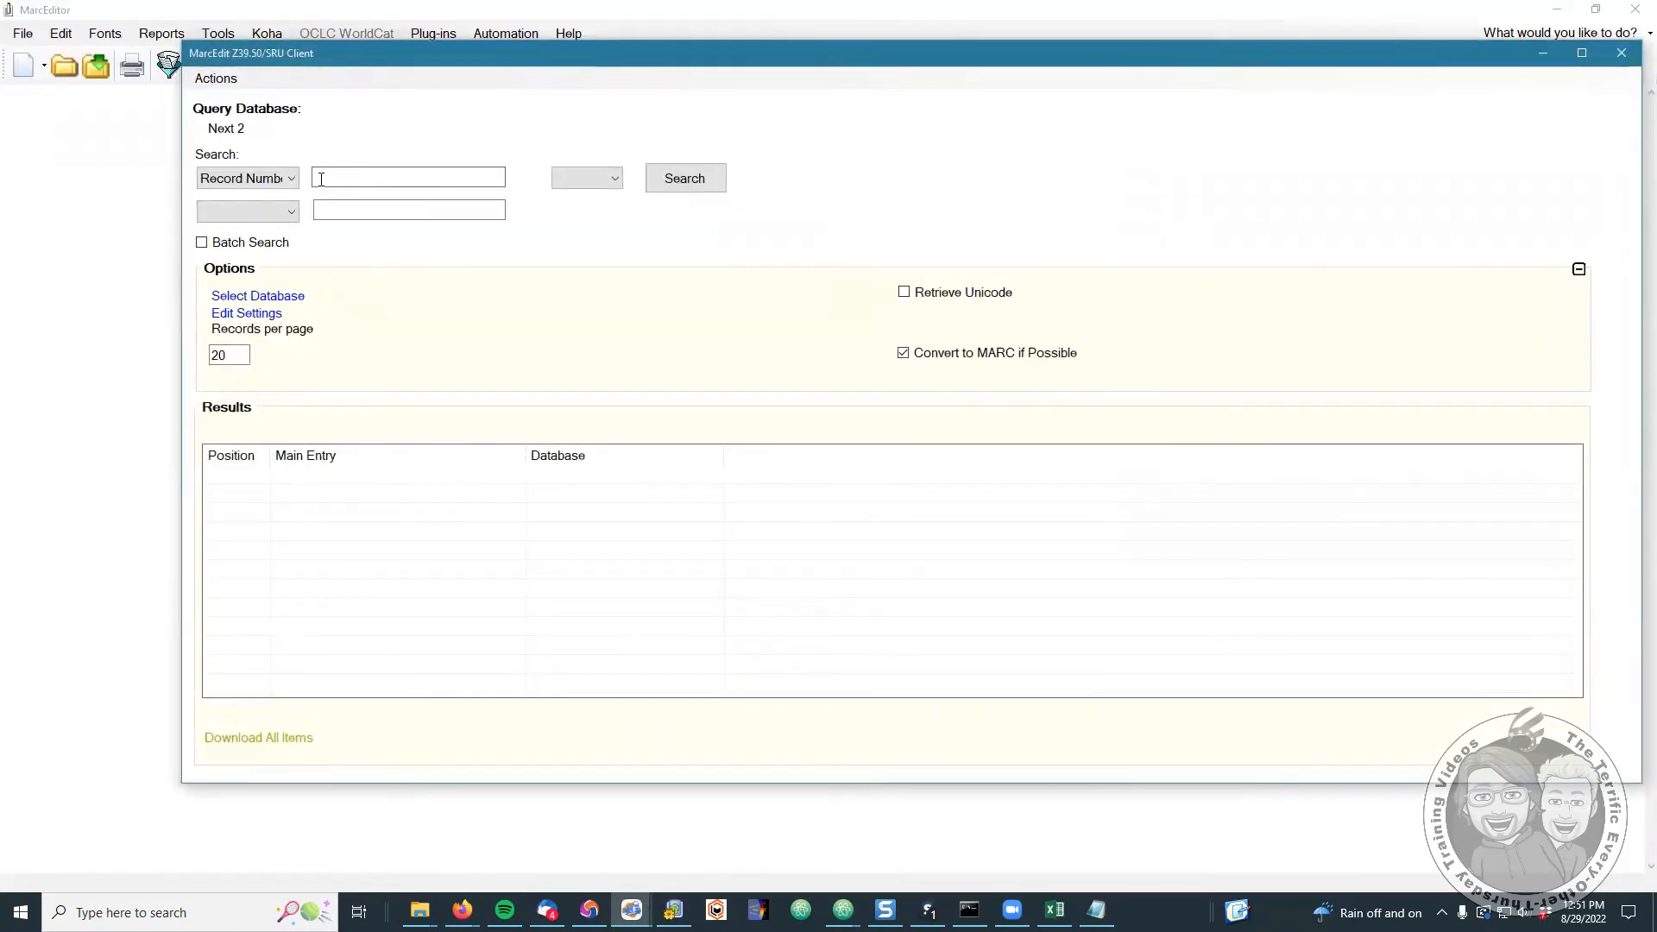
# - Switch to the Koha record details page in Firefox and copy biblionumber 1325291 from its address
pyautogui.hotkey('alt', 'Tab')
pyautogui.hotkey('alt', 'Tab')
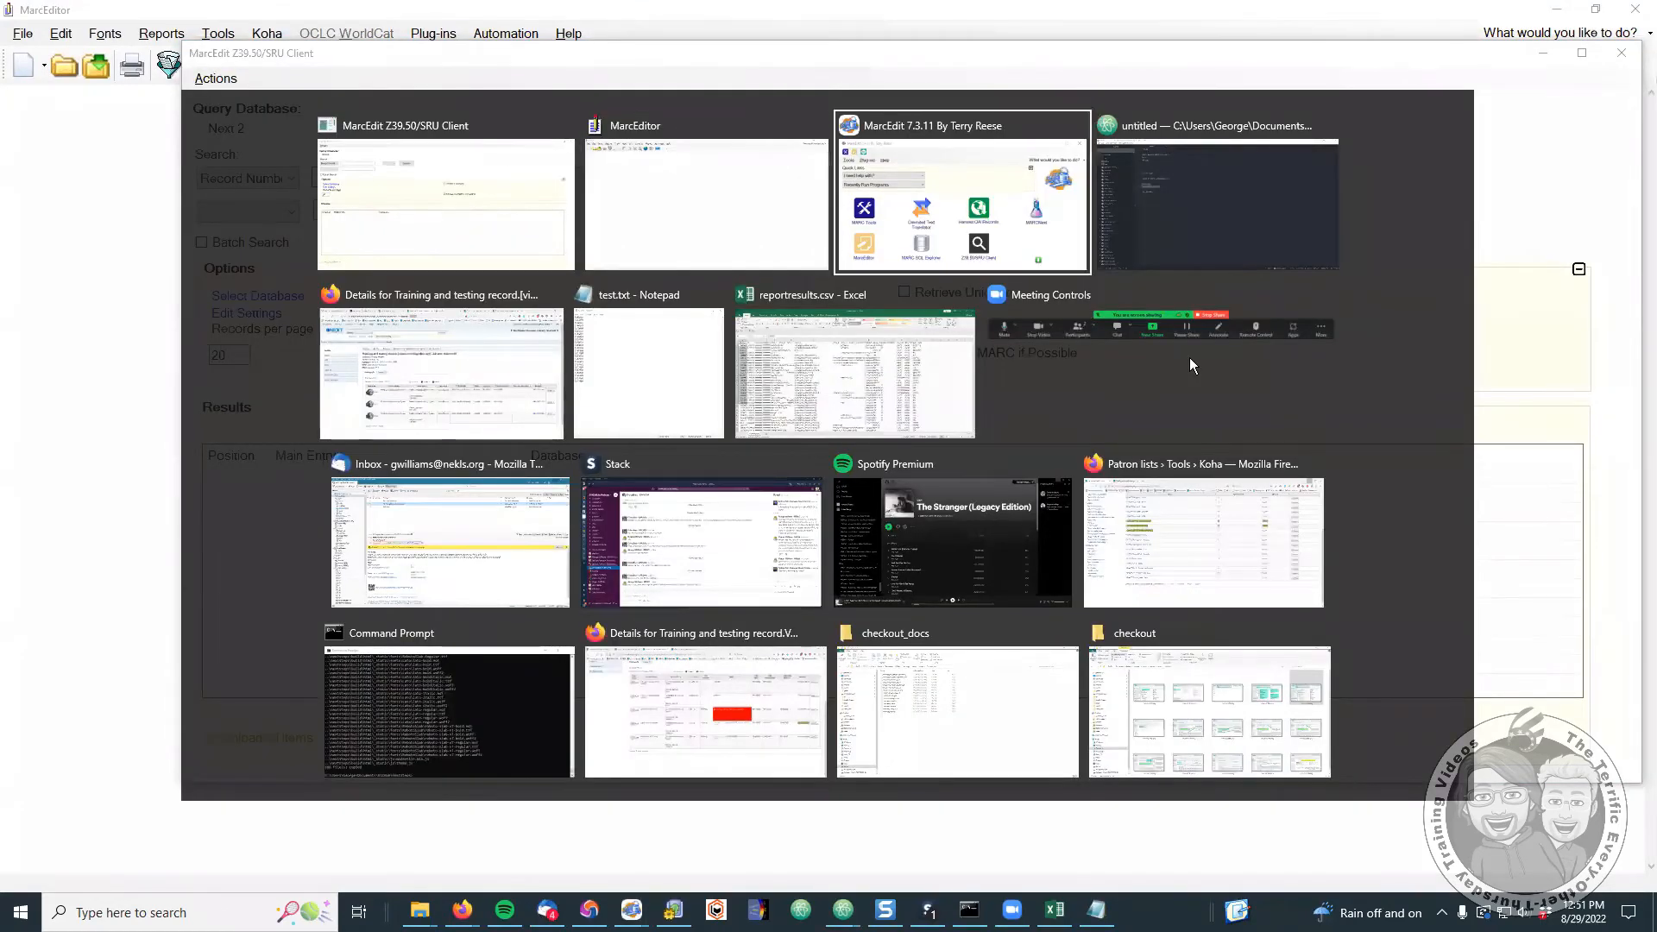
pyautogui.hotkey('alt', 'Tab')
pyautogui.hotkey('alt', 'Tab')
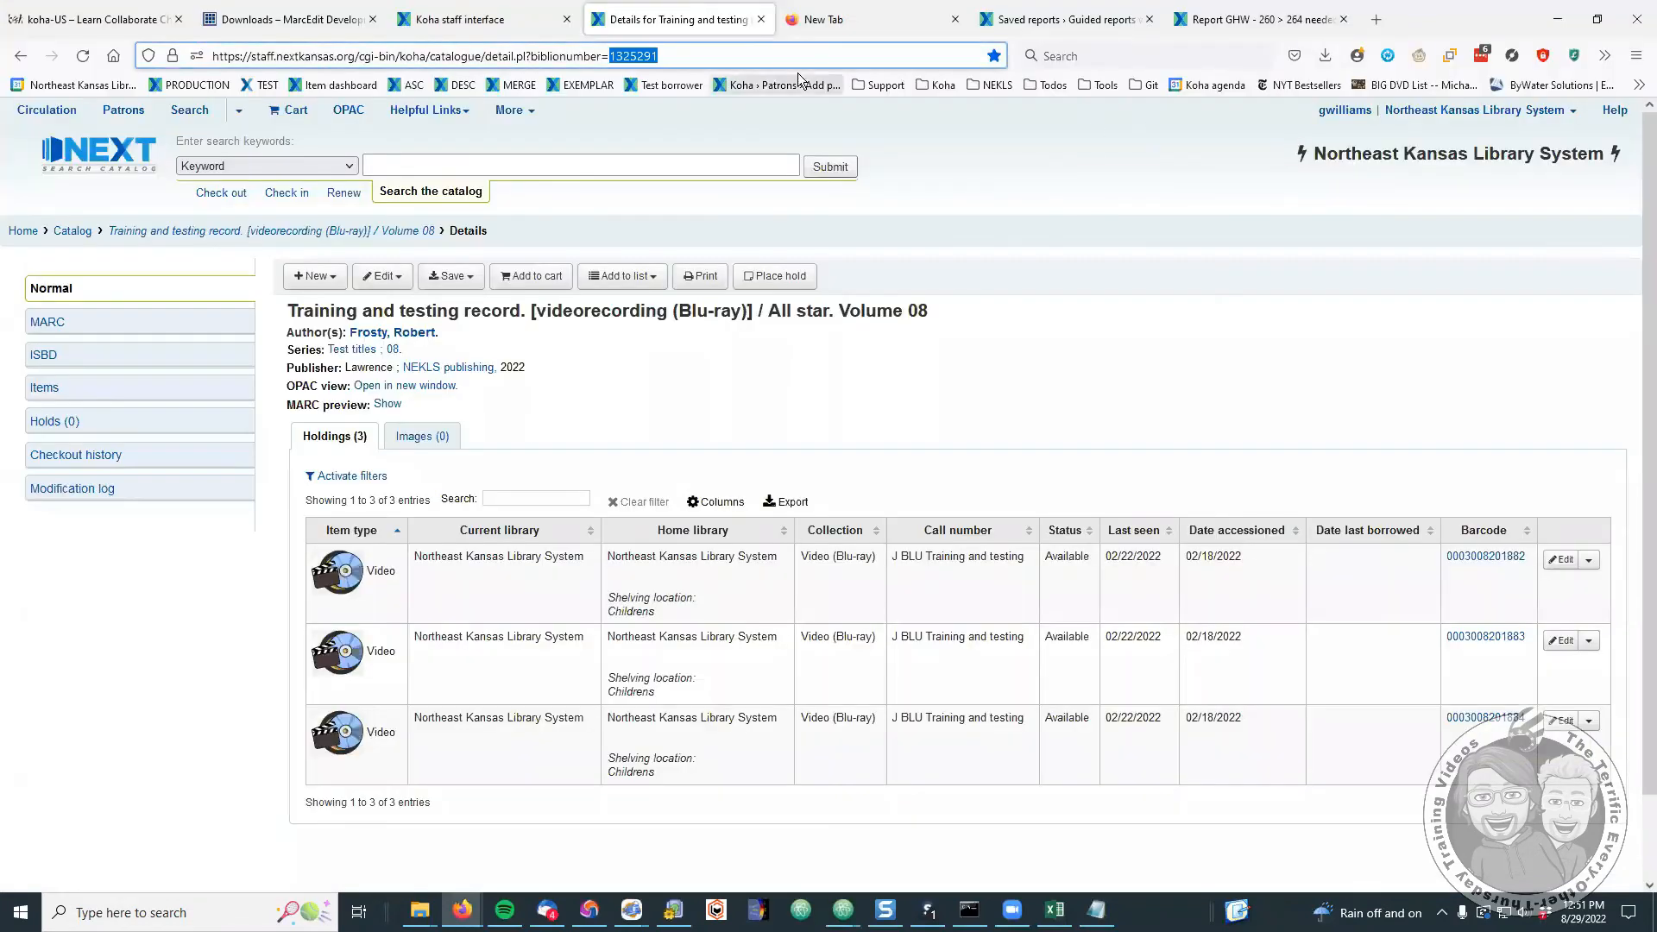
pyautogui.doubleClick(634, 56)
pyautogui.hotkey('ctrl', 'c')
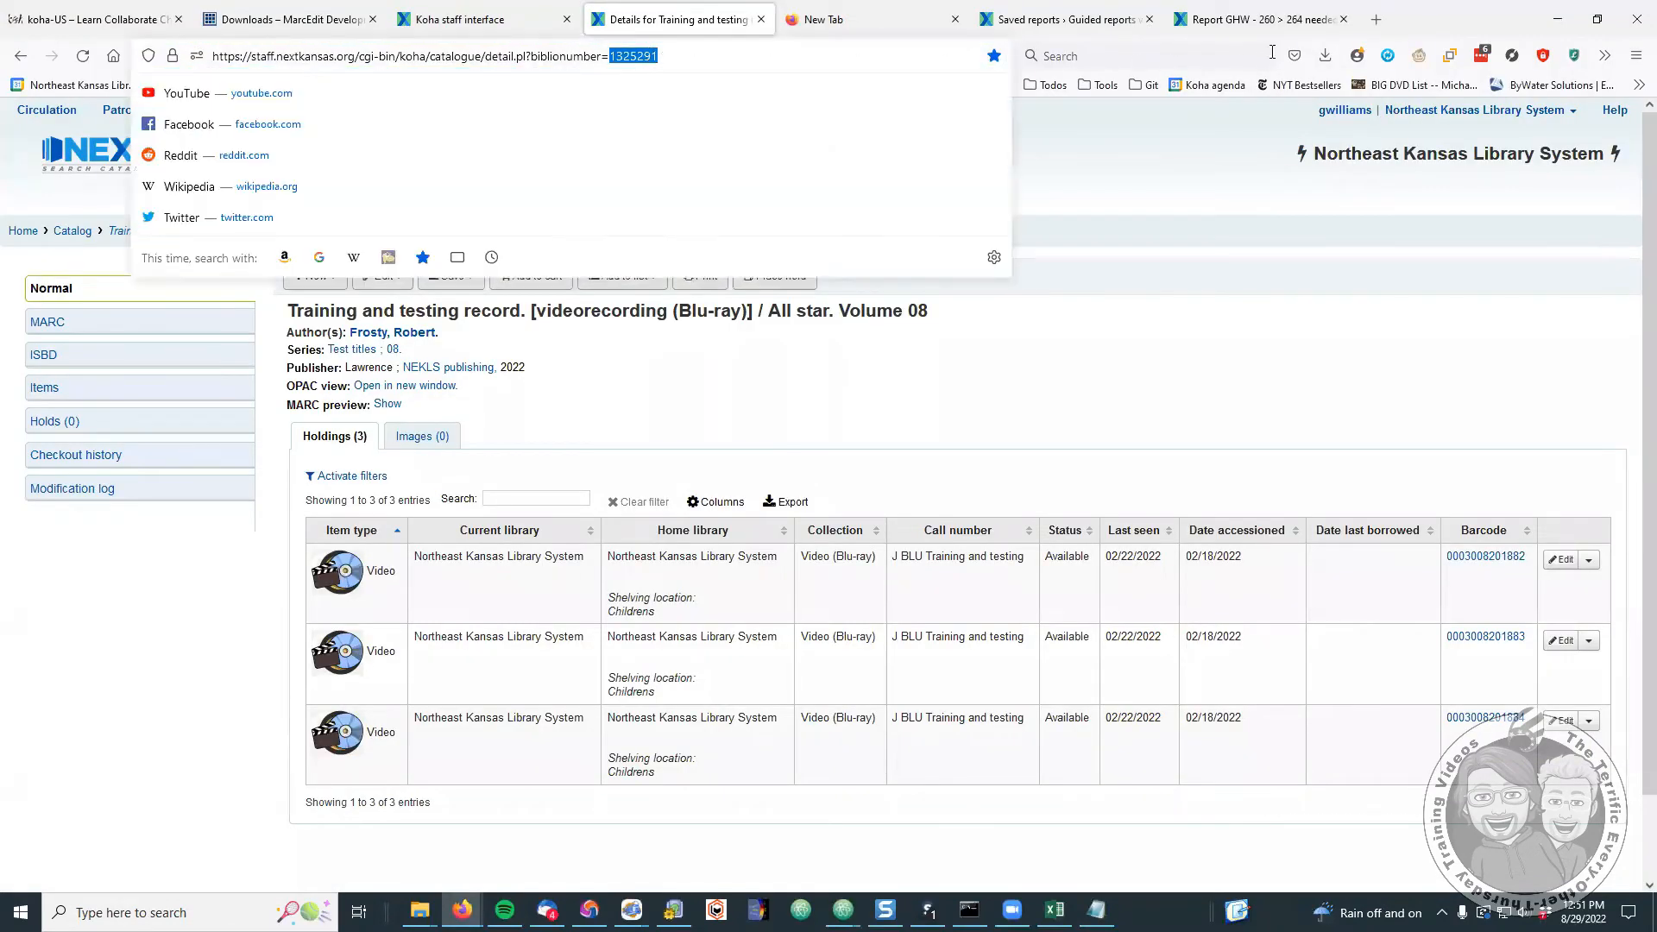
# - Search the Next 2 database for record number 1325291 and download the retrieved record into the MarcEditor
pyautogui.hotkey('alt', 'Tab')
pyautogui.hotkey('ctrl', 'v')
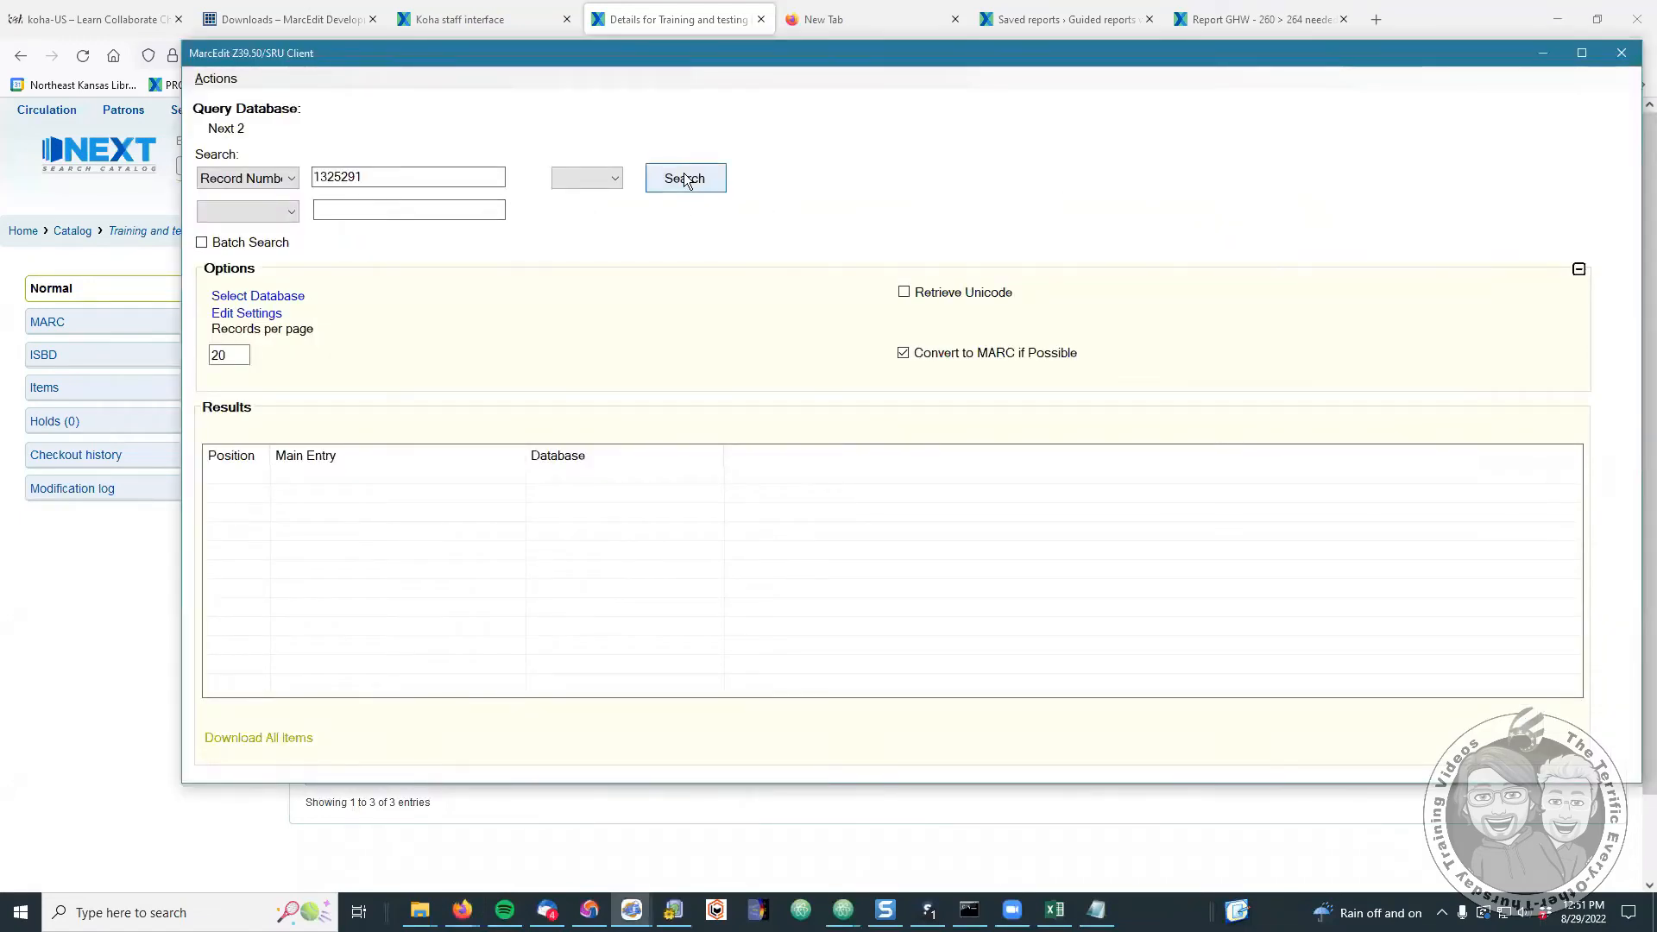
pyautogui.click(684, 179)
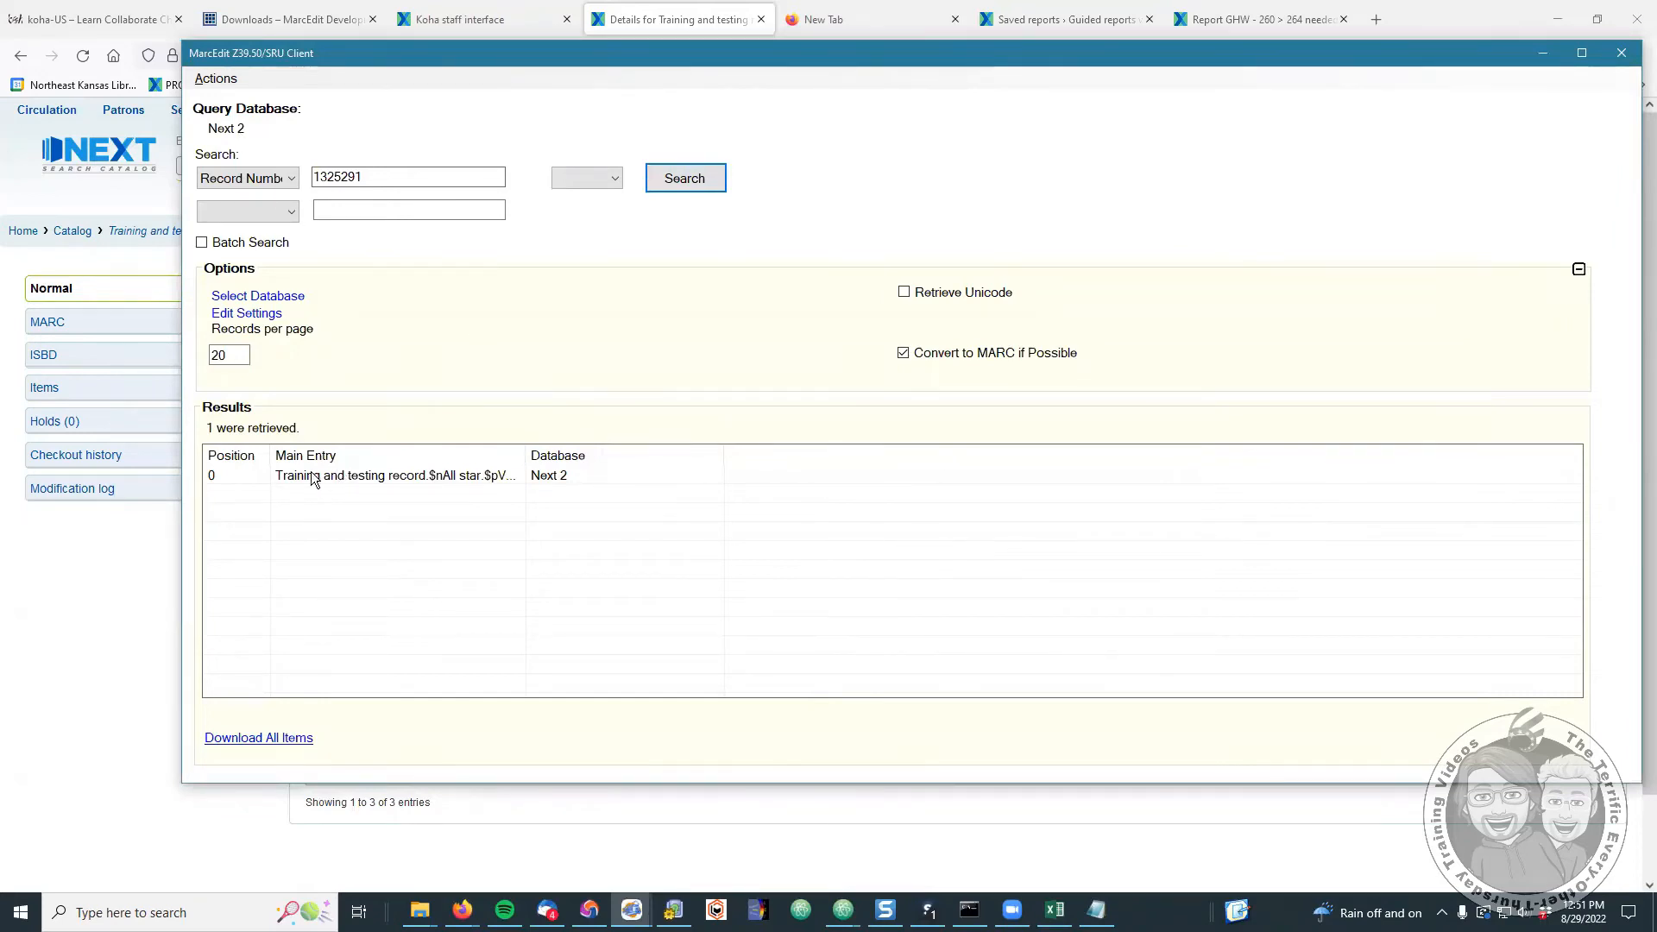
pyautogui.click(285, 739)
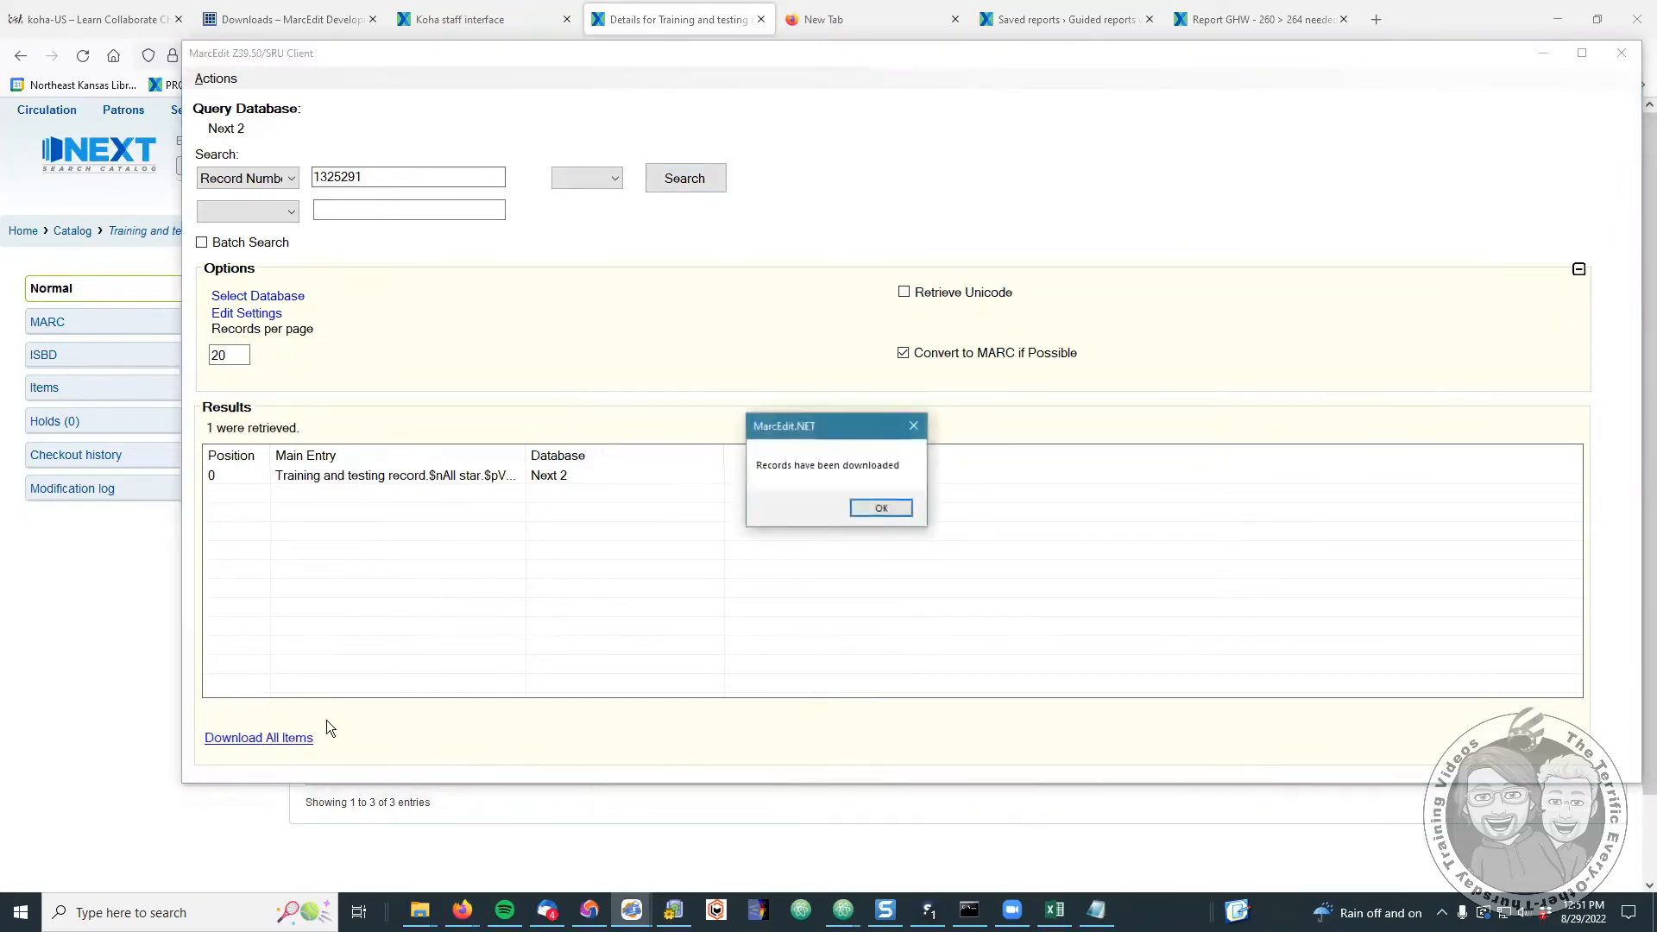
pyautogui.click(879, 508)
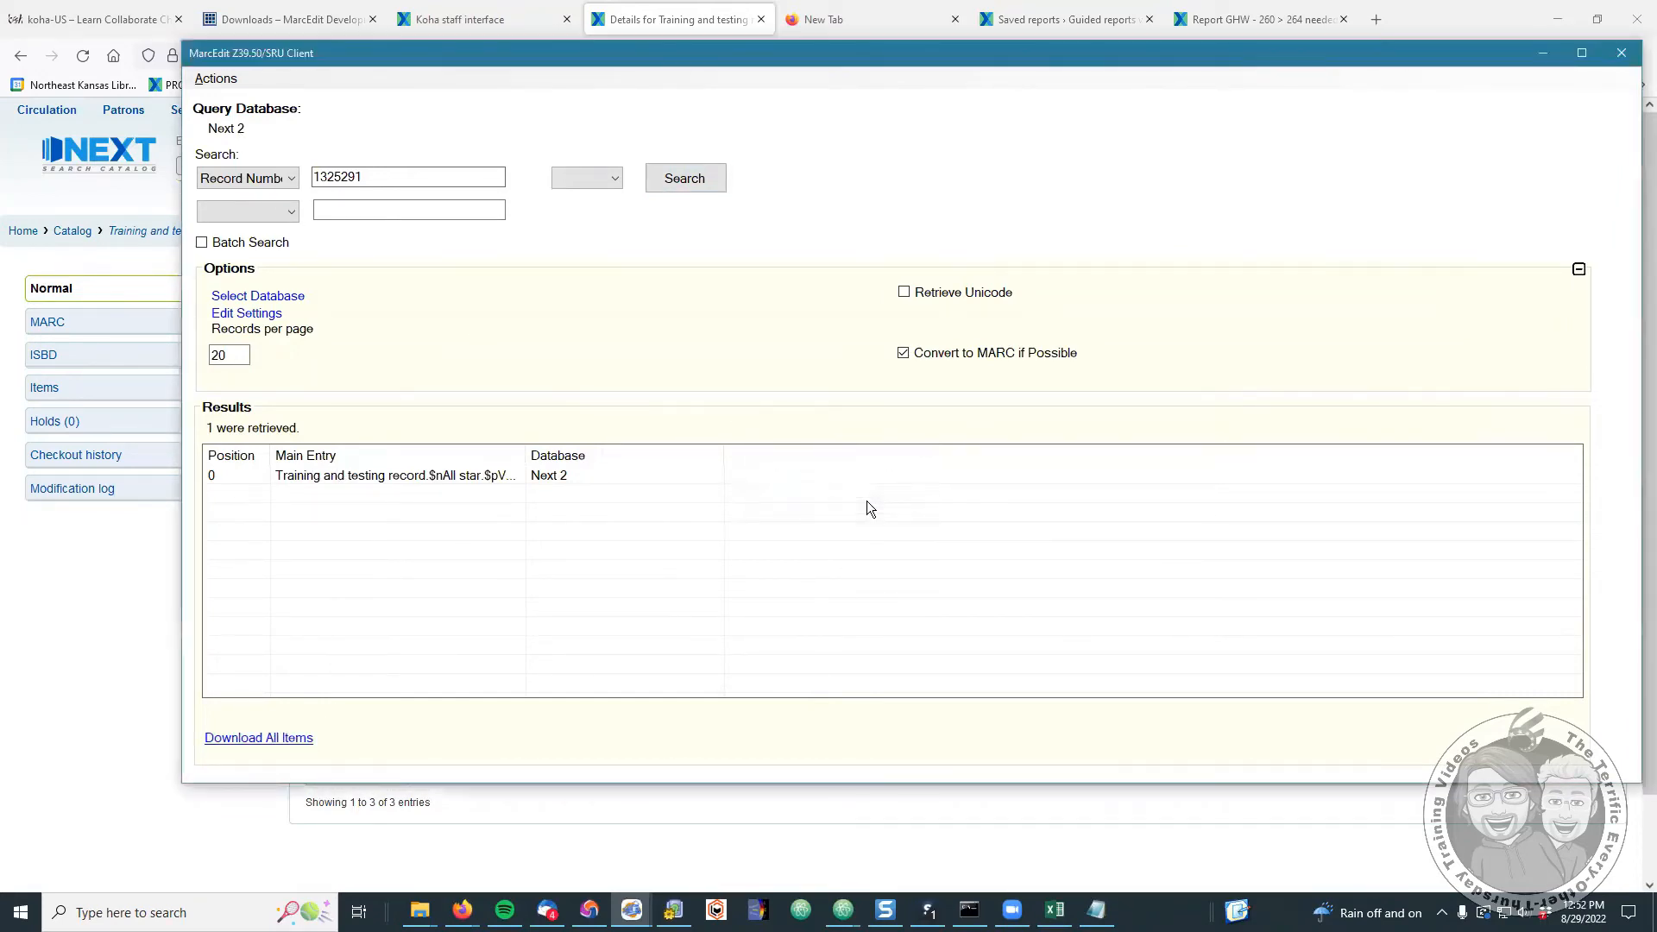
# - Switch to the Koha record details page and examine the title, highlighting its "All star. Volume 08" part
pyautogui.click(673, 24)
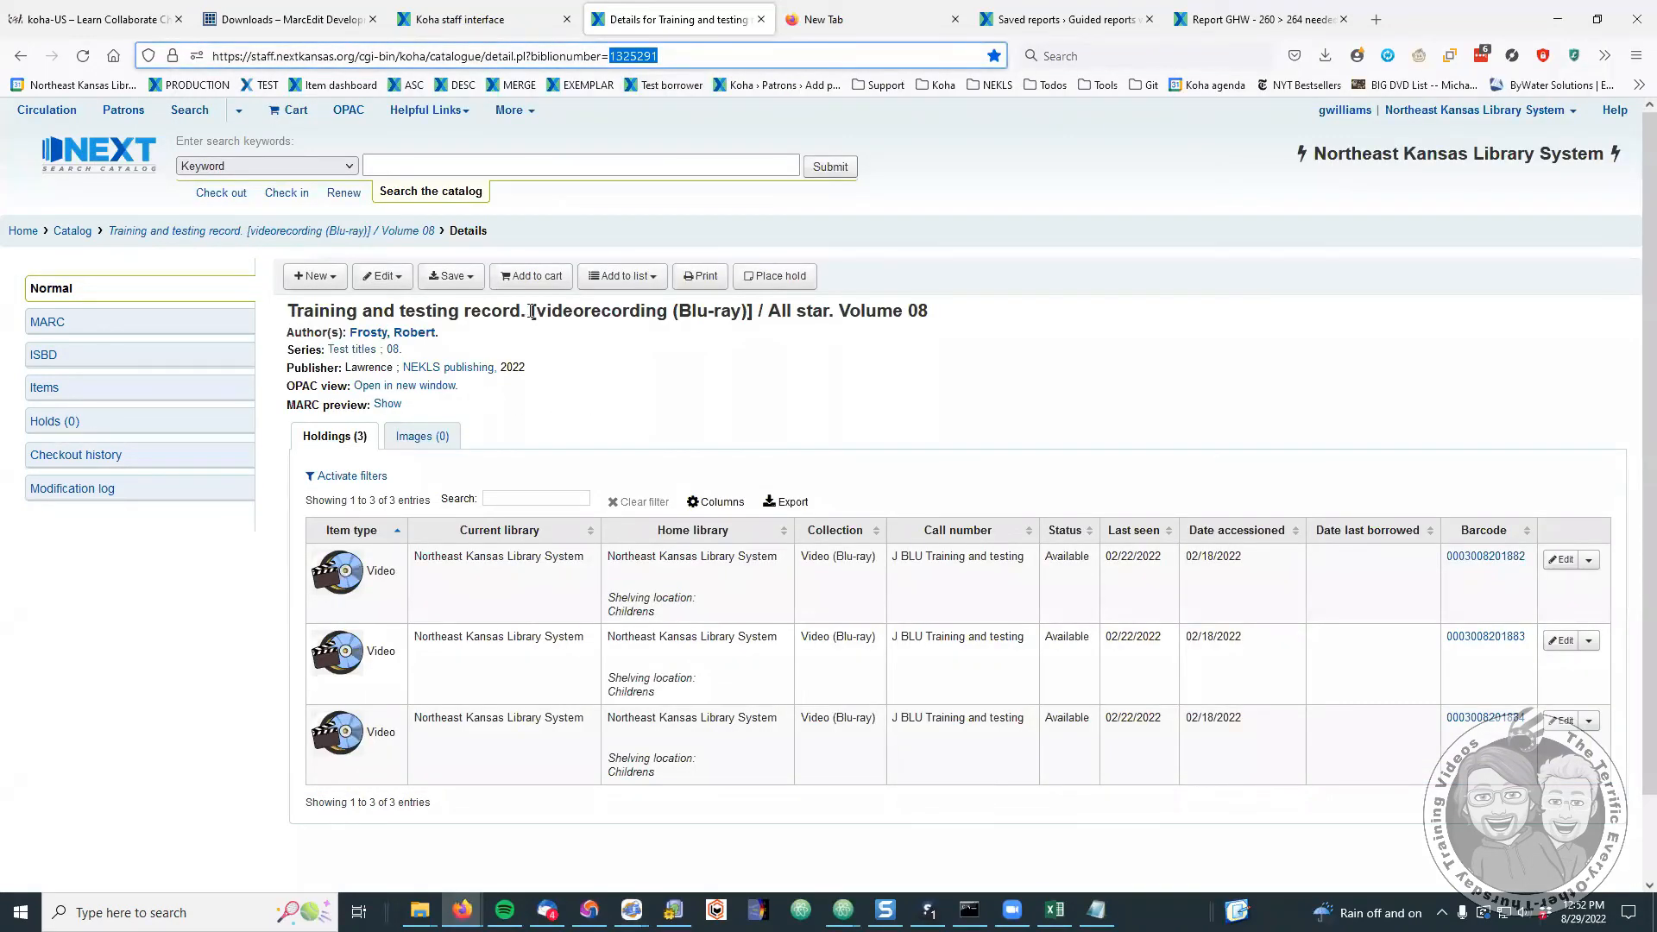
pyautogui.moveTo(531, 311); pyautogui.dragTo(929, 312)
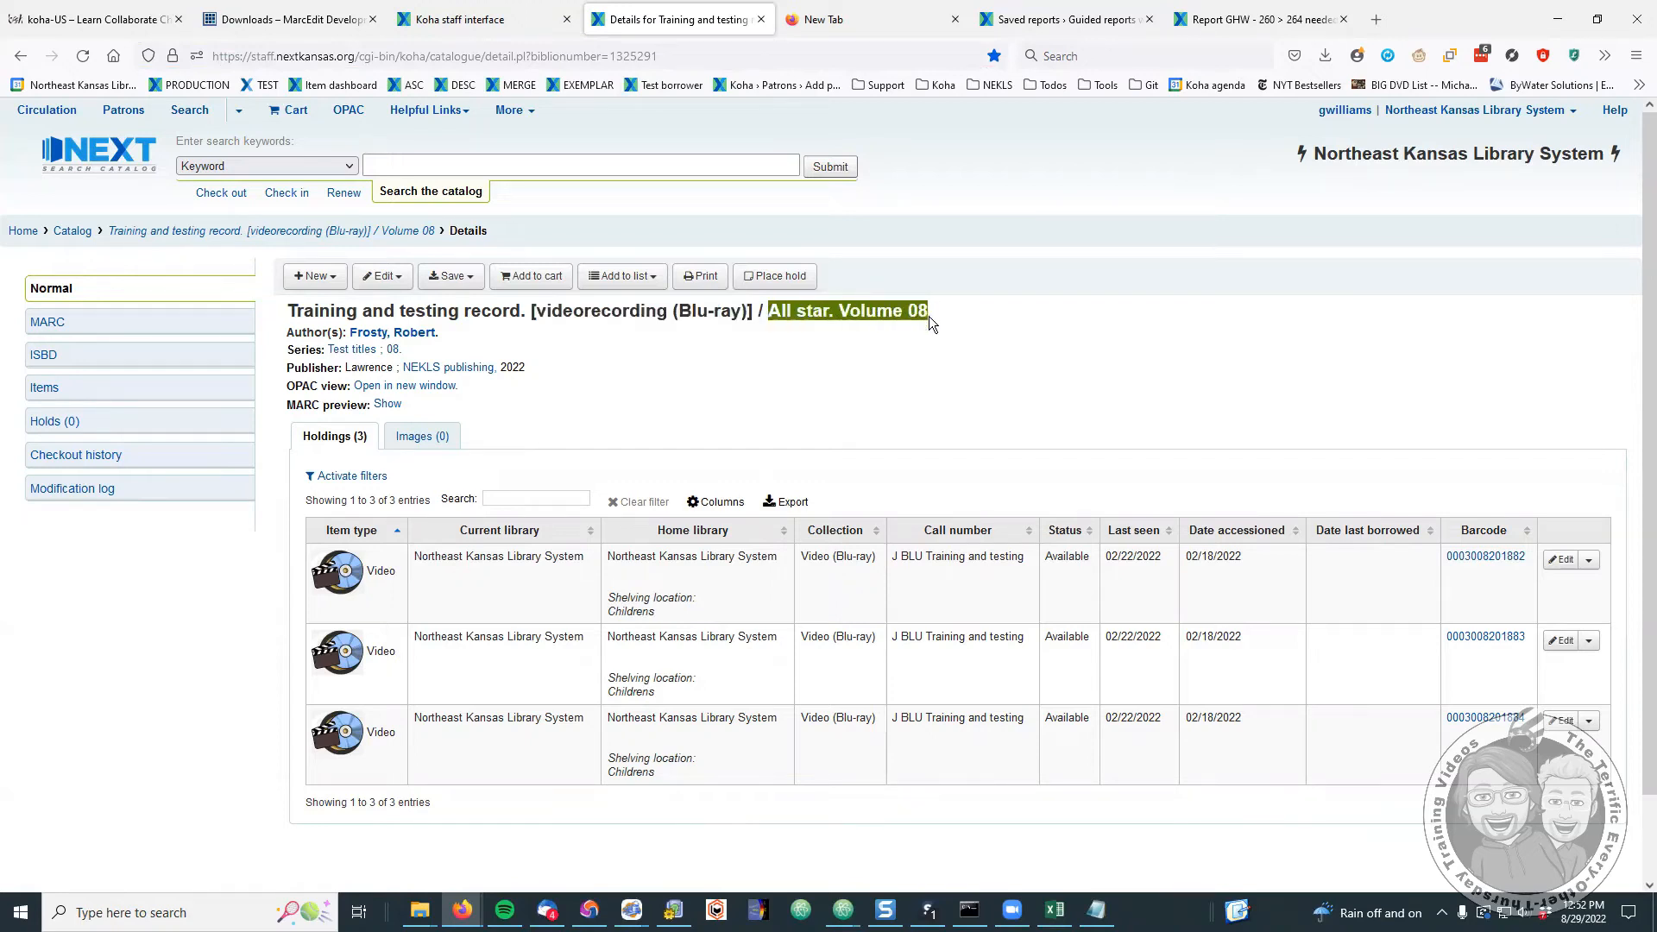
pyautogui.click(830, 327)
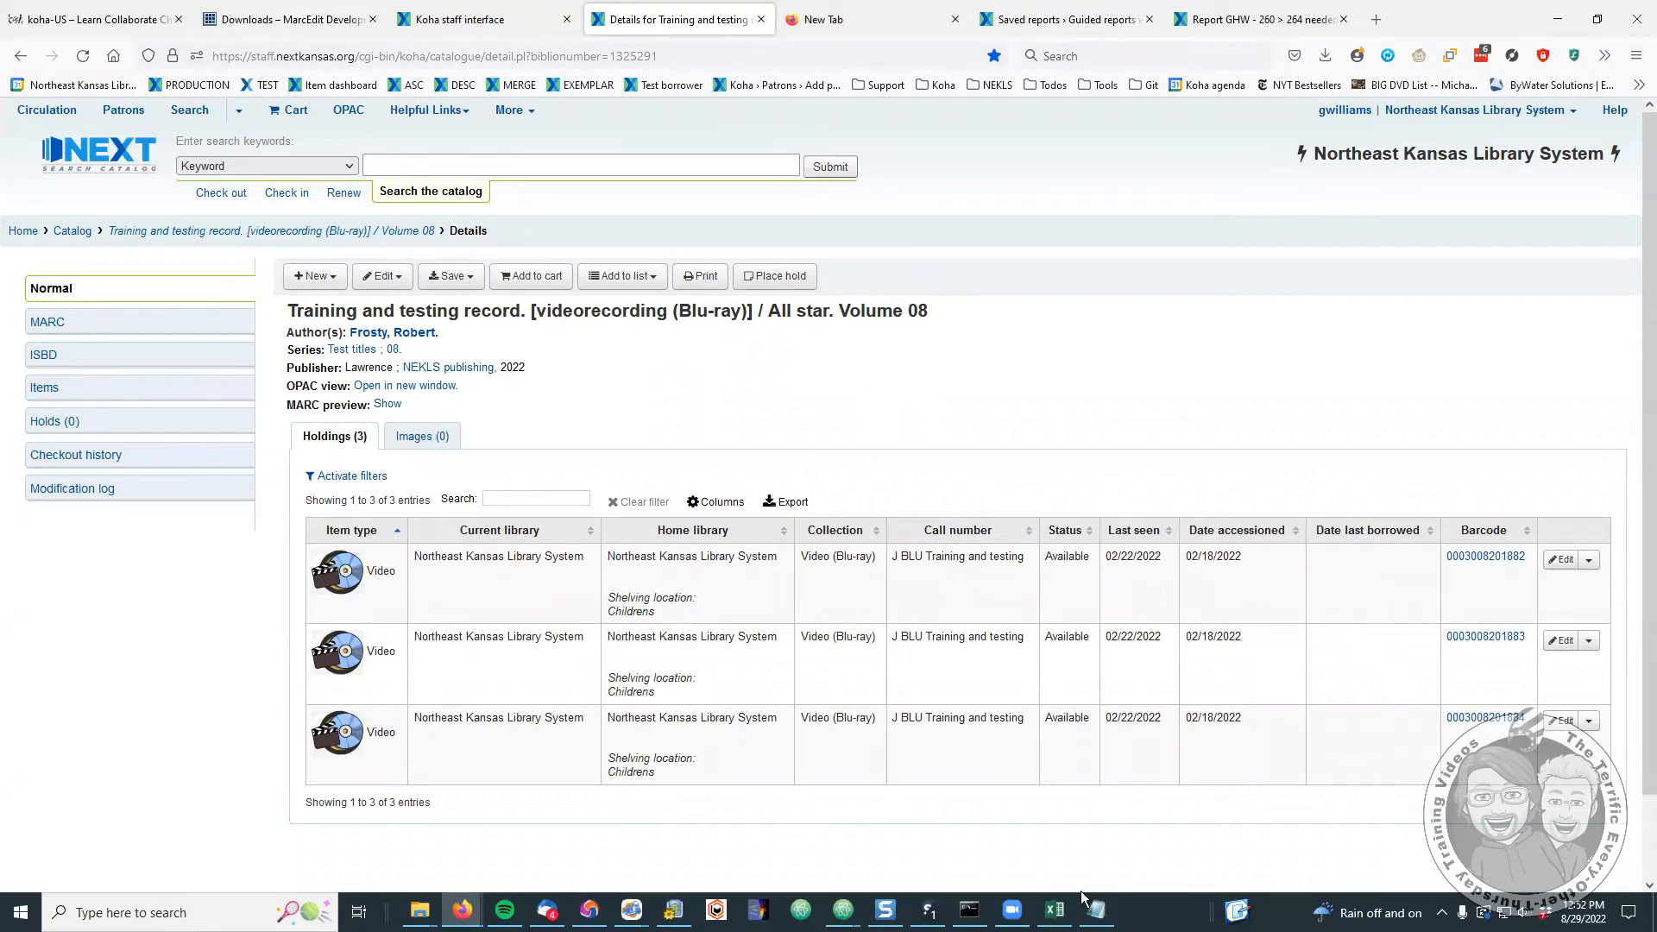
# - Switch back to the MarcEdit Z39.50/SRU search client and close it
pyautogui.moveTo(631, 909)
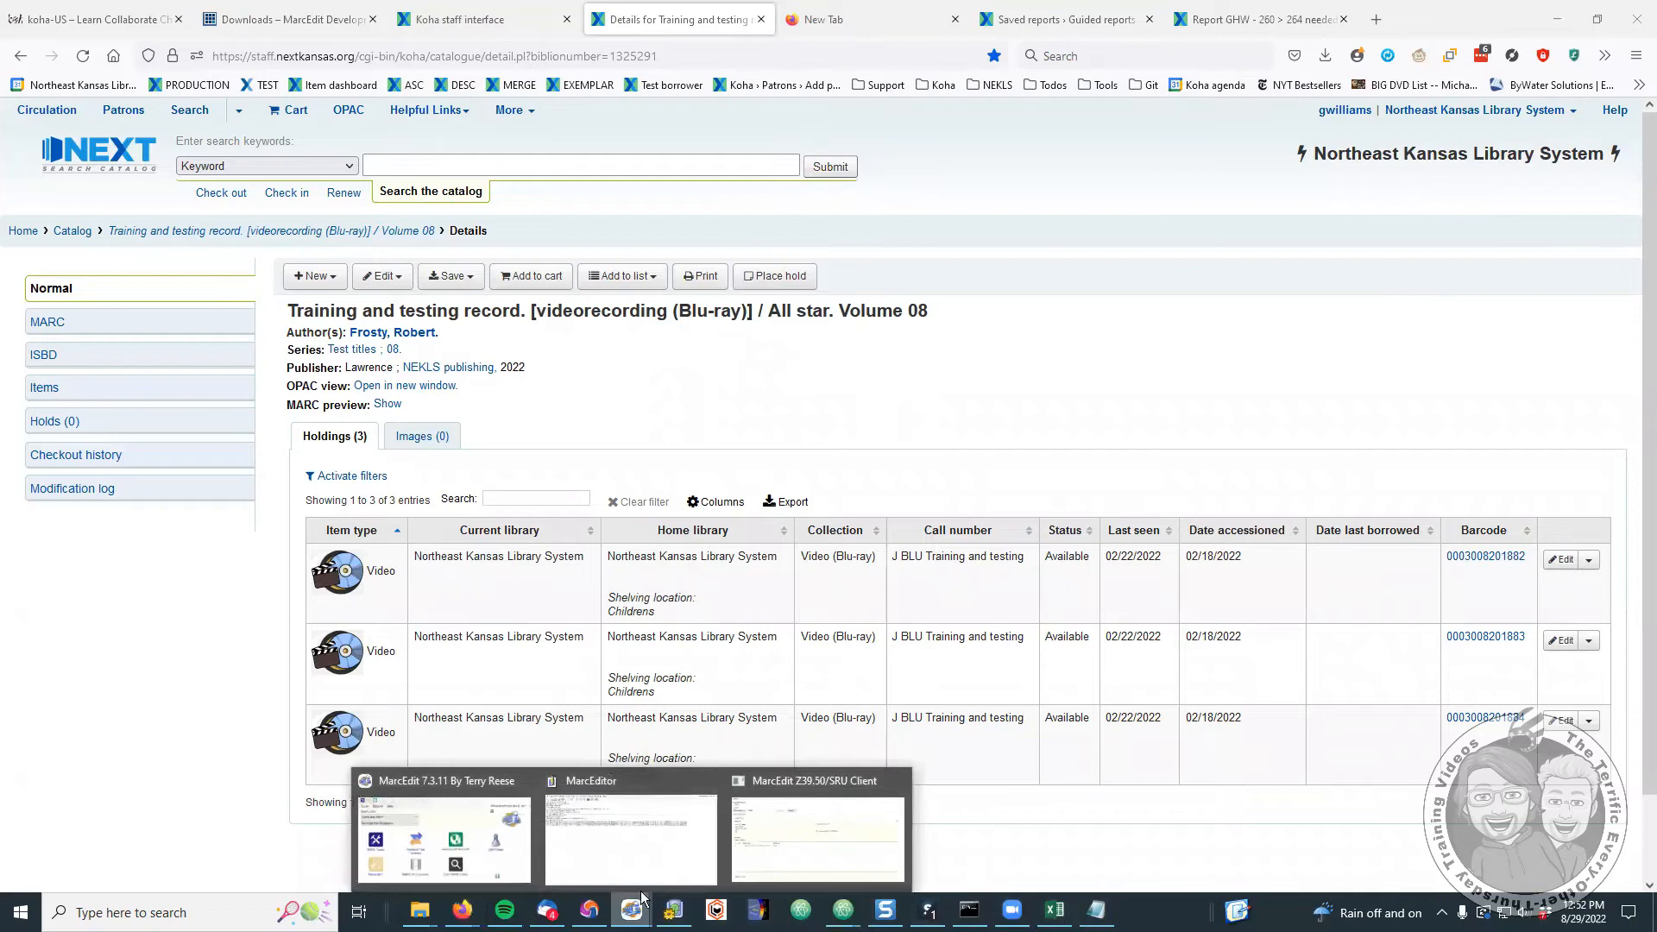
pyautogui.click(763, 841)
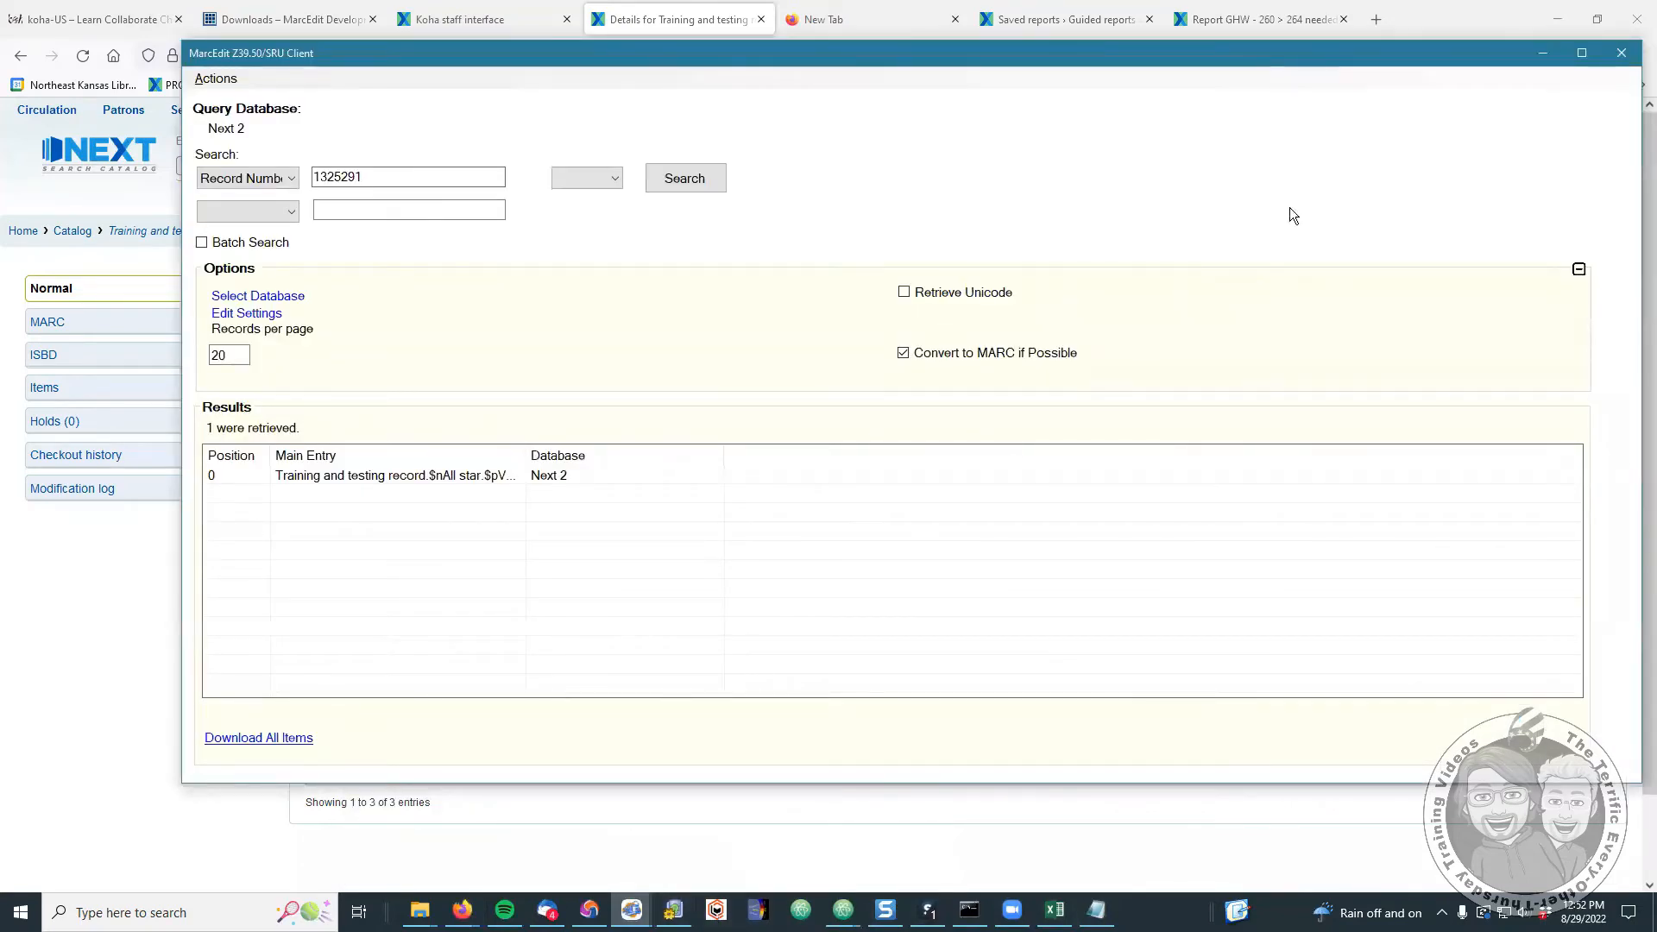
pyautogui.click(1621, 53)
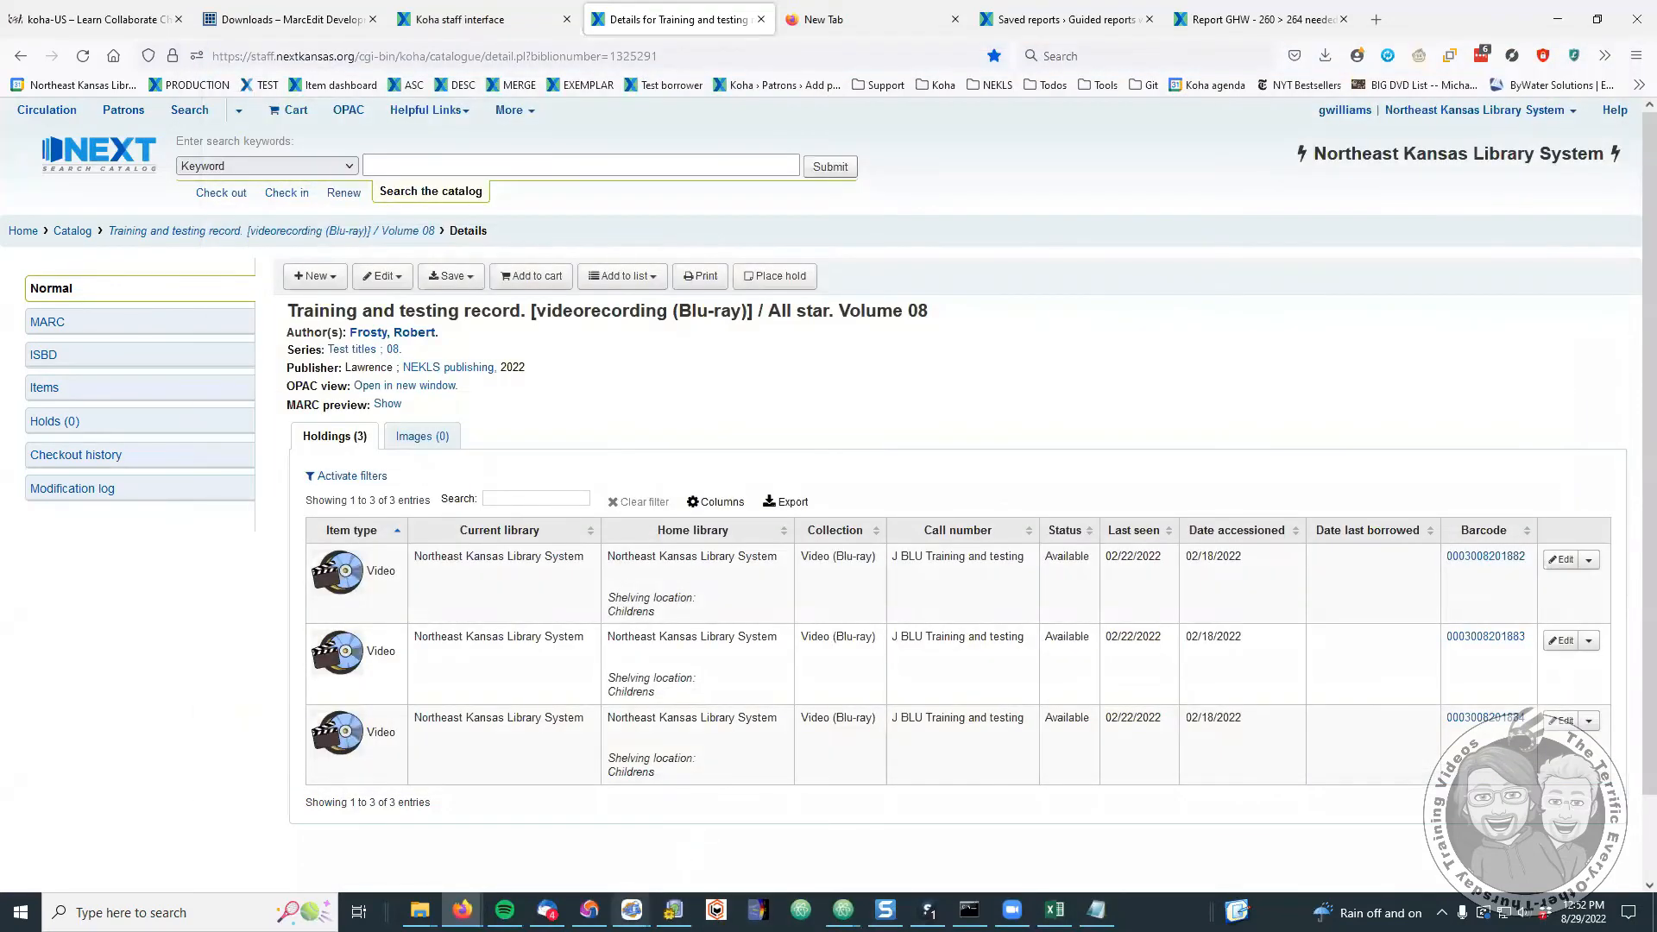
# - Switch to the MarcEditor and replace the title text in the record's 245 field with "Koha-US Test record"
pyautogui.moveTo(631, 909)
pyautogui.click(656, 811)
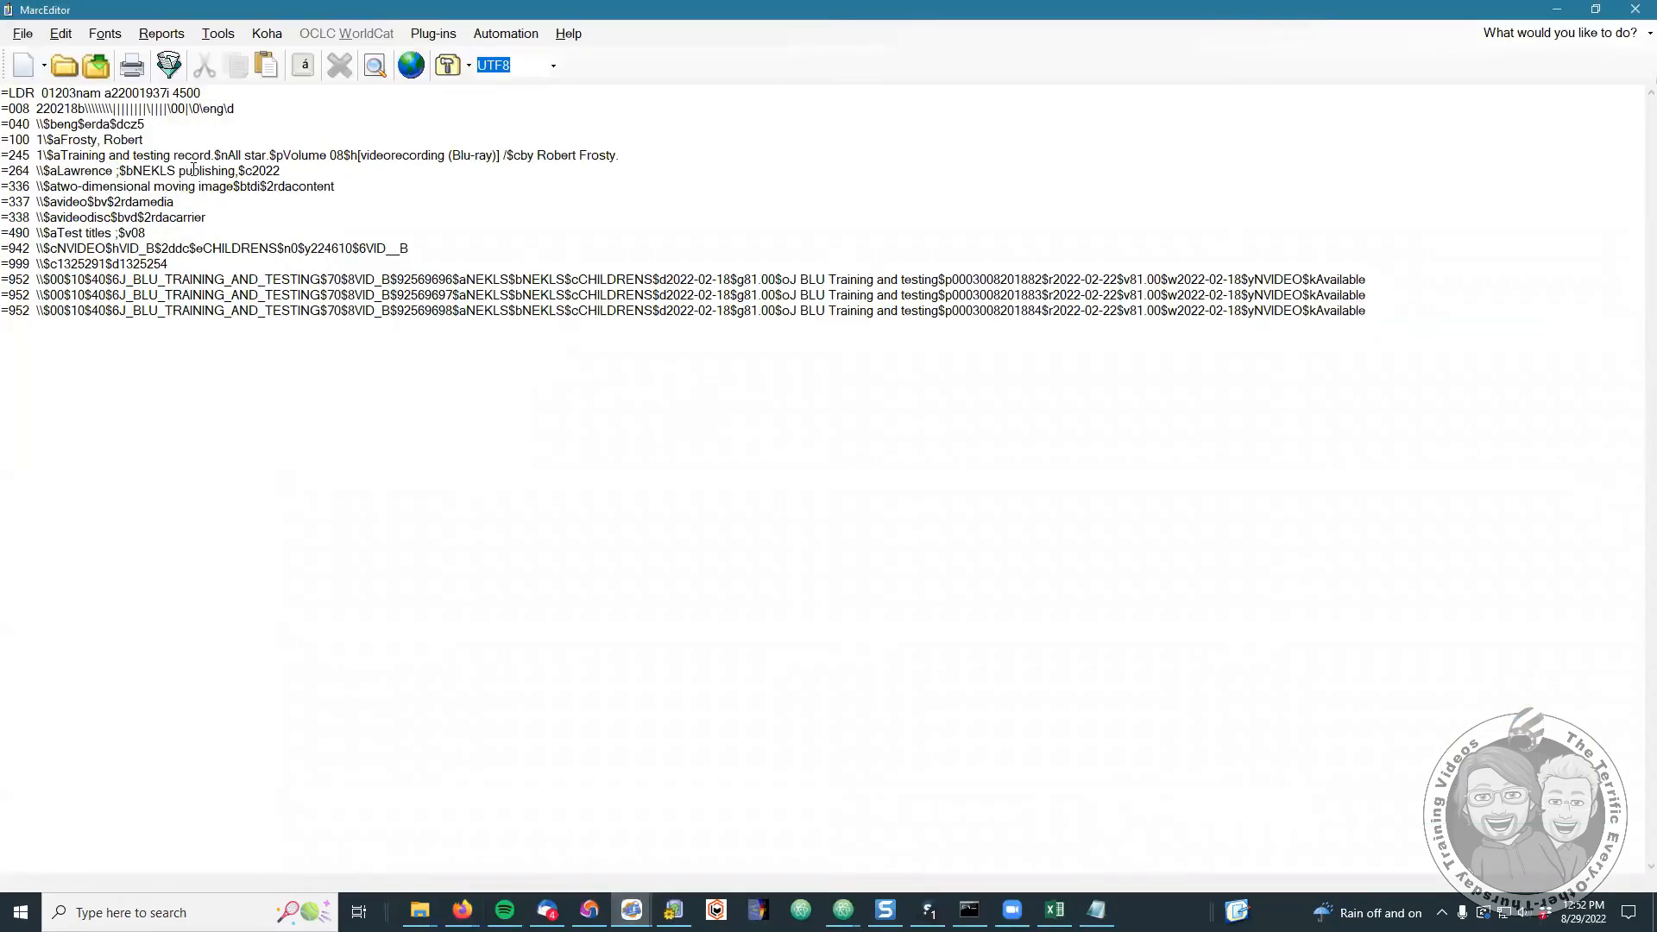
pyautogui.moveTo(54, 157); pyautogui.dragTo(193, 147)
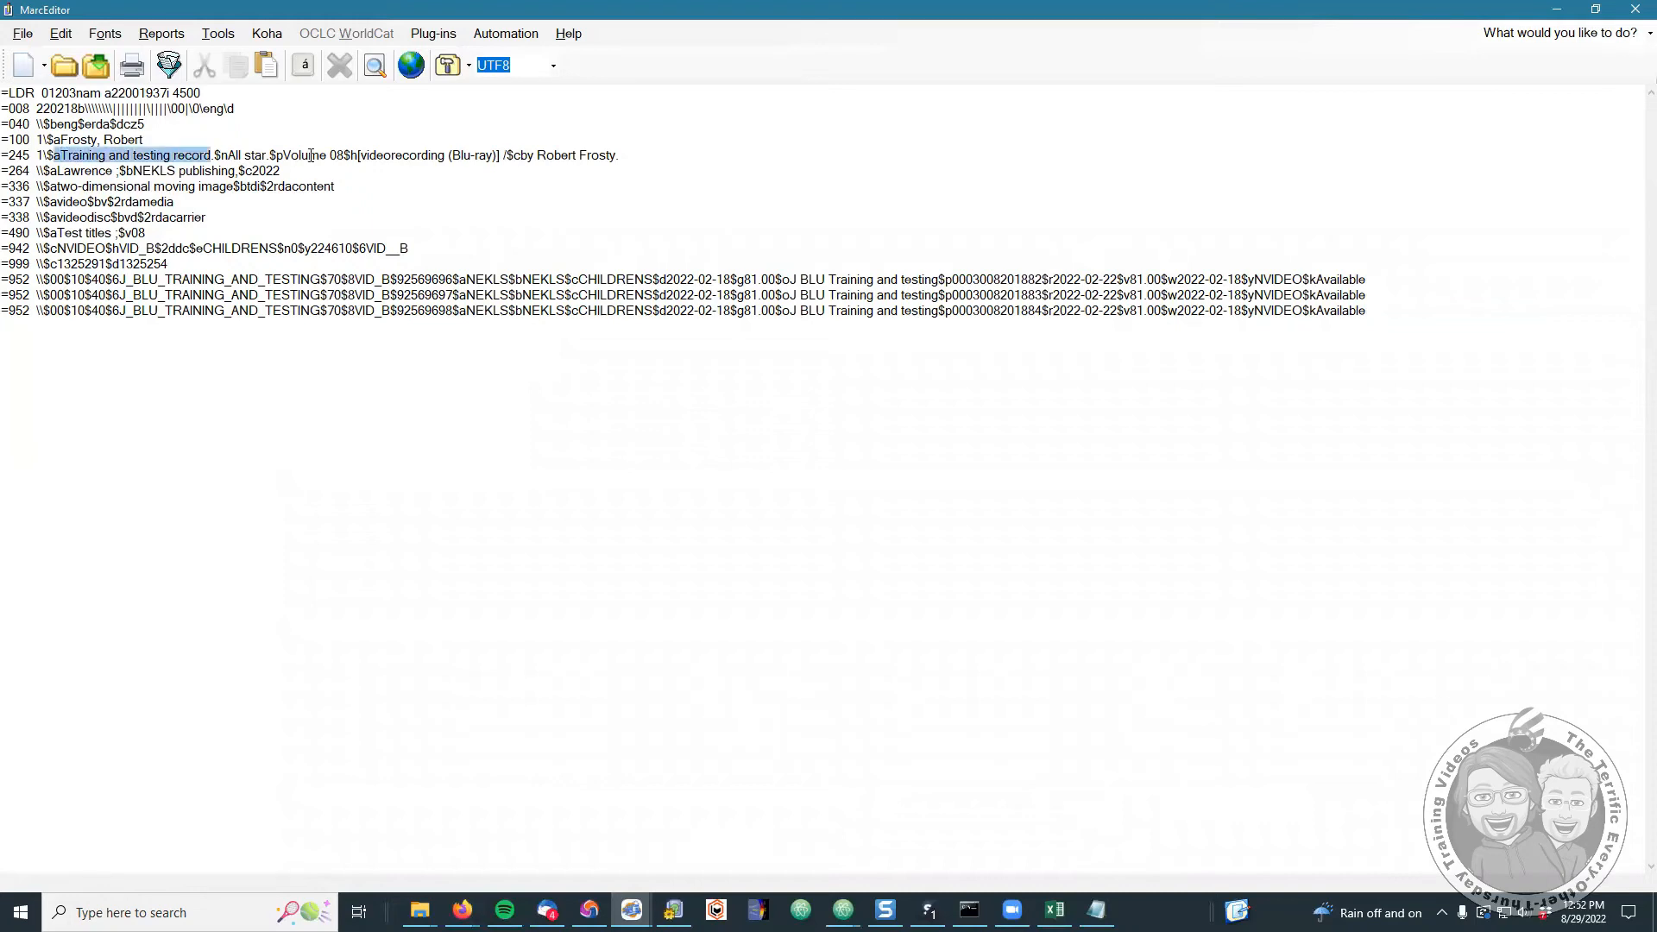
pyautogui.write('Koha-US TEst')
pyautogui.press('BackSpace')
pyautogui.press('BackSpace')
pyautogui.press('BackSpace')
pyautogui.write('est recor')
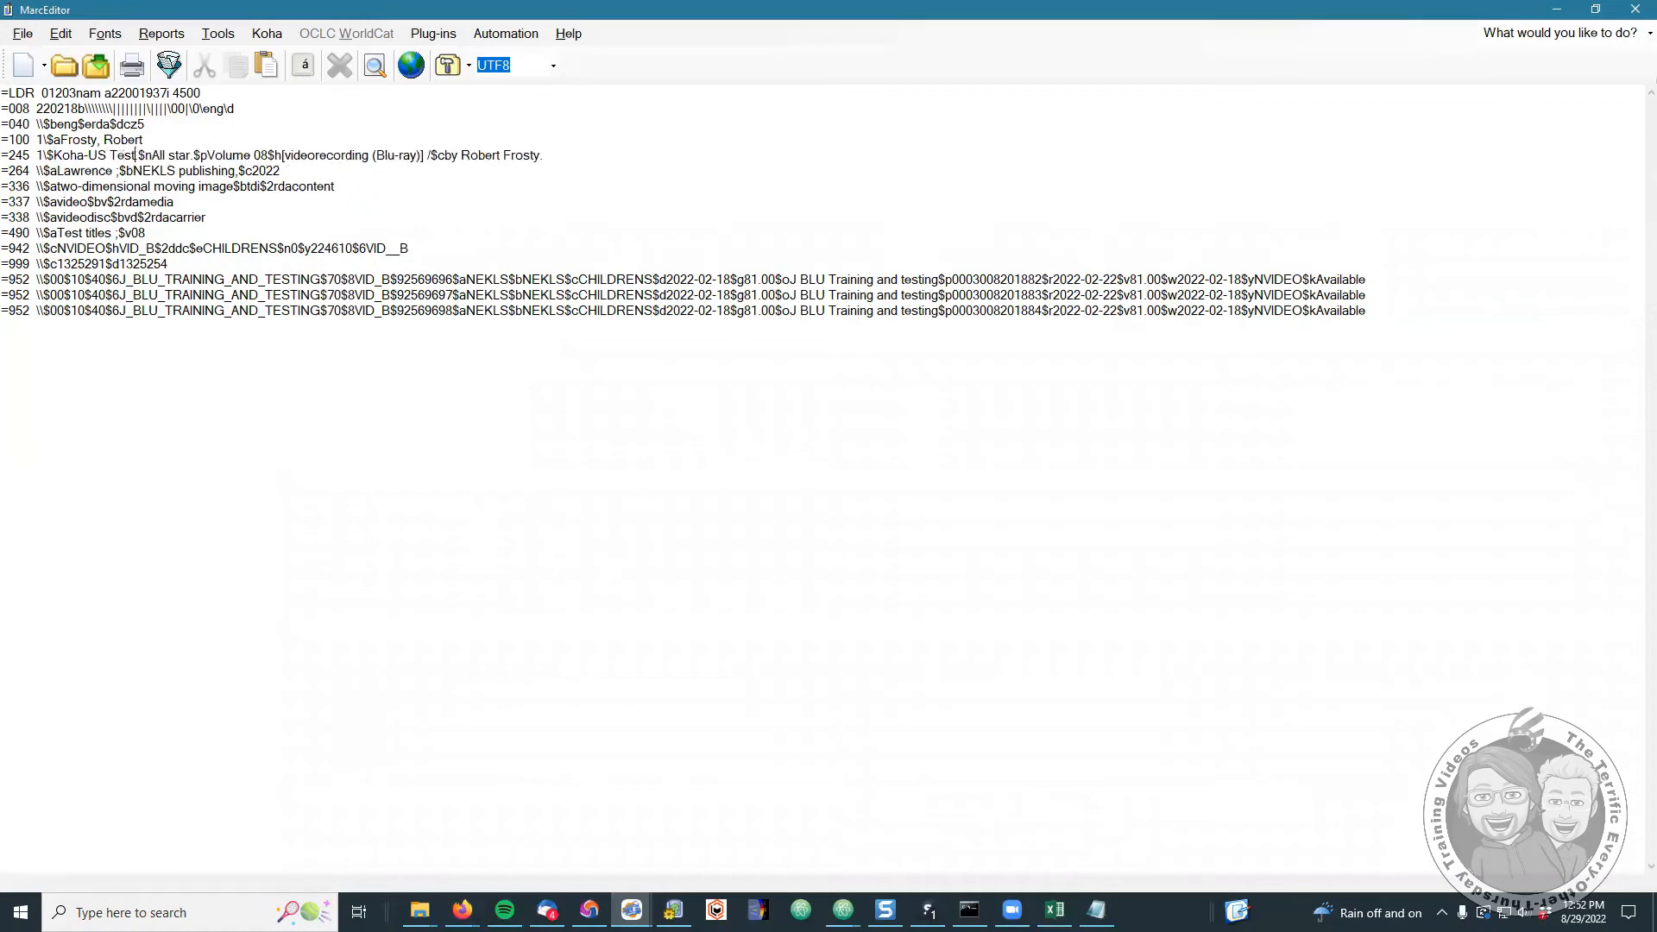
pyautogui.write('d')
# - Insert the missing subfield code "a" before "Koha-US Test record" in the 245 field
pyautogui.press('Left')
pyautogui.press('Left')
pyautogui.press('Left')
pyautogui.press('Left')
pyautogui.press('Left')
pyautogui.press('Left')
pyautogui.press('Left')
pyautogui.press('Left')
pyautogui.press('Left')
pyautogui.press('Left')
pyautogui.press('Left')
pyautogui.press('Left')
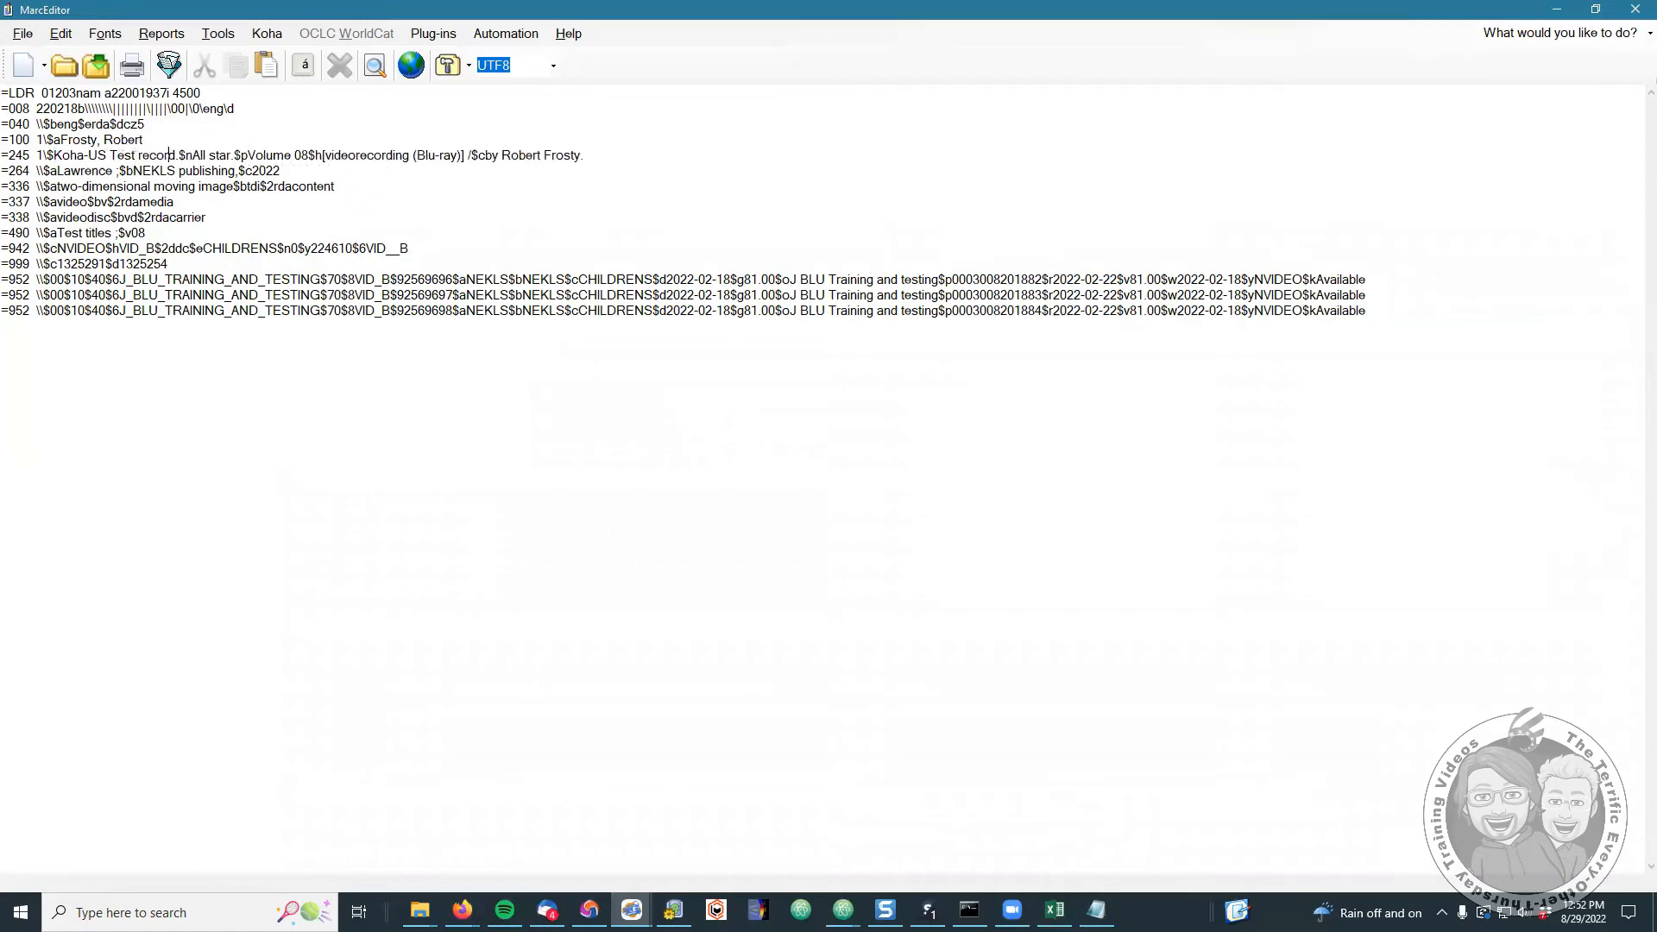
pyautogui.write('a')
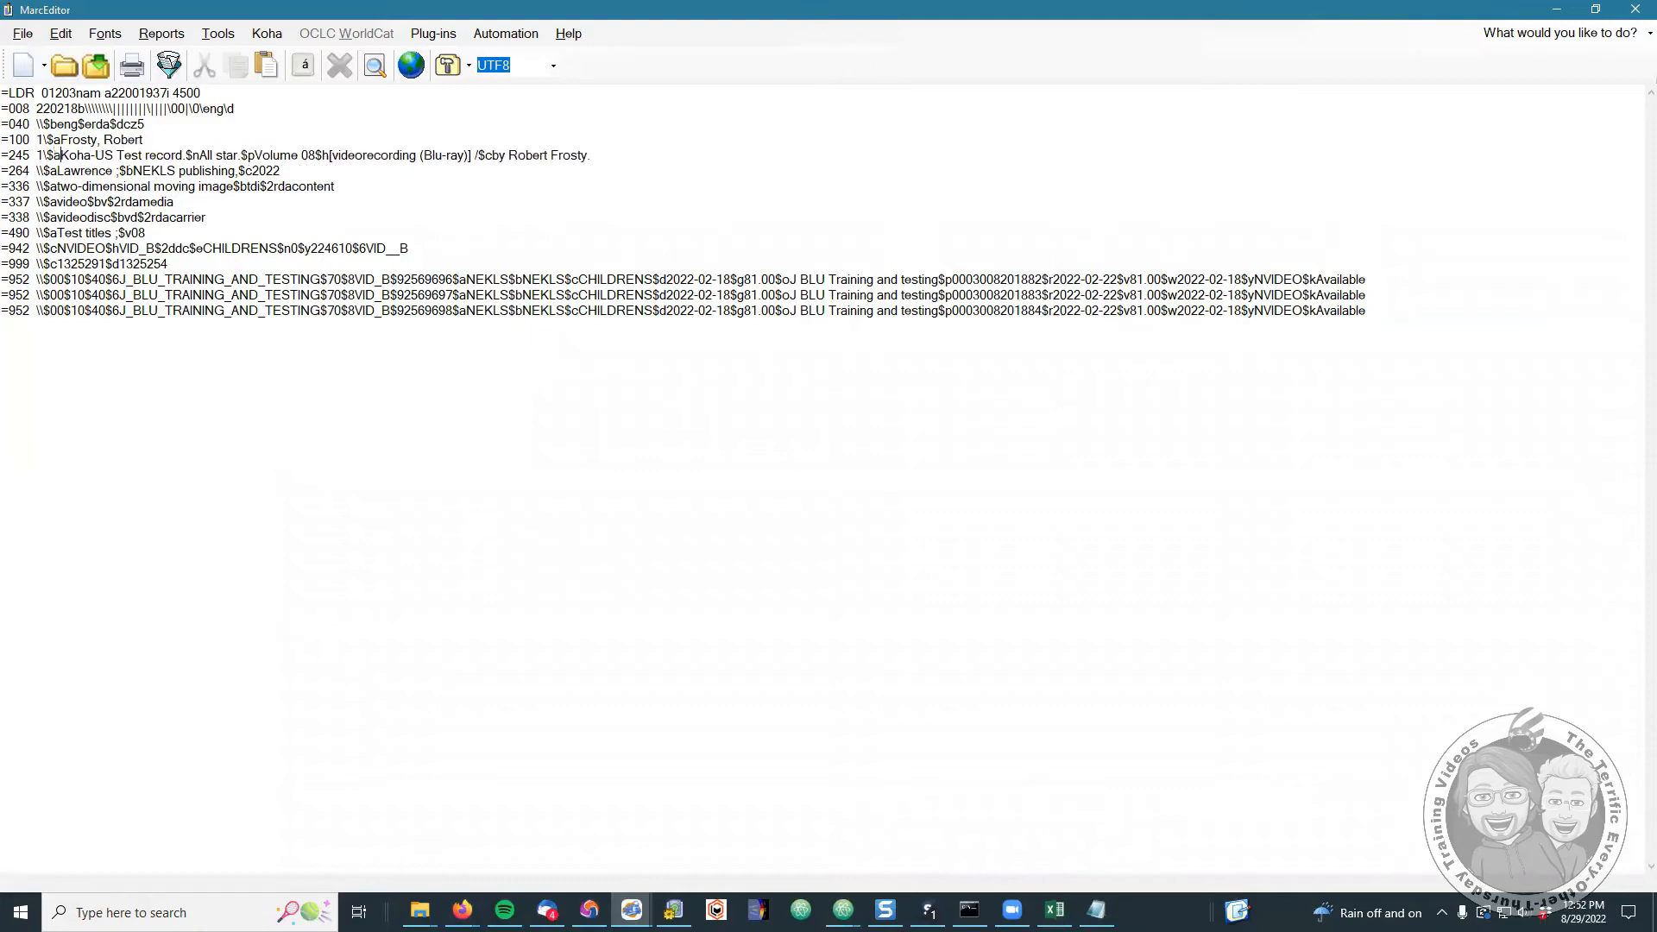
# - Replace the 245 field's $n text with "N subfield"
pyautogui.press('Delete')
pyautogui.press('Delete')
pyautogui.press('Delete')
pyautogui.press('Delete')
pyautogui.press('Delete')
pyautogui.press('Delete')
pyautogui.press('Delete')
pyautogui.press('Delete')
pyautogui.press('Delete')
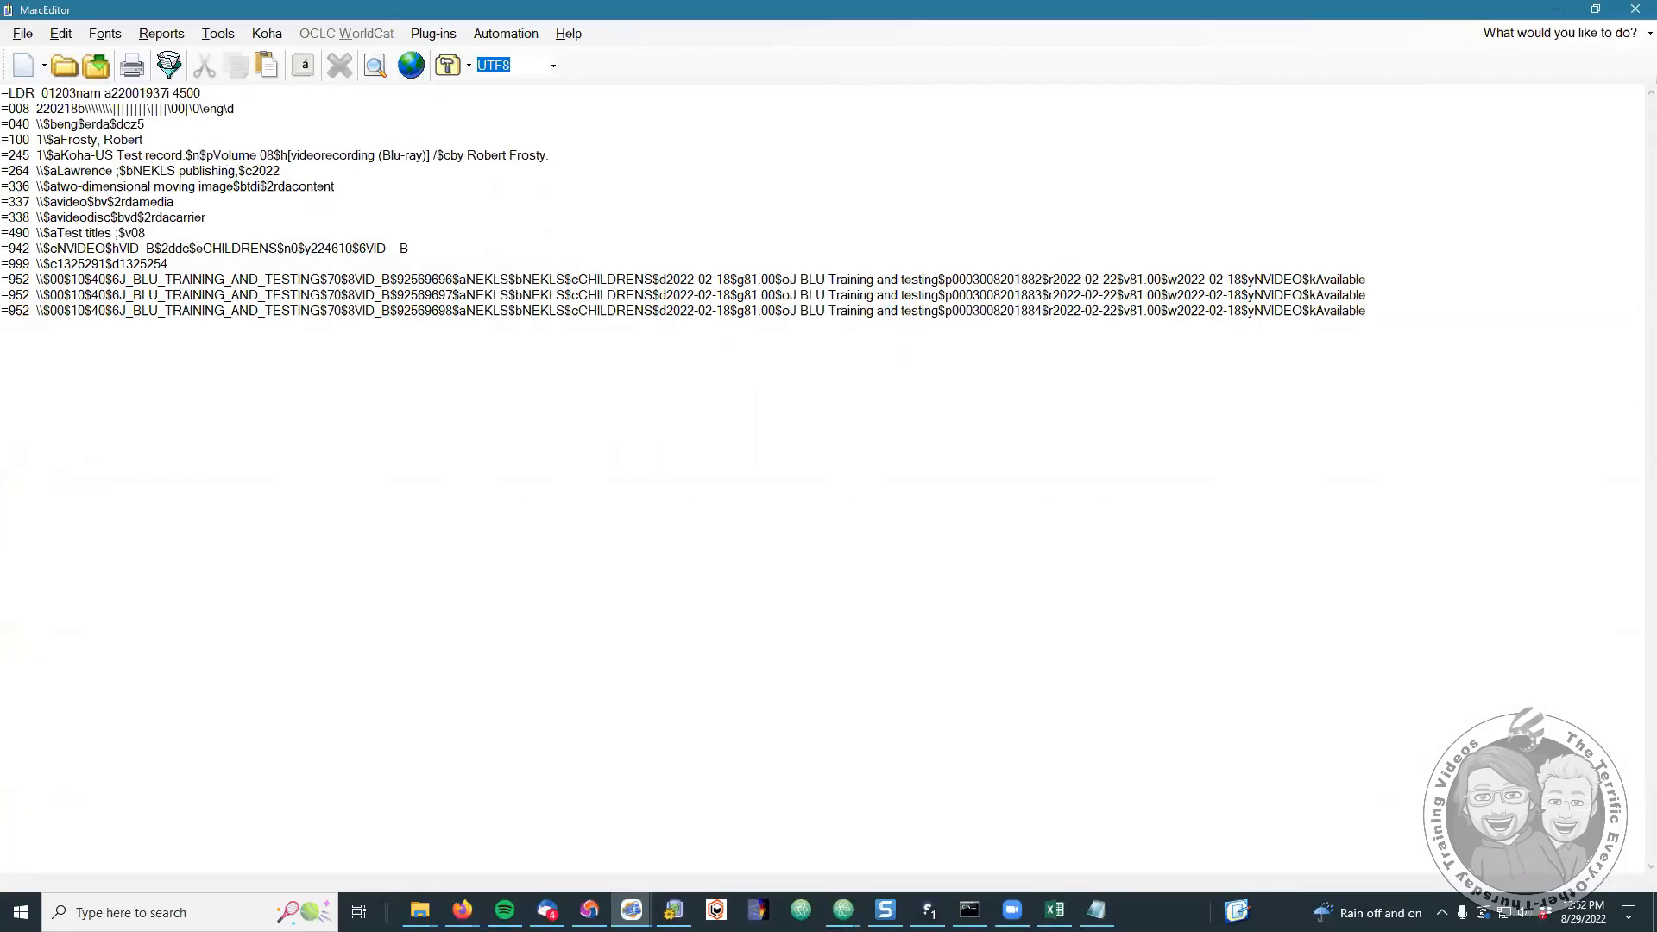
pyautogui.write('N subfield')
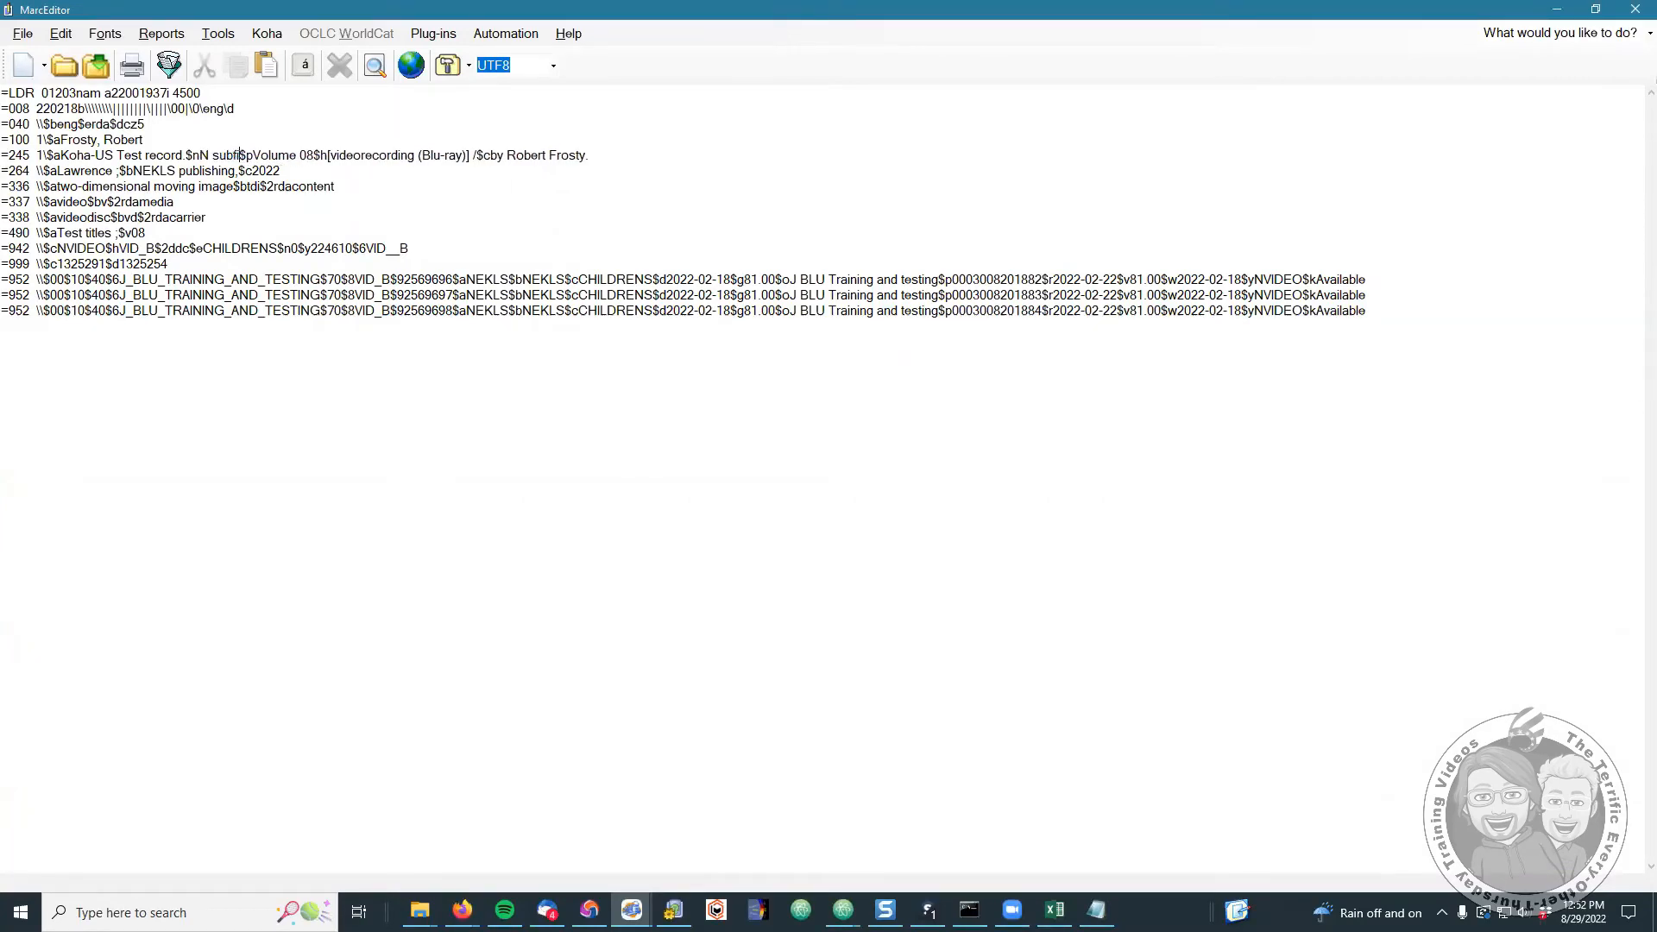
# - Replace the 245 field's $p text with "P subfield", keeping the $h delimiter after it
pyautogui.press('Delete')
pyautogui.press('Delete')
pyautogui.press('Delete')
pyautogui.press('Delete')
pyautogui.press('Delete')
pyautogui.press('Delete')
pyautogui.press('Delete')
pyautogui.press('Delete')
pyautogui.press('Delete')
pyautogui.press('Delete')
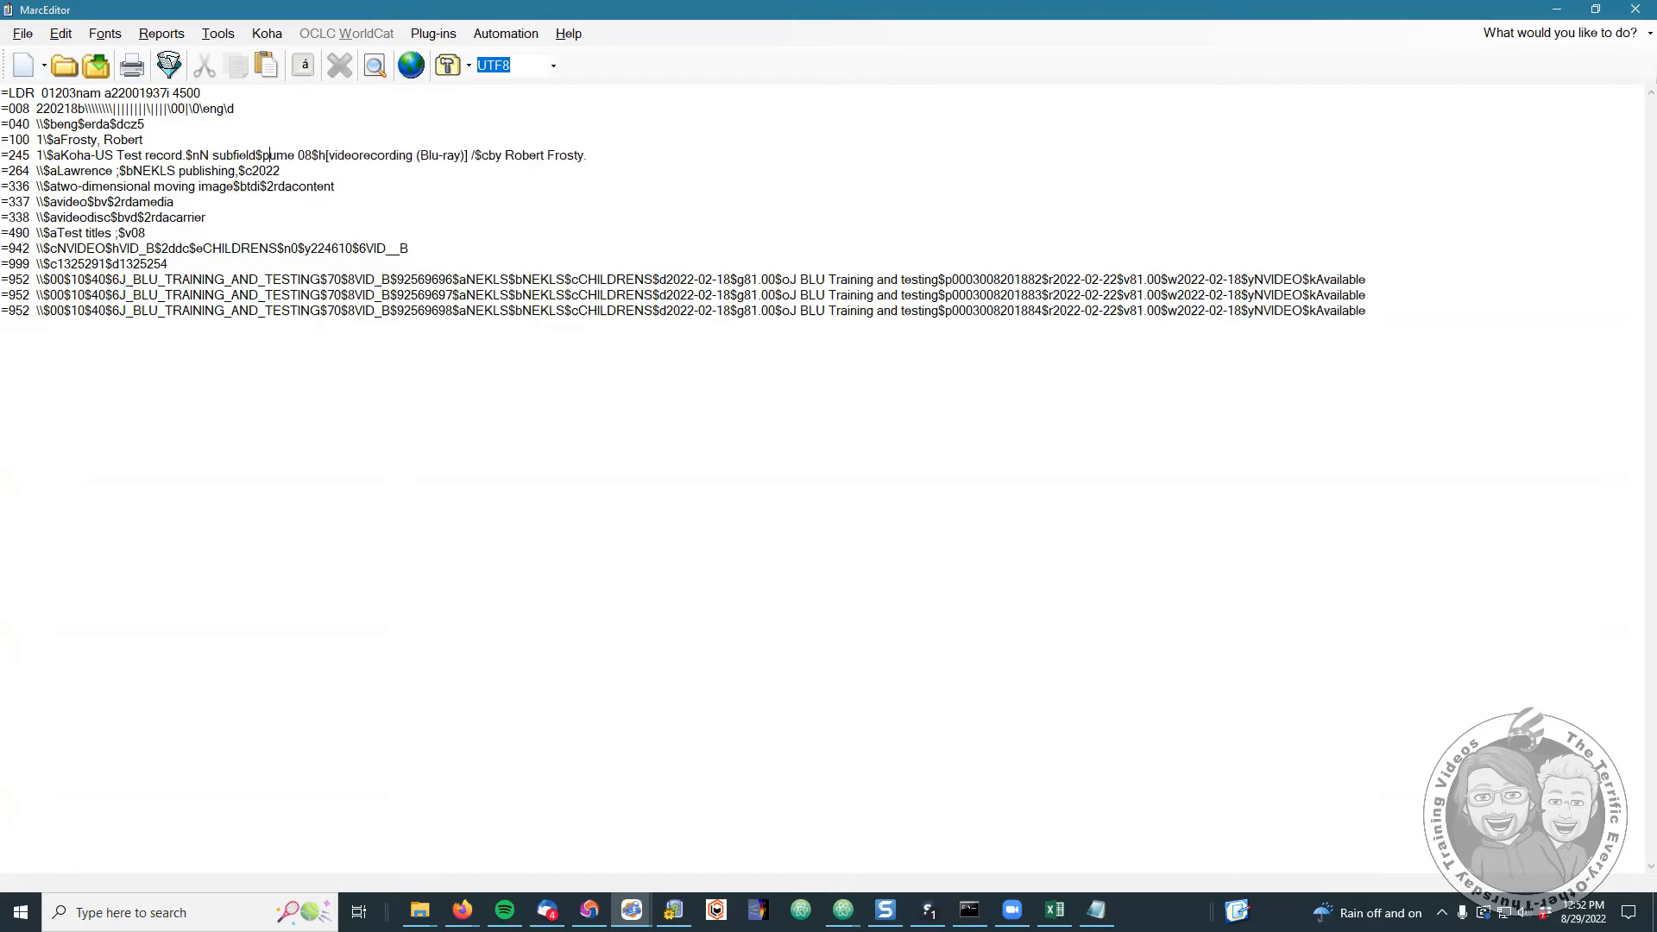
pyautogui.write('P subfield$')
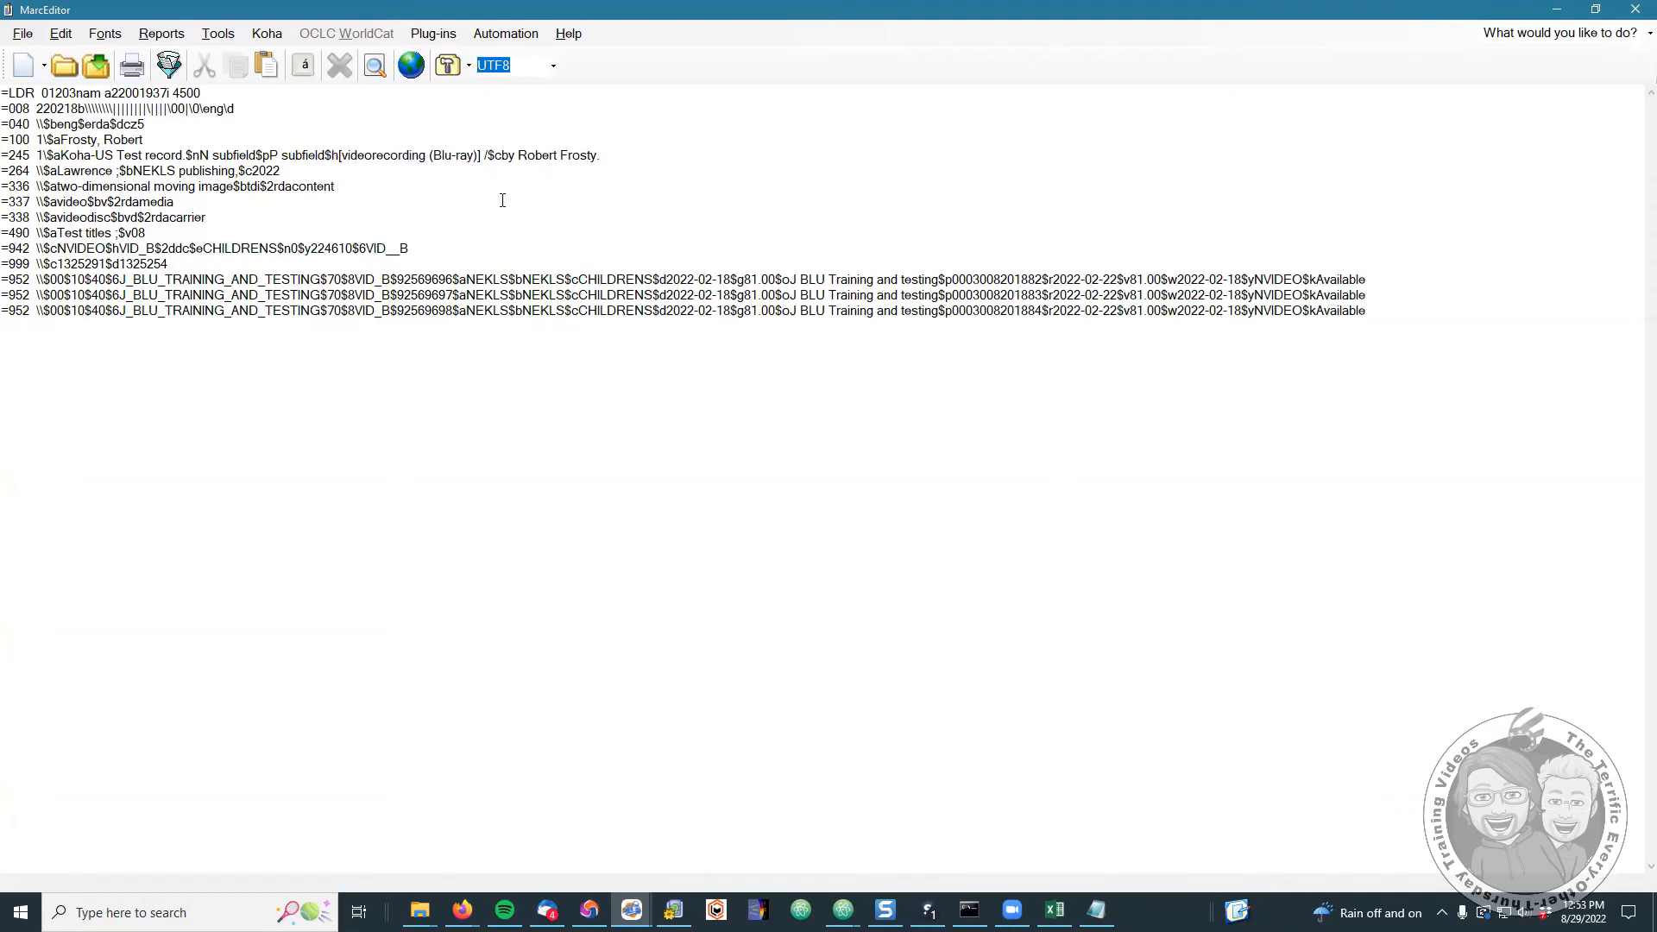
# - Send the edited record to Koha with Update/Create, declining to update the item data
pyautogui.click(258, 33)
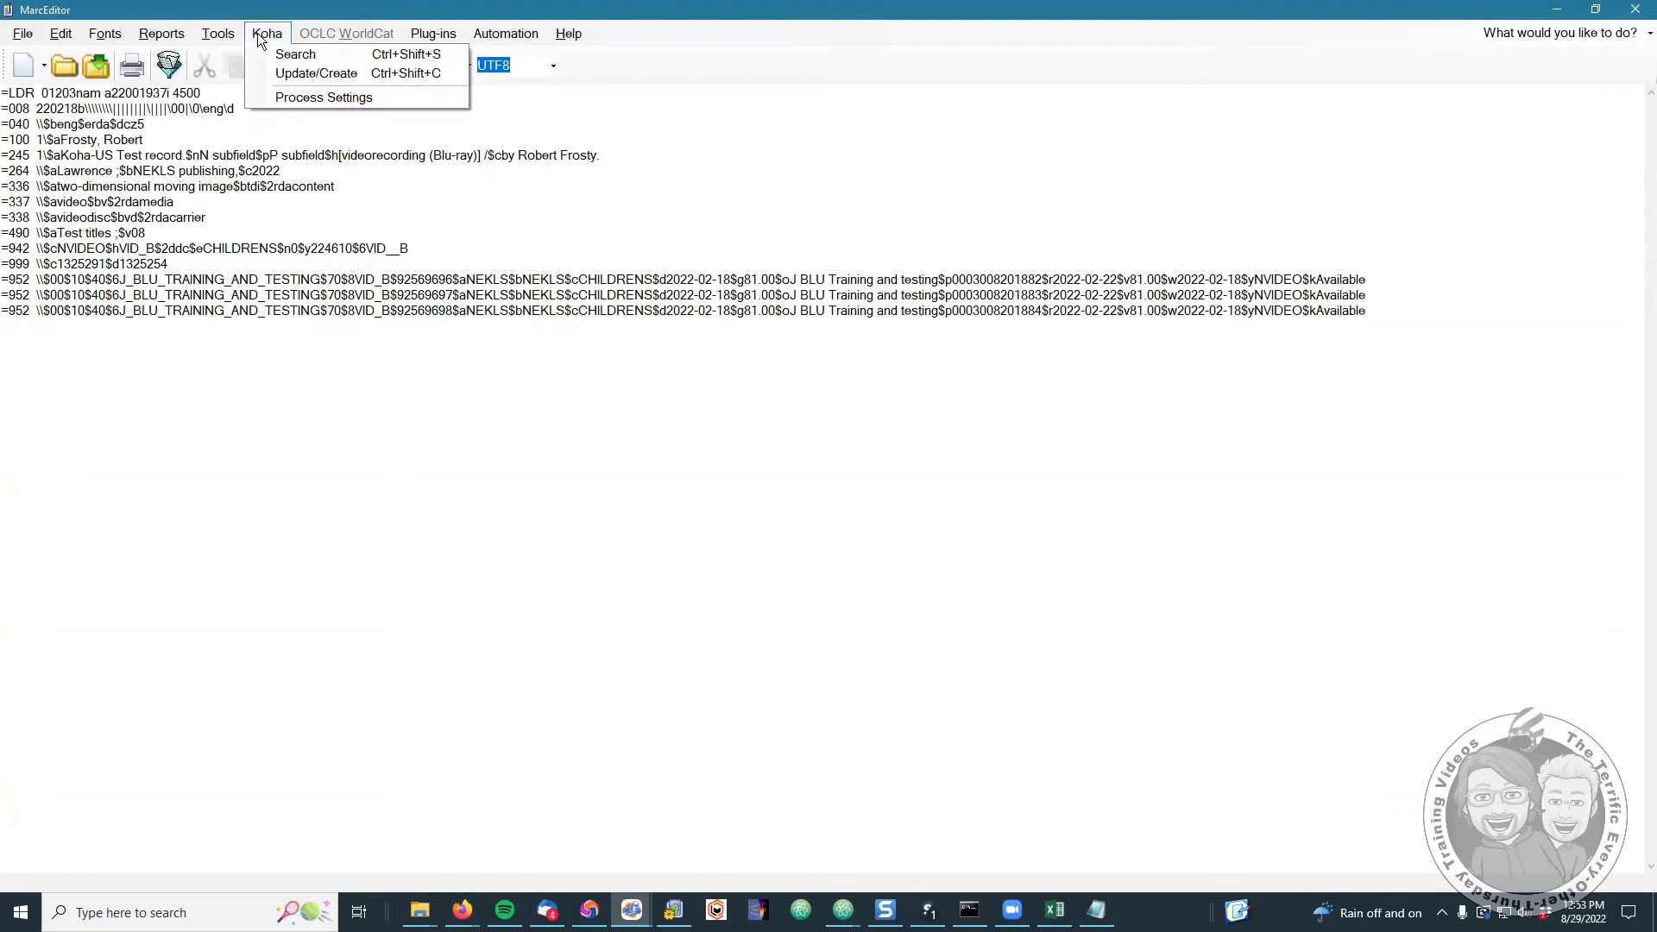
pyautogui.click(297, 72)
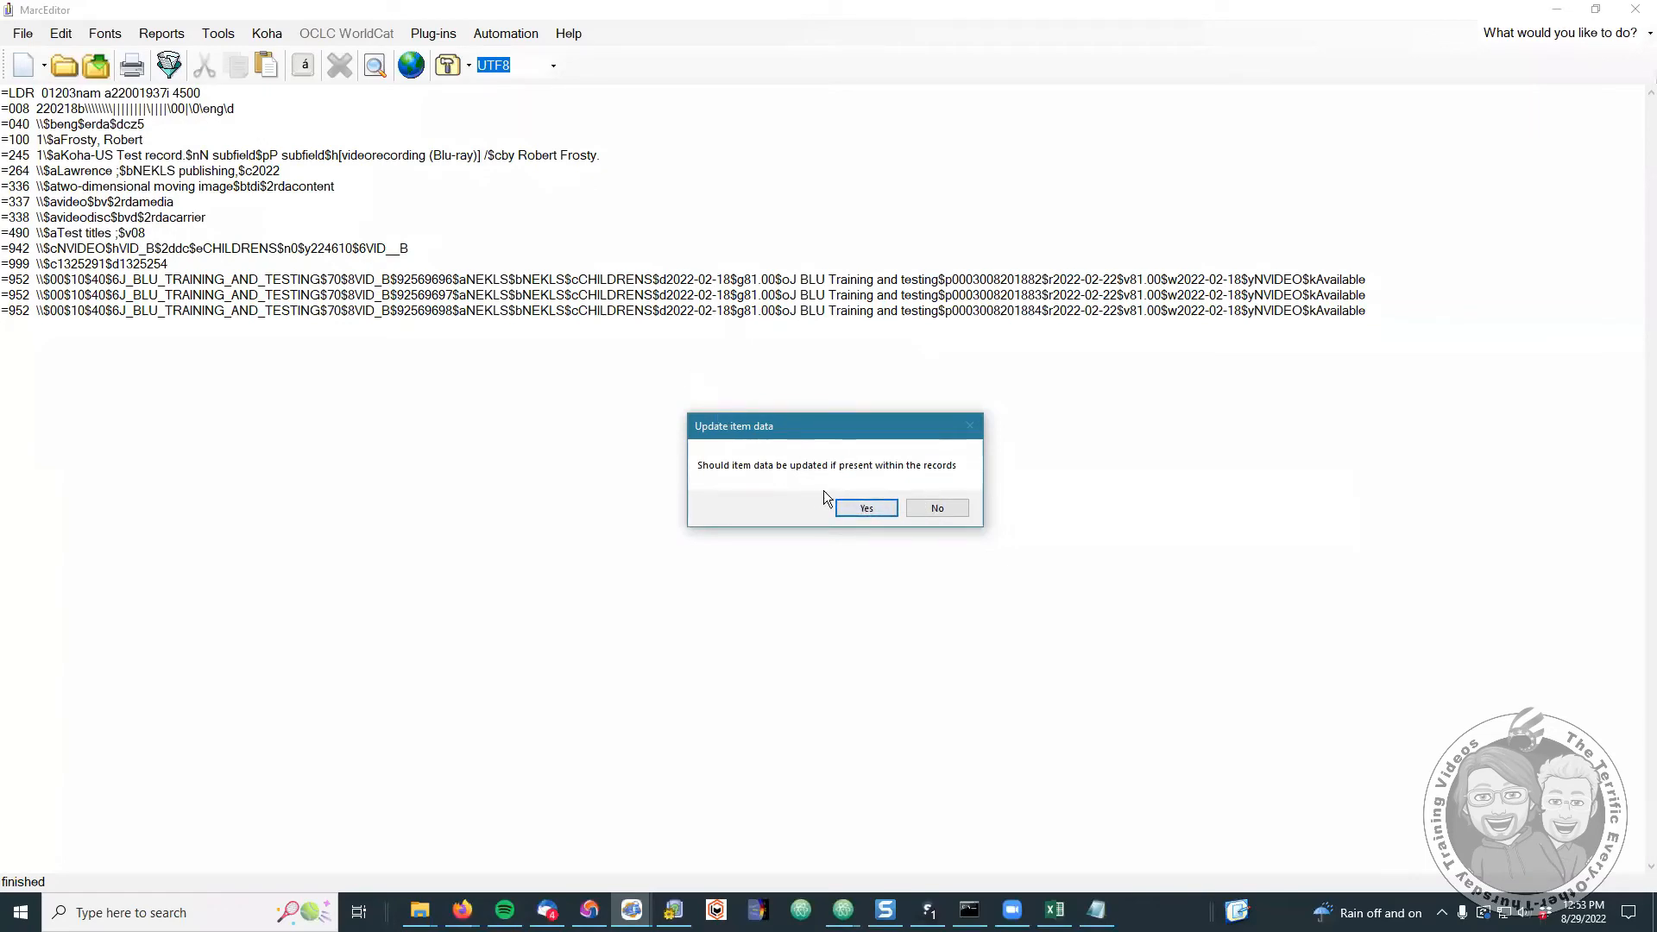
pyautogui.click(940, 508)
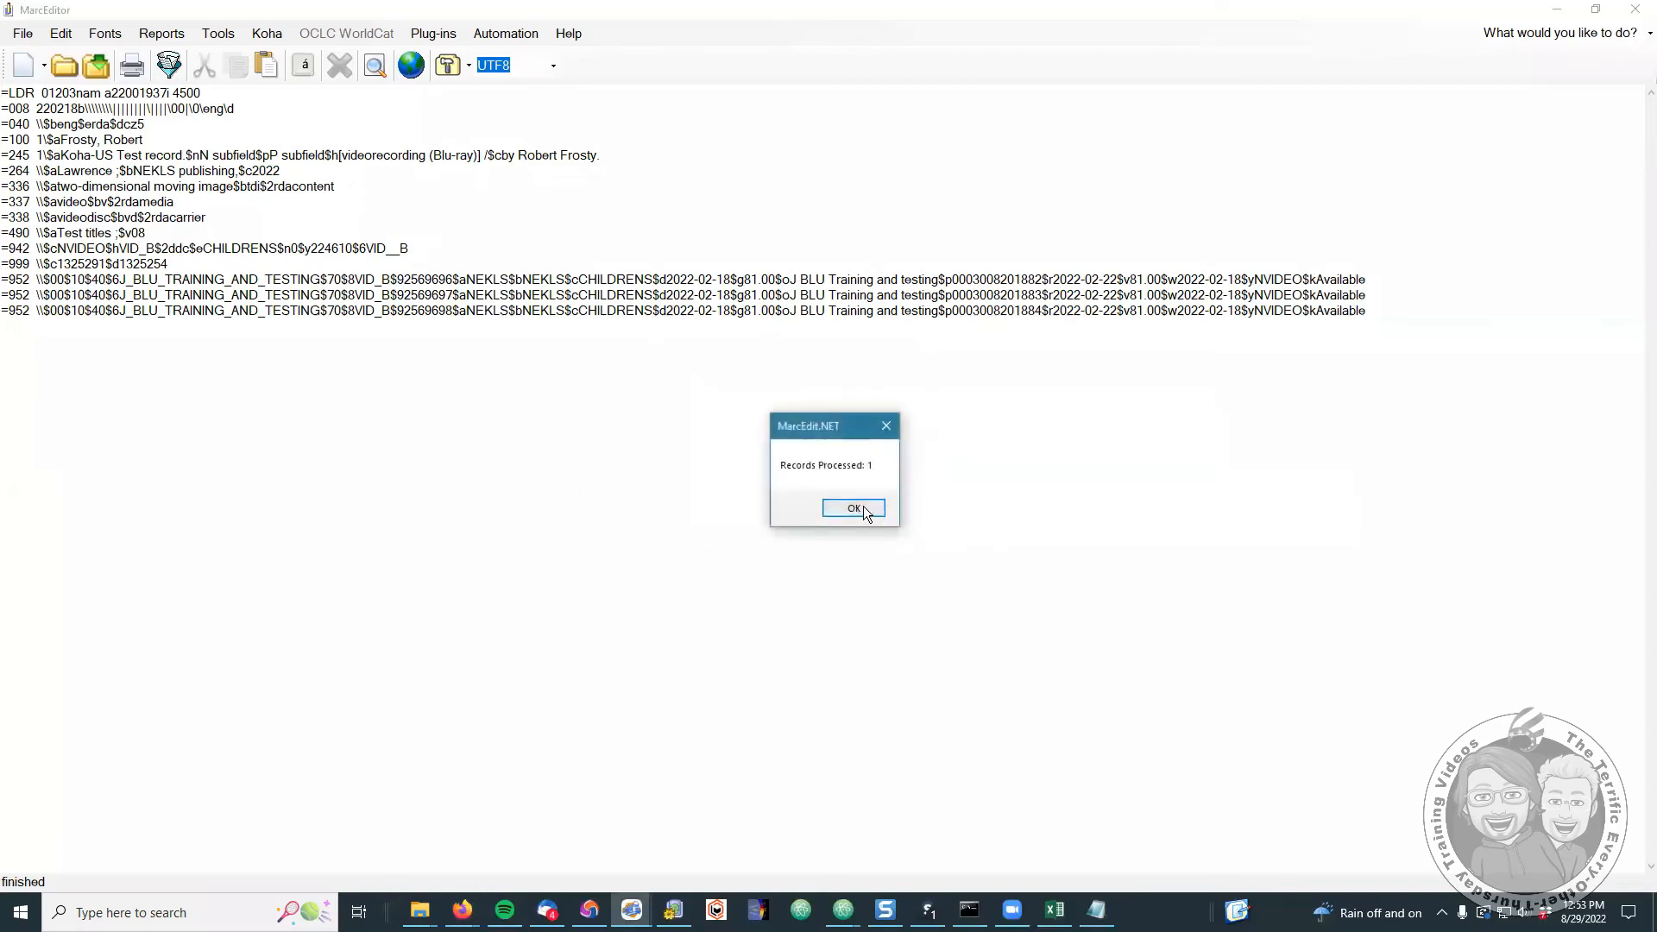
pyautogui.click(853, 509)
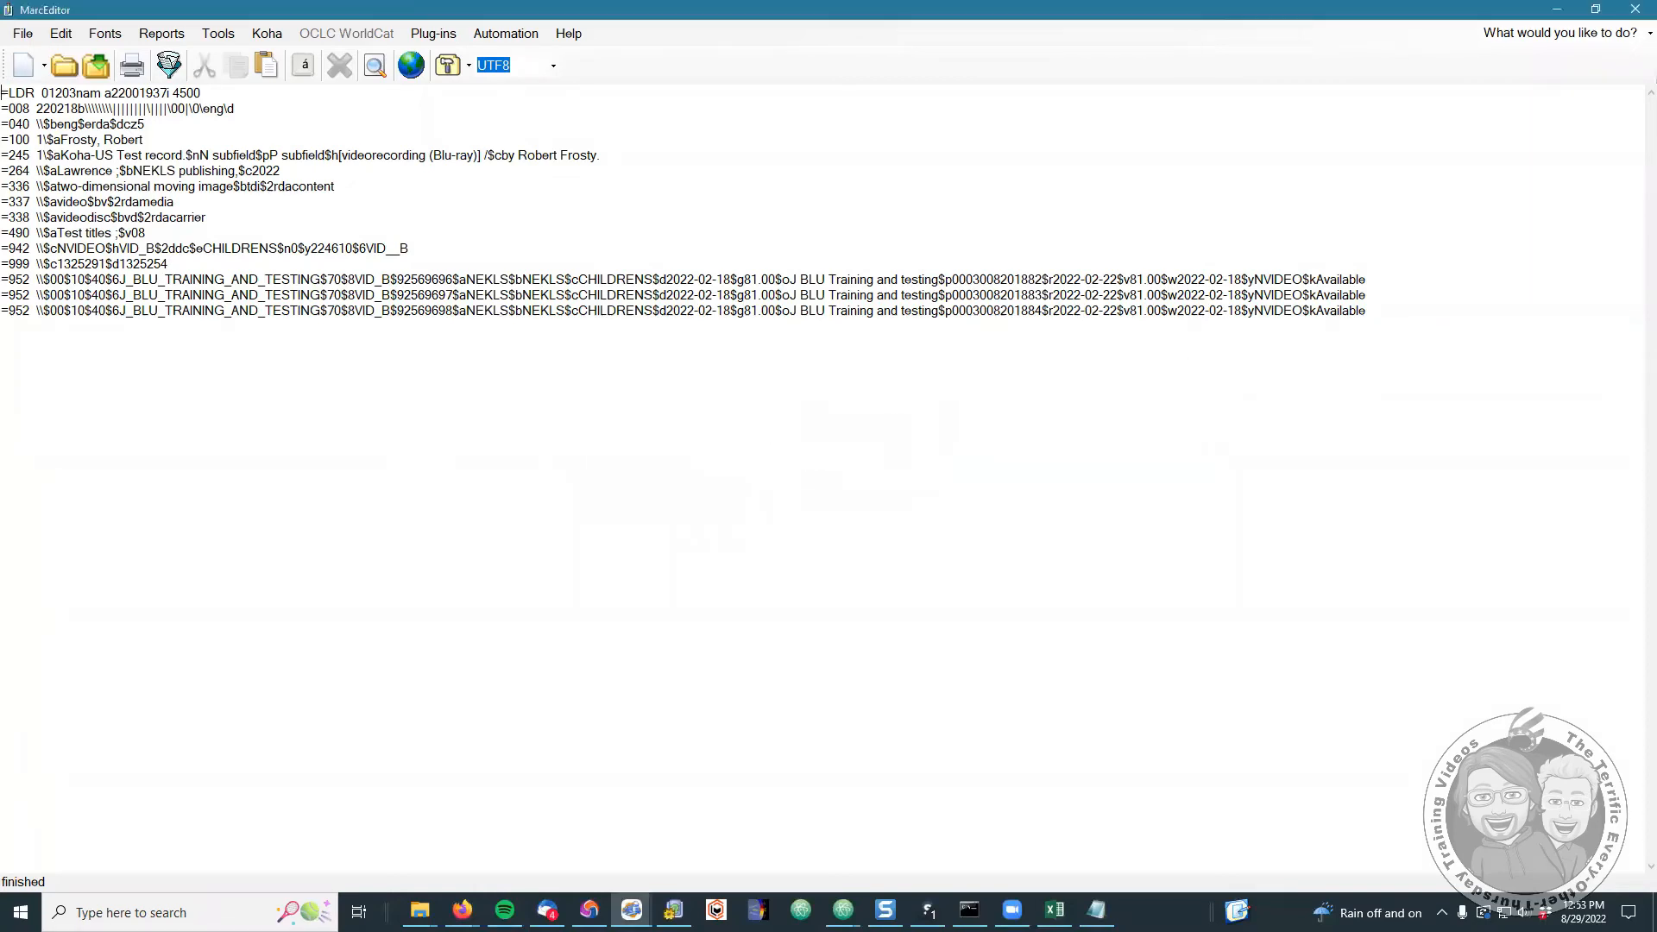
# - Close the MarcEditor and reload the Koha record details page in Firefox
pyautogui.click(1635, 9)
pyautogui.click(870, 508)
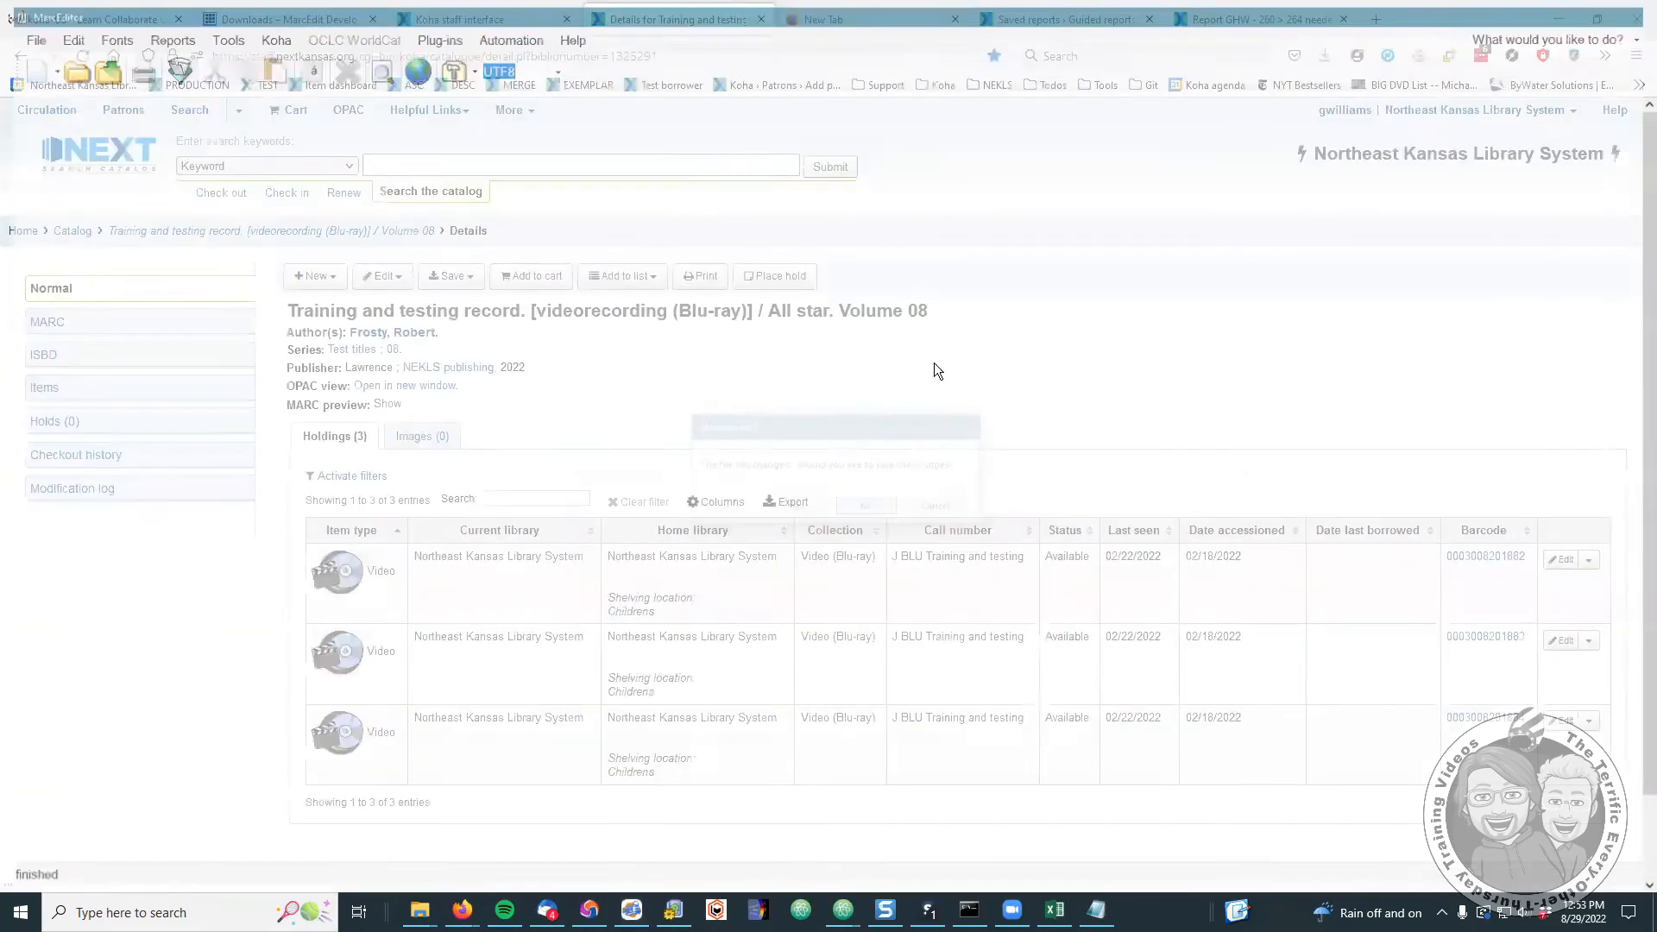
pyautogui.click(82, 55)
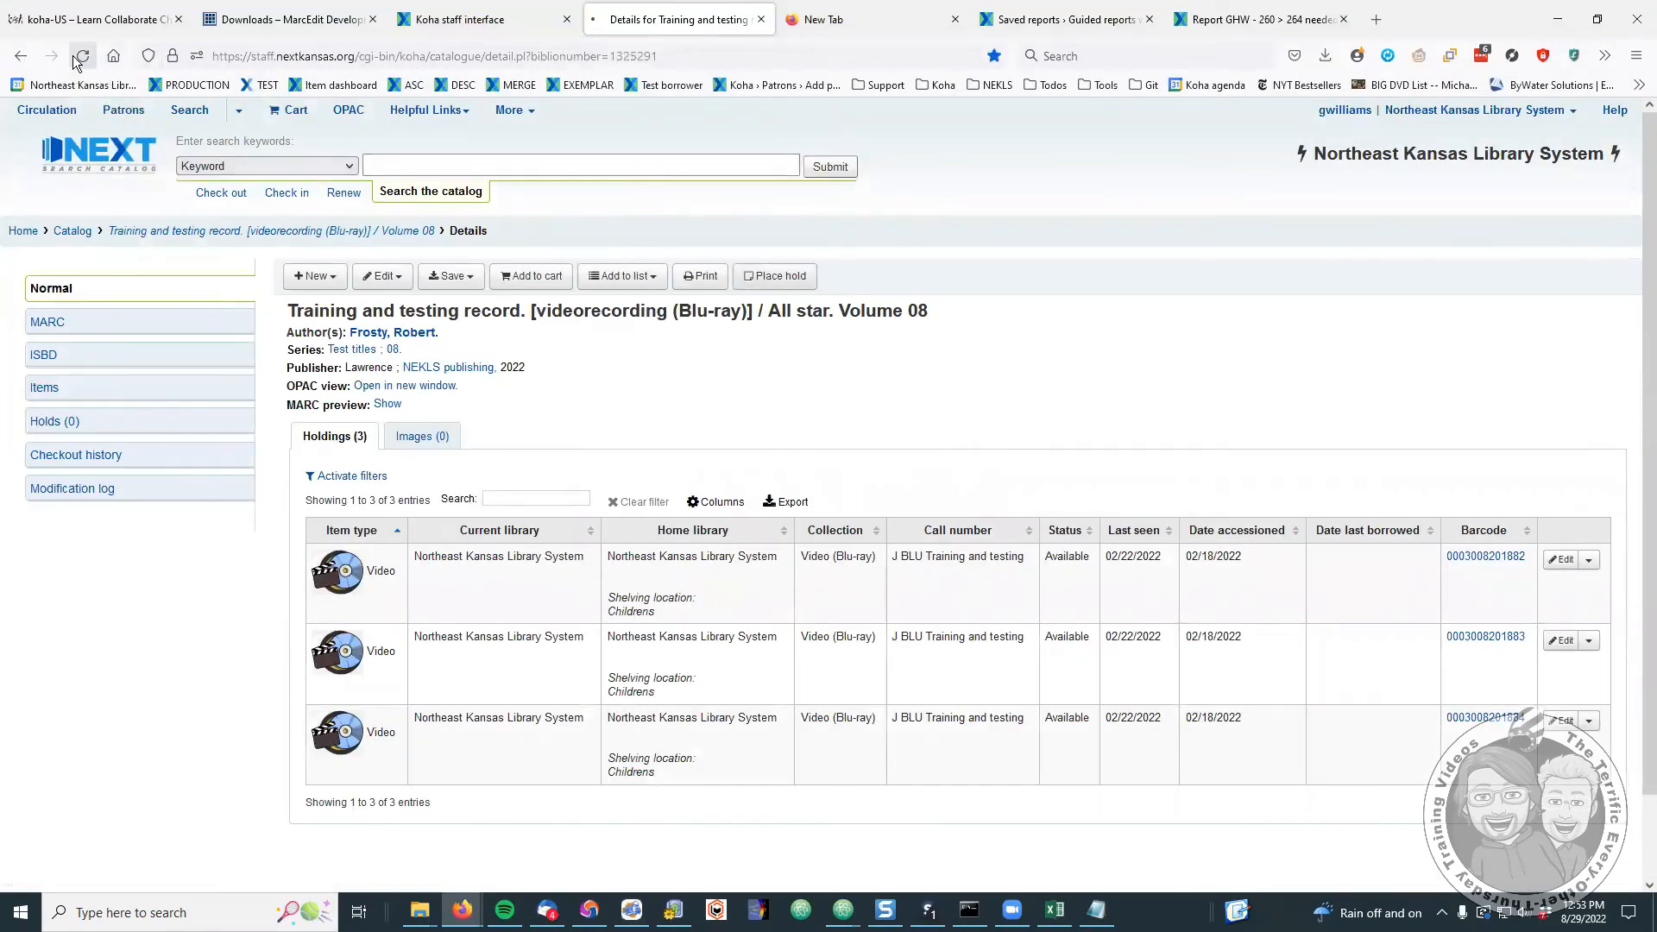